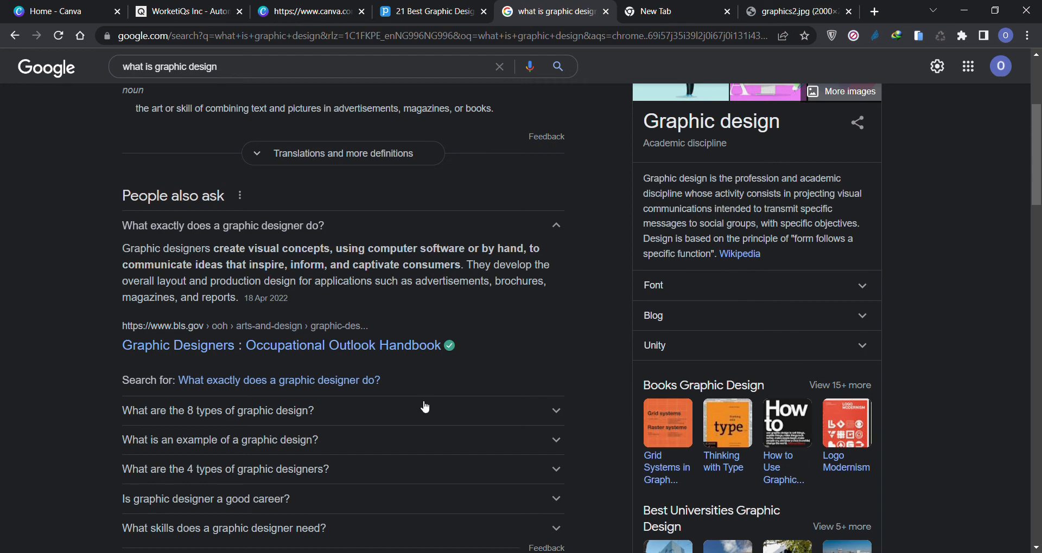
Review the dictionary definition of graphic design and the related questions in the search results, highlighting the definition sentence
scroll(452, 350, up, 4)
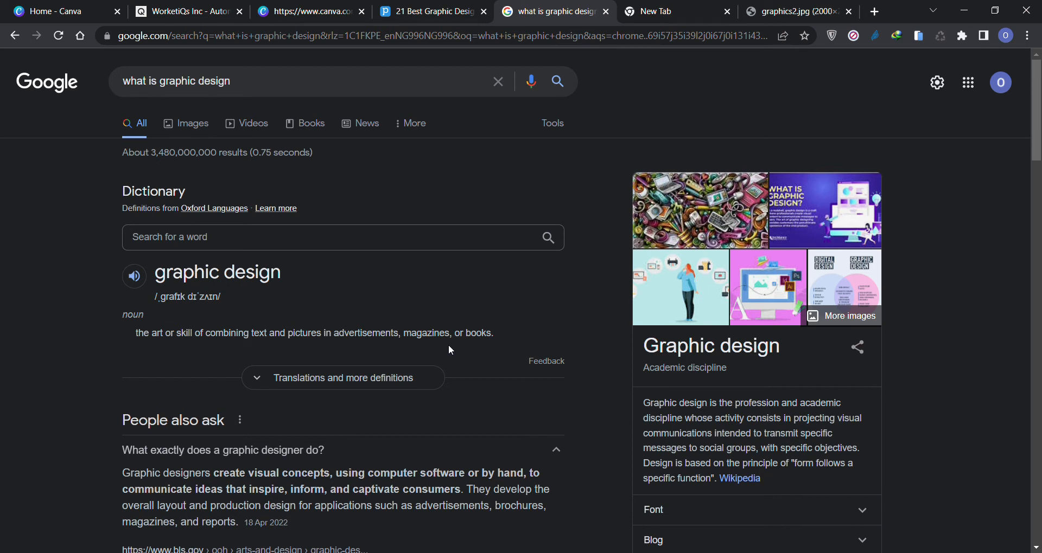
scroll(606, 364, down, 3)
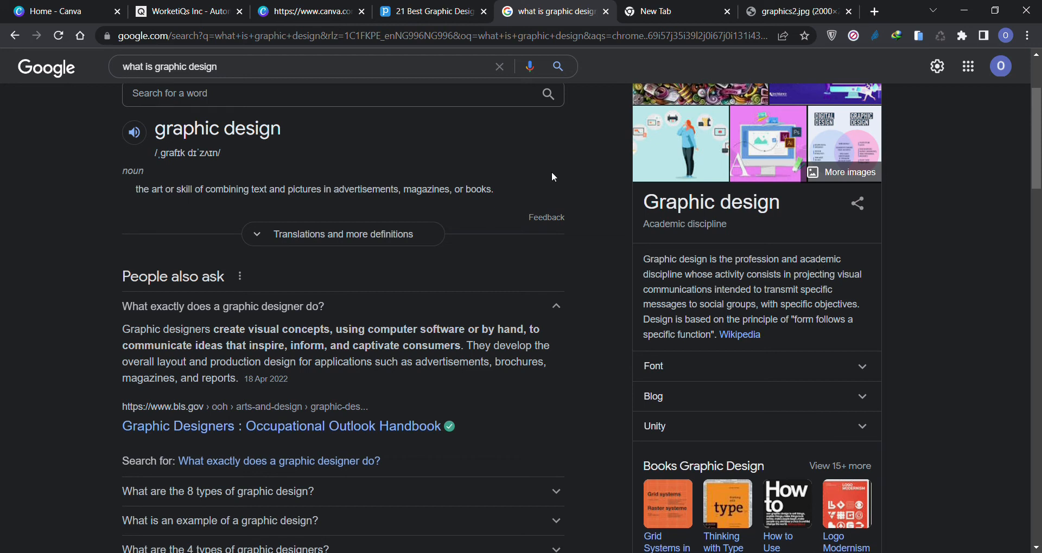
triple_click(408, 189)
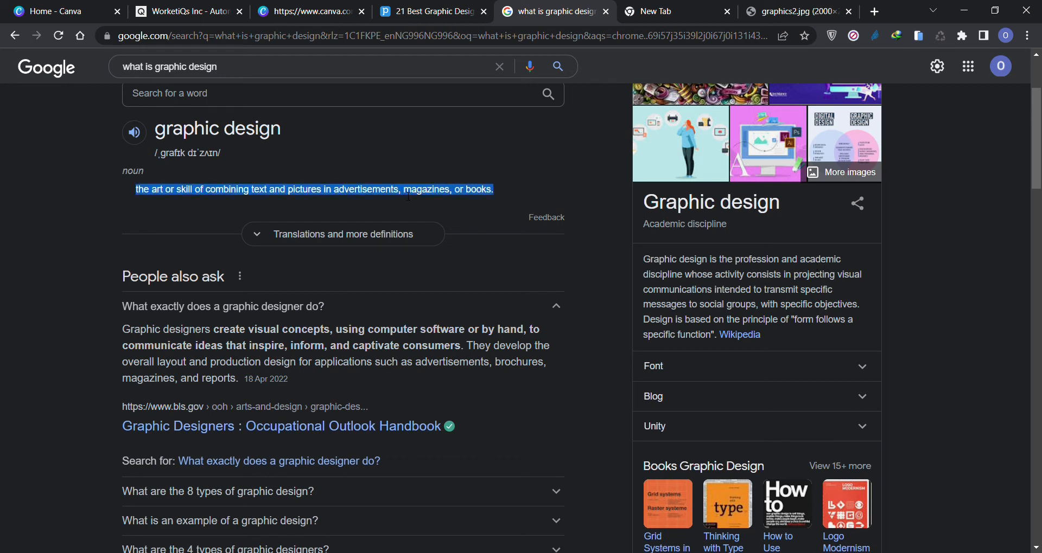
click(500, 170)
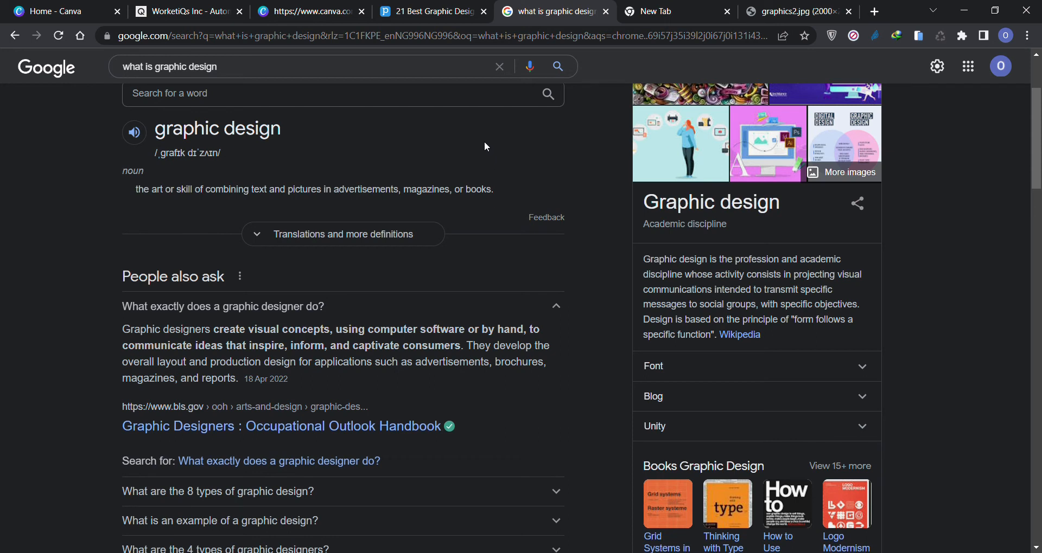
scroll(483, 140, up, 2)
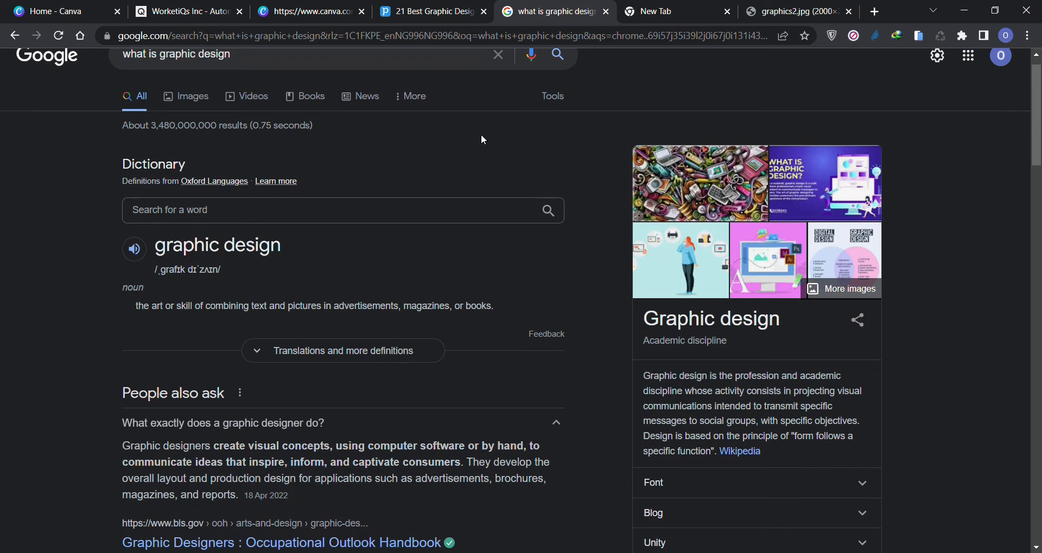
Switch to the Pixpa article on the 21 best graphic design software and read from the introduction through the Adobe Photoshop section
click(431, 11)
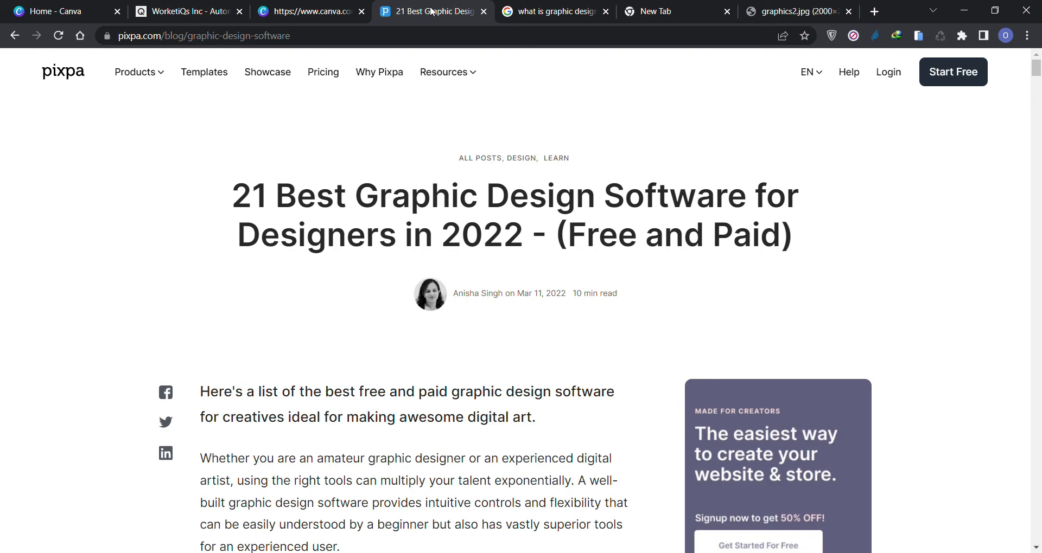
scroll(472, 336, down, 15)
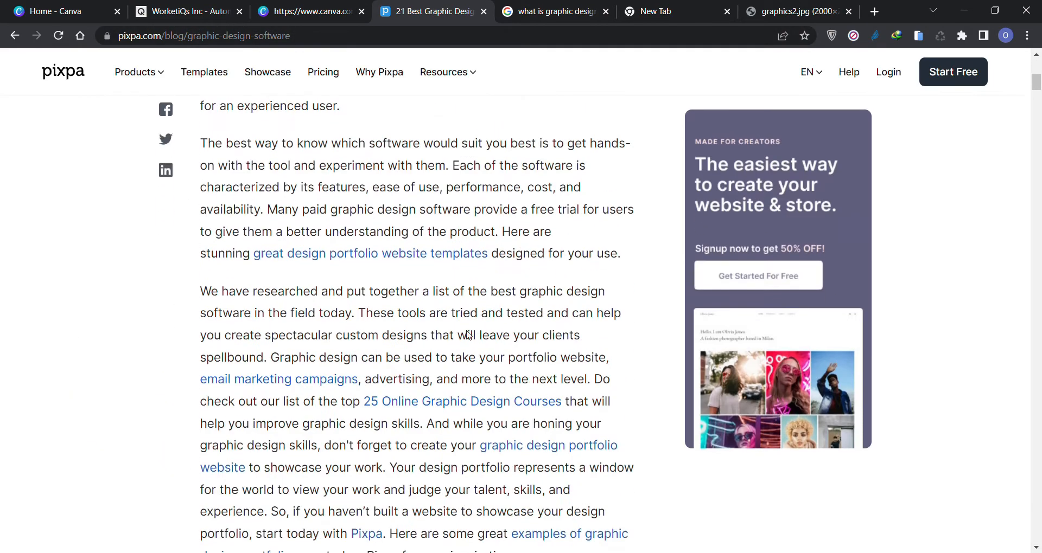
scroll(472, 336, down, 9)
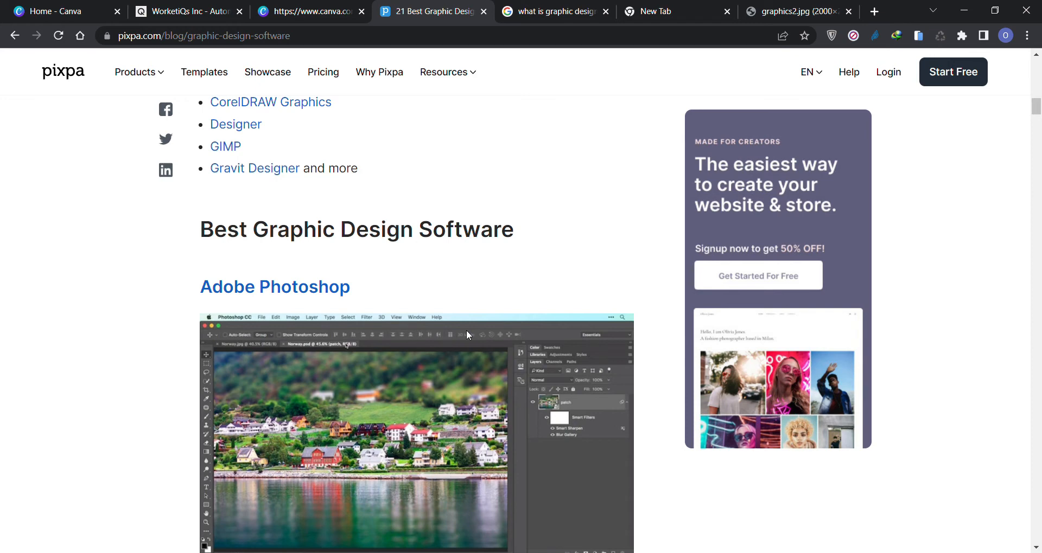
scroll(467, 334, down, 1)
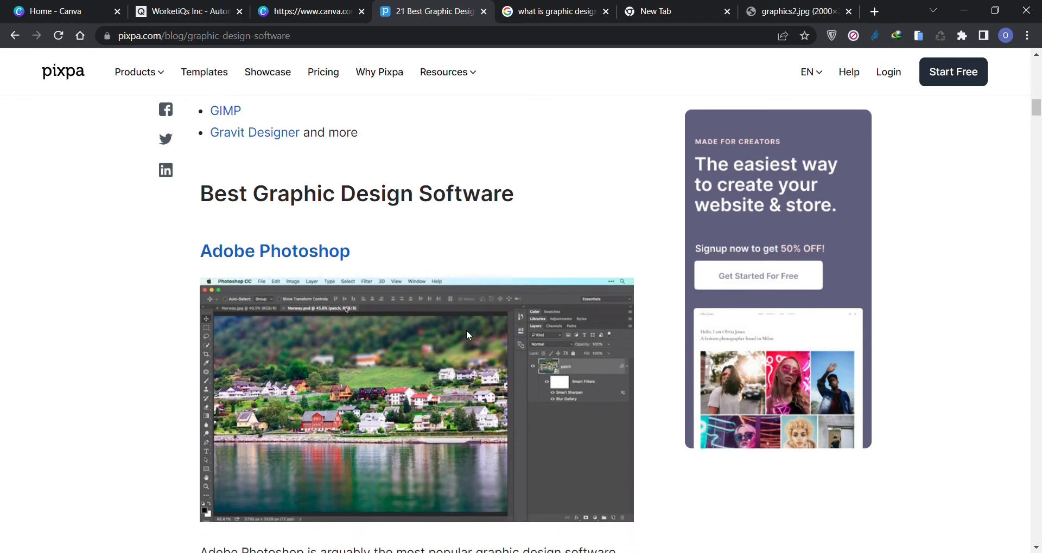
scroll(468, 335, down, 1)
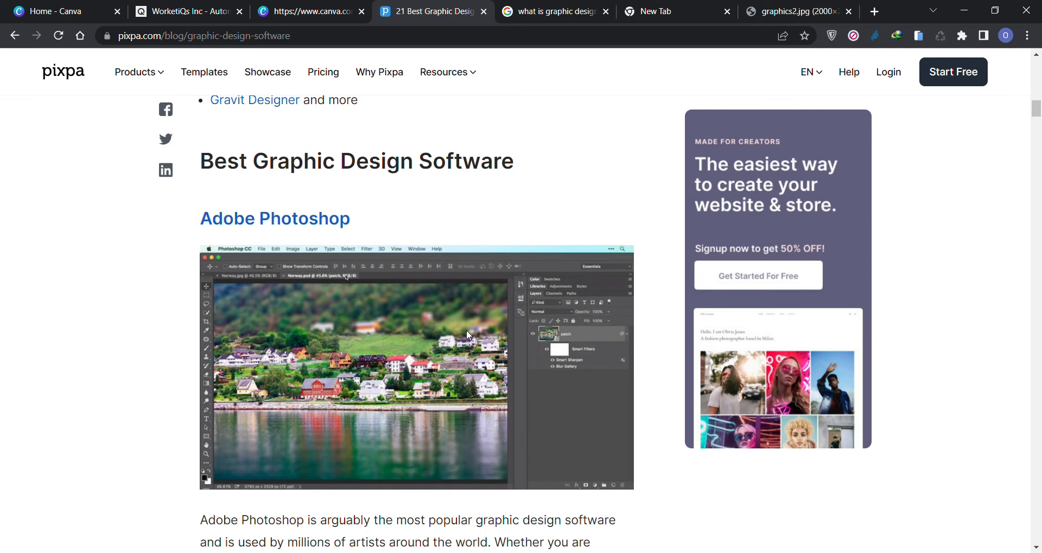
scroll(468, 335, down, 12)
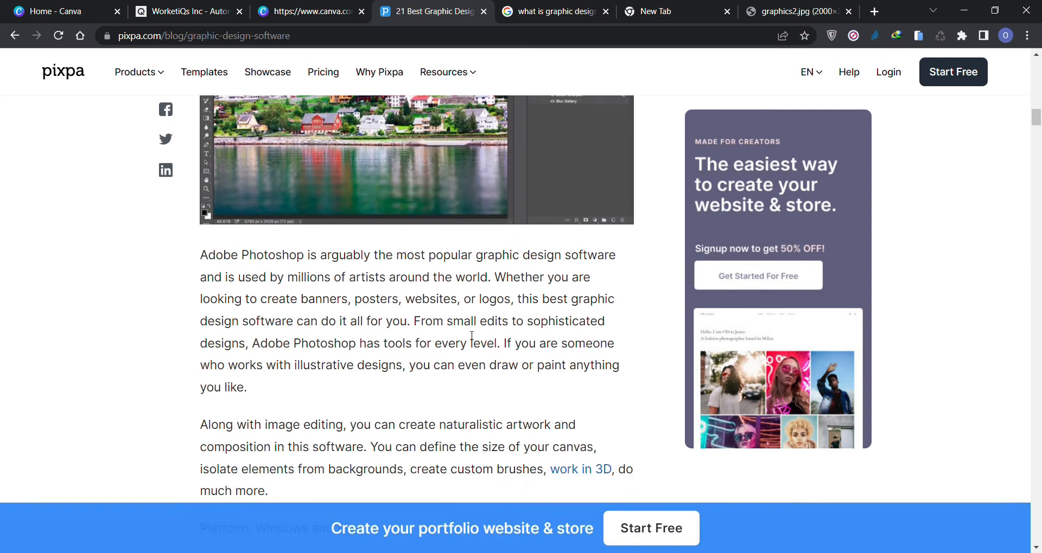
Read the article's sections on Sketch and Adobe Illustrator, including their supported platforms
scroll(468, 335, down, 4)
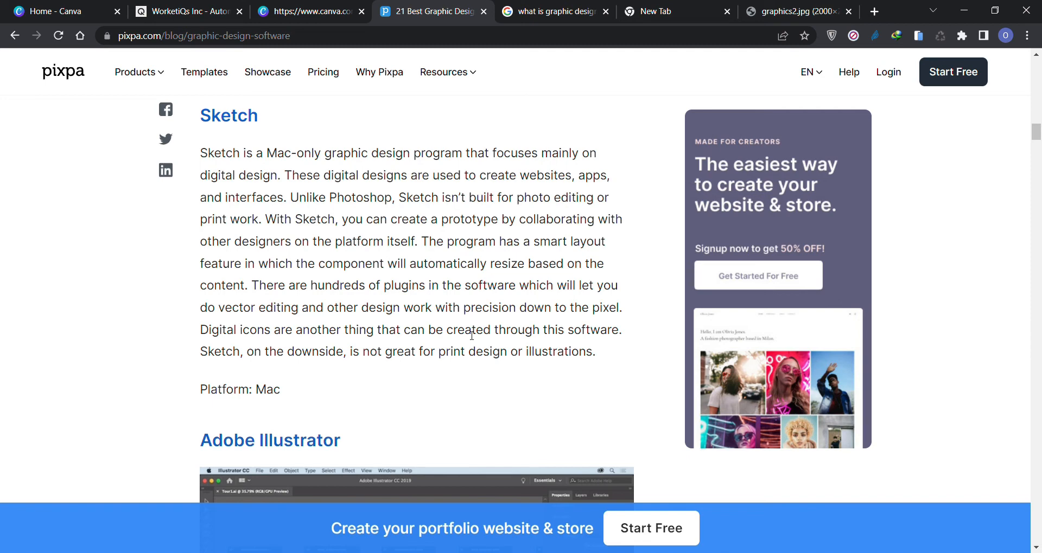
scroll(472, 335, down, 5)
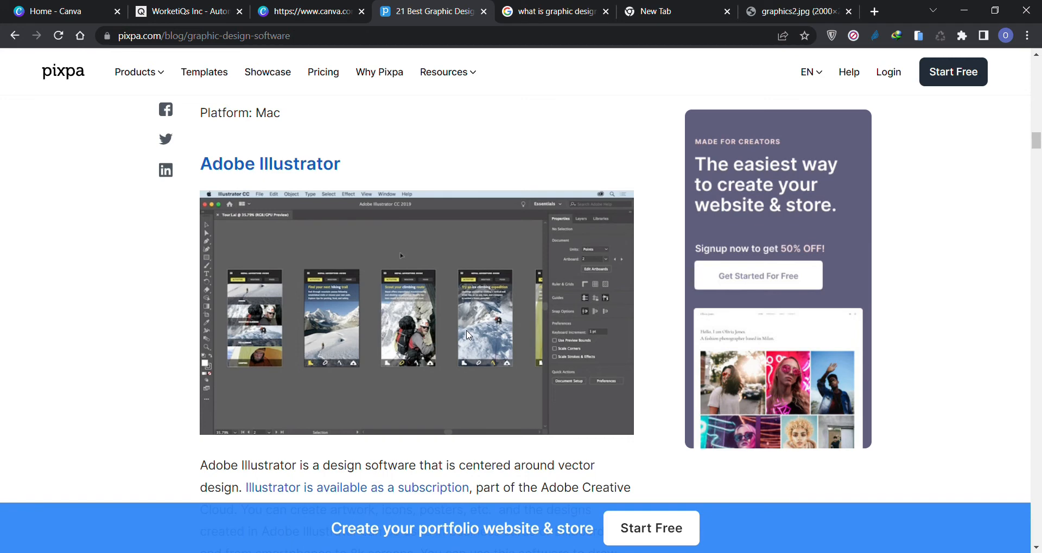
scroll(468, 335, down, 5)
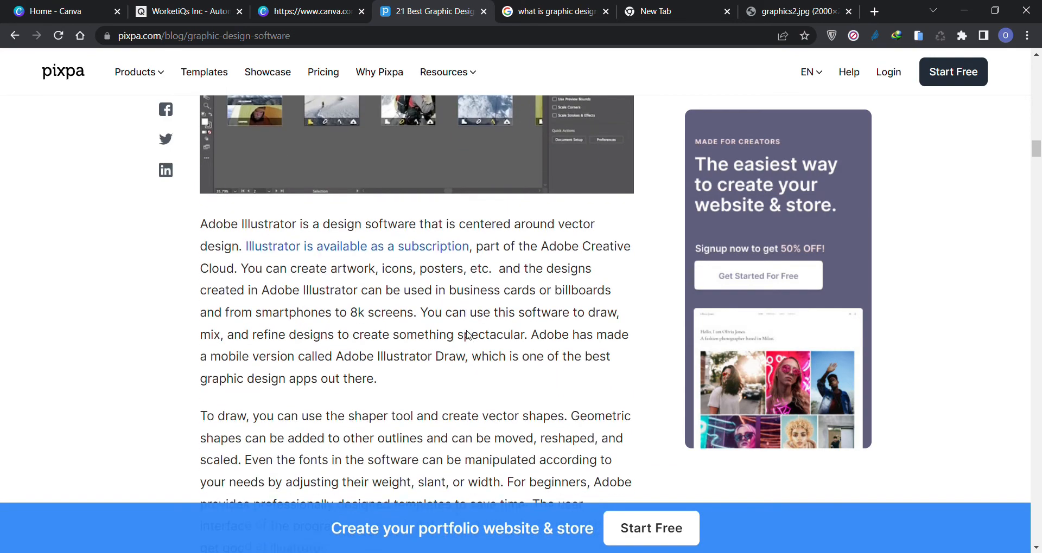
scroll(471, 334, down, 12)
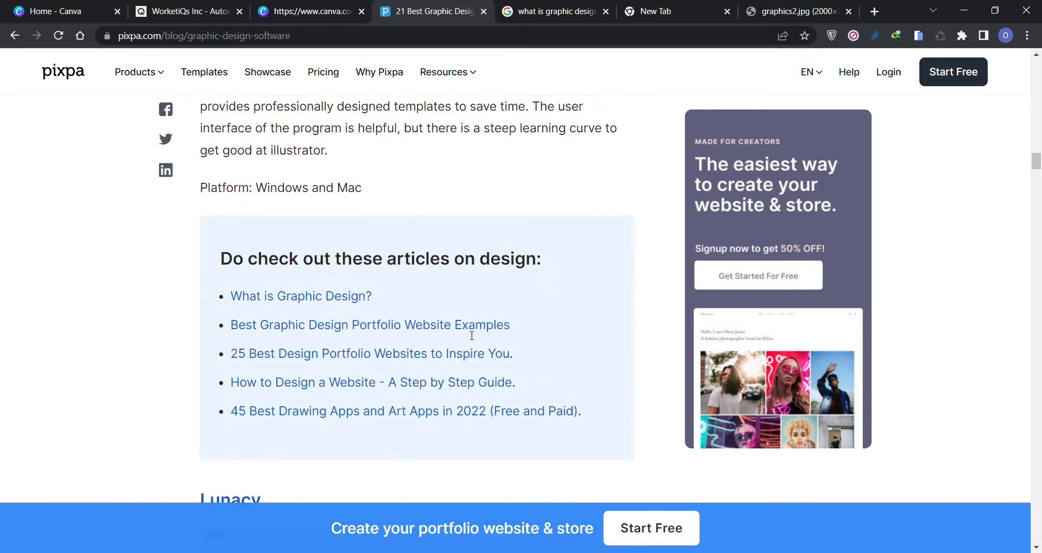
Read the article's sections on Lunacy, Mega Creator and Affinity Designer, continuing to Adobe InDesign
scroll(468, 335, down, 3)
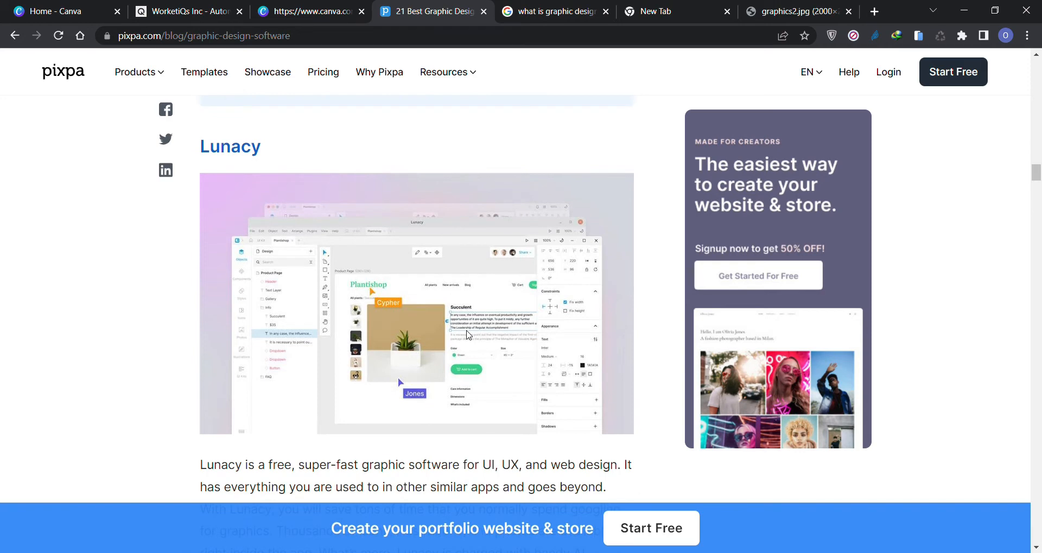
scroll(467, 334, down, 1)
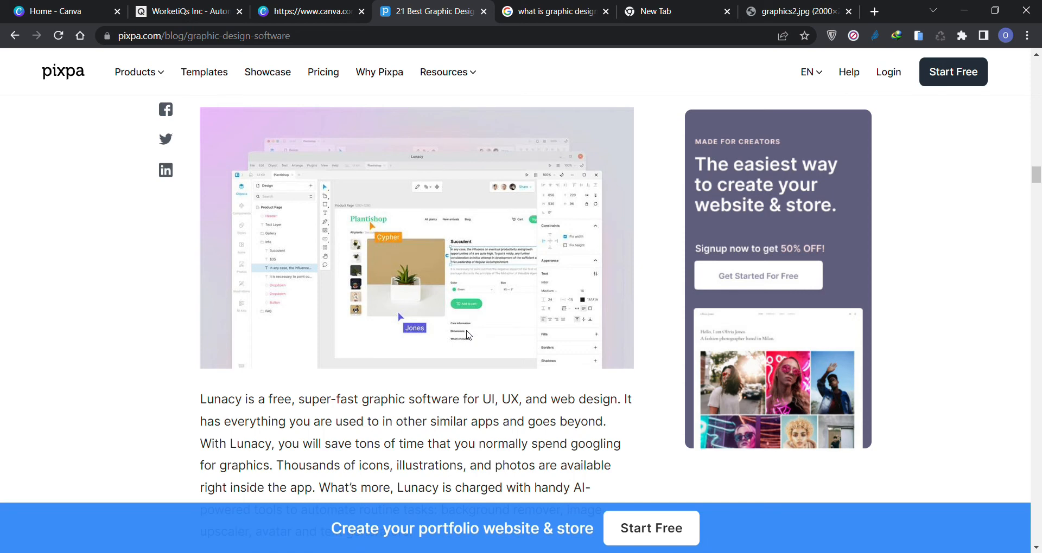
scroll(467, 335, down, 3)
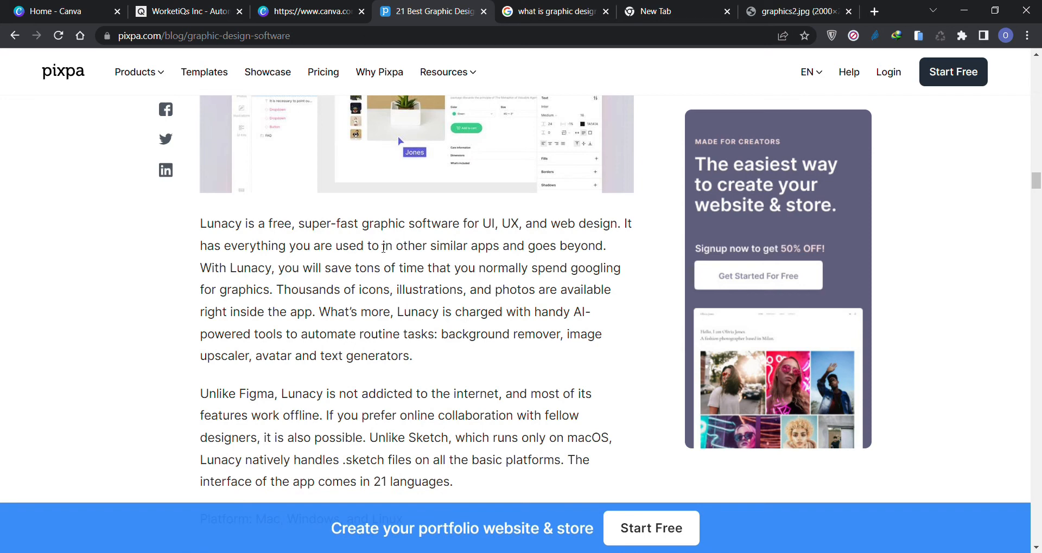
scroll(383, 248, down, 5)
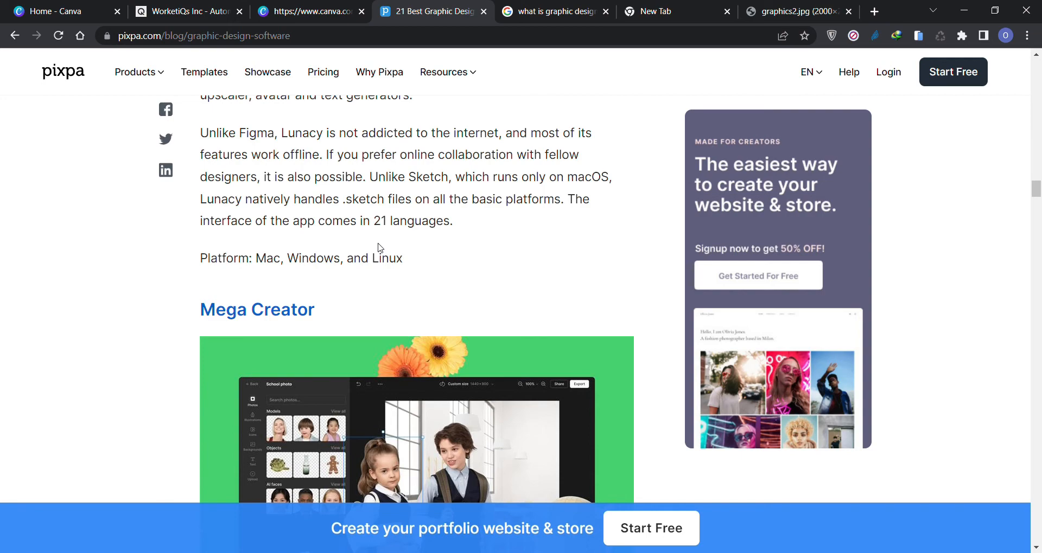
scroll(378, 245, down, 12)
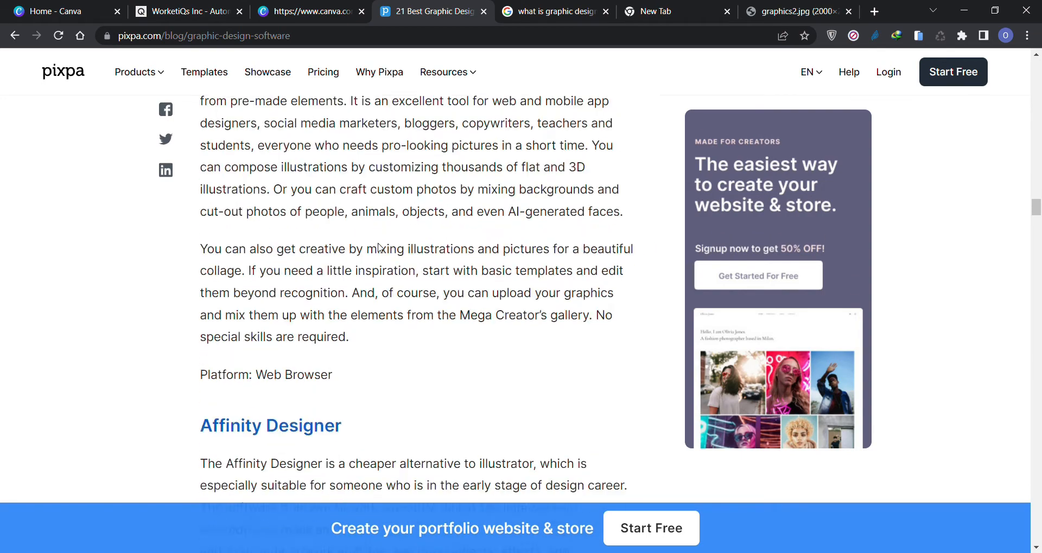
scroll(378, 248, down, 8)
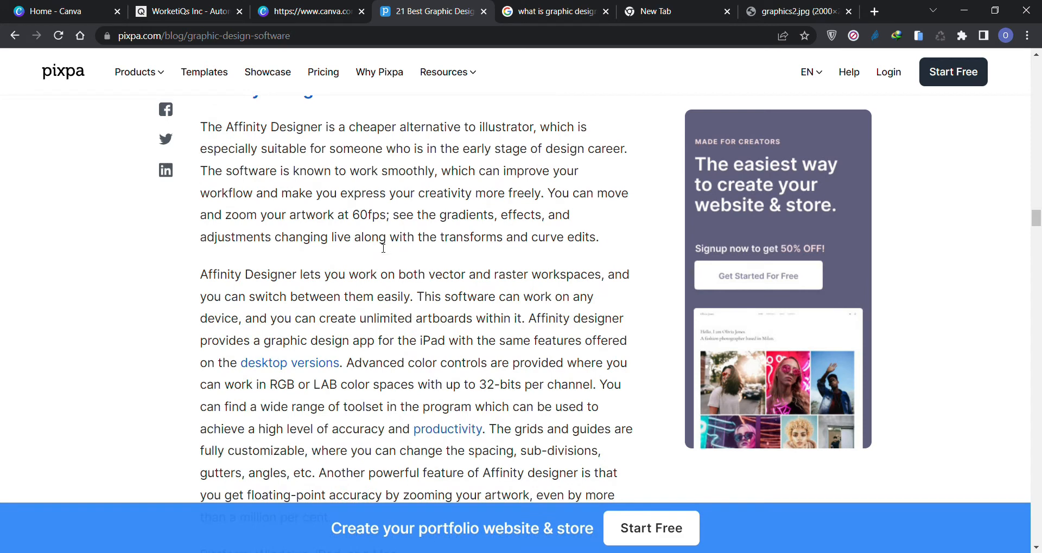
scroll(379, 248, down, 2)
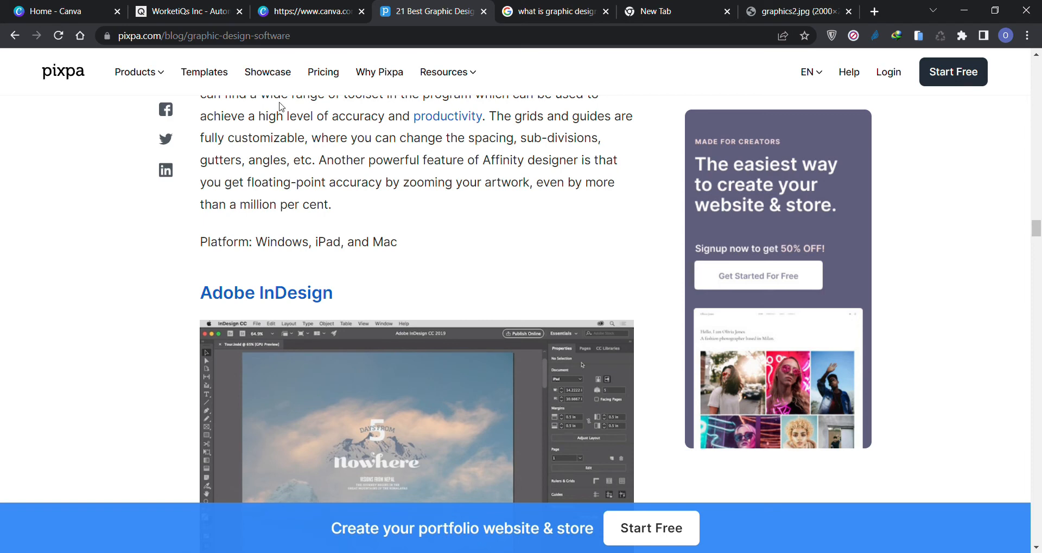
Switch to Canva, open Your projects and look through its folders, designs, images and videos
click(51, 9)
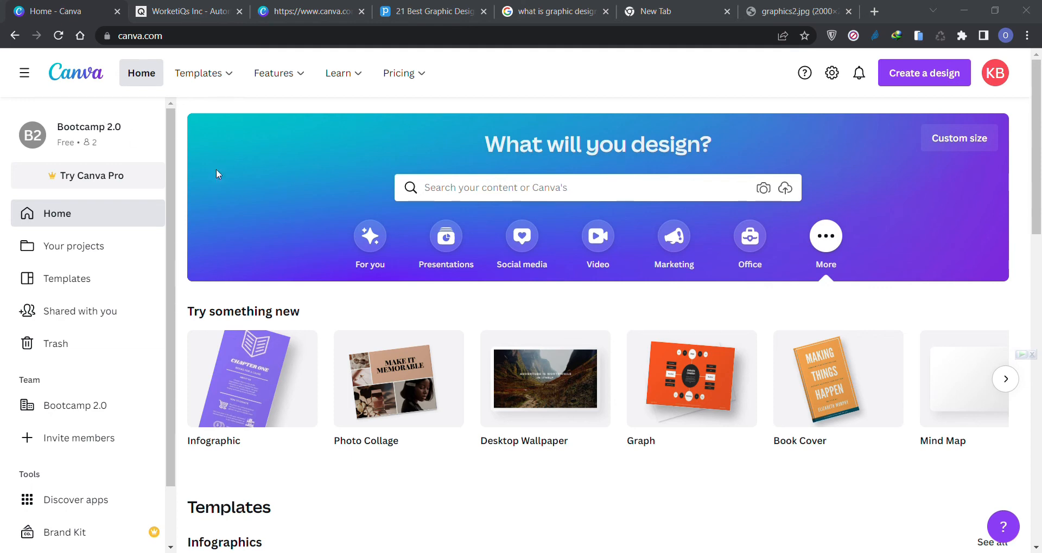
click(963, 14)
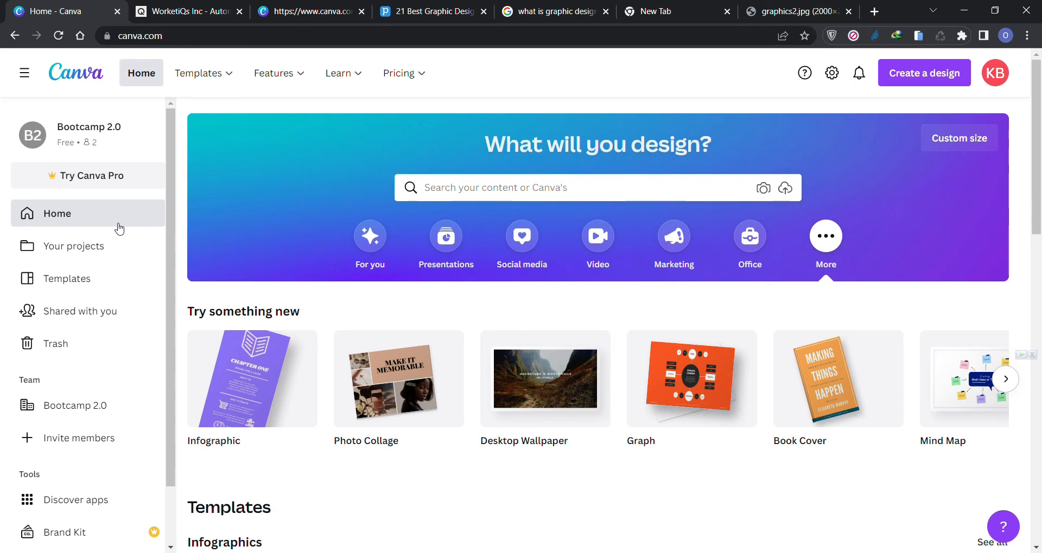
click(110, 246)
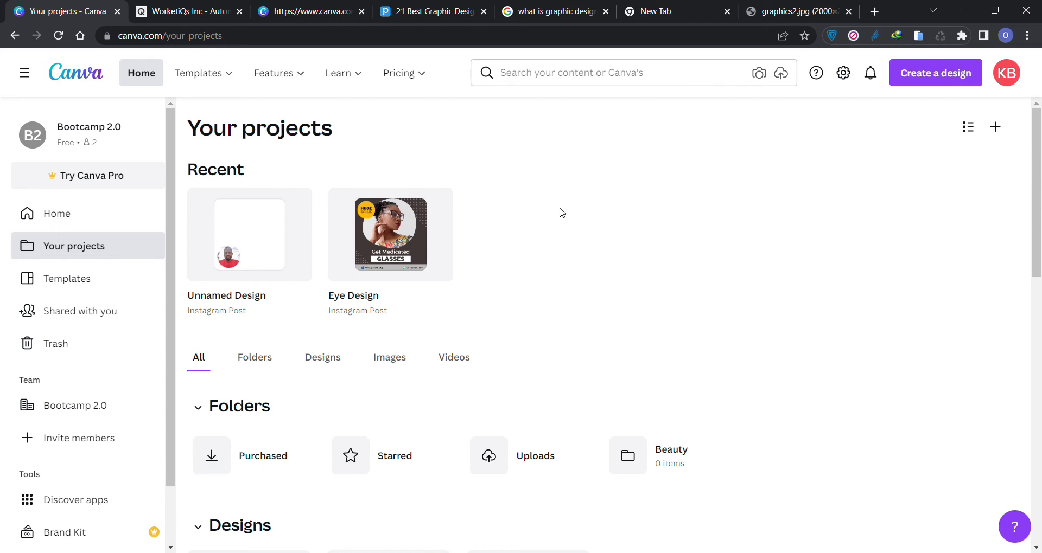
scroll(562, 212, down, 4)
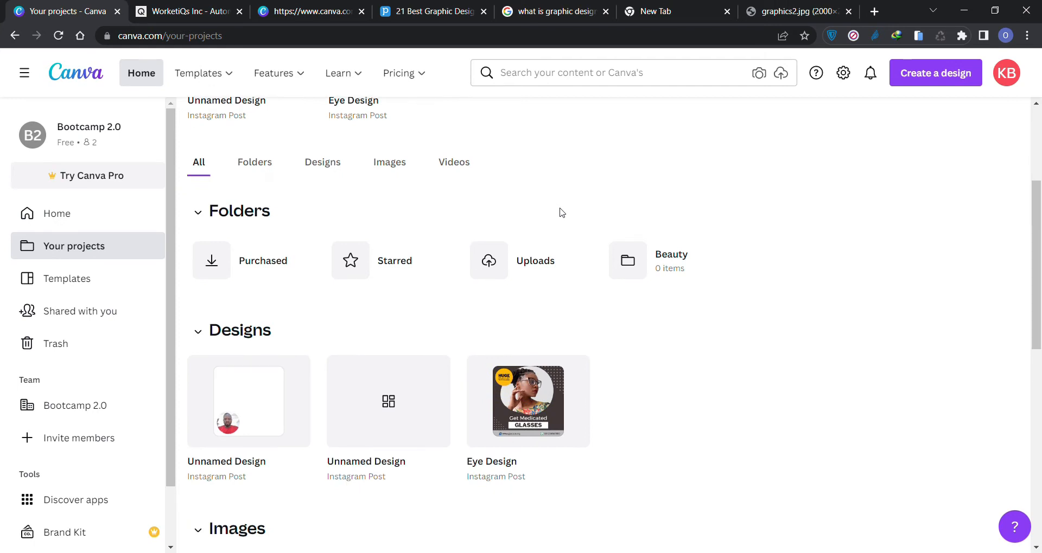
scroll(562, 213, down, 4)
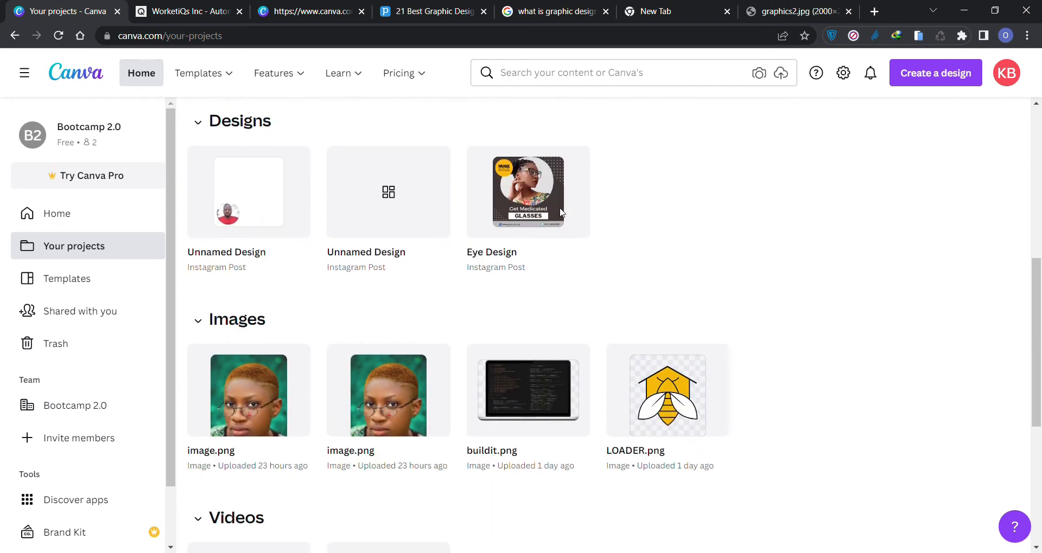
scroll(564, 213, down, 4)
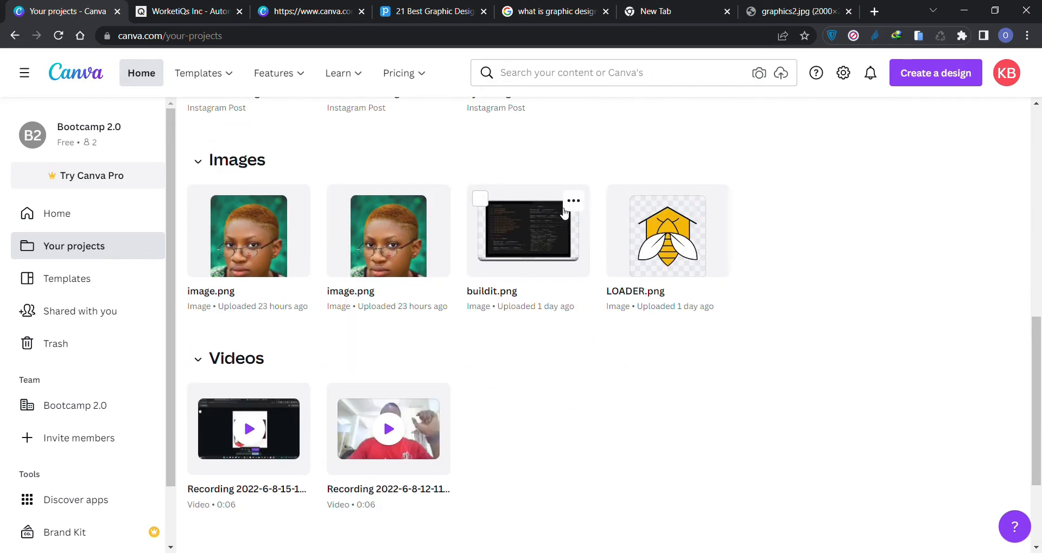
scroll(562, 213, up, 12)
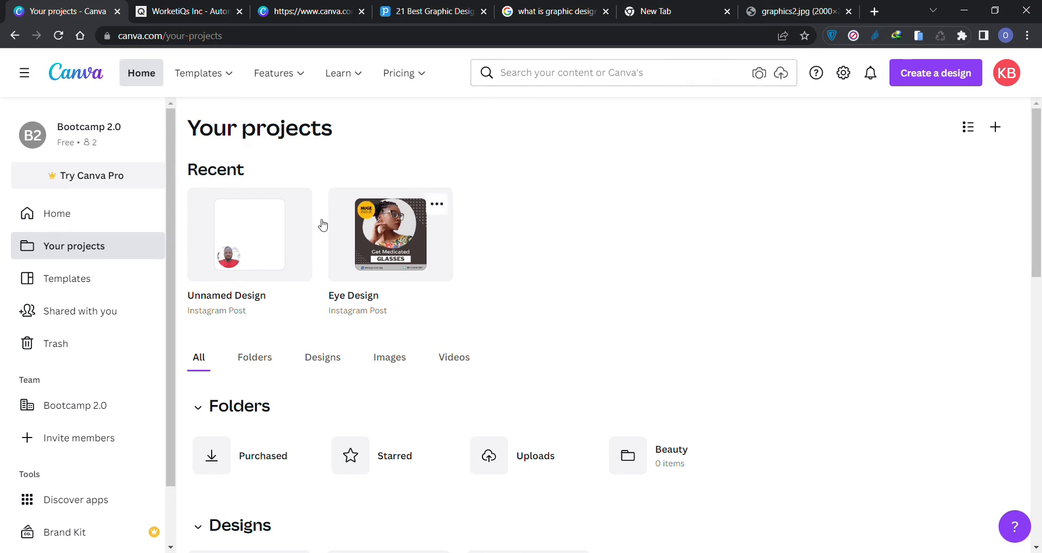
Open the Templates page and browse the recommended template types from Videos through to Letters
click(96, 282)
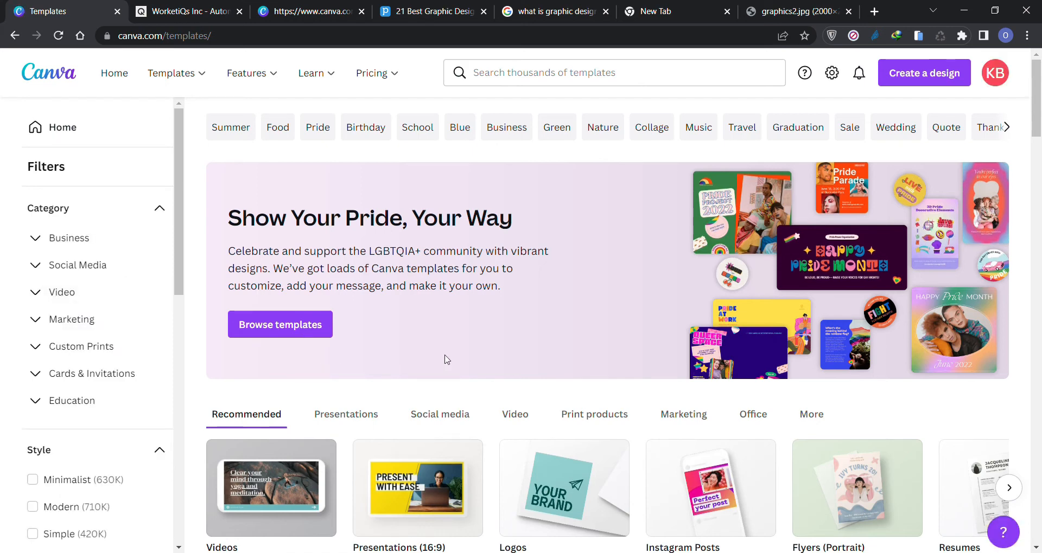
scroll(446, 359, down, 1)
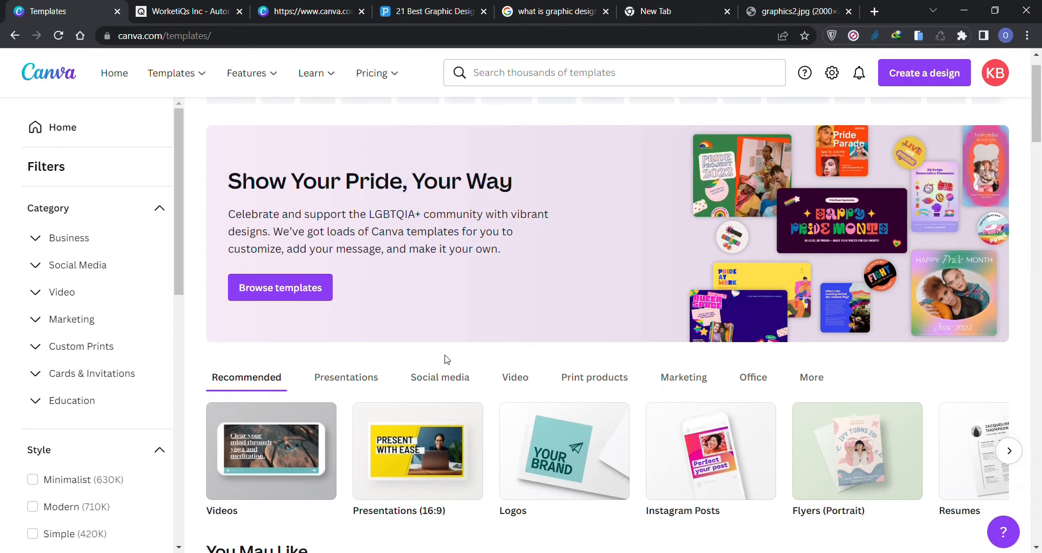
scroll(446, 359, down, 1)
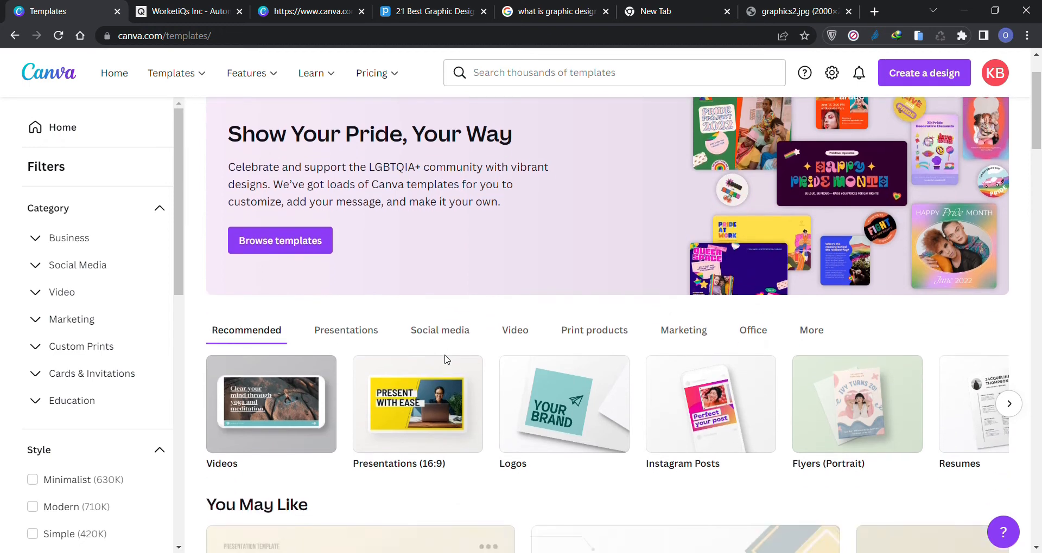
scroll(448, 361, down, 1)
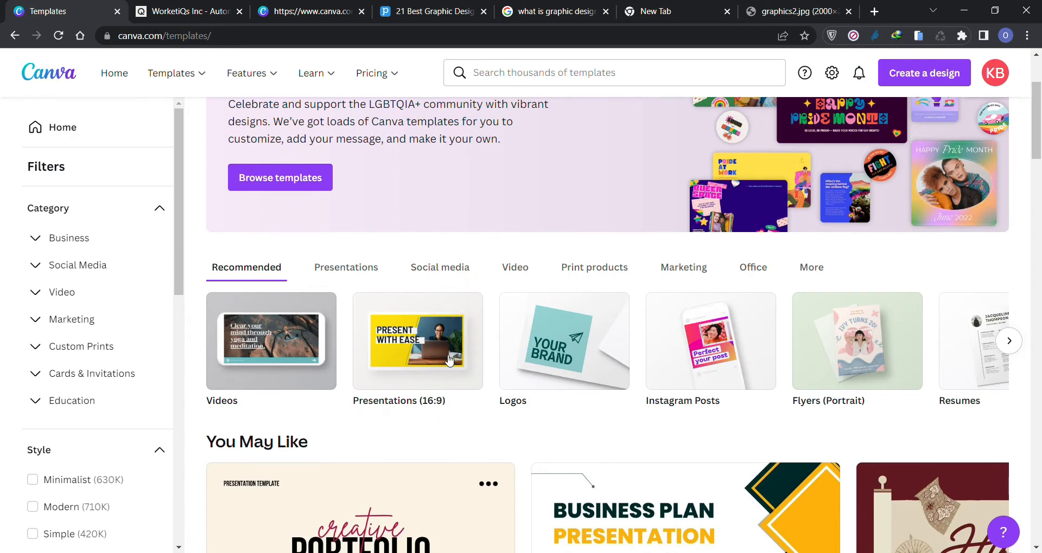
scroll(448, 360, down, 1)
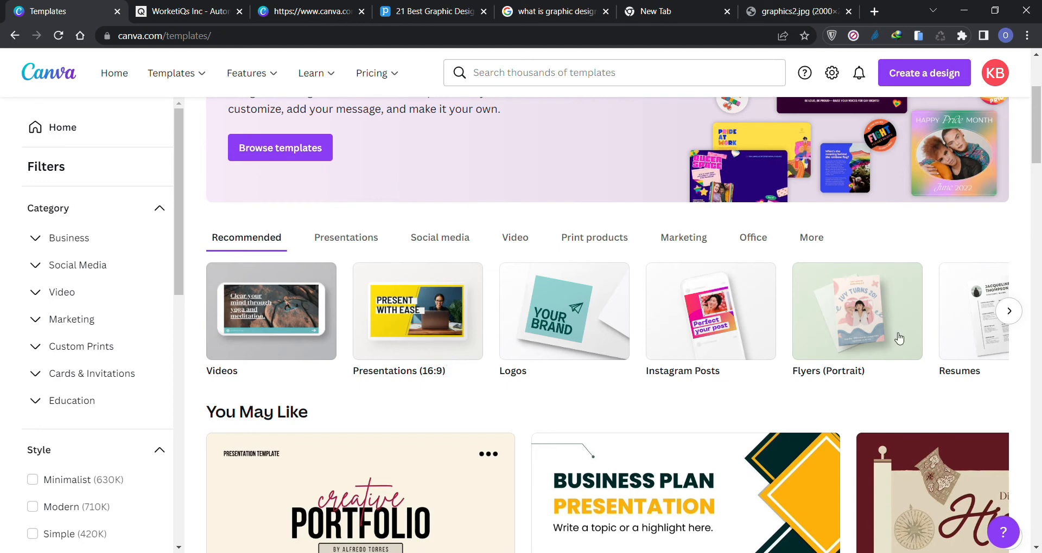
click(1008, 311)
click(1009, 311)
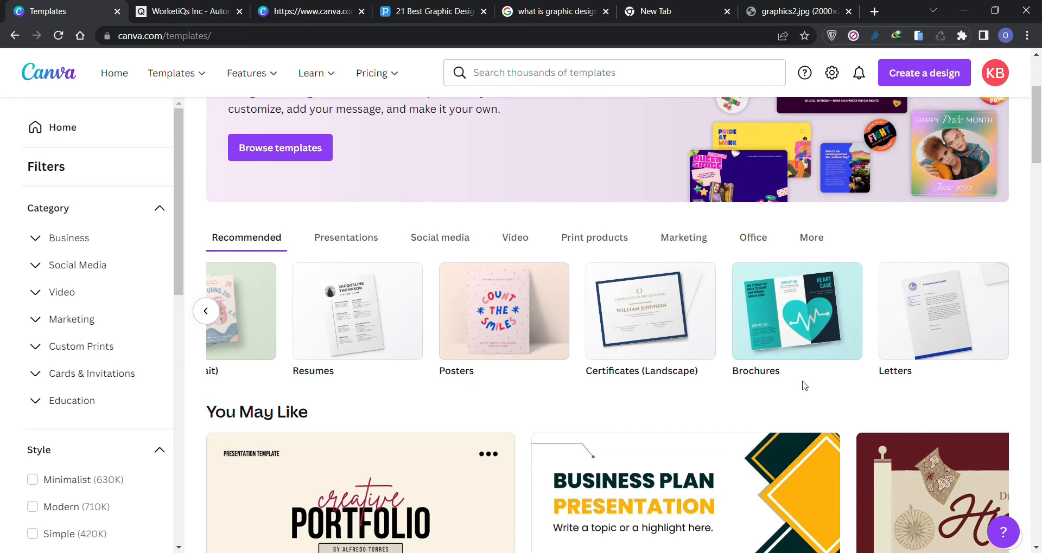
Browse the Templates page's You May Like, Trending Near You and New in Canva sections, plus the Category and Style filters
scroll(804, 385, down, 3)
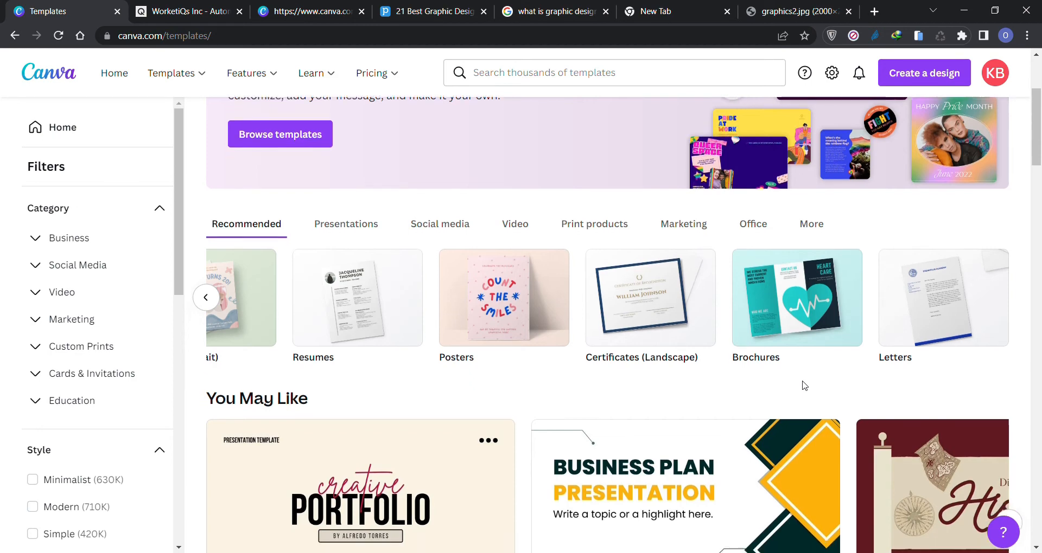
scroll(806, 386, down, 2)
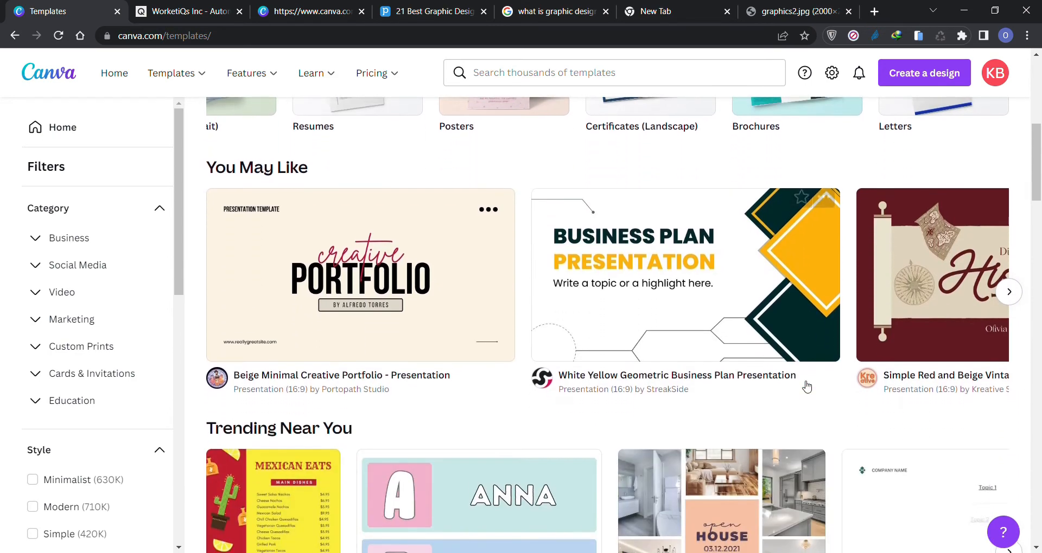
scroll(806, 386, down, 2)
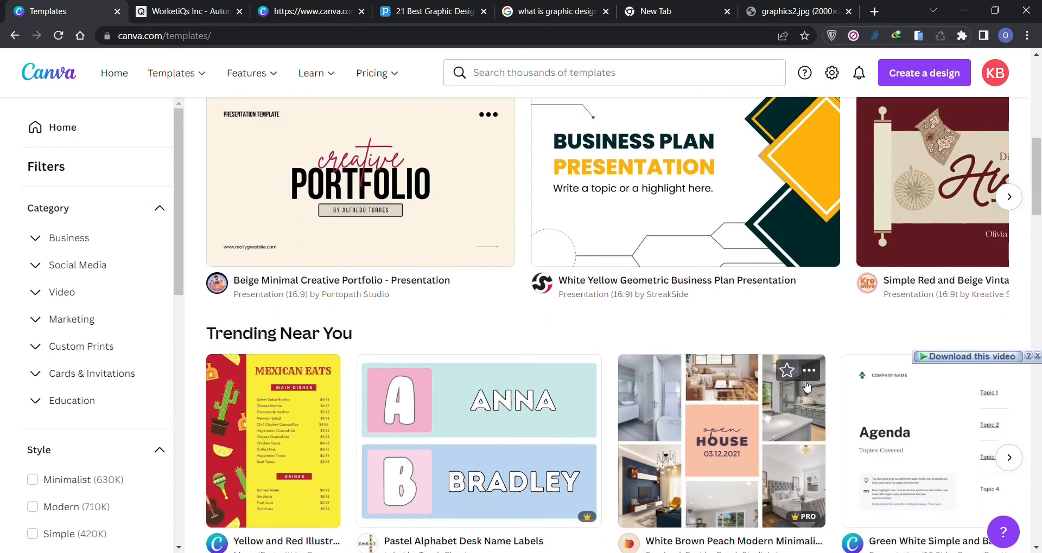
scroll(806, 386, down, 2)
scroll(806, 386, down, 1)
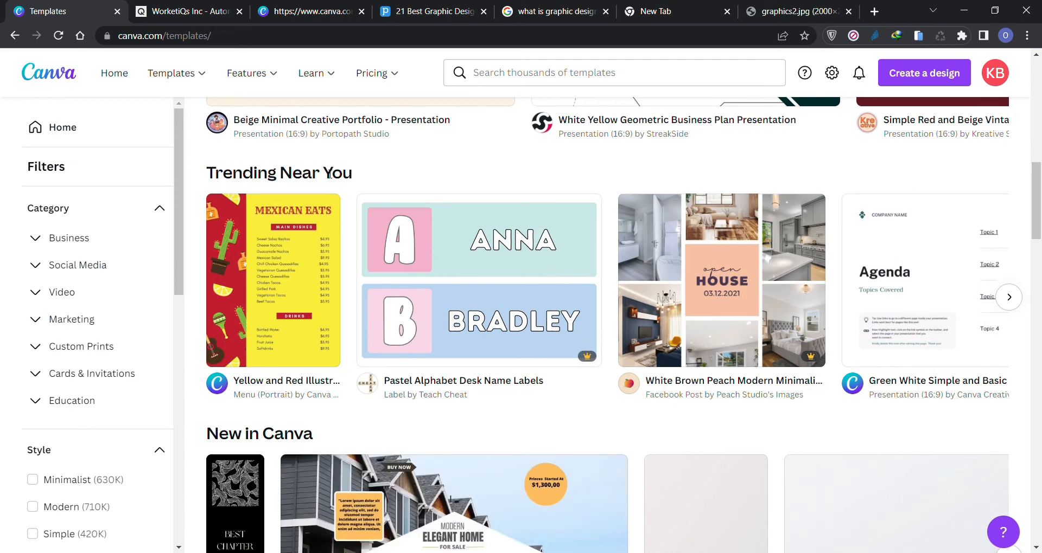
scroll(61, 266, down, 3)
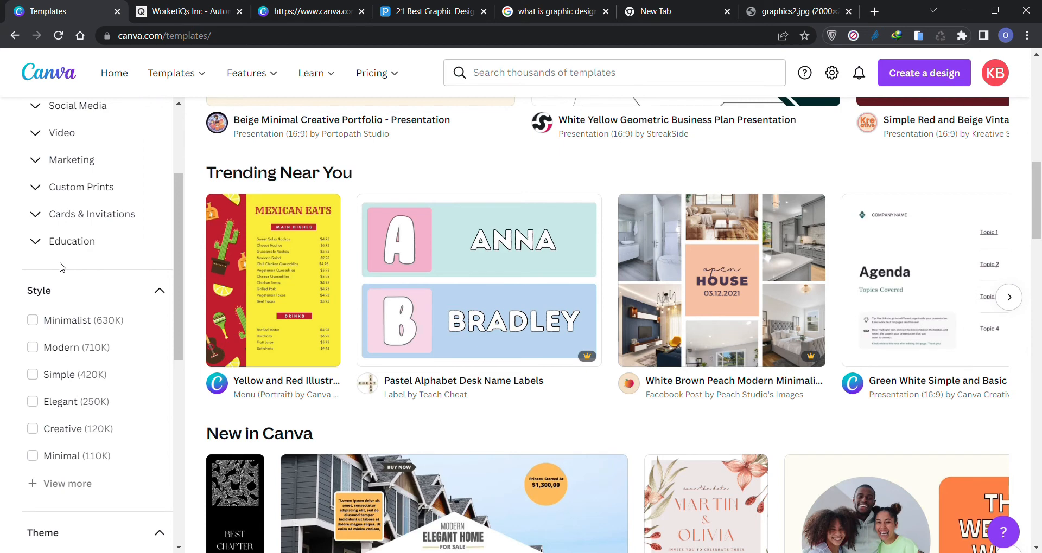
scroll(61, 266, up, 2)
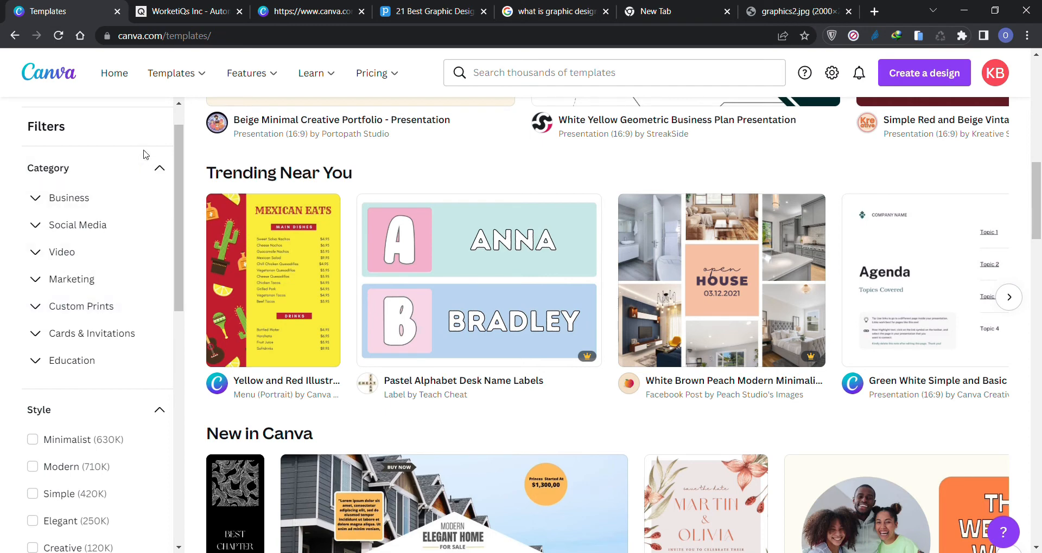
Return to the home page and look through Shared with you and the Trash's designs, images and videos
click(121, 81)
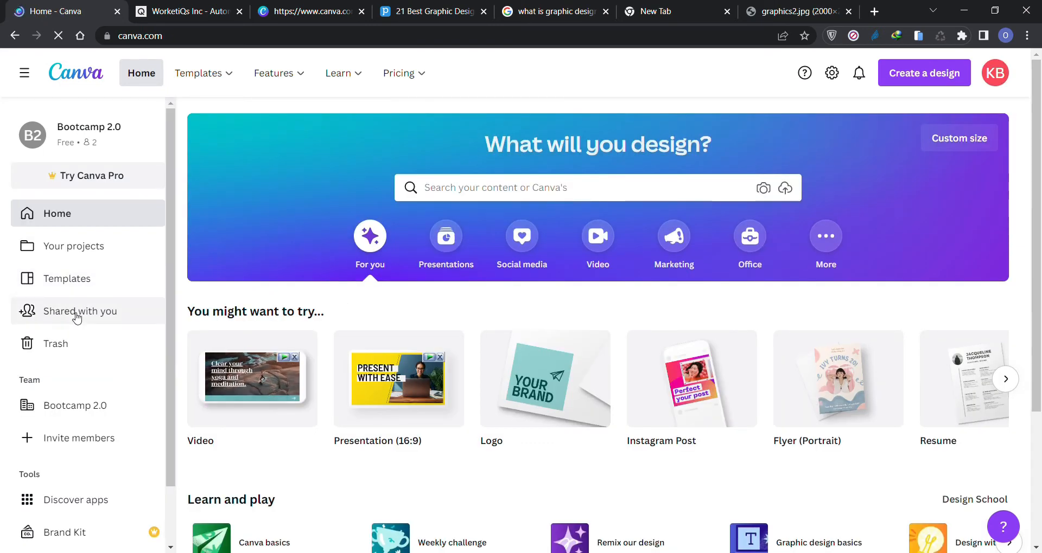
click(77, 317)
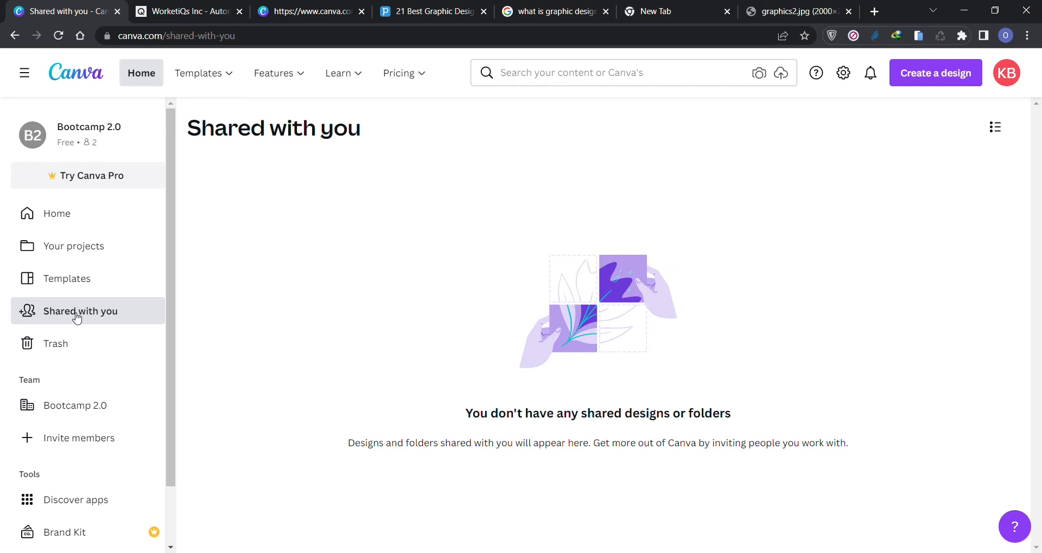
click(65, 344)
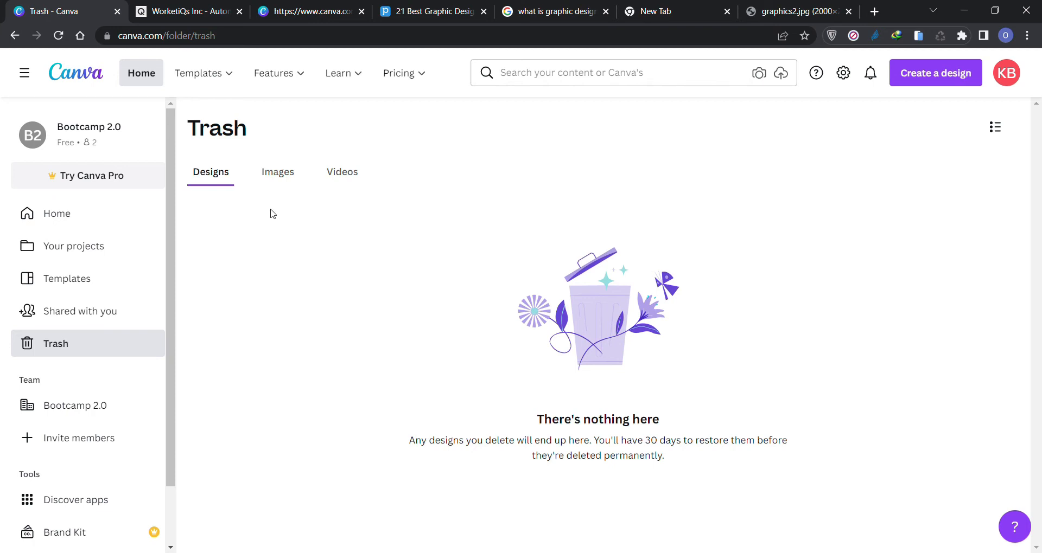
click(277, 180)
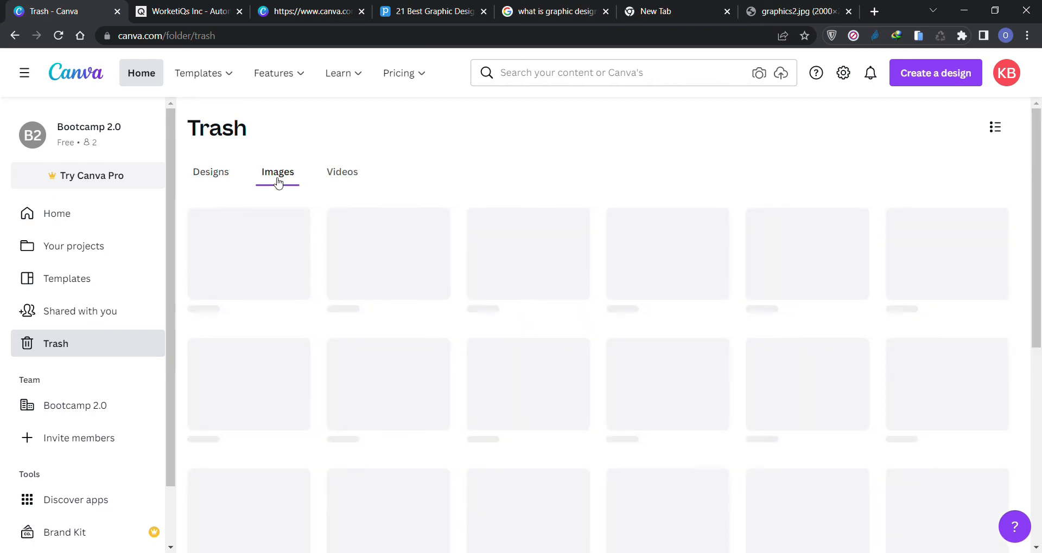
click(336, 176)
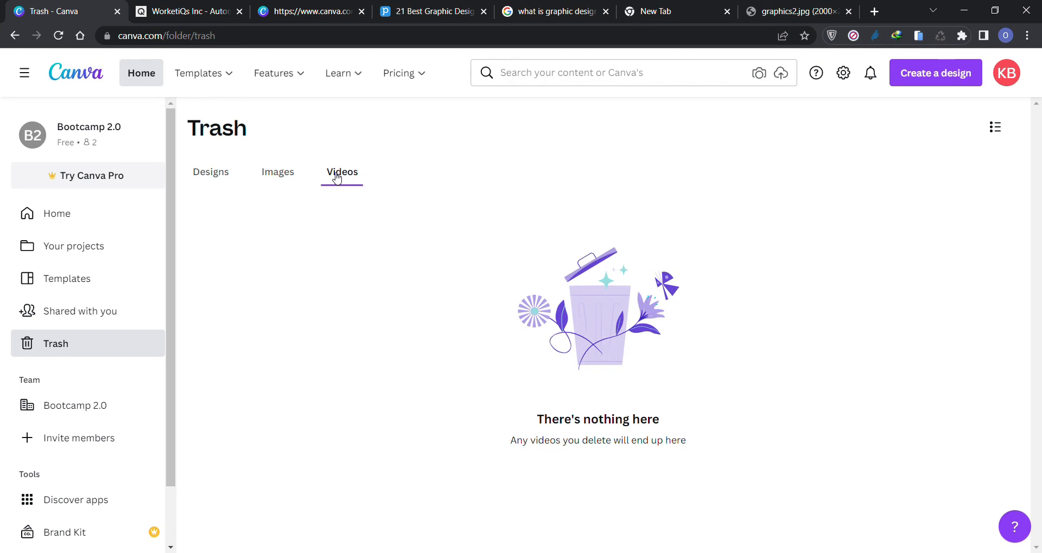
Open the Bootcamp 2.0 team page and look at its designs and its list of people
click(94, 416)
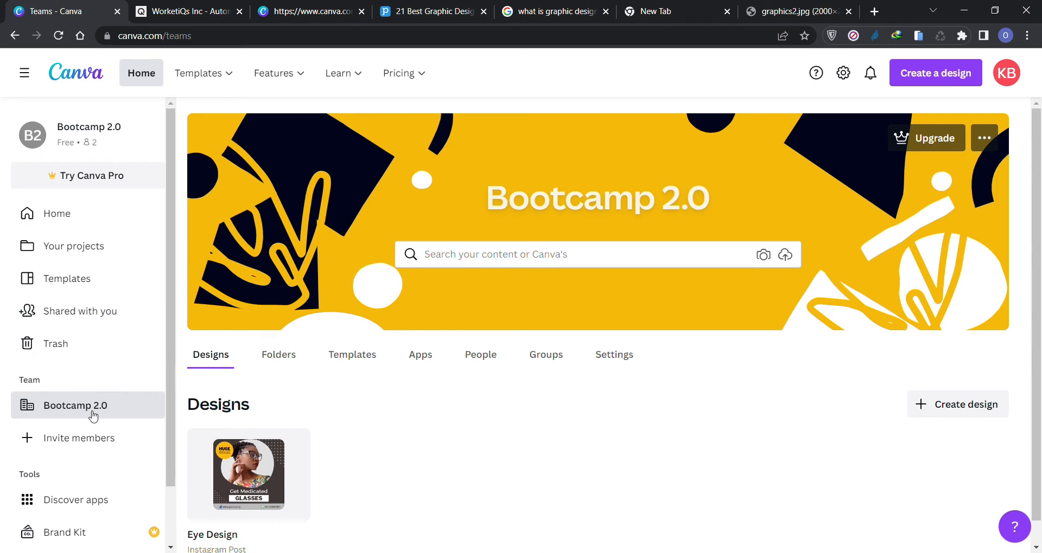
scroll(472, 479, down, 1)
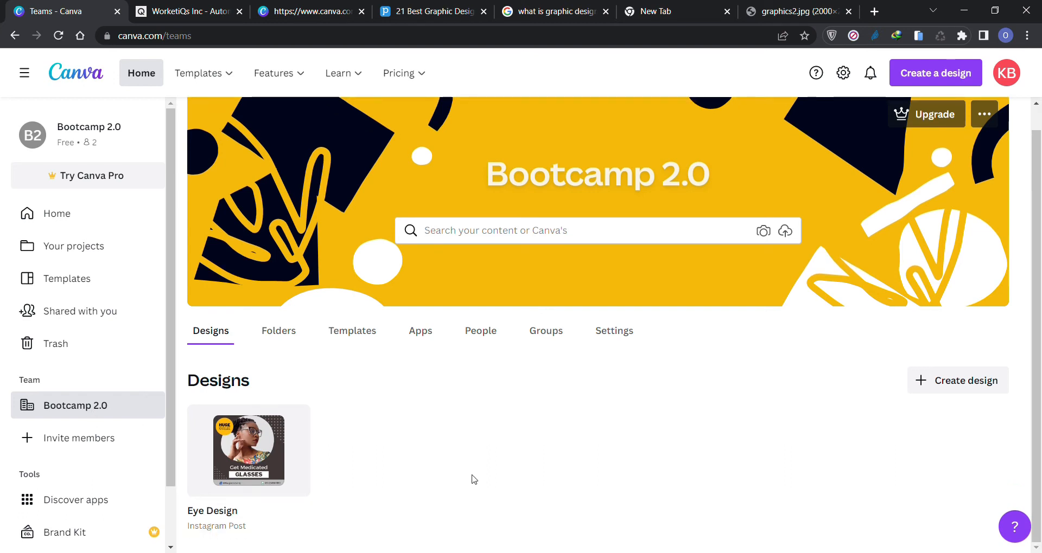
click(487, 332)
scroll(488, 332, down, 4)
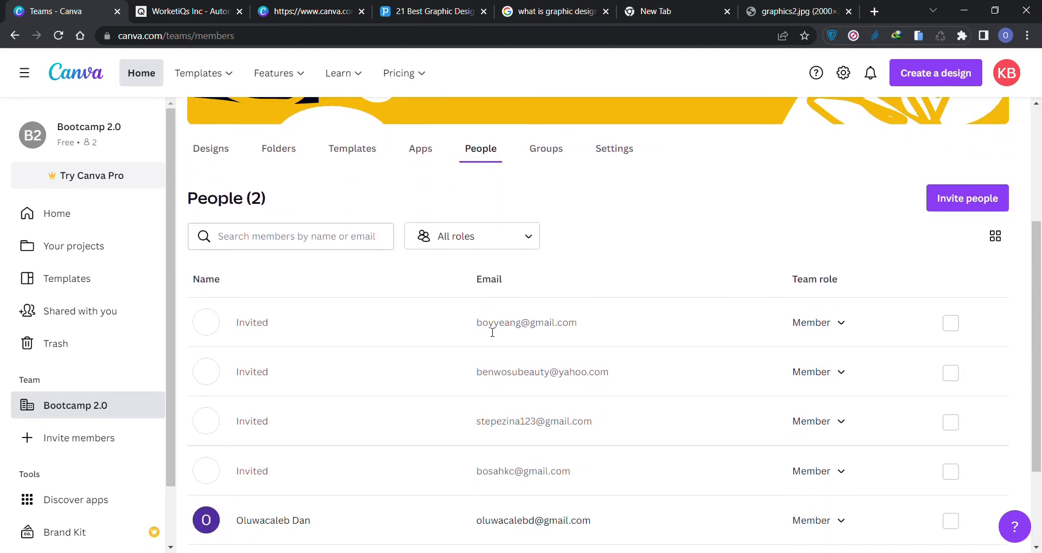
scroll(492, 332, up, 1)
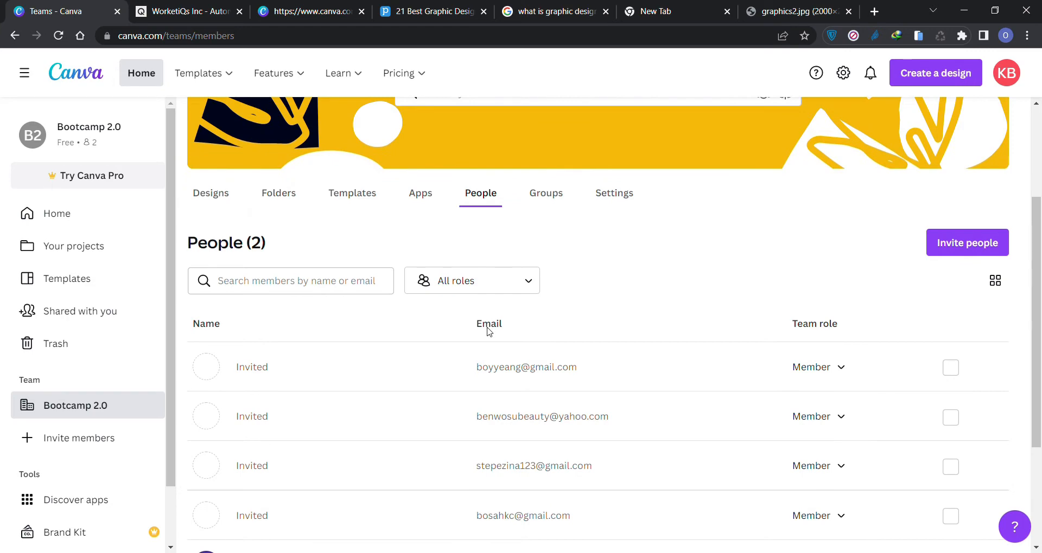
scroll(488, 331, up, 3)
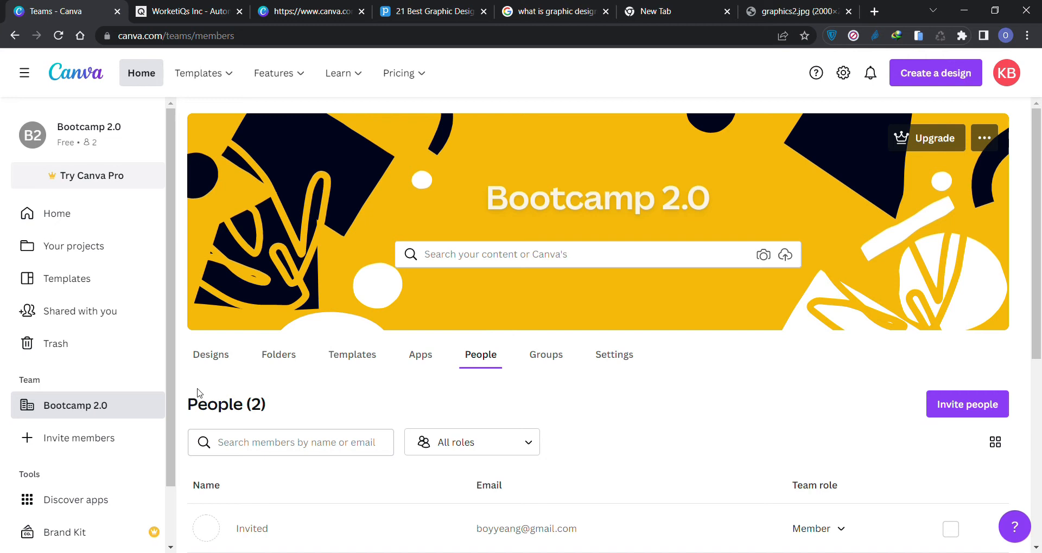
Open Discover apps, bring up the form for inviting team members and go through its e-mail fields and options
click(100, 506)
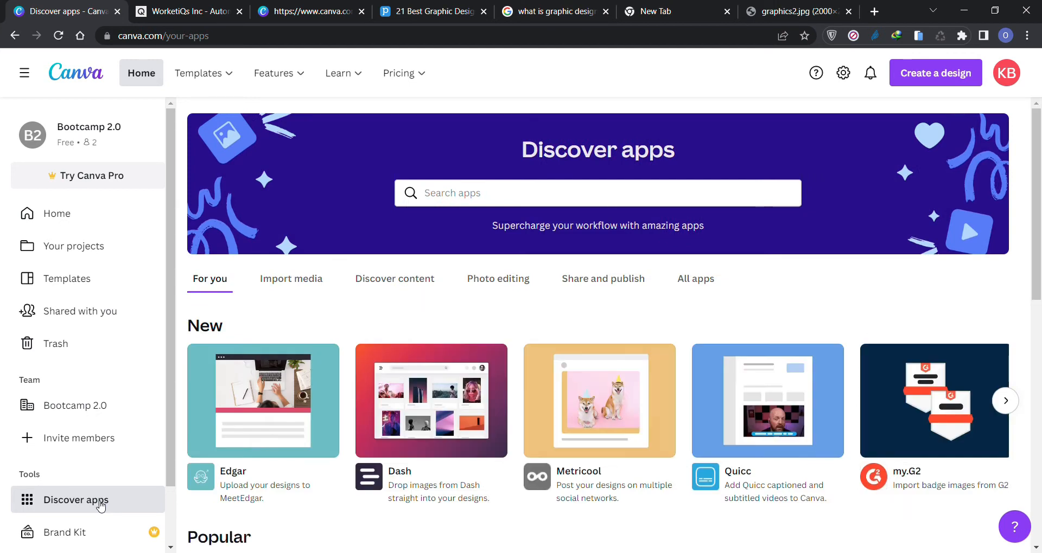
click(83, 448)
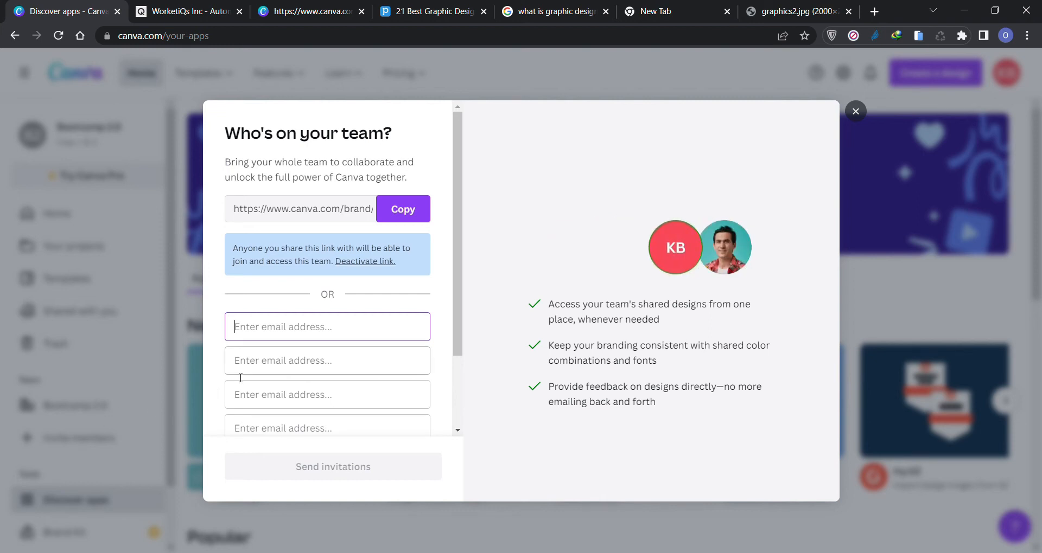
scroll(240, 378, down, 2)
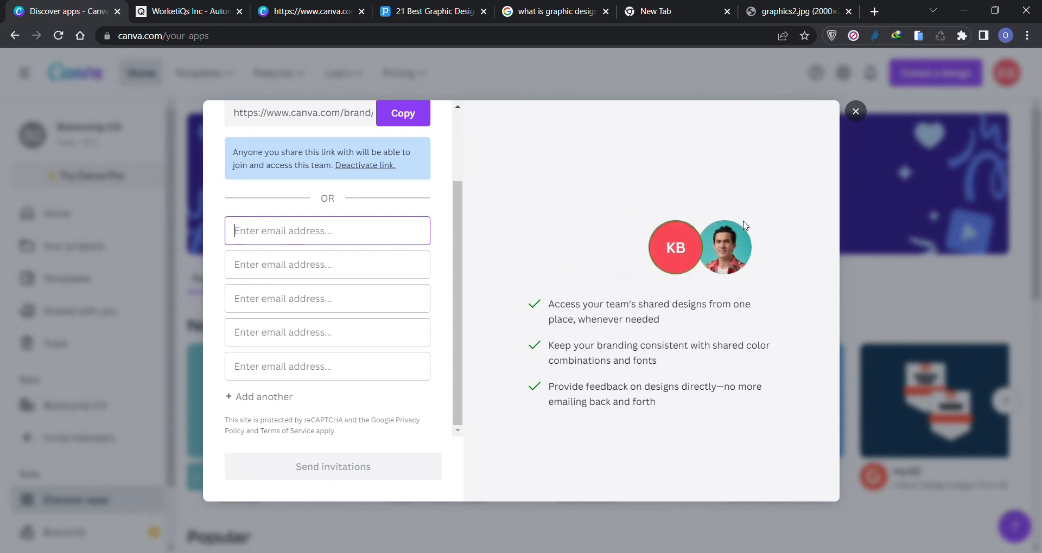
key(Tab)
key(Tab)
key(Tab)
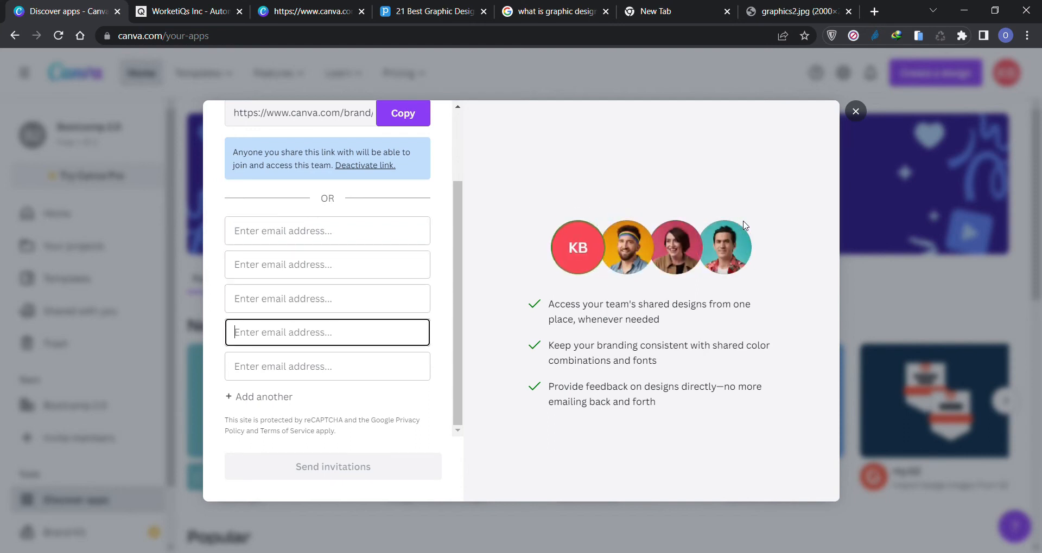
key(Tab)
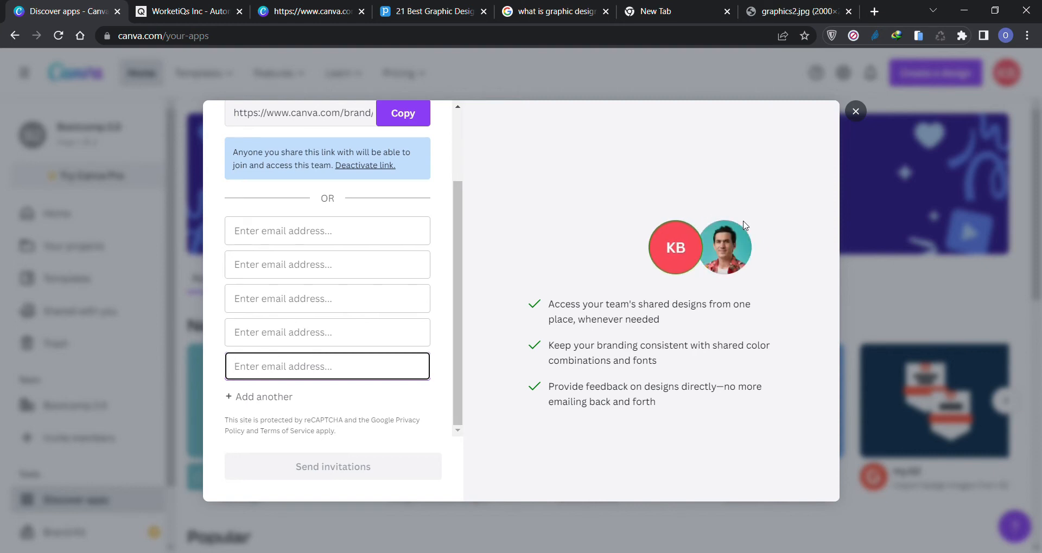
key(Tab)
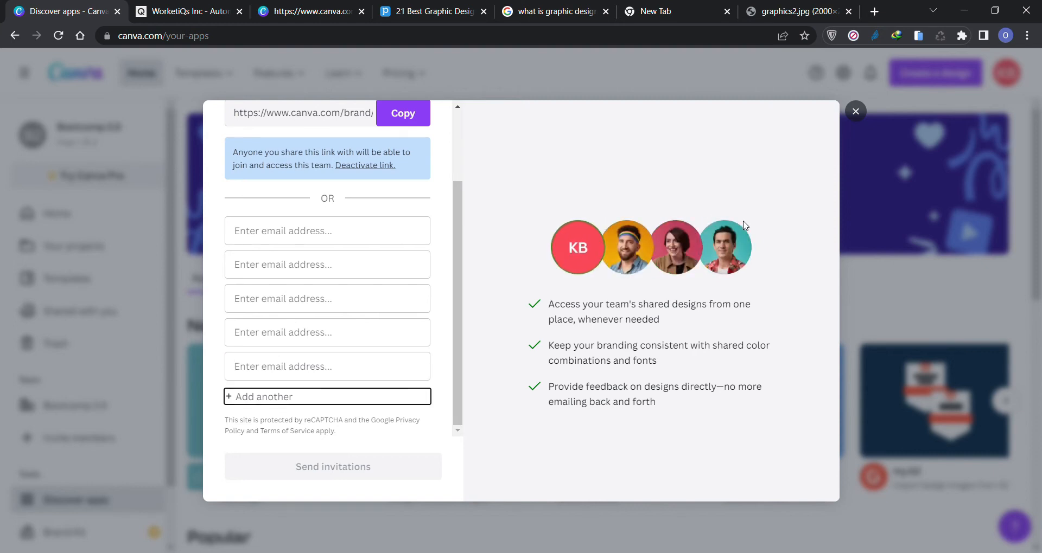
key(Tab)
key(Tab)
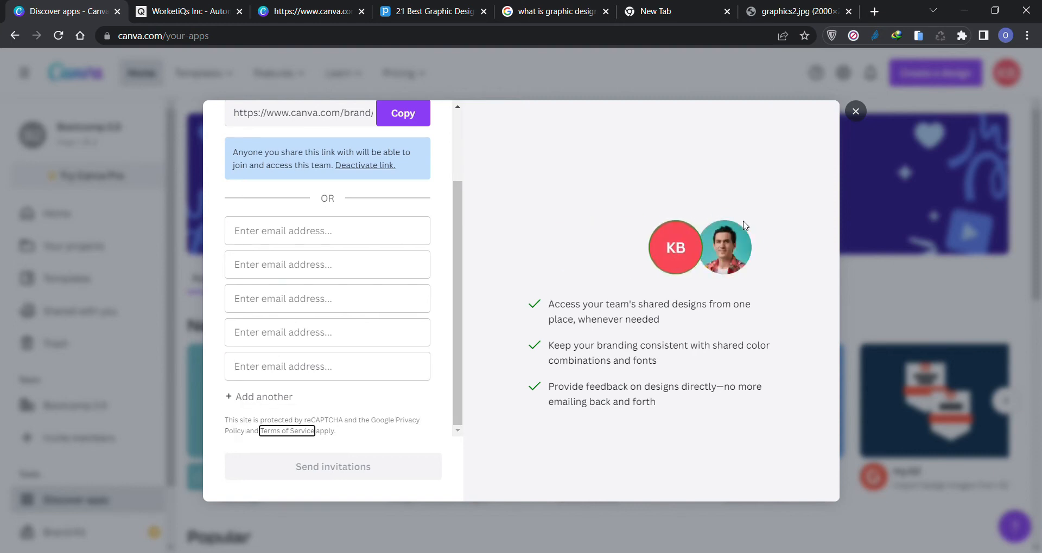
key(Tab)
key(Tab)
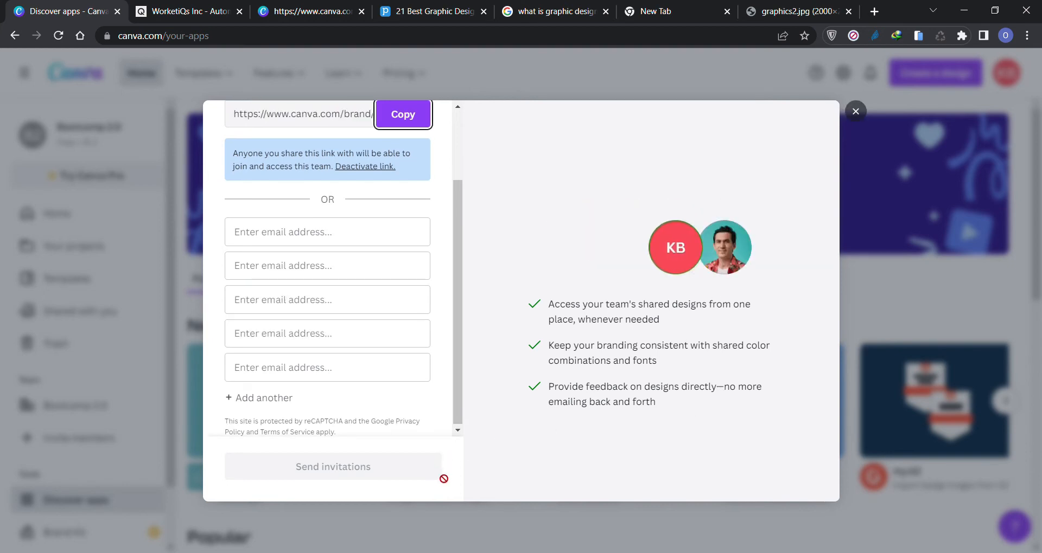
Enter a sample e-mail address in the first invitation field, send the invitation and close the form
click(337, 239)
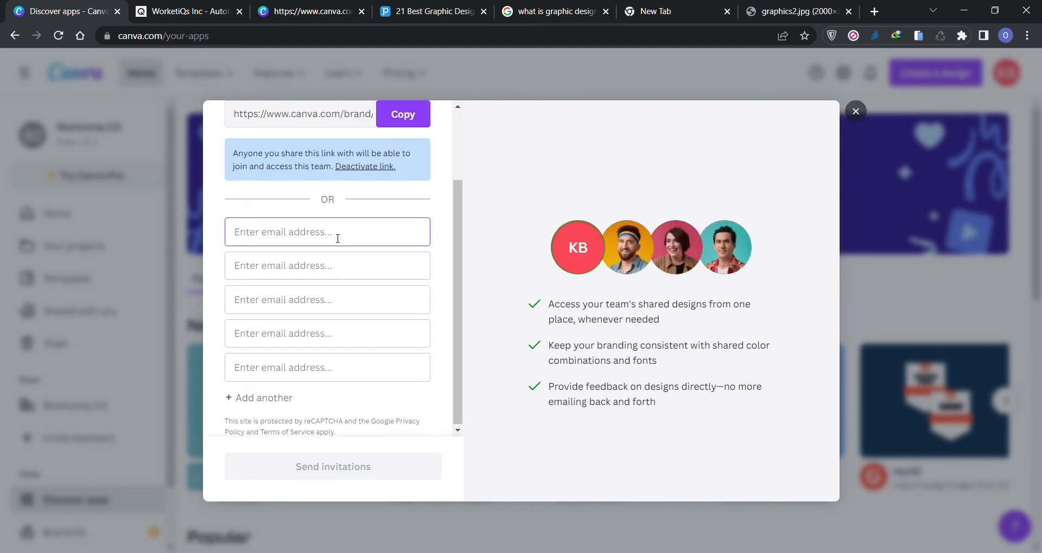
text(demo)
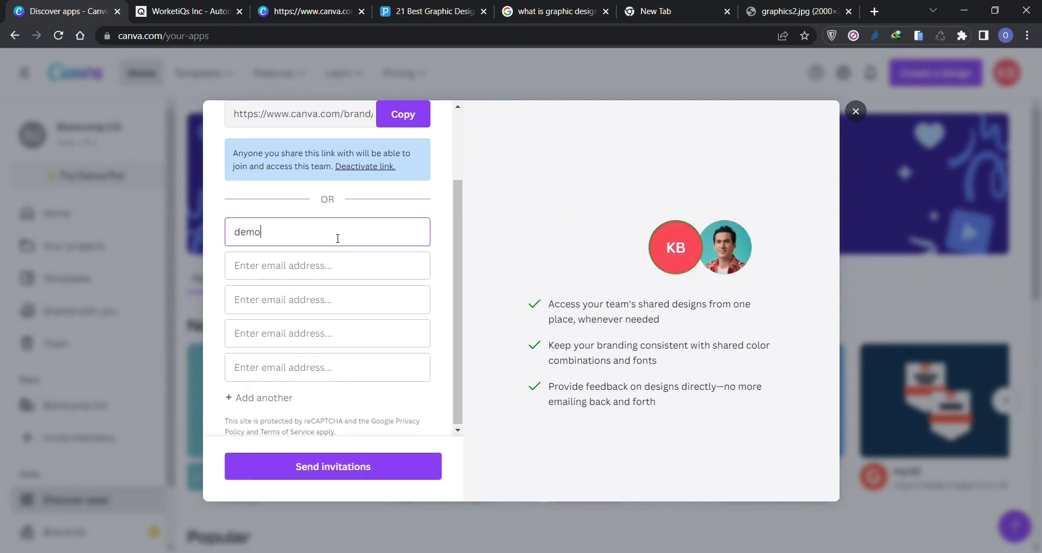
text(@demo)
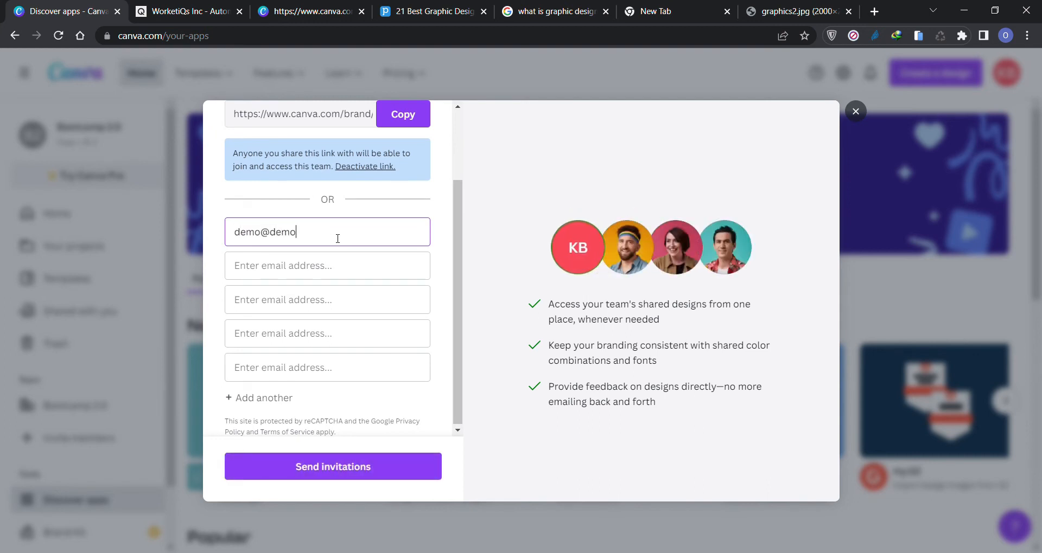
text(.com)
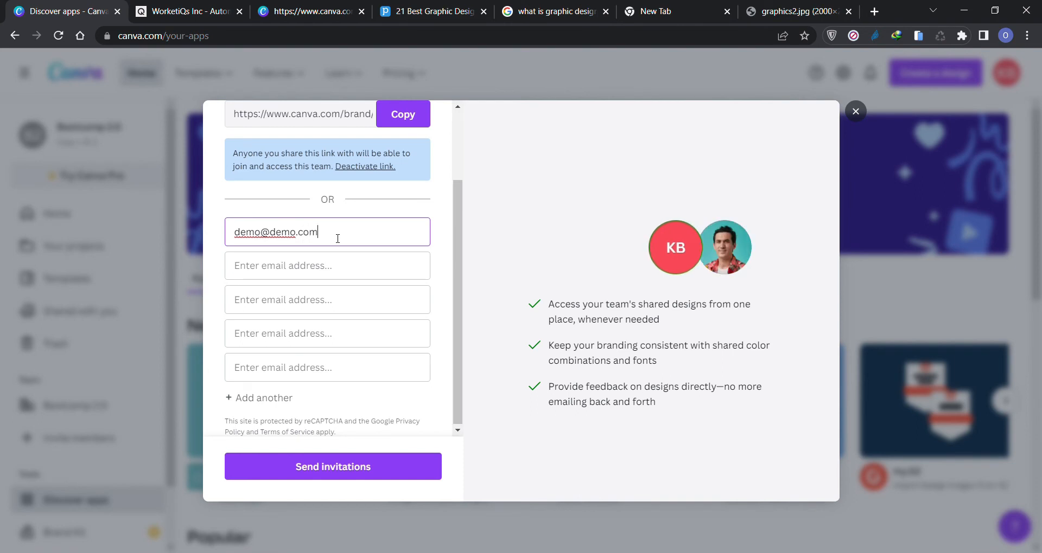
click(320, 468)
click(855, 114)
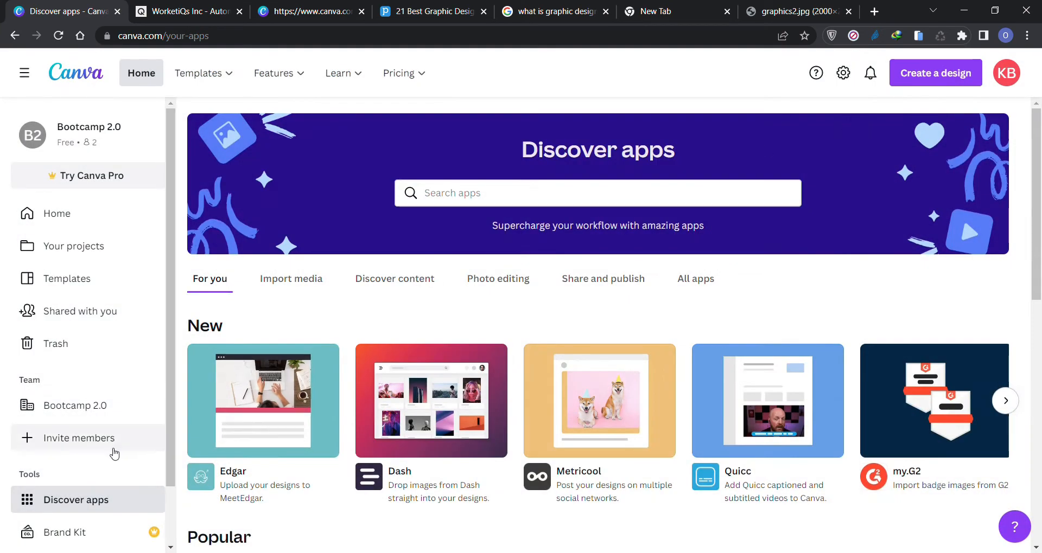
Browse the Discover apps page from the New and Popular apps through Import media and Photo editing to Share and publish
scroll(113, 454, down, 1)
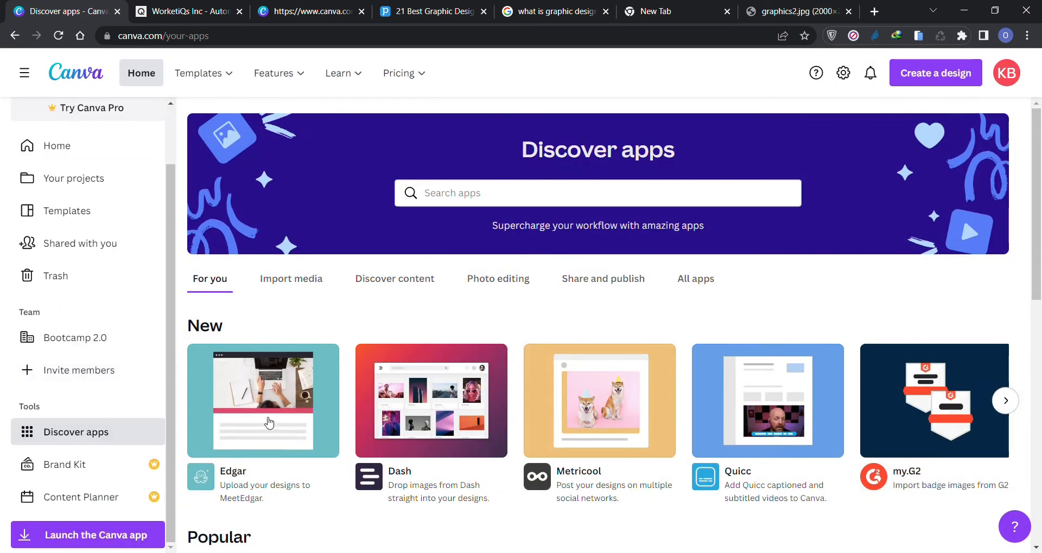
scroll(269, 423, down, 2)
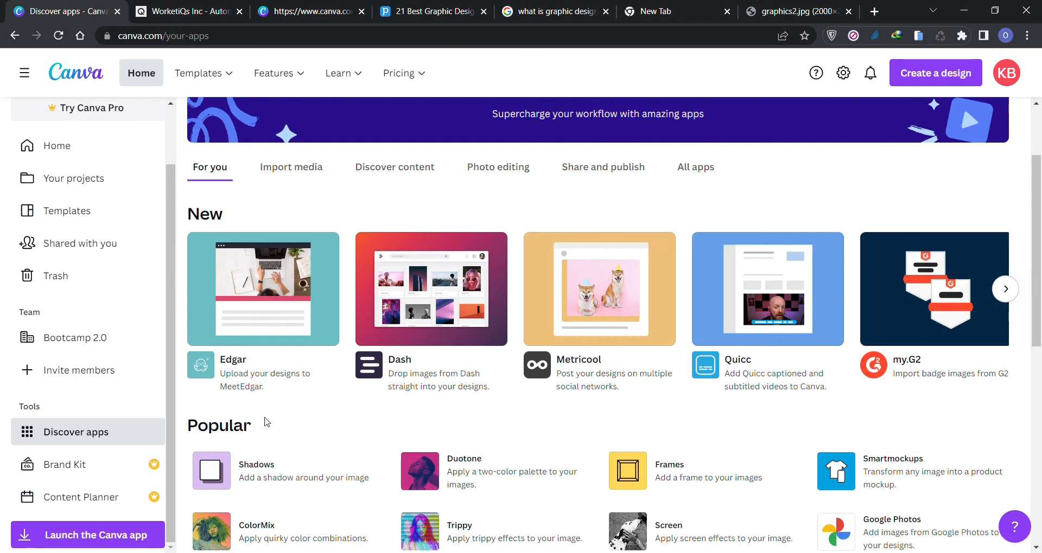
scroll(309, 419, down, 1)
scroll(309, 419, down, 3)
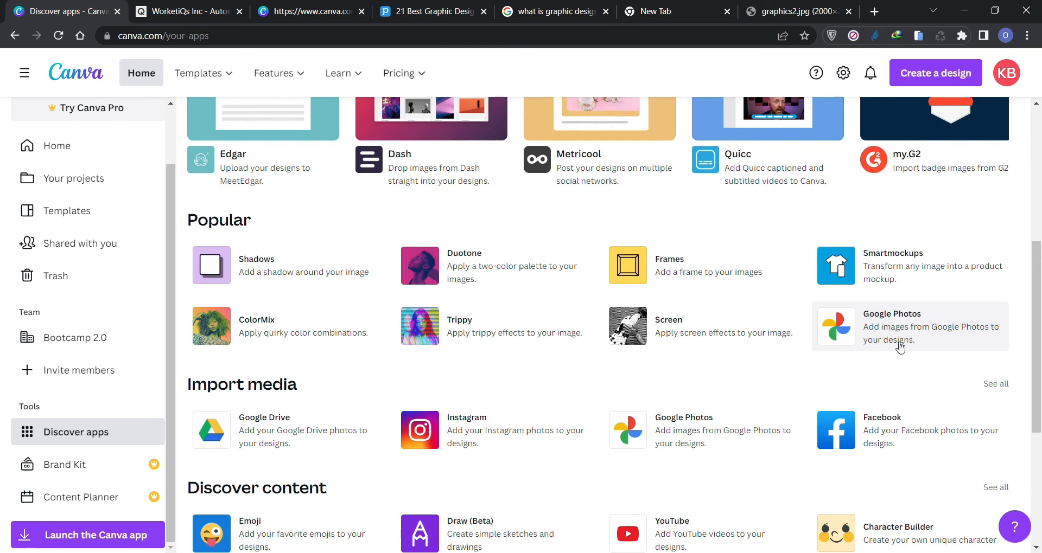
scroll(900, 347, down, 4)
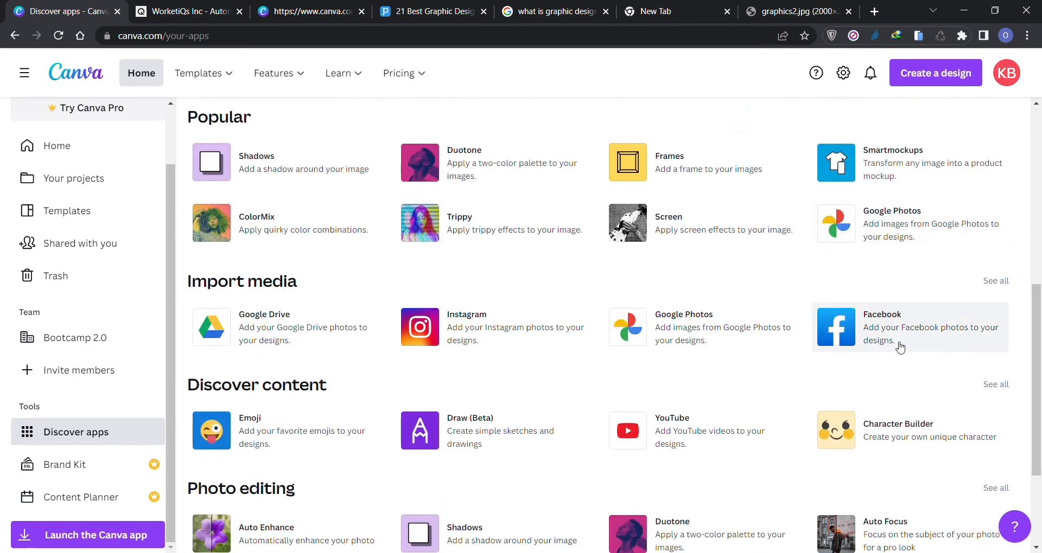
scroll(900, 348, down, 2)
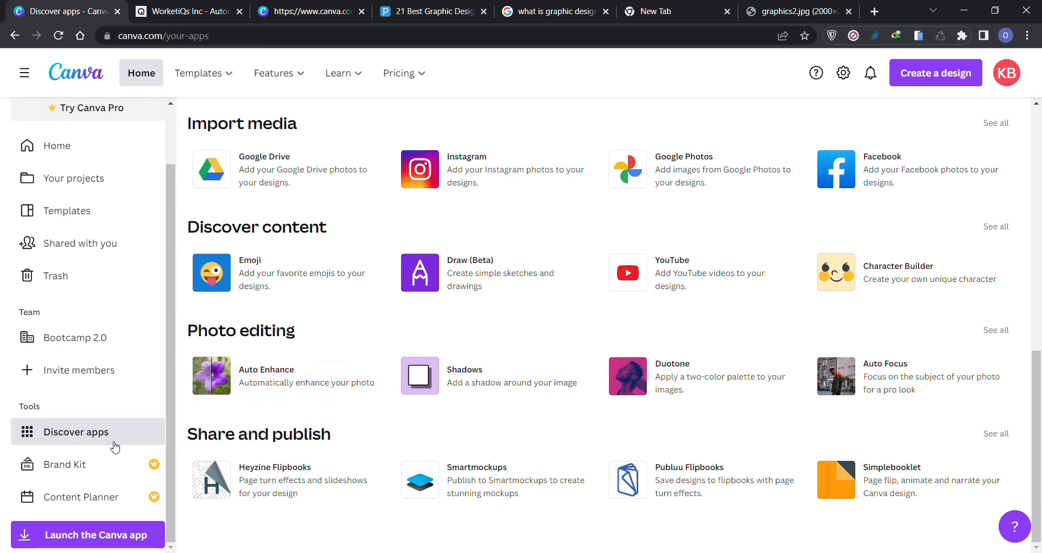
Open the Brand Kit and look over its brand logos, the colors taken from the logo and the brand fonts
click(109, 467)
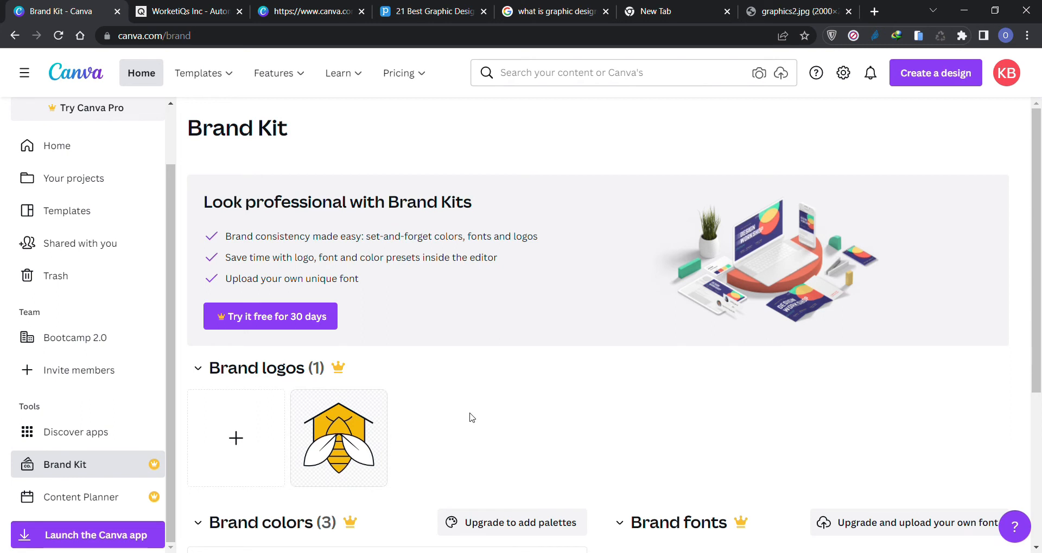
scroll(471, 417, down, 3)
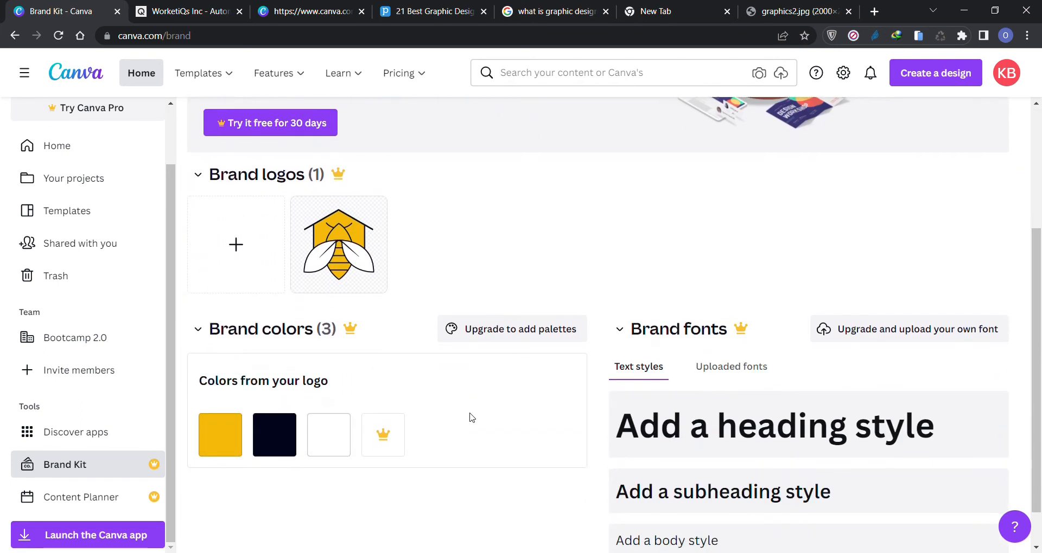
scroll(471, 418, down, 1)
scroll(469, 418, up, 2)
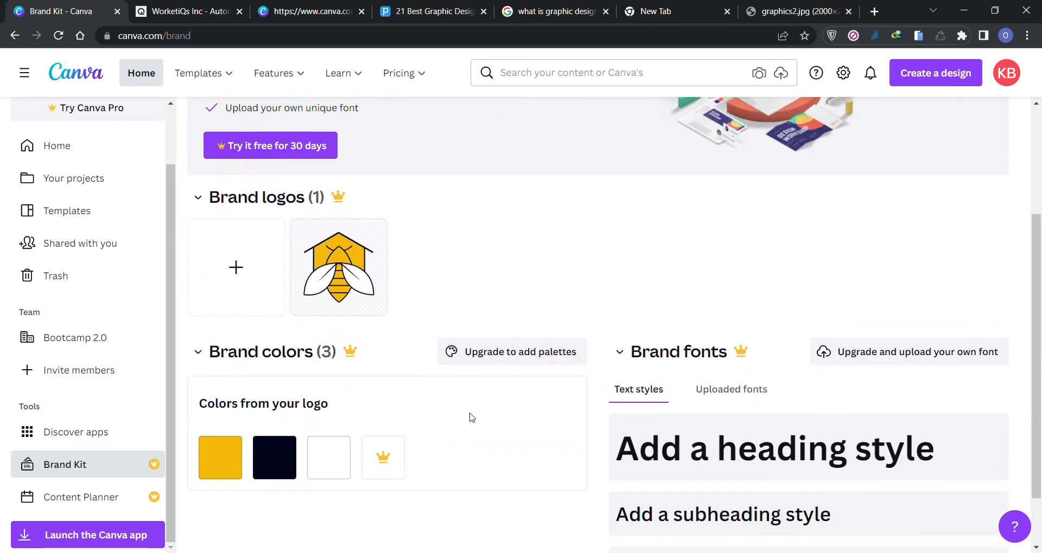
mouse_move(339, 282)
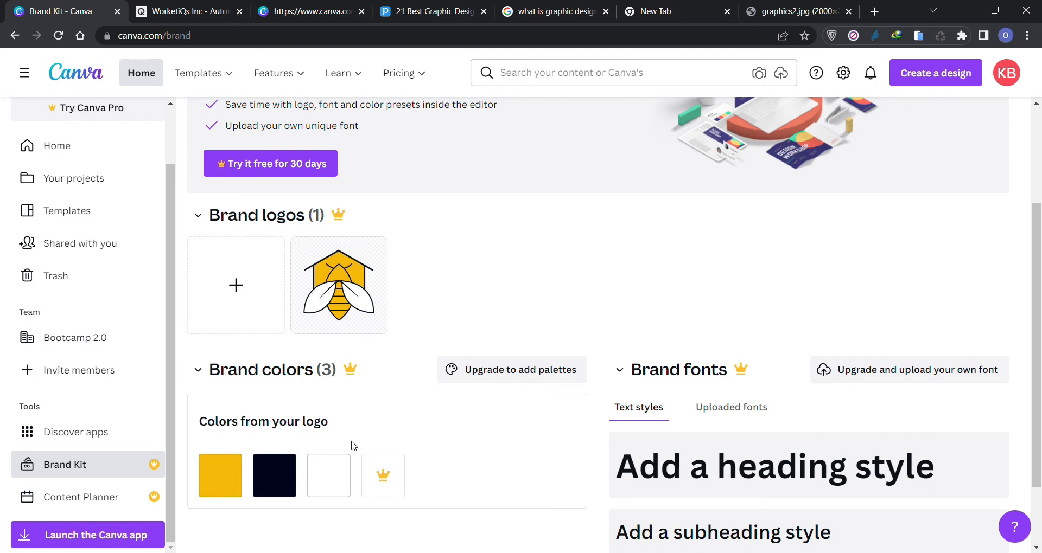
mouse_move(257, 430)
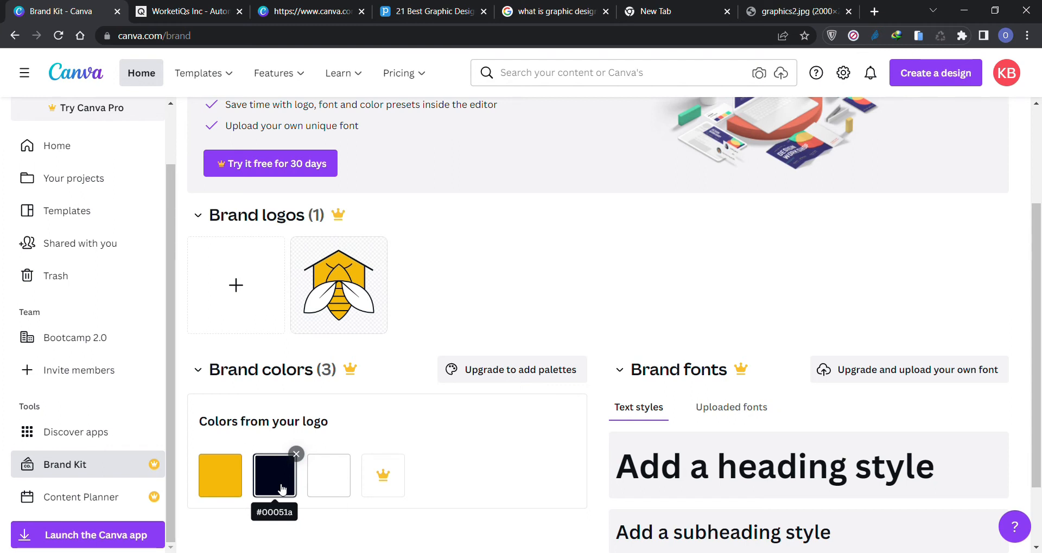
Recolor the white swatch in the brand colors to a muted yellow, #D8BC27
click(325, 484)
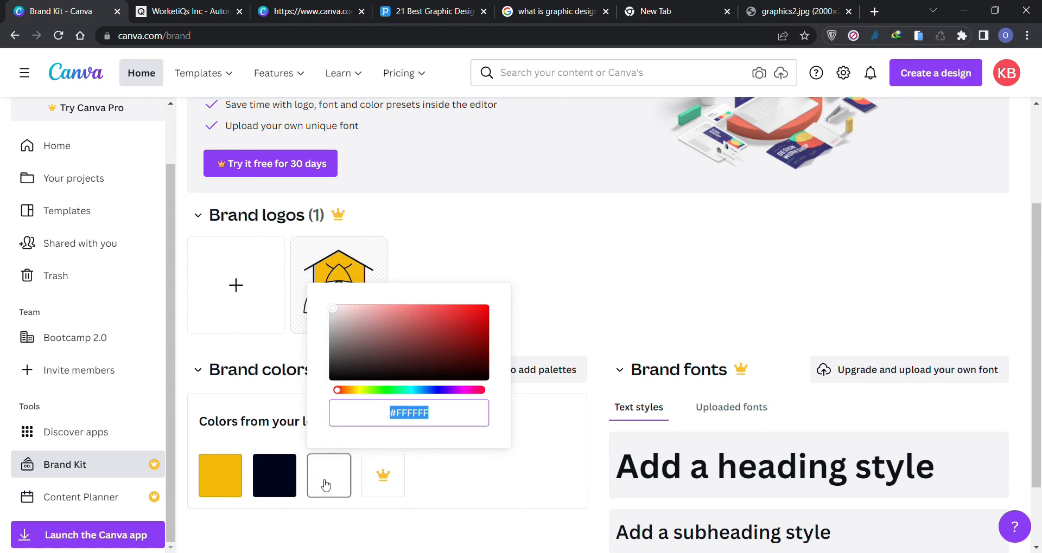
click(360, 390)
drag(476, 348, 499, 302)
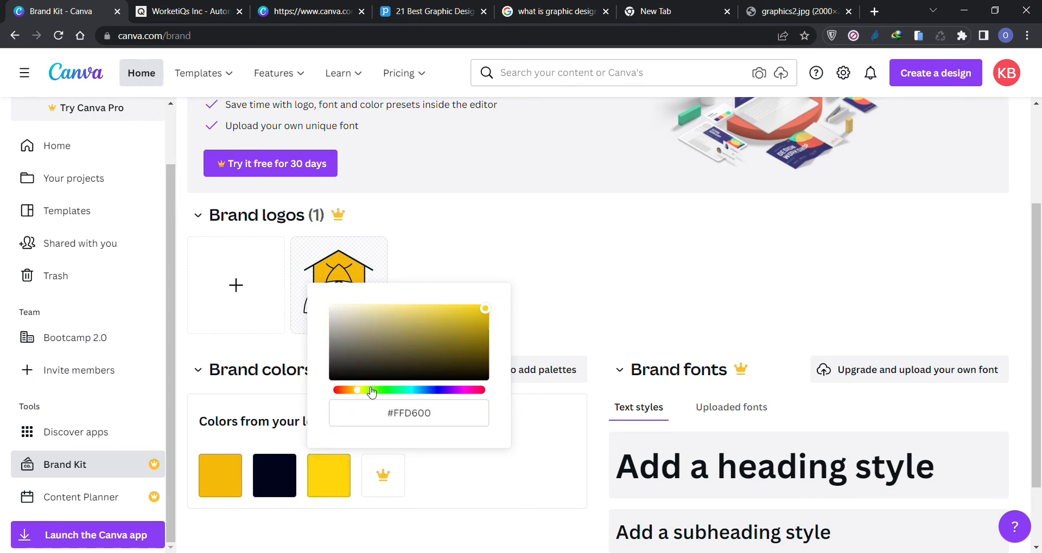
mouse_move(468, 333)
mouse_down()
mouse_move(476, 337)
mouse_move(478, 317)
mouse_move(483, 362)
mouse_move(443, 313)
mouse_move(459, 316)
mouse_up()
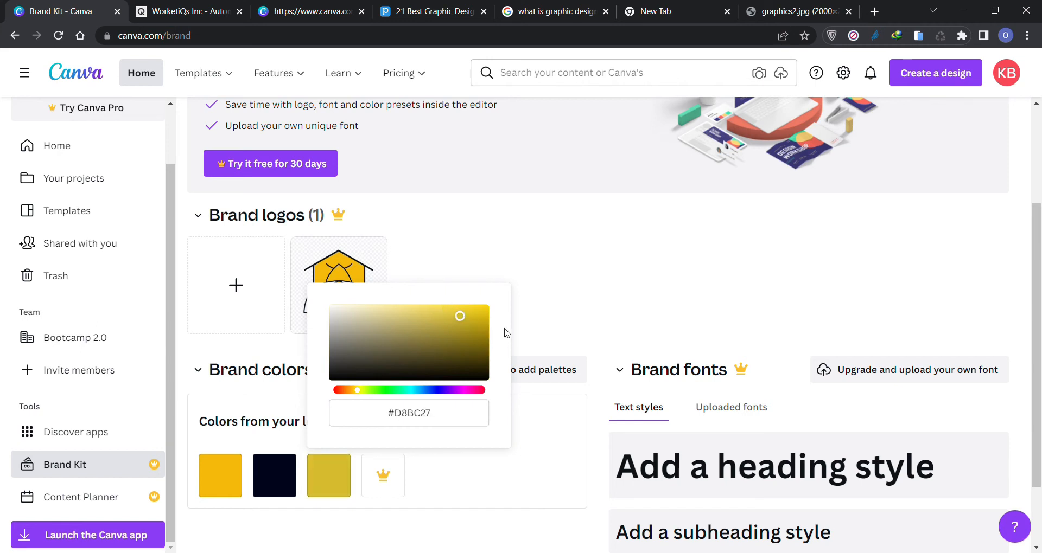
click(490, 278)
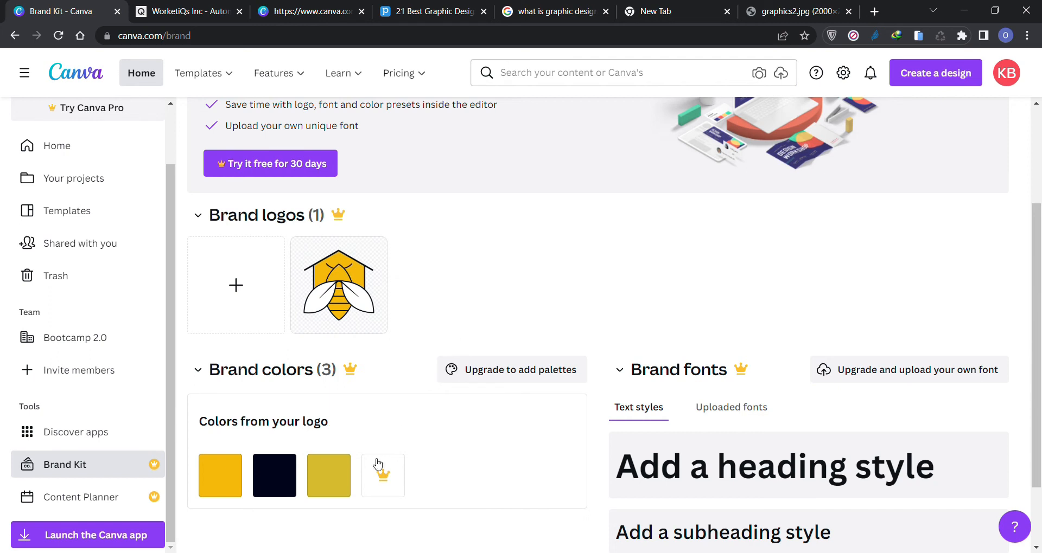
Change the third brand color to the brighter yellow #FFD702, select its hex code and close the color picker
click(326, 497)
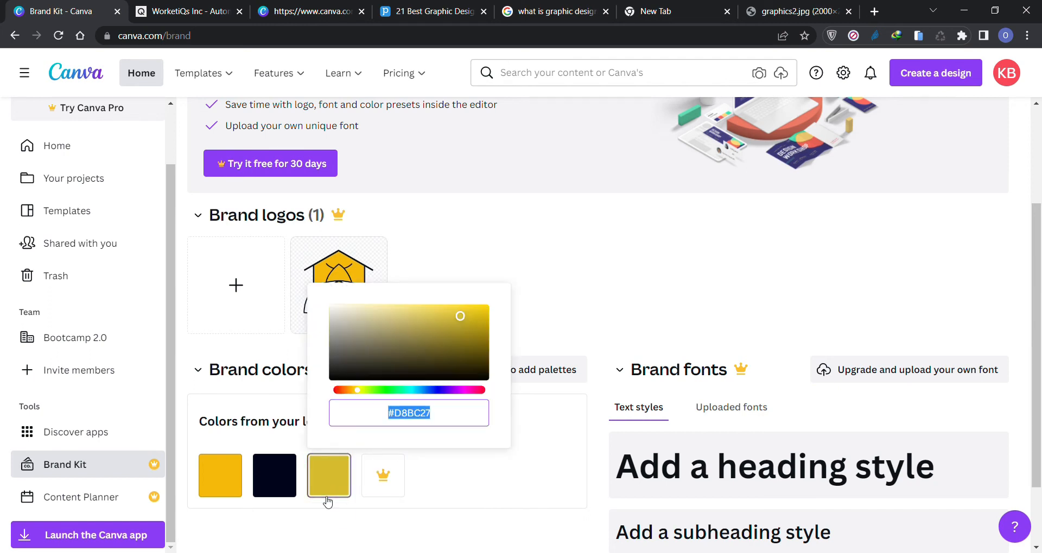
click(442, 414)
drag(439, 421, 394, 417)
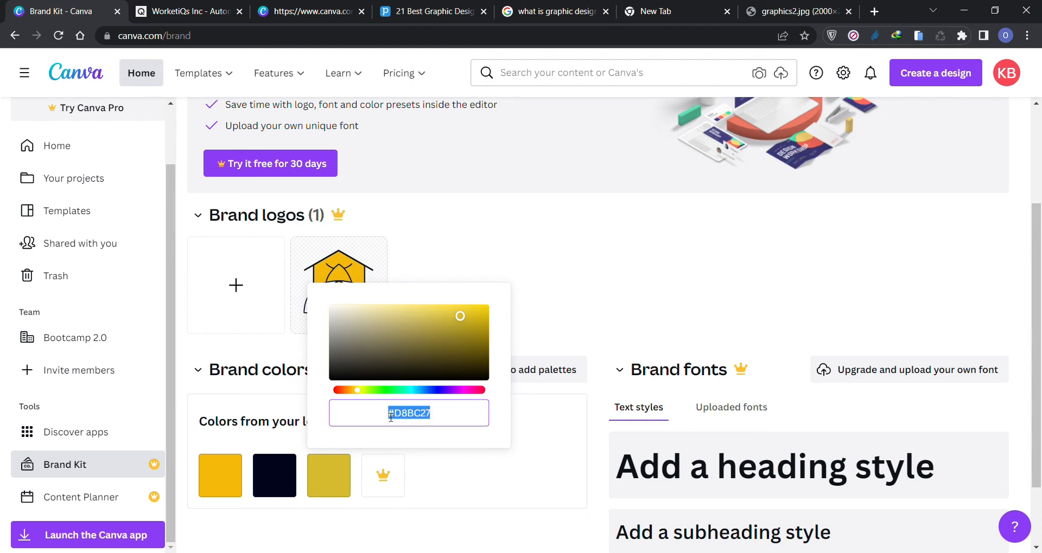
drag(464, 338, 485, 308)
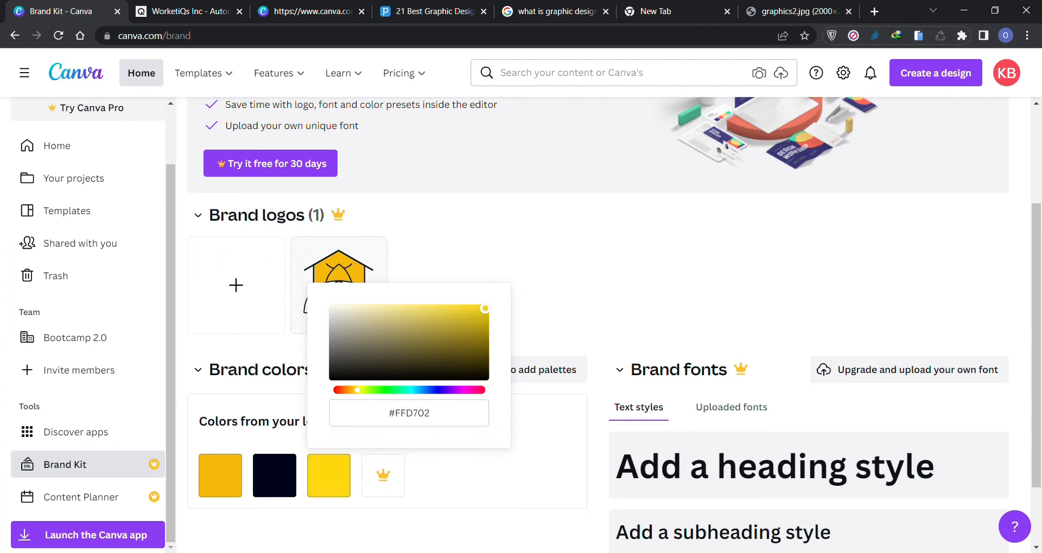
click(429, 421)
click(428, 422)
click(439, 421)
key(ctrl+a)
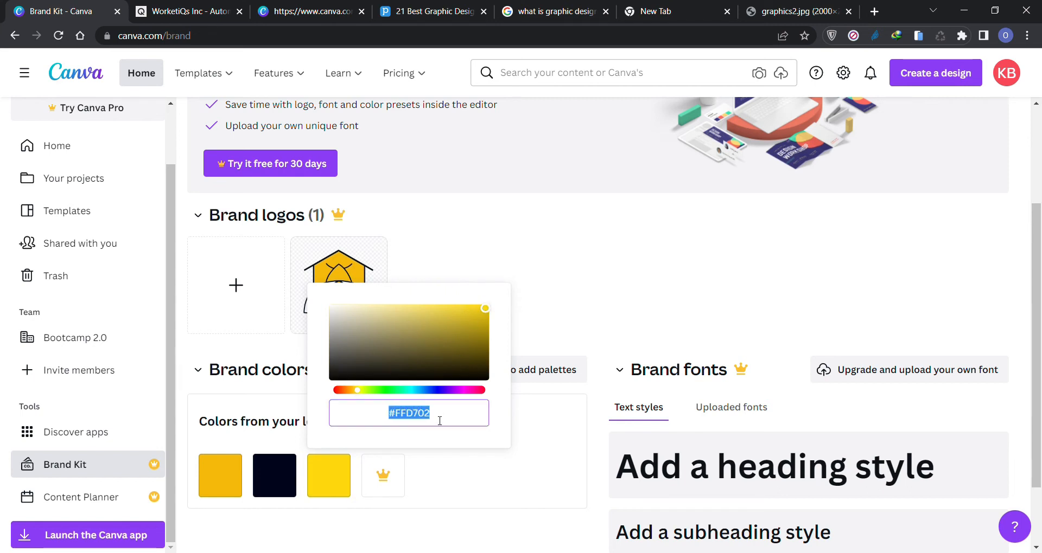
click(459, 485)
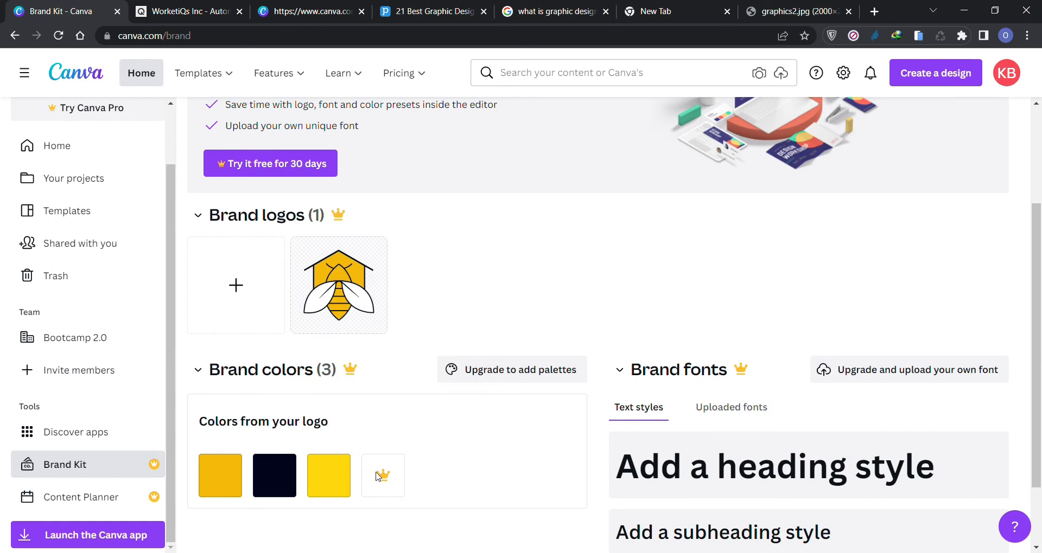
Remove the third brand color and add a new one in bright yellow, #FFF500
click(350, 454)
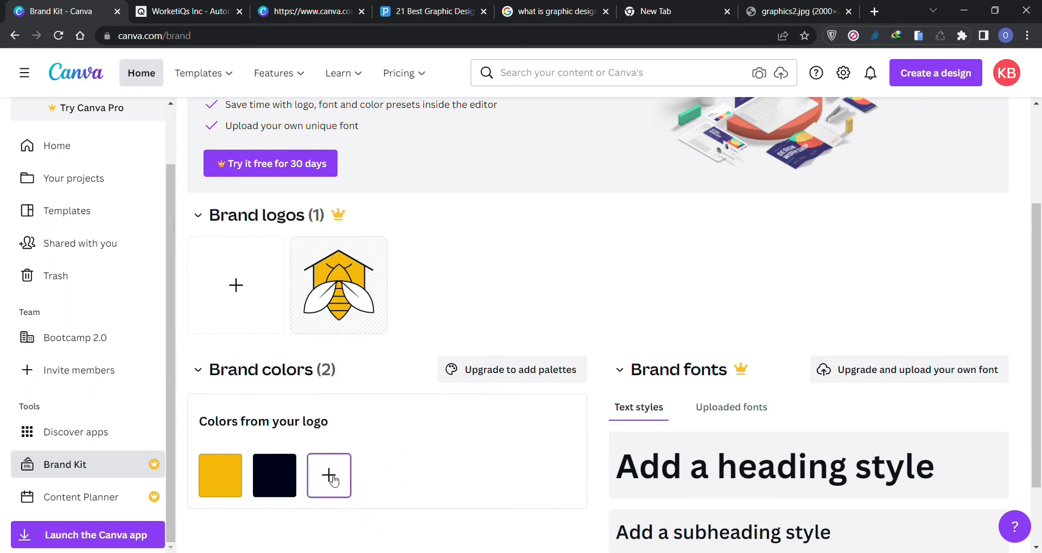
click(329, 475)
drag(435, 390, 359, 390)
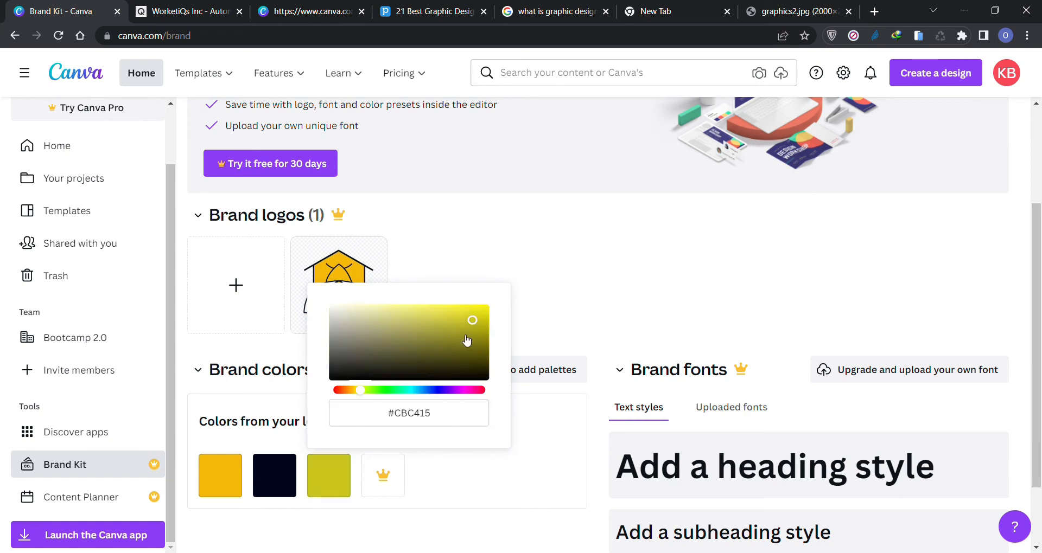
drag(462, 340, 495, 296)
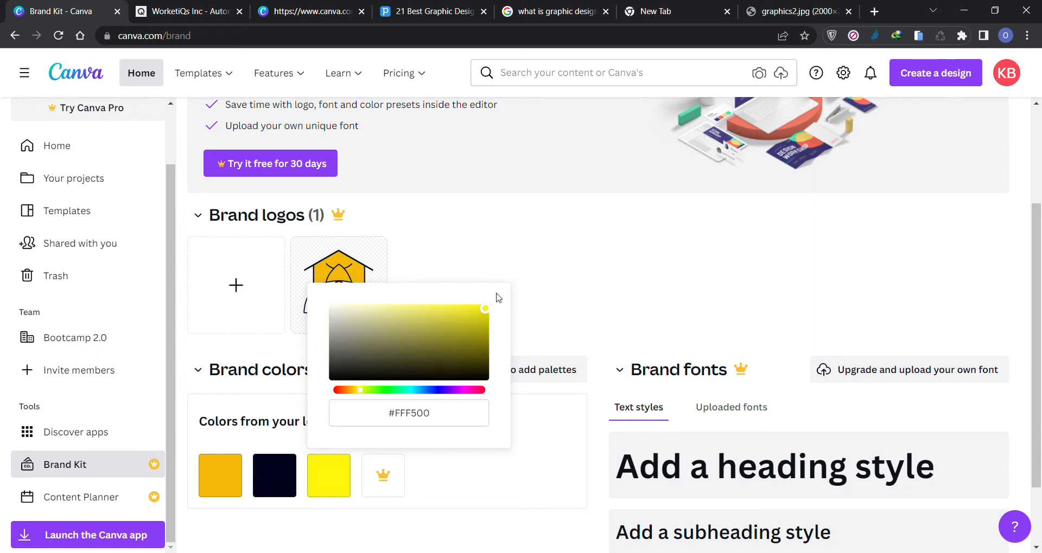
Replace the new brand color's hex code with #FFD702
click(460, 422)
click(390, 413)
click(437, 416)
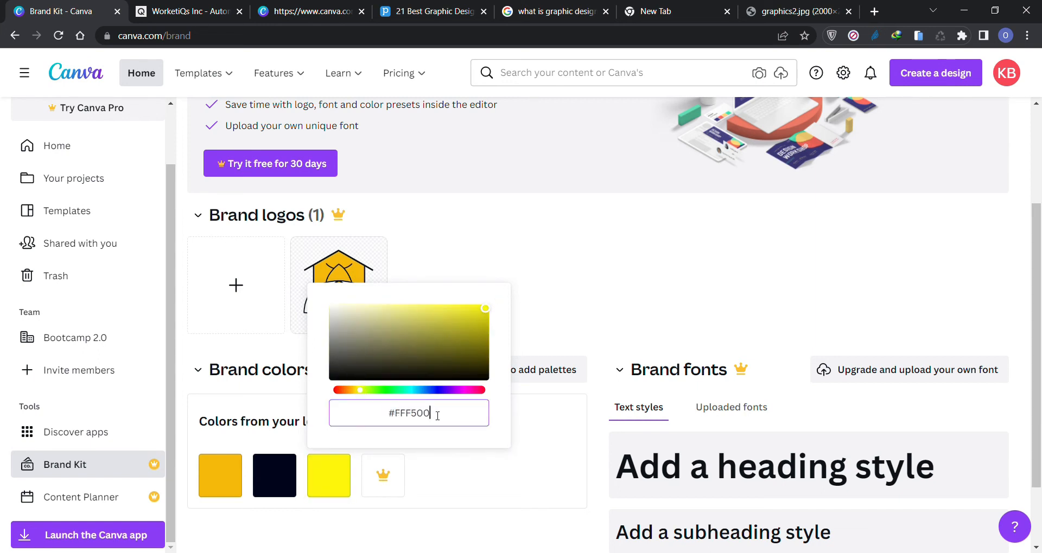
key(BackSpace)
key(BackSpace)
key(BackSpace)
key(BackSpace)
key(BackSpace)
key(BackSpace)
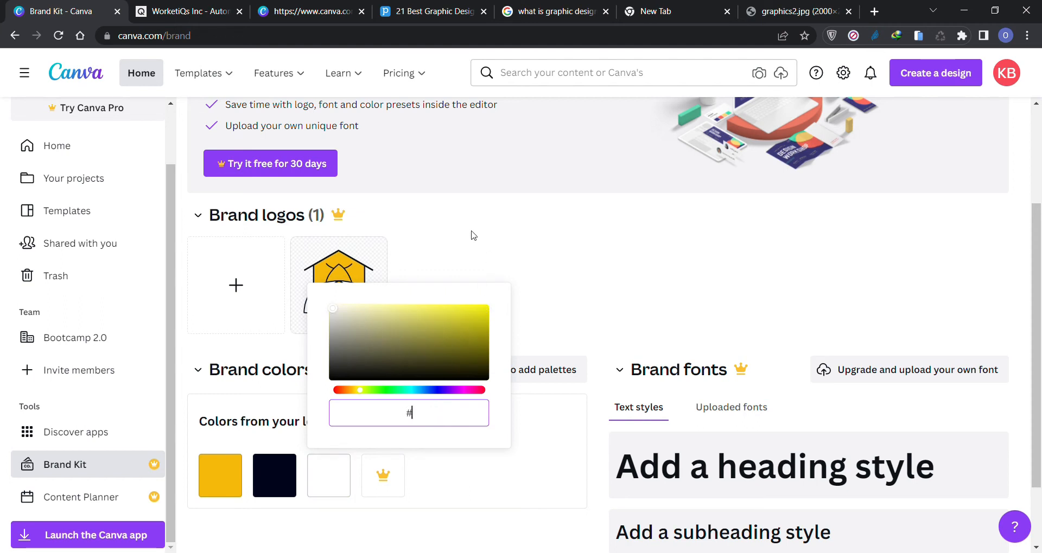
text(FFD702)
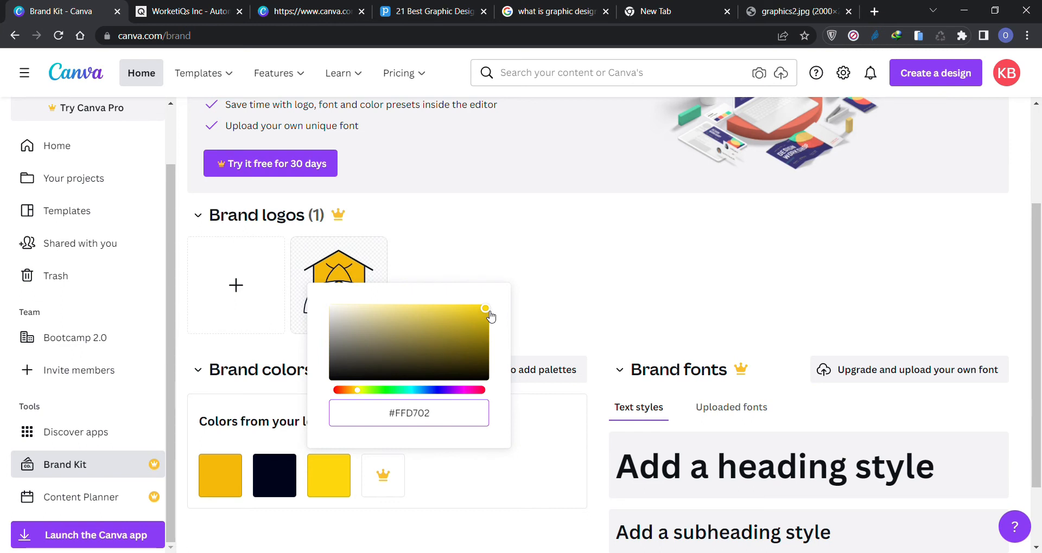
Open the Content Planner, start a June 8 post from the recent glasses sale design, view the available channels and close the post
scroll(218, 368, down, 2)
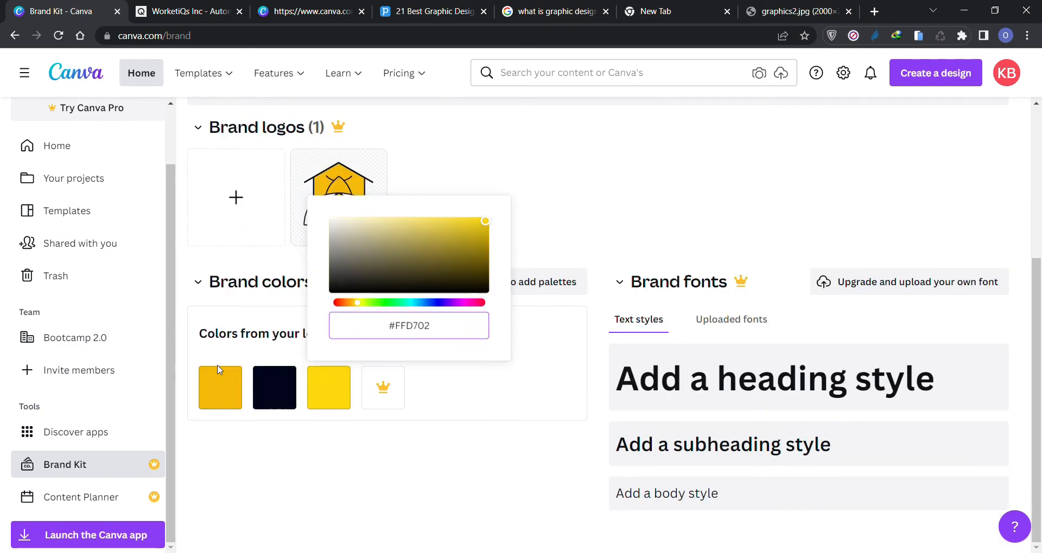
click(87, 498)
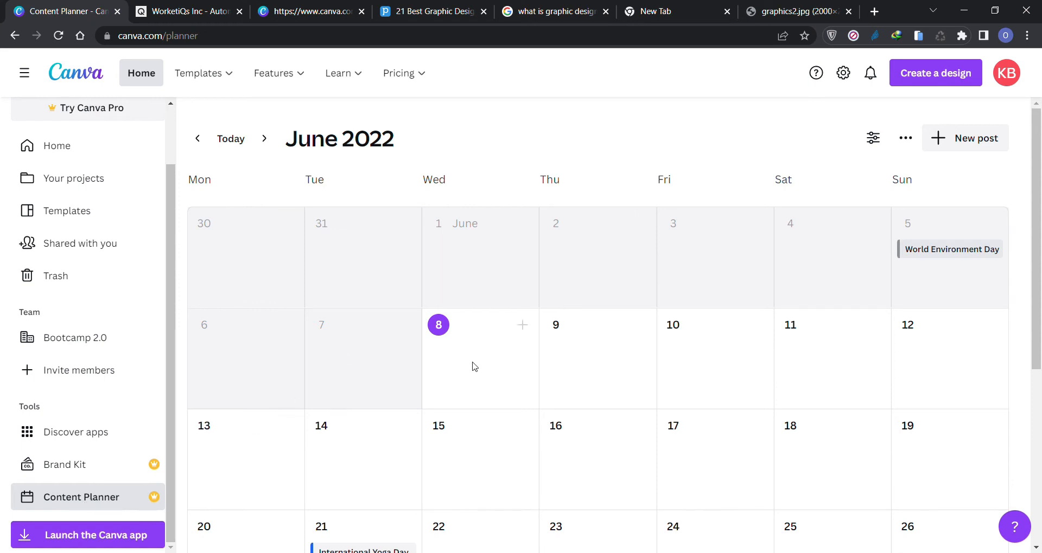
click(525, 332)
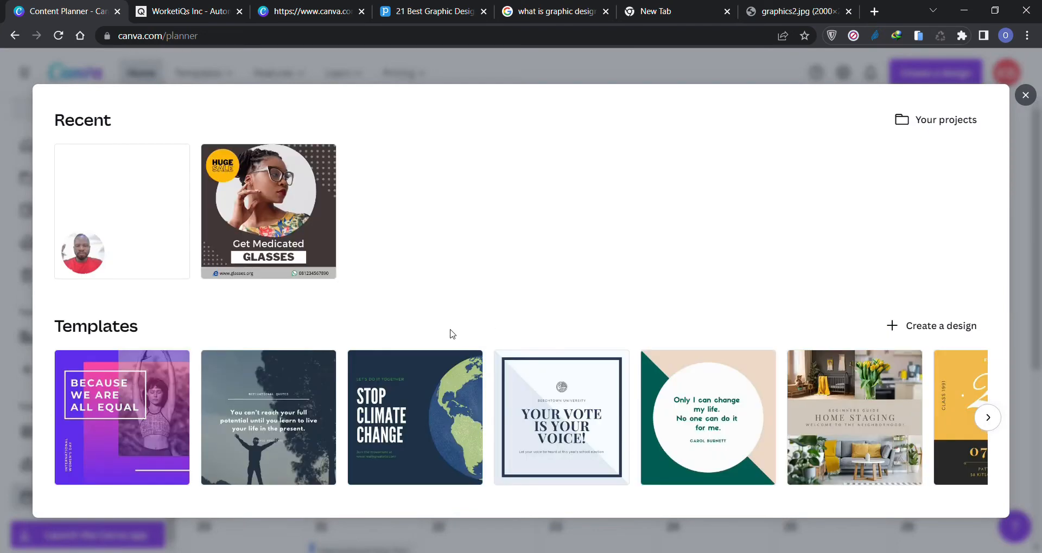
click(312, 221)
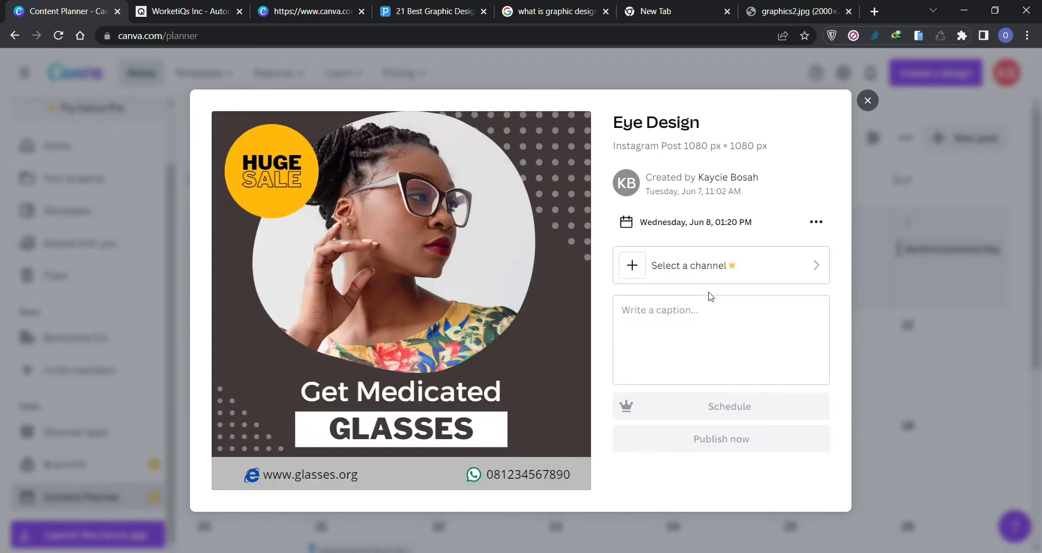
click(751, 272)
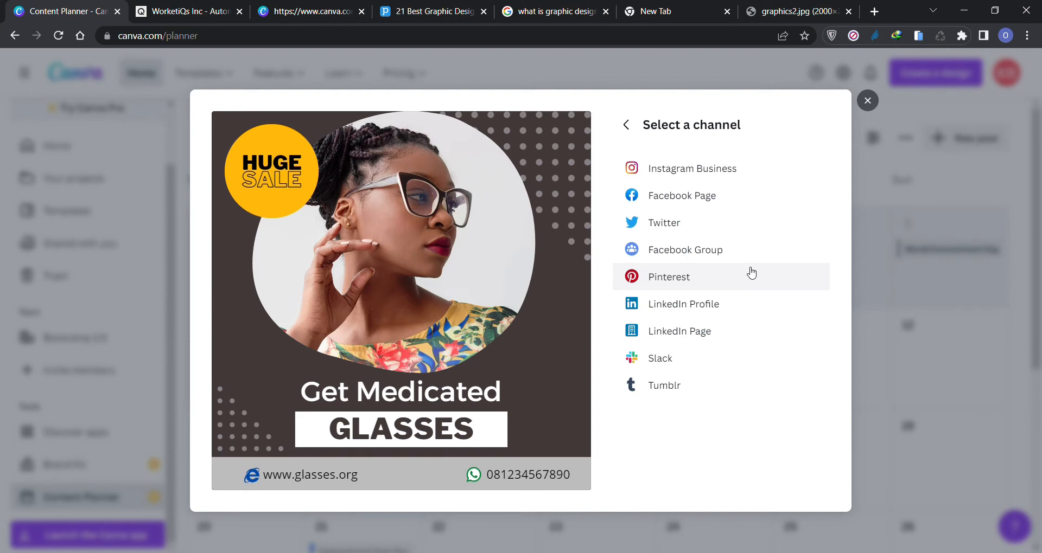
click(868, 102)
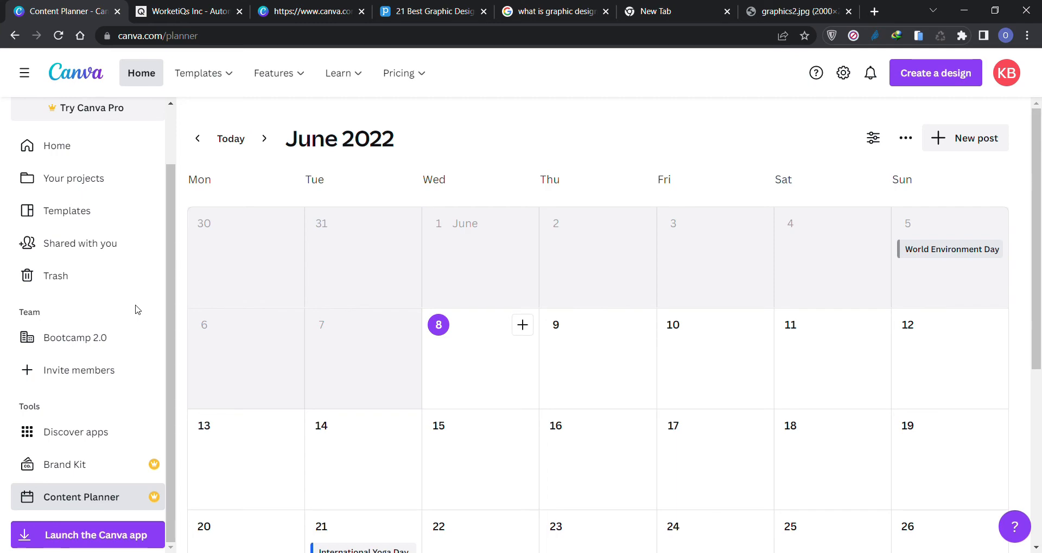
Look through the site's template categories and the pricing plans from Free to Nonprofits
scroll(137, 310, up, 2)
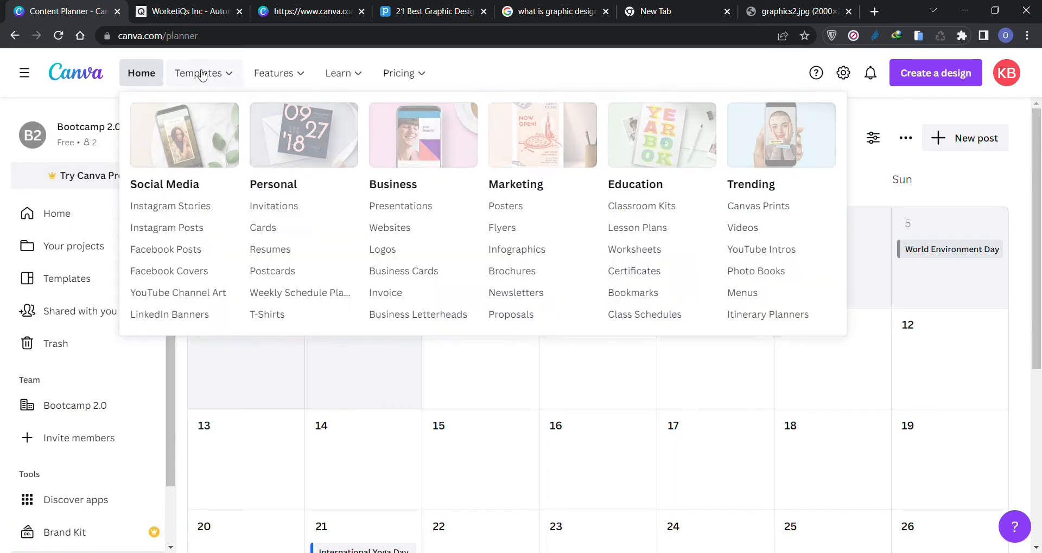
mouse_move(353, 79)
mouse_move(200, 80)
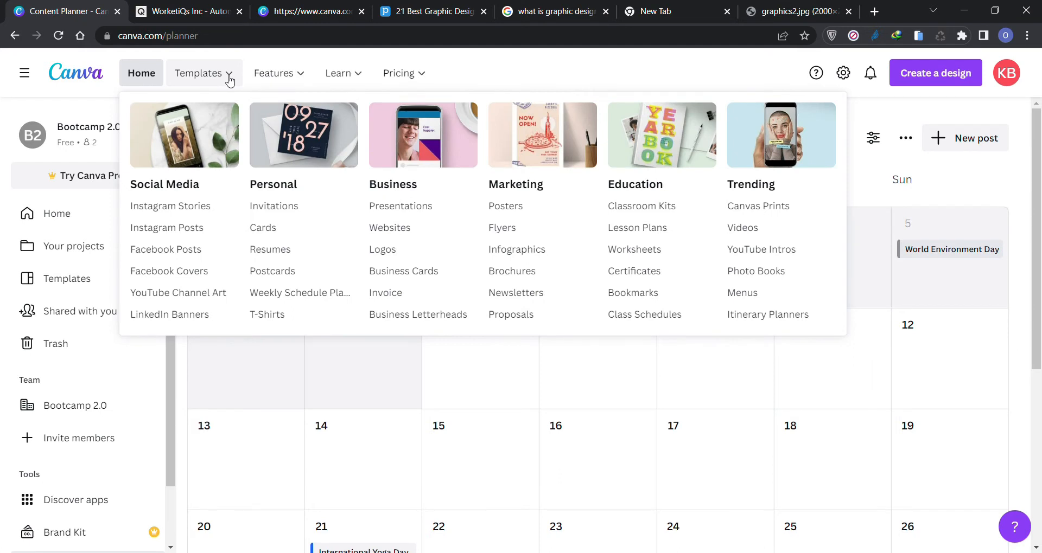
mouse_move(294, 82)
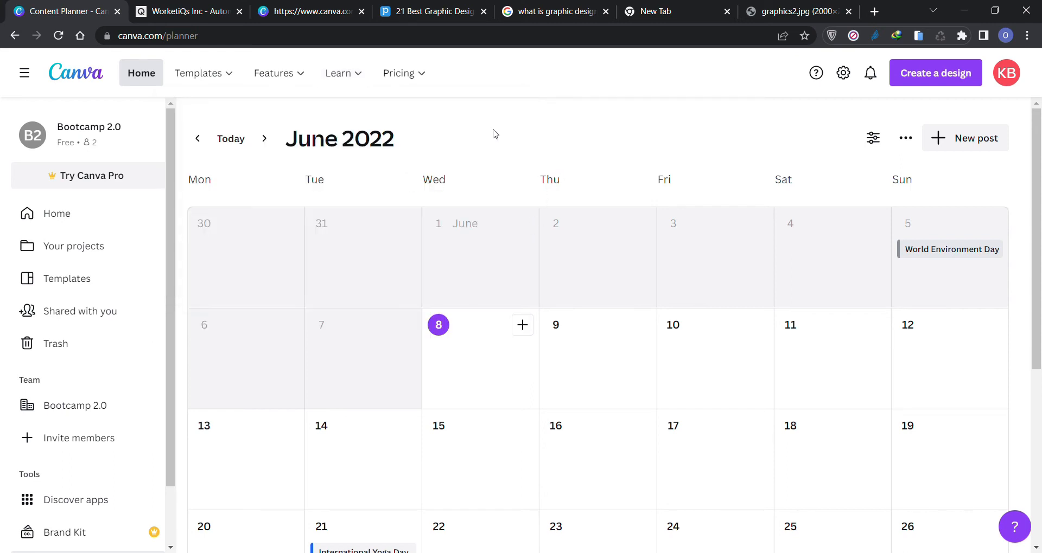
mouse_move(235, 85)
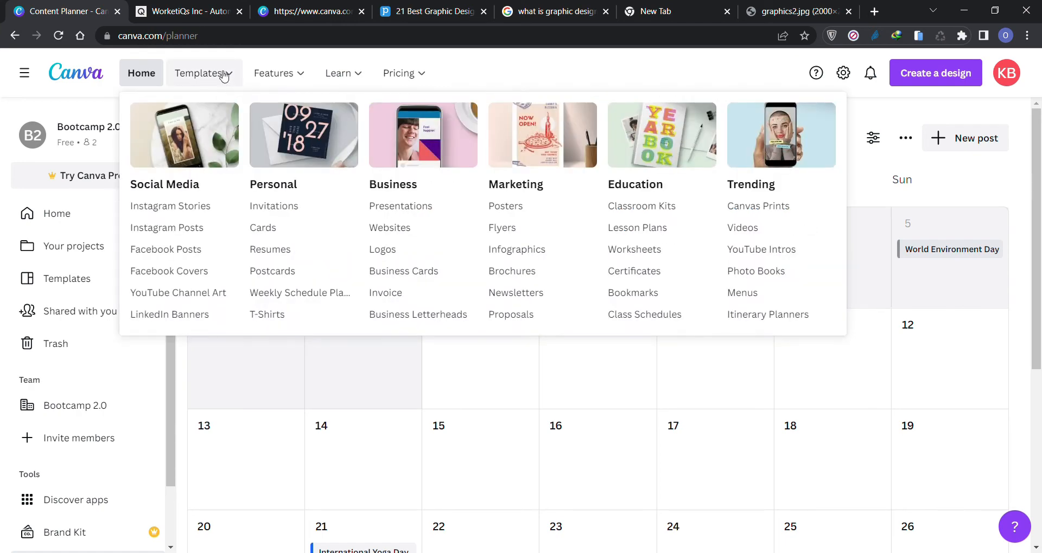
mouse_move(419, 80)
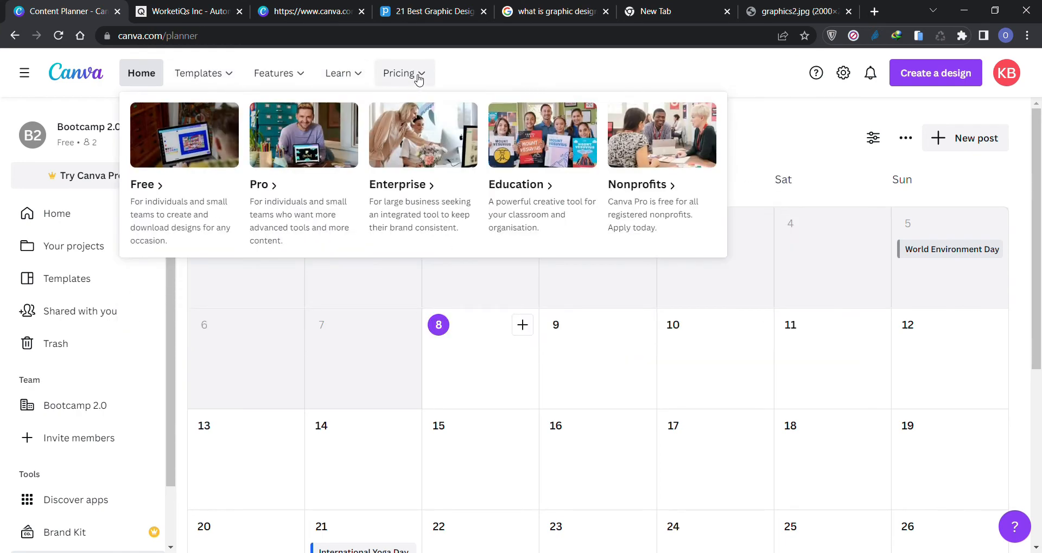
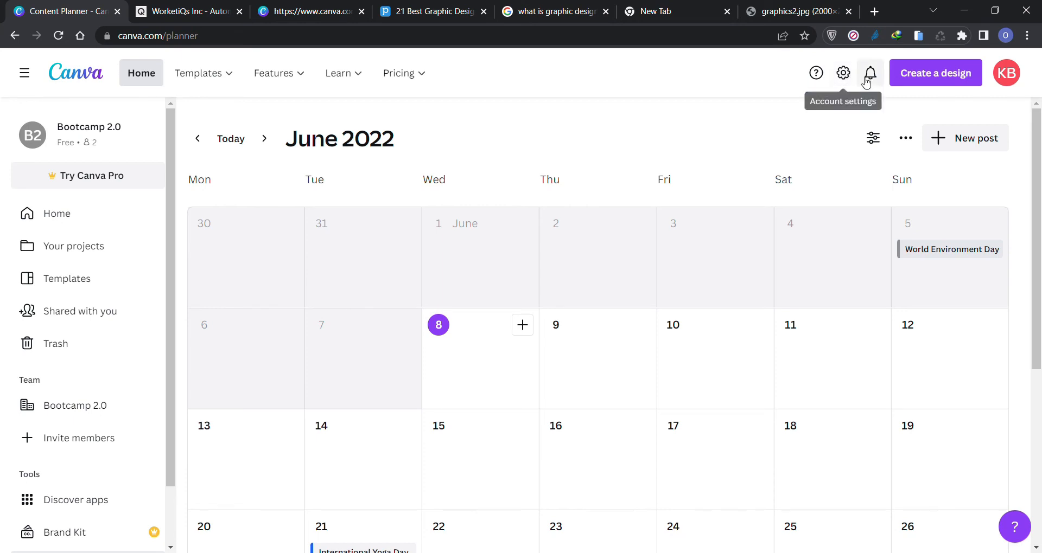
Check the notifications, view the suggested design types for a new design and bring up the custom size form
click(874, 78)
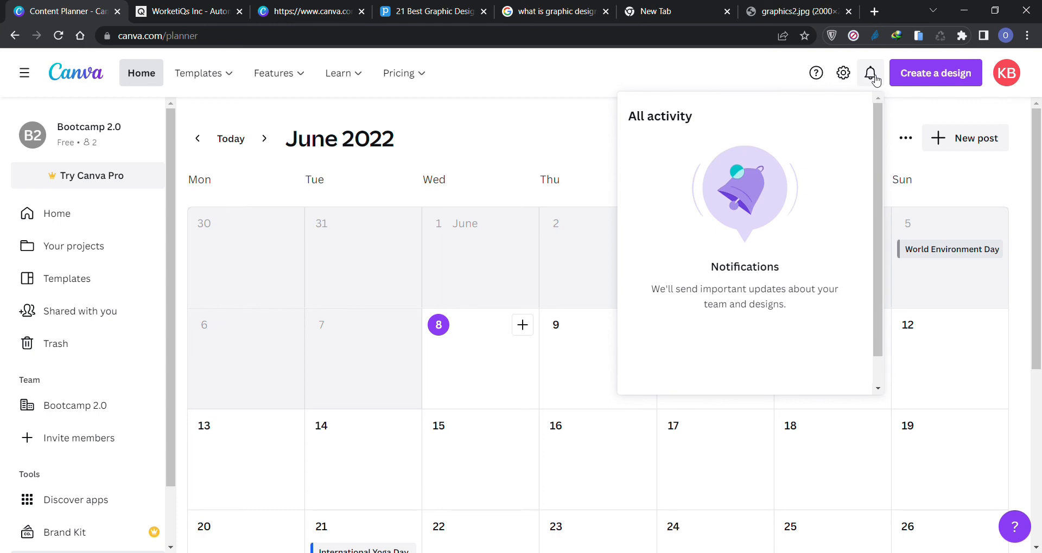
click(913, 76)
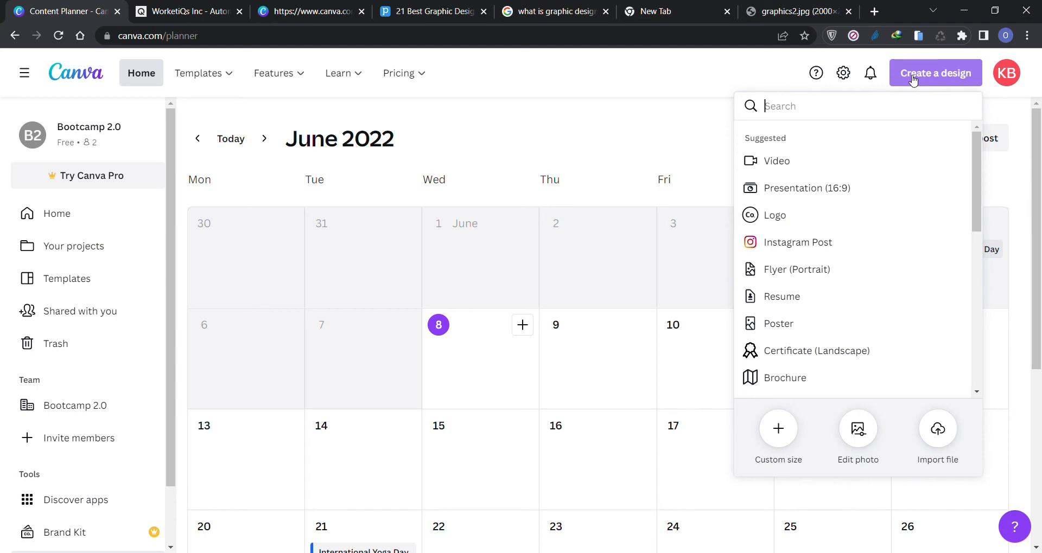
click(781, 426)
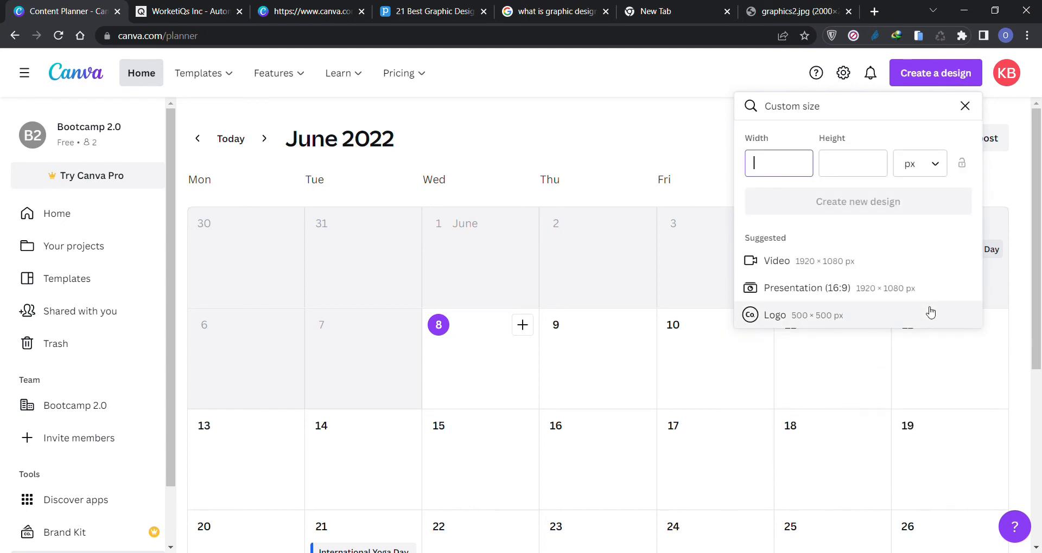
Try a custom design size of 10 by 20 inches and close the size form
click(928, 175)
click(929, 175)
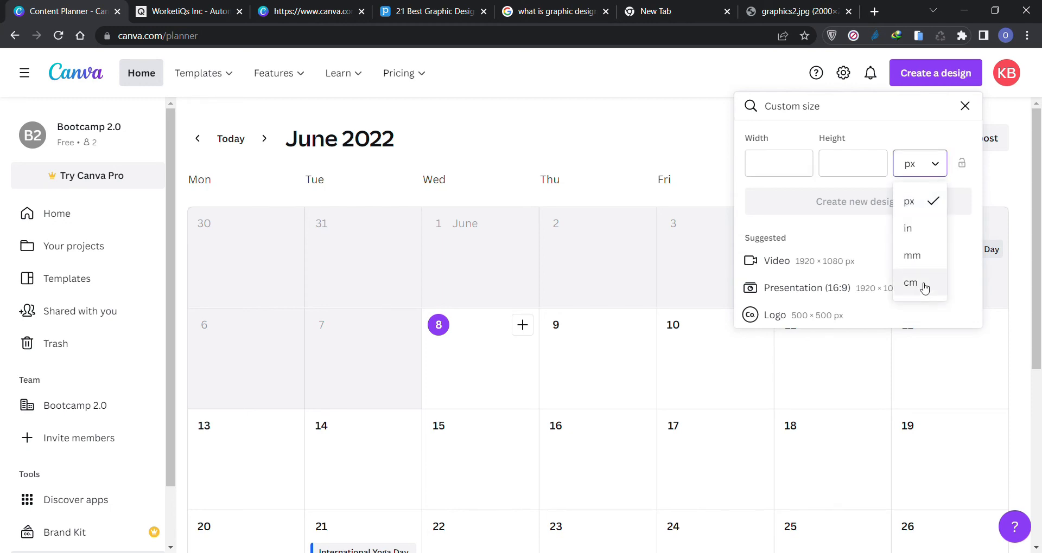
click(925, 233)
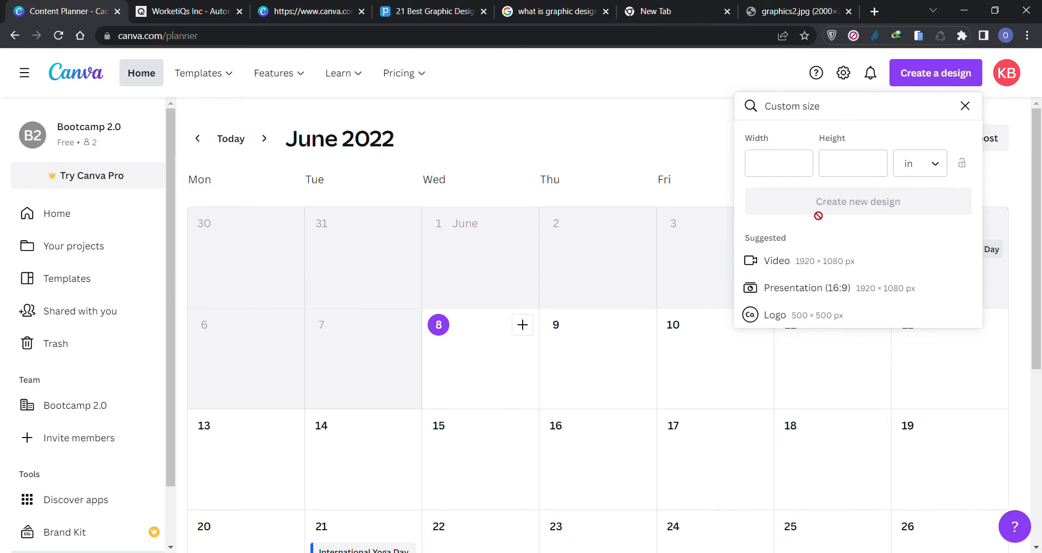
click(783, 158)
text(10)
key(Tab)
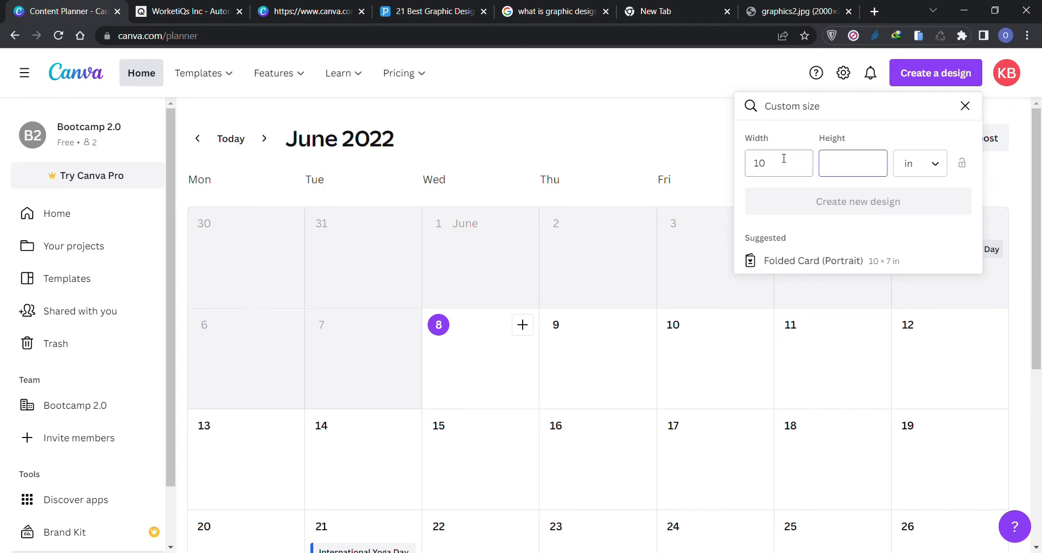
text(20)
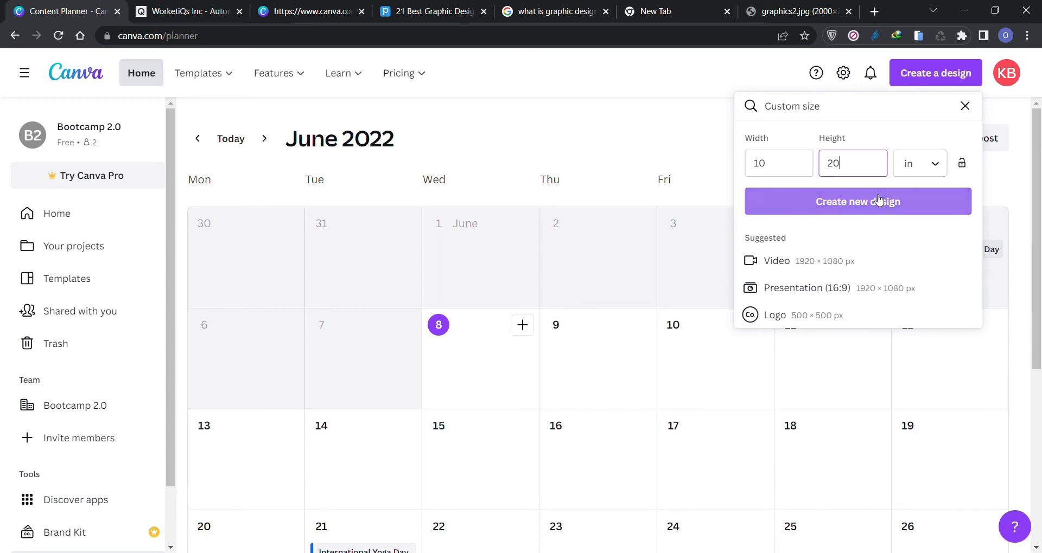
click(870, 194)
click(964, 106)
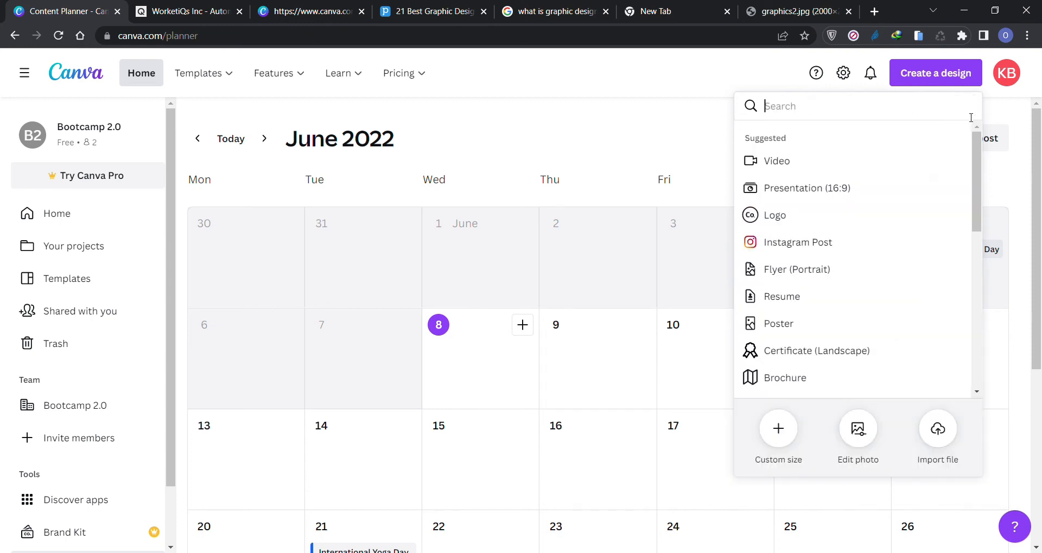
Create a blank Instagram Post design and look through its suggested templates
click(940, 83)
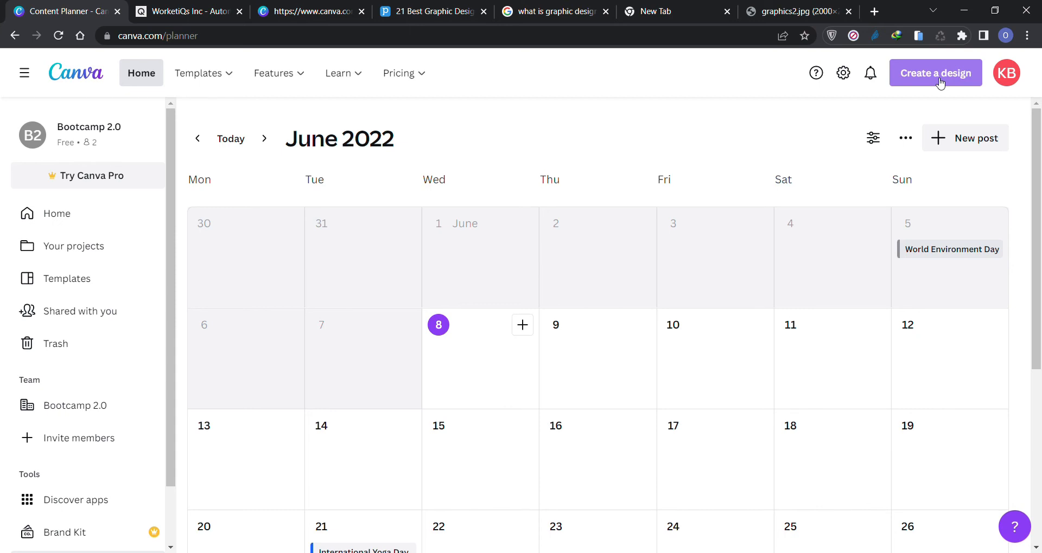
click(941, 83)
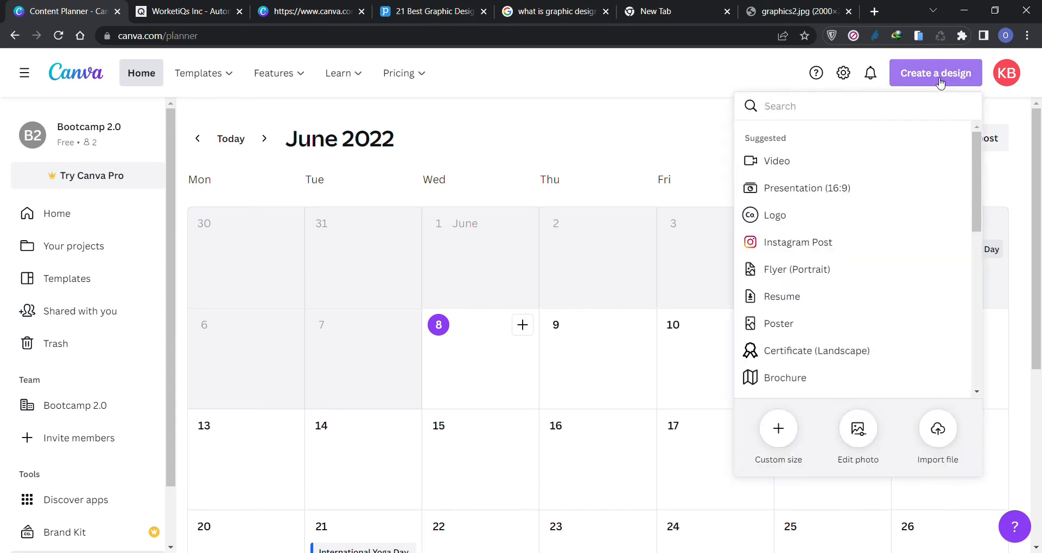
click(825, 244)
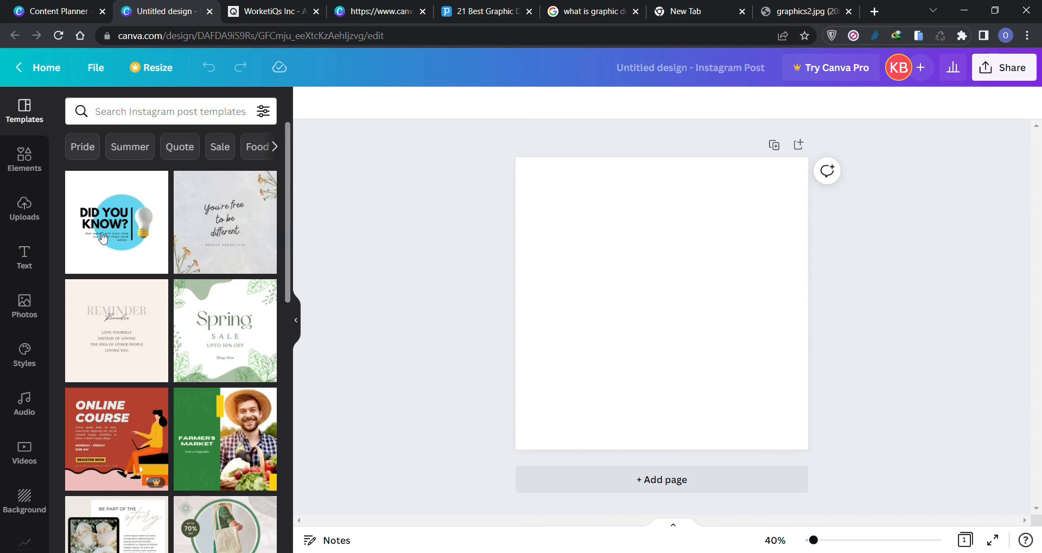
scroll(83, 263, down, 3)
scroll(82, 263, down, 2)
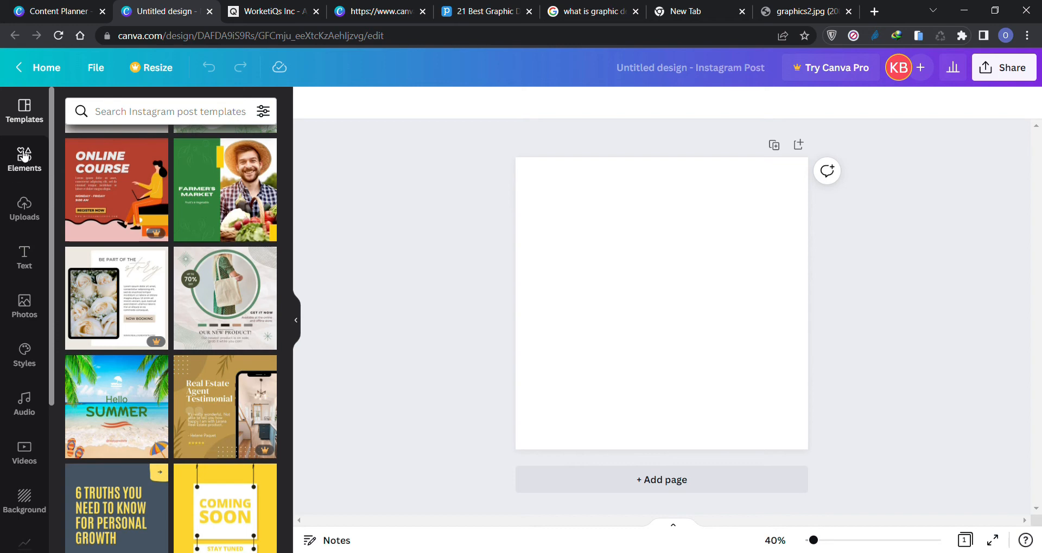
Look through the element categories down to Charts and Tables, and view all recently used elements
click(24, 156)
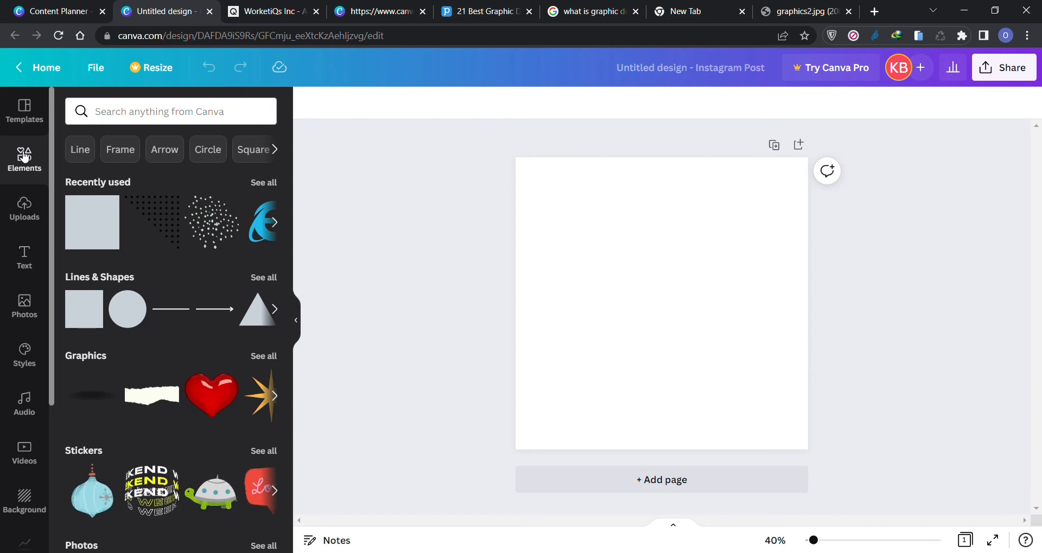
scroll(106, 351, down, 3)
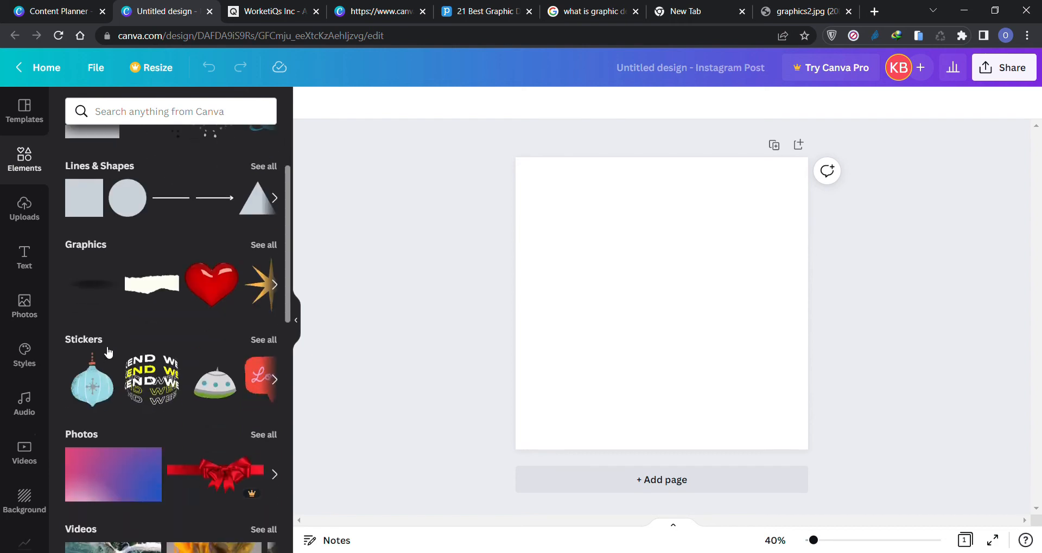
scroll(108, 353, down, 3)
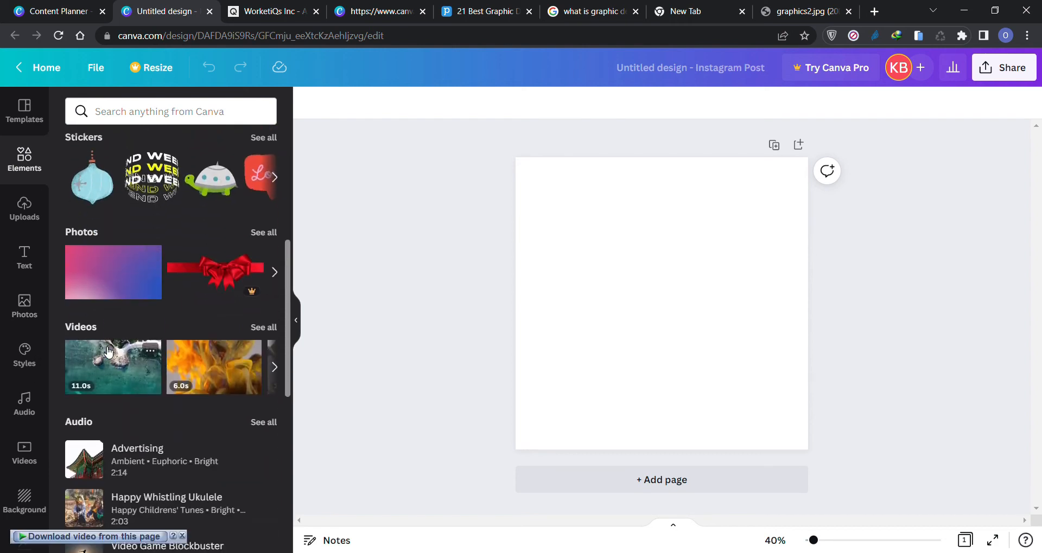
scroll(107, 351, down, 5)
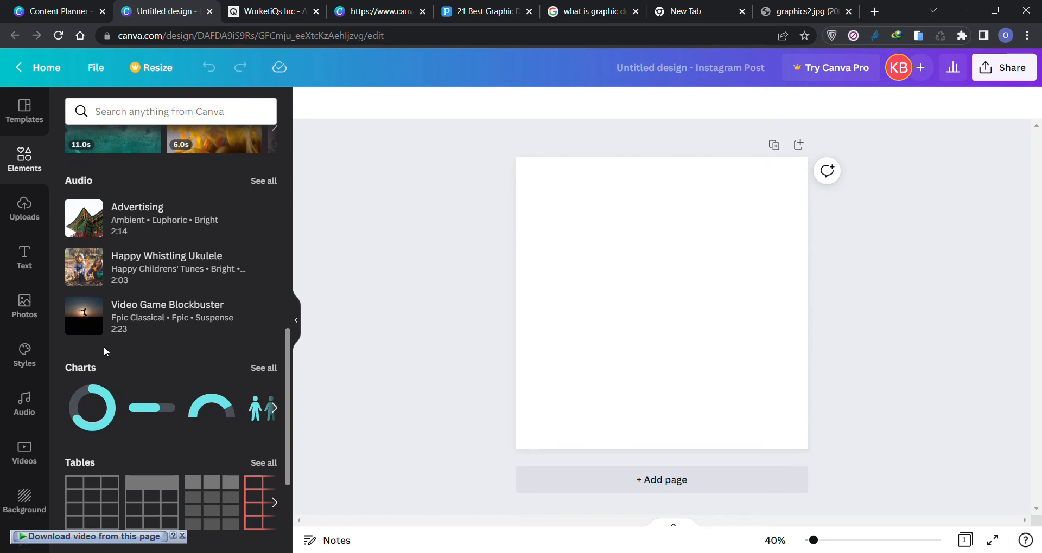
scroll(103, 346, up, 10)
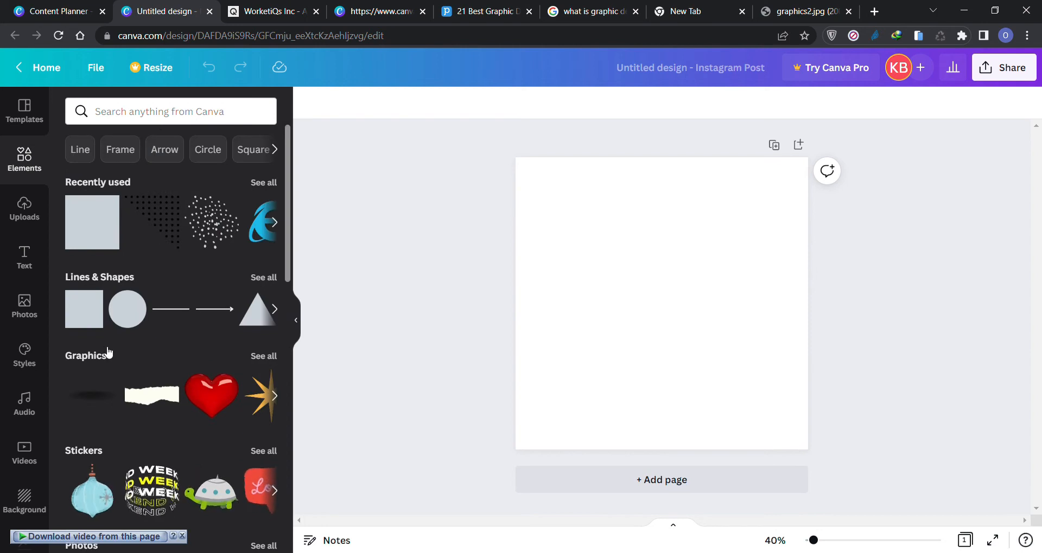
click(265, 182)
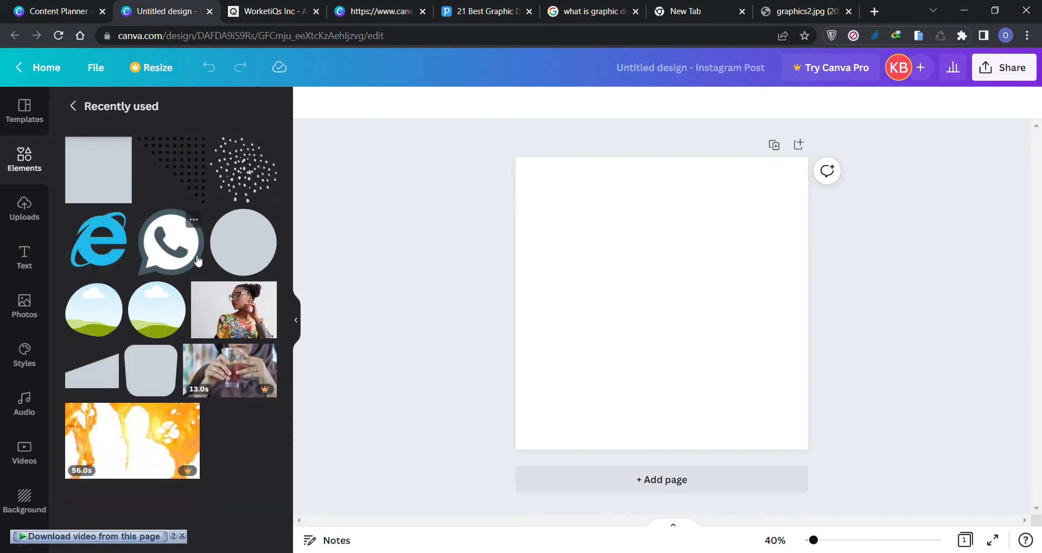
click(77, 112)
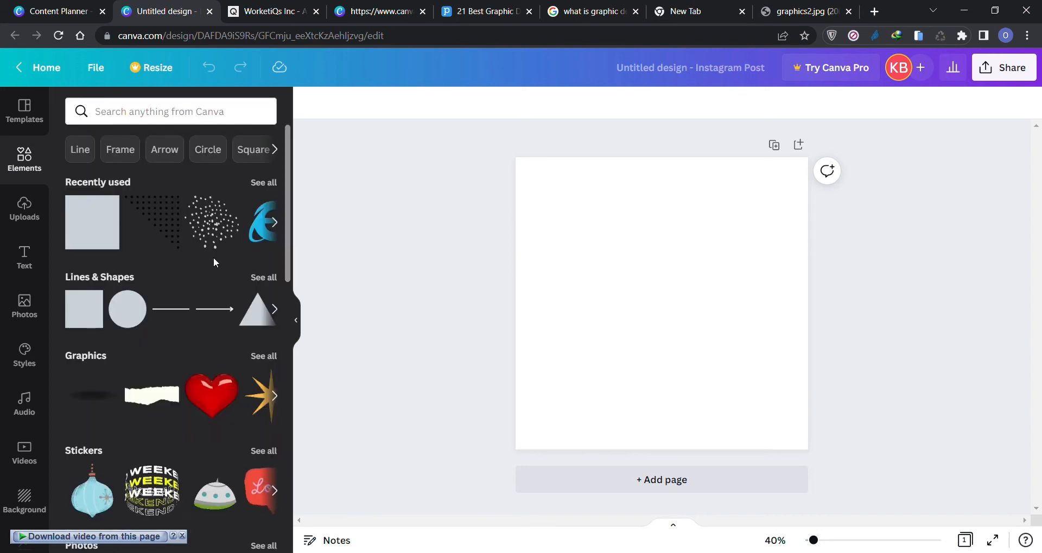
Examine the full Lines & Shapes collection, from the lines through the basic shapes to Other Shapes
click(265, 278)
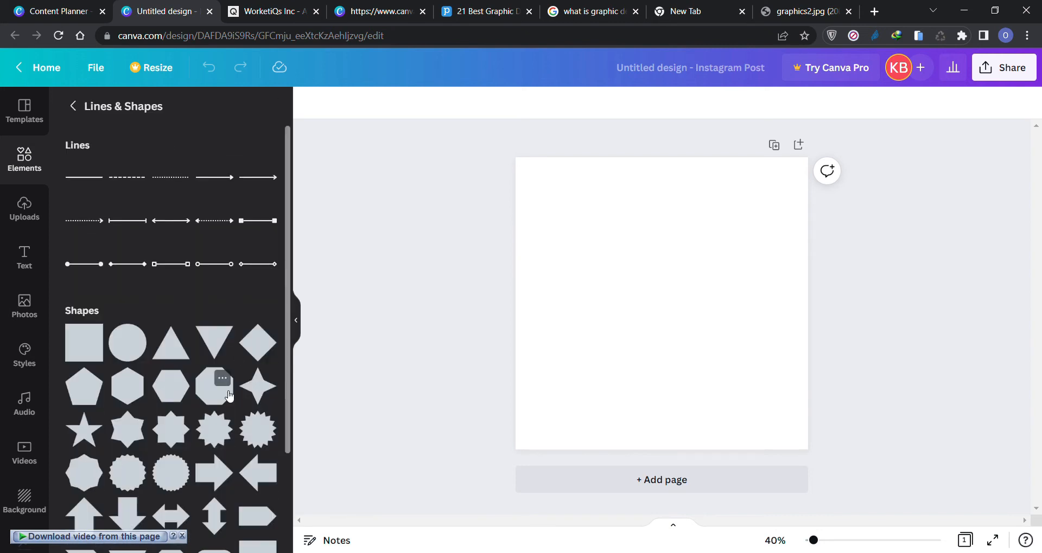
scroll(227, 393, down, 3)
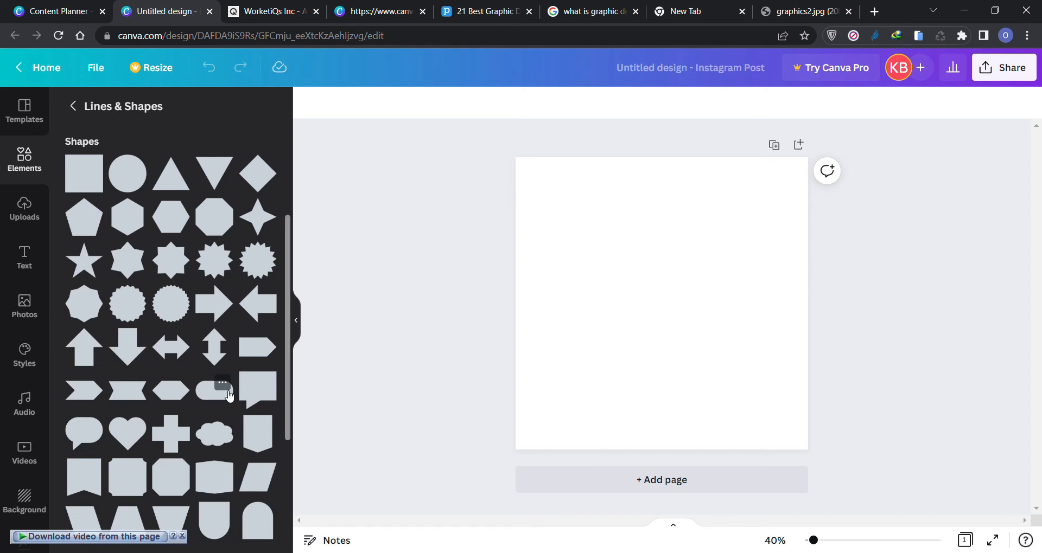
scroll(229, 396, down, 1)
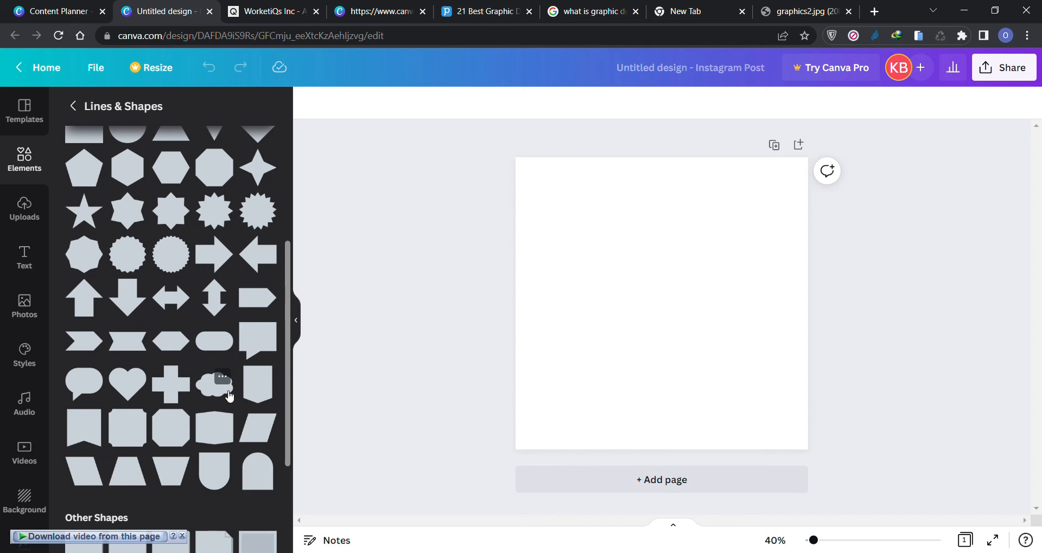
scroll(228, 395, down, 3)
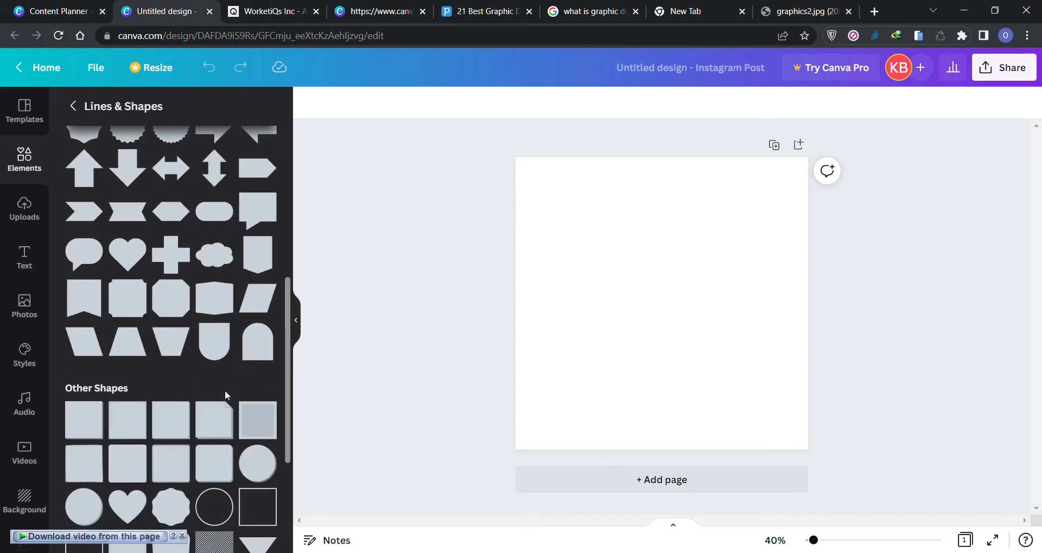
scroll(225, 389, down, 2)
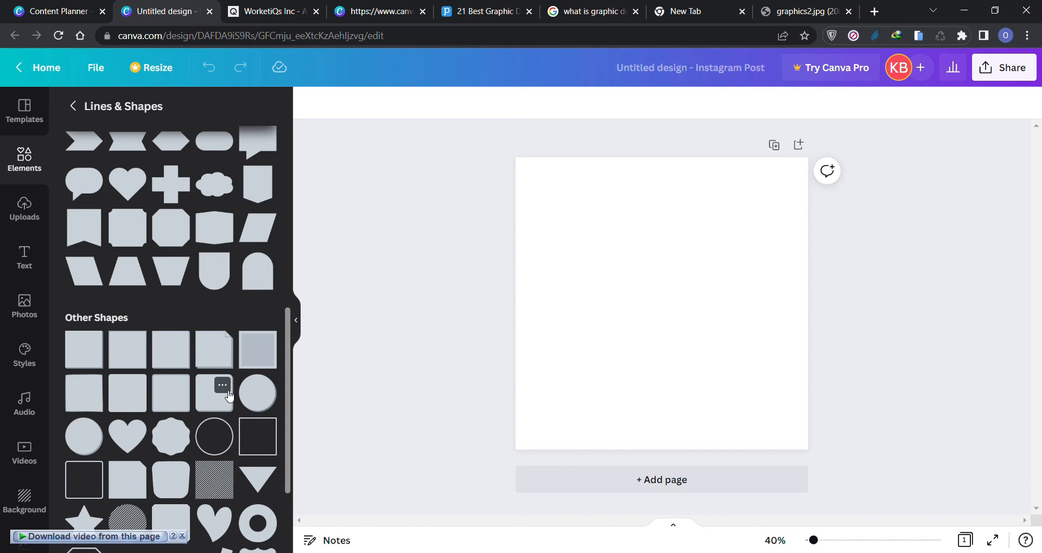
Try the Camera & screen mode for recording yourself from the uploads, and exit the studio without recording
click(32, 231)
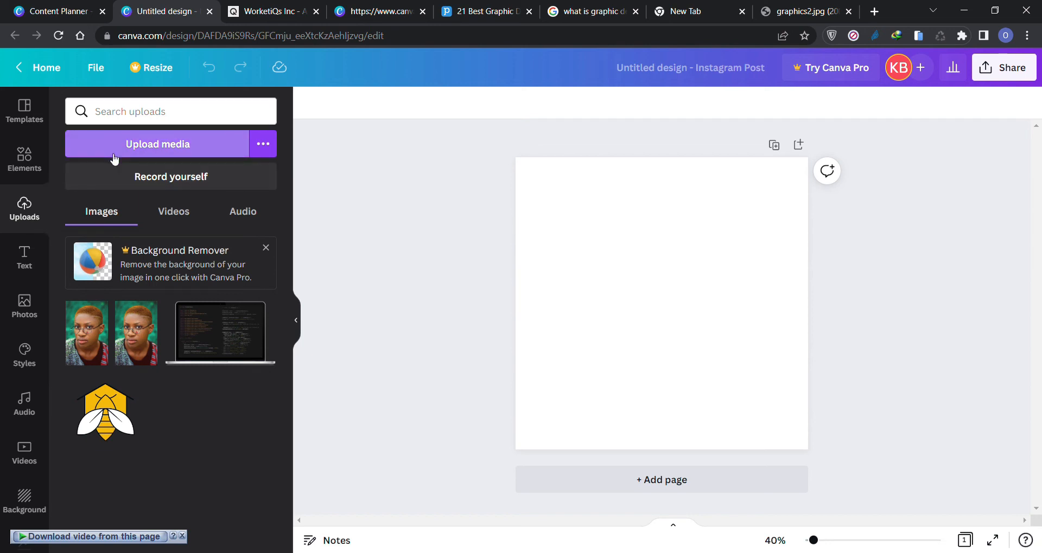
click(152, 175)
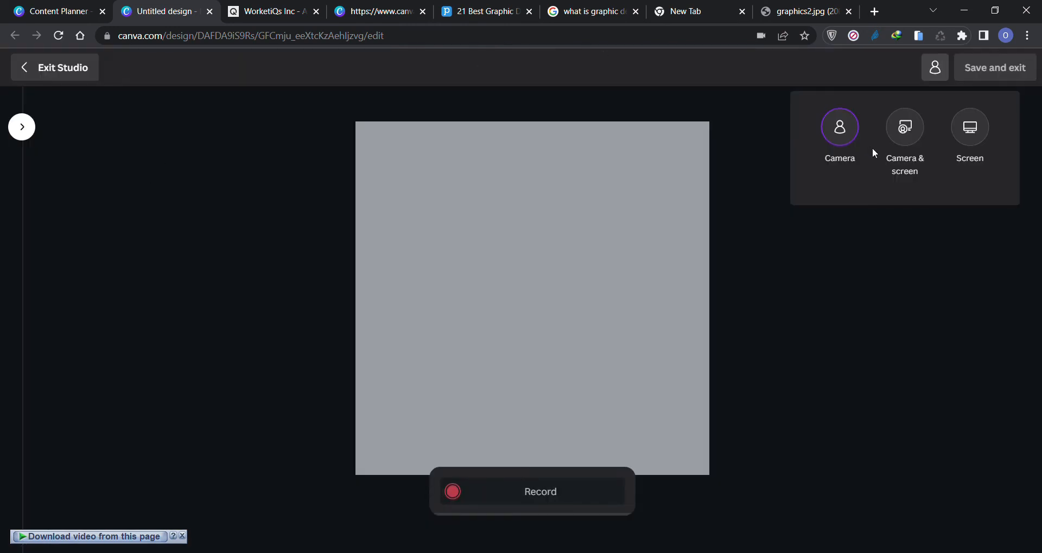
click(916, 137)
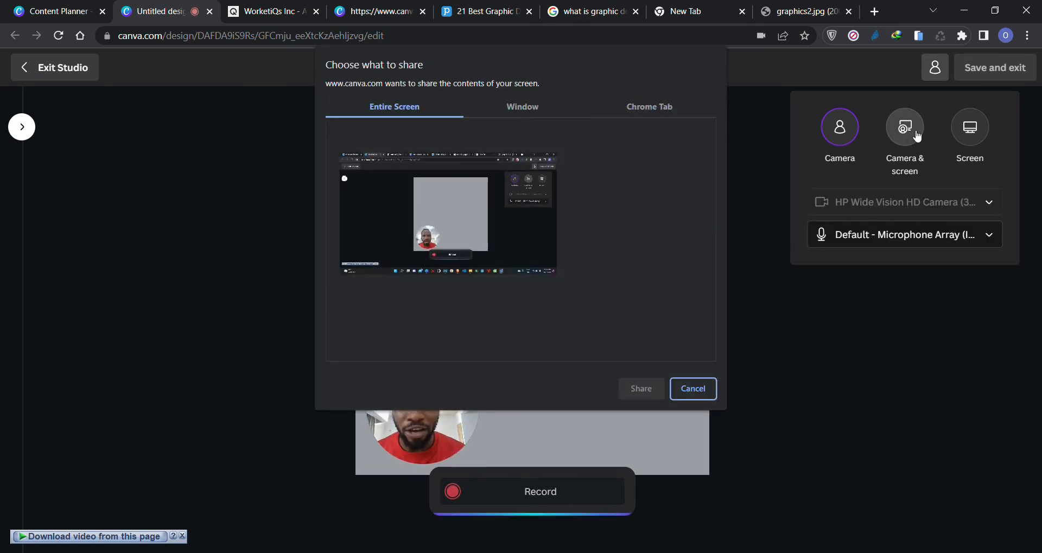
click(695, 399)
click(639, 396)
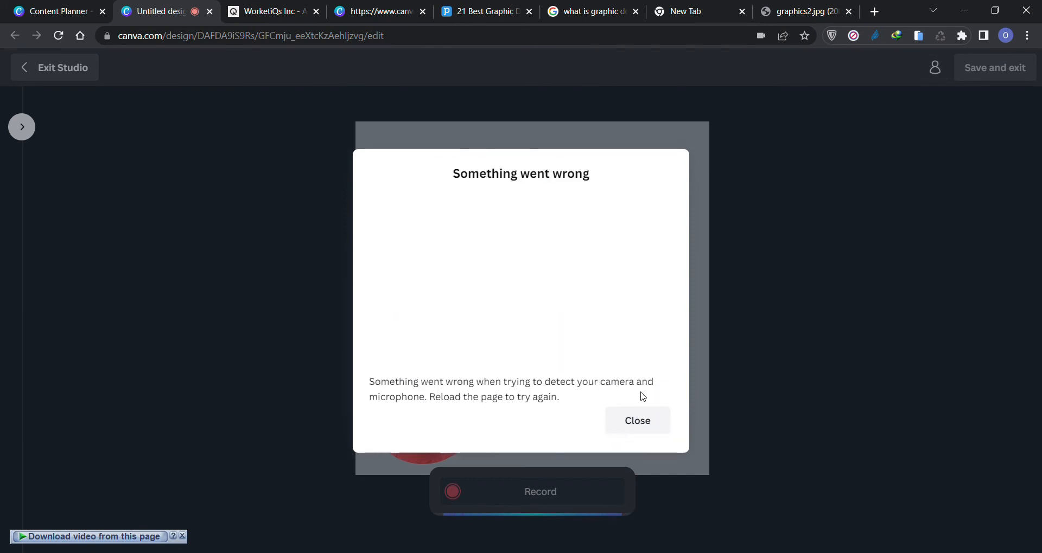
click(642, 427)
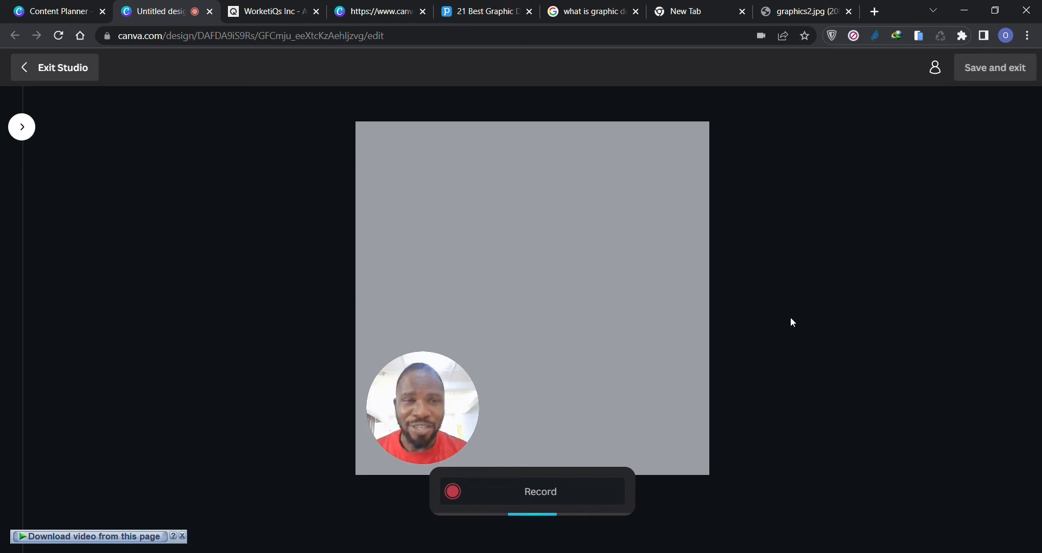
click(71, 69)
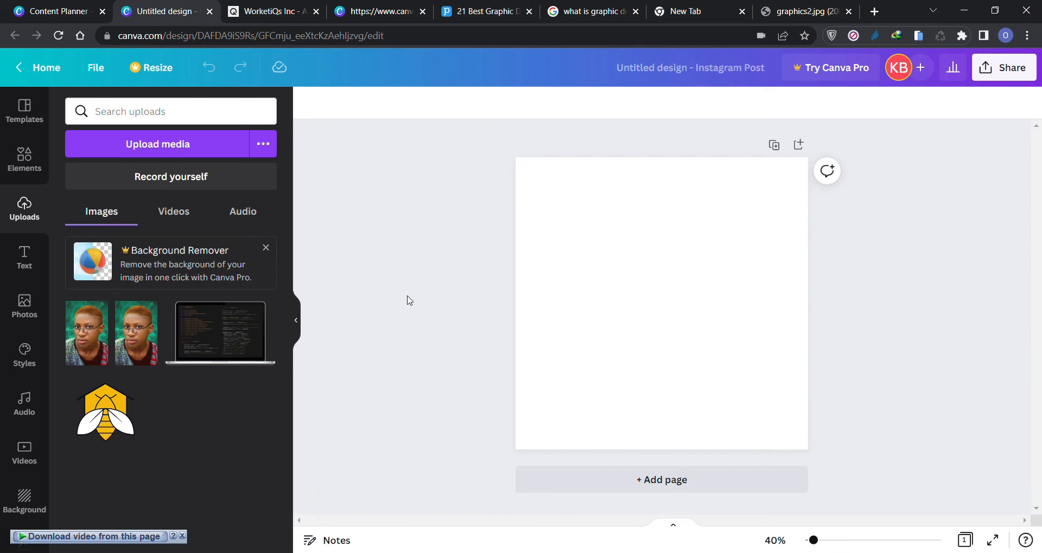
Upload the digital marketing bootcamp flyer image, place it on the page and delete it from the page
click(207, 150)
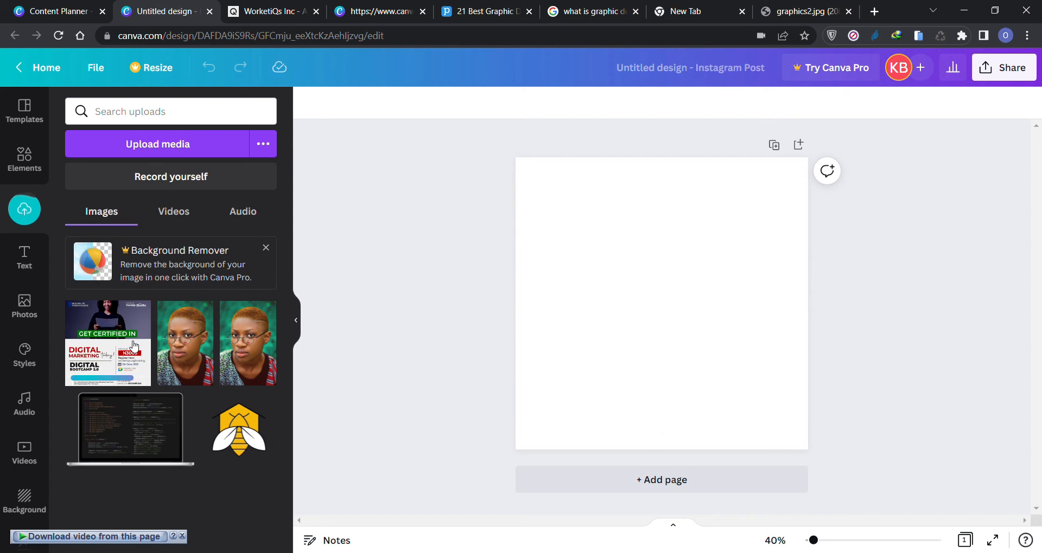
click(134, 346)
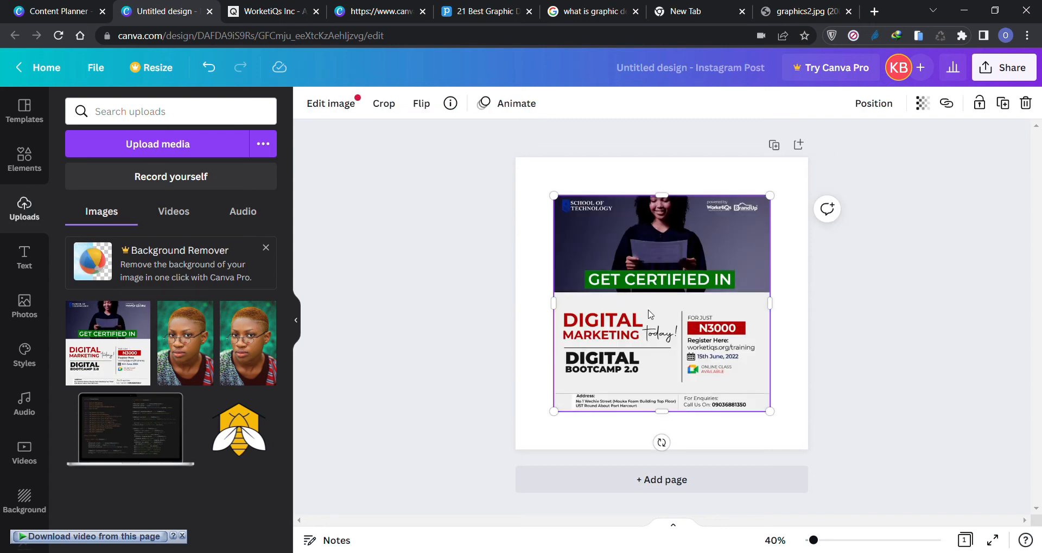
key(Delete)
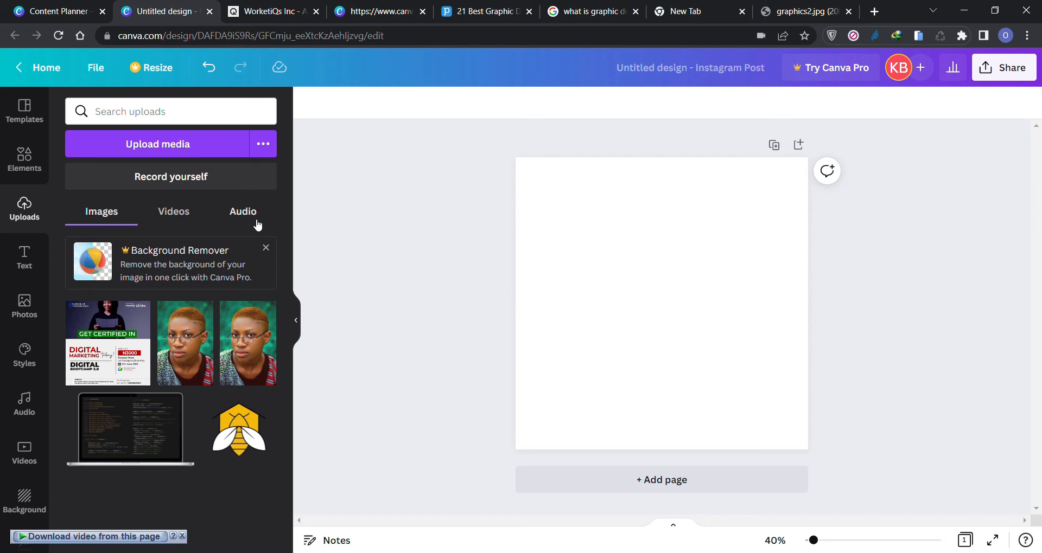
Switch to the simulated mobile version of Canva and look through its home page template sections
click(371, 10)
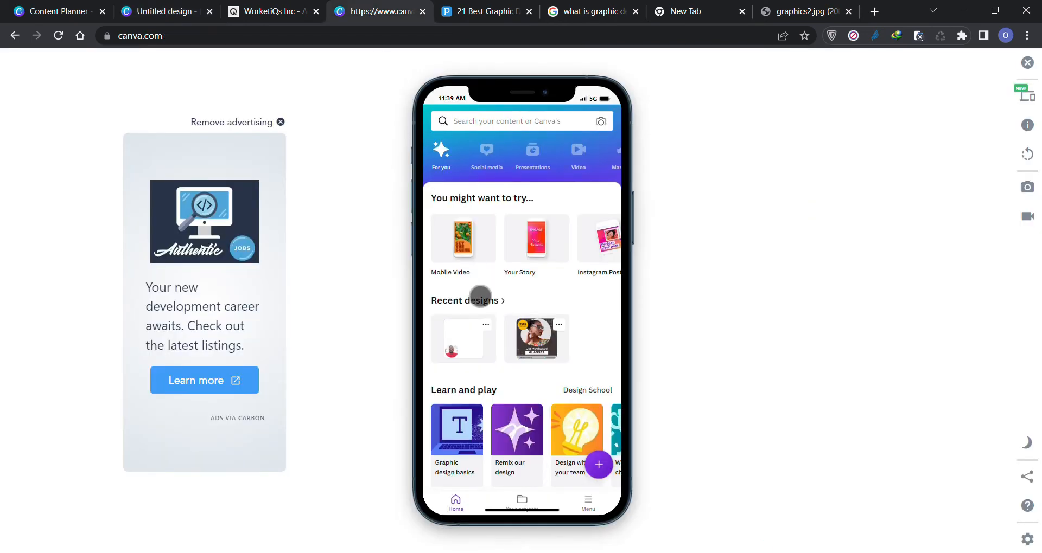
scroll(480, 296, down, 8)
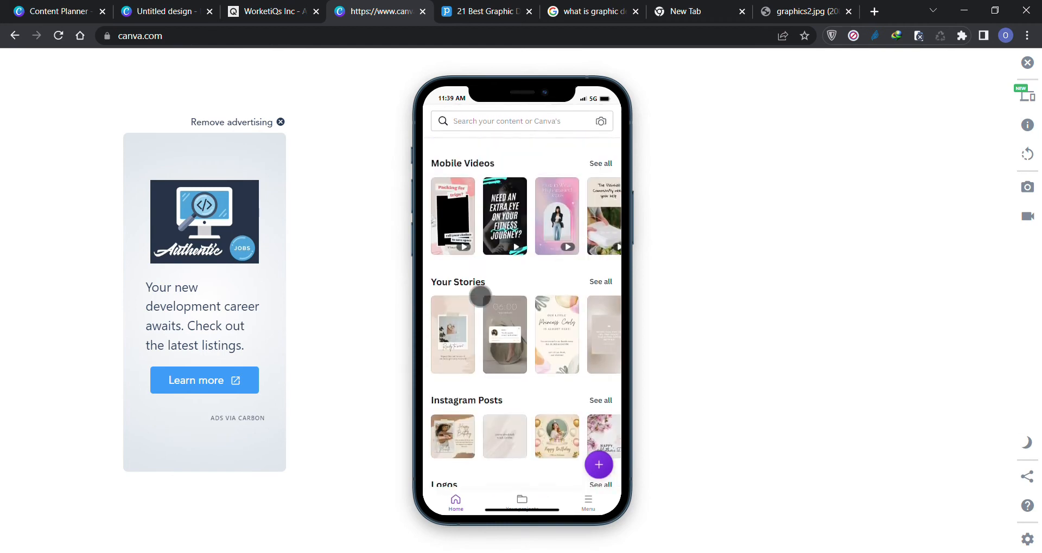
scroll(480, 296, up, 10)
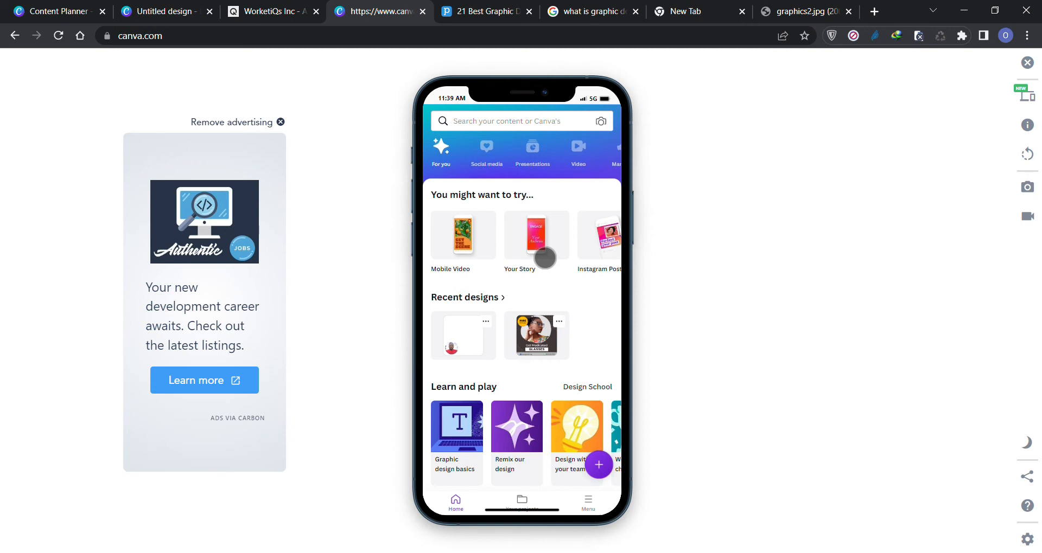
Switch back to the untitled Instagram post design and look through the text styles and font combinations
click(151, 4)
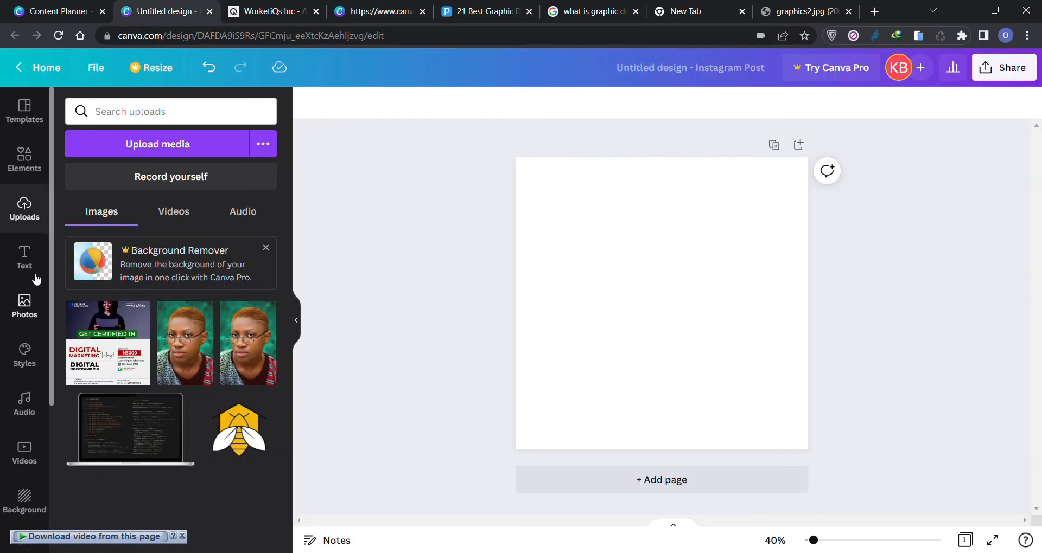
click(24, 256)
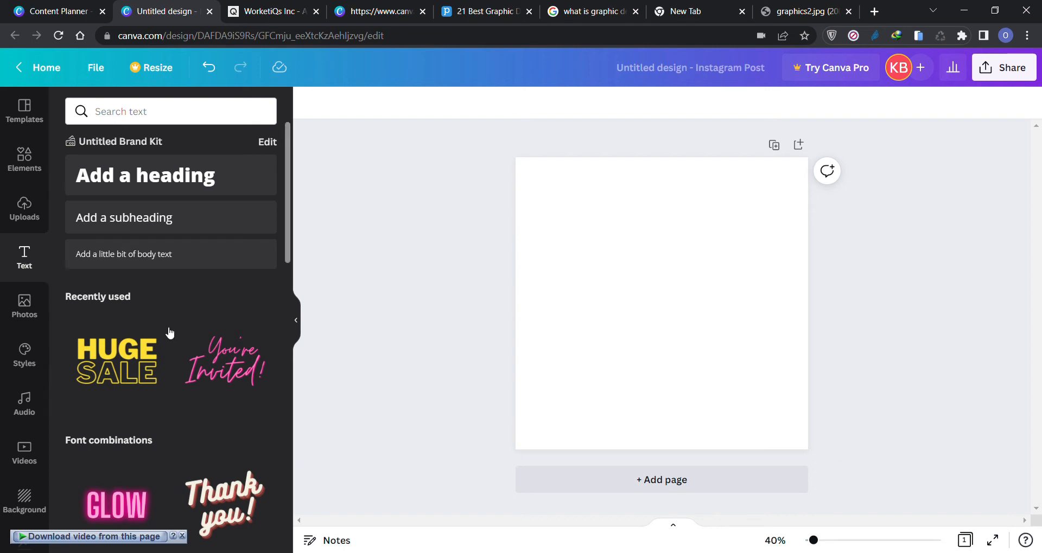
scroll(194, 324, down, 4)
scroll(194, 325, down, 1)
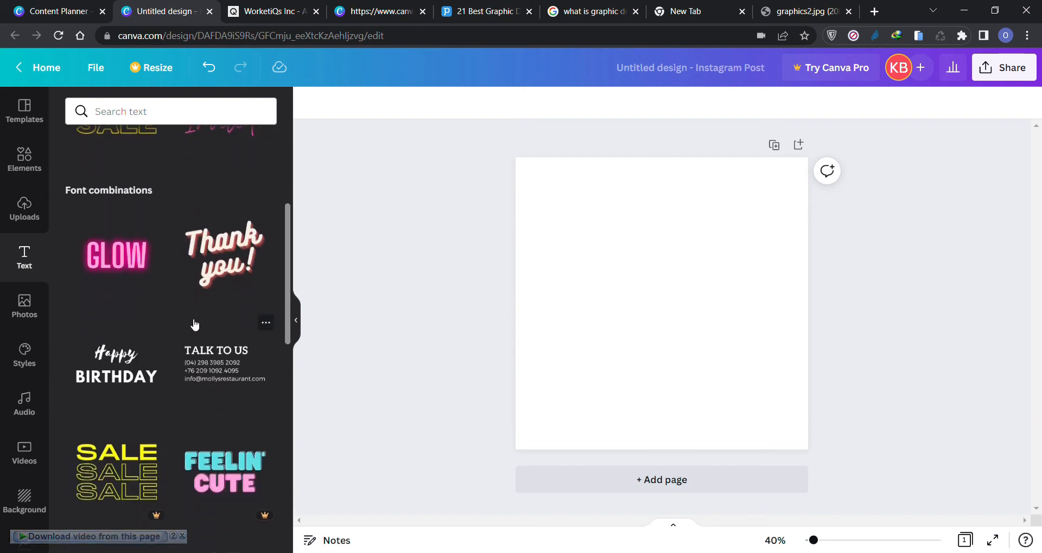
scroll(194, 325, down, 5)
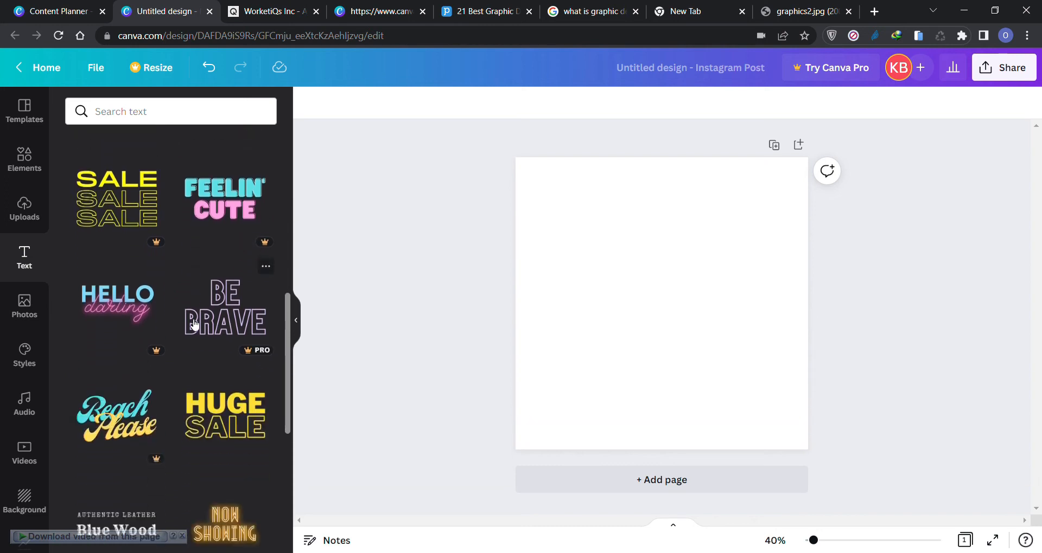
scroll(194, 324, down, 2)
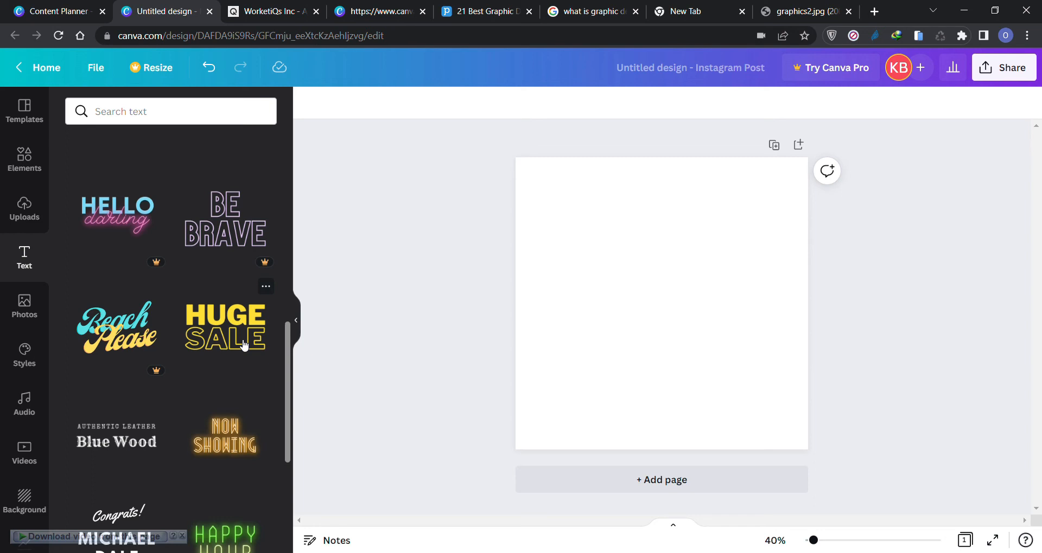
scroll(244, 346, down, 3)
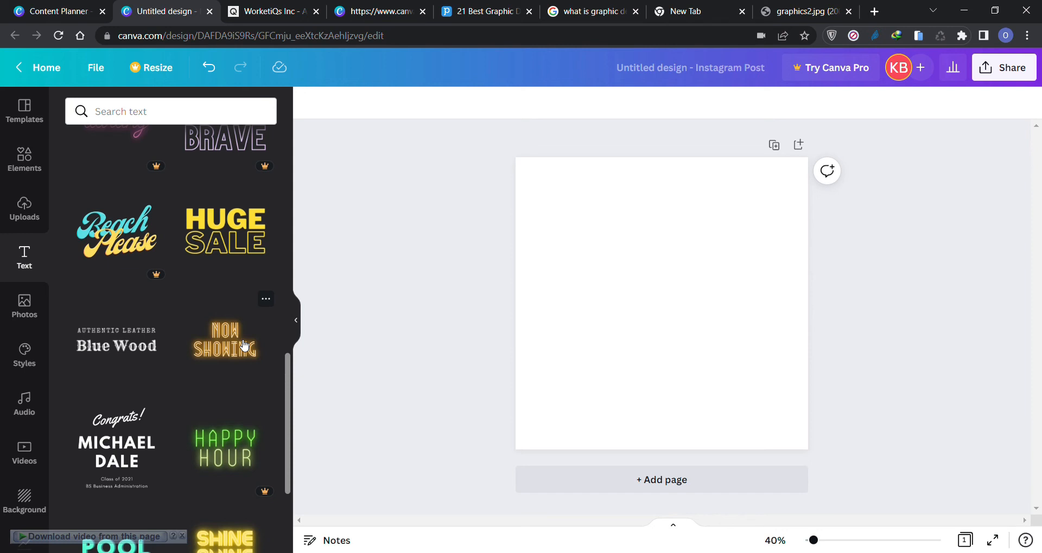
Look through the stock photo library, from the magic recommendations down through the trending photos
click(23, 330)
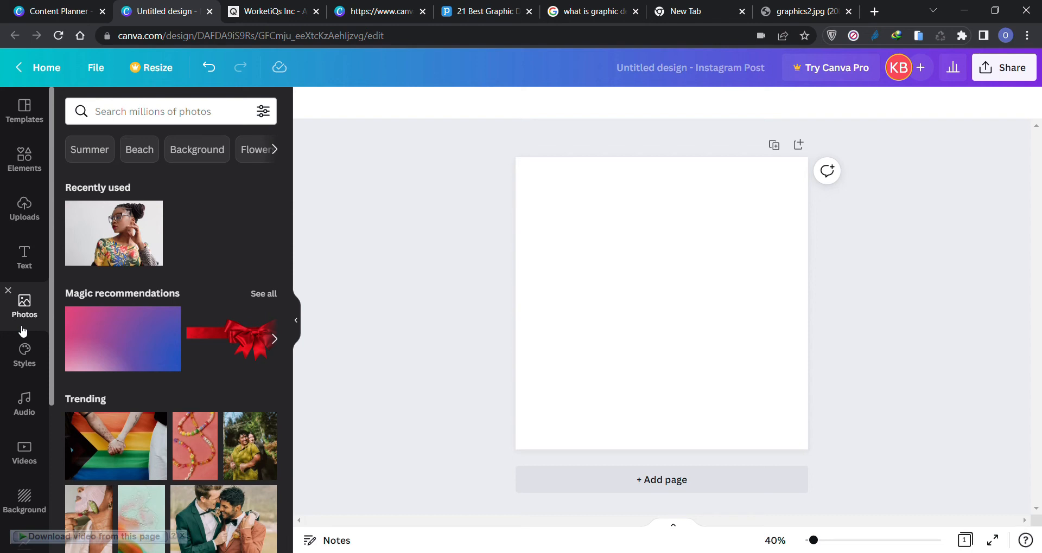
scroll(176, 370, down, 2)
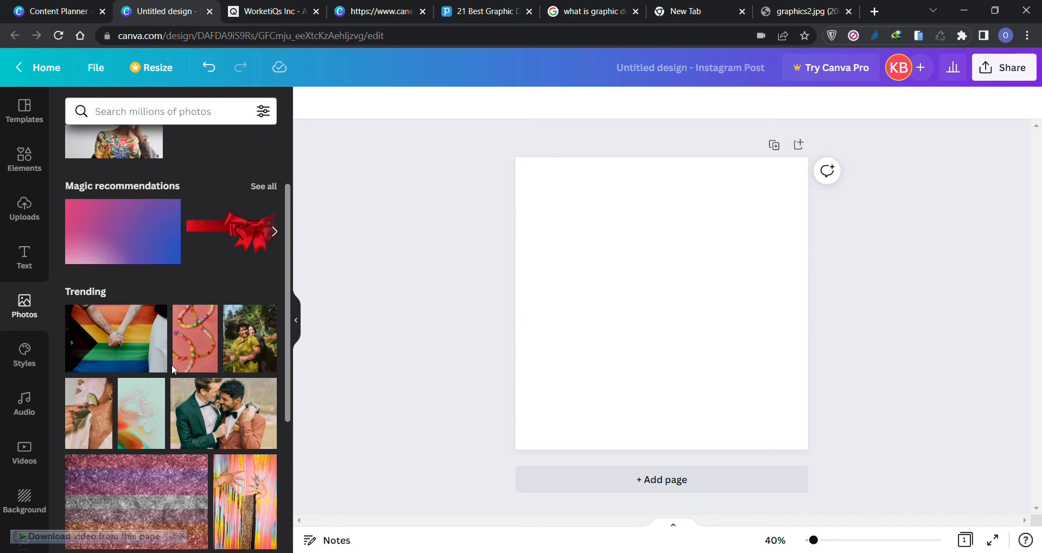
scroll(172, 365, down, 5)
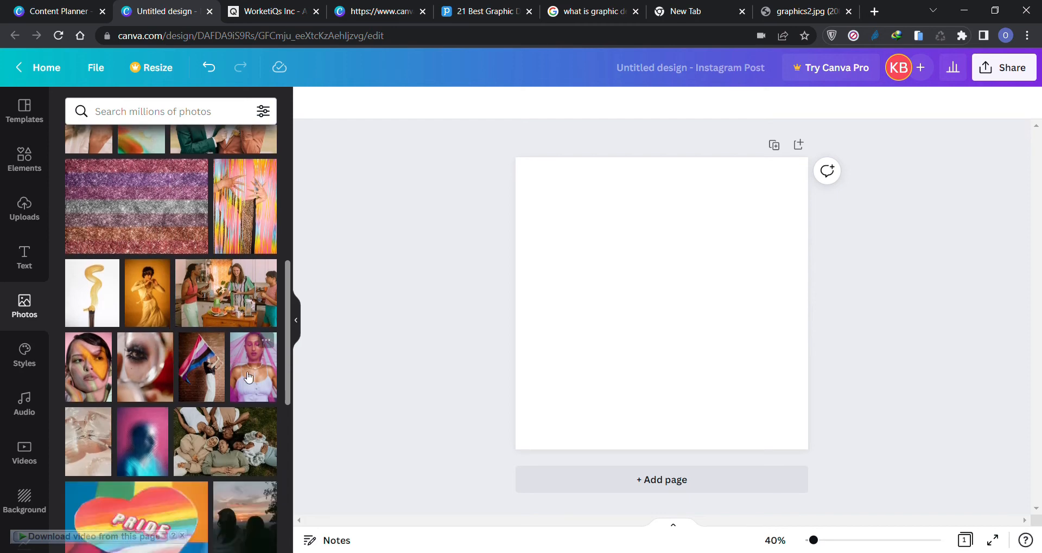
scroll(244, 379, down, 10)
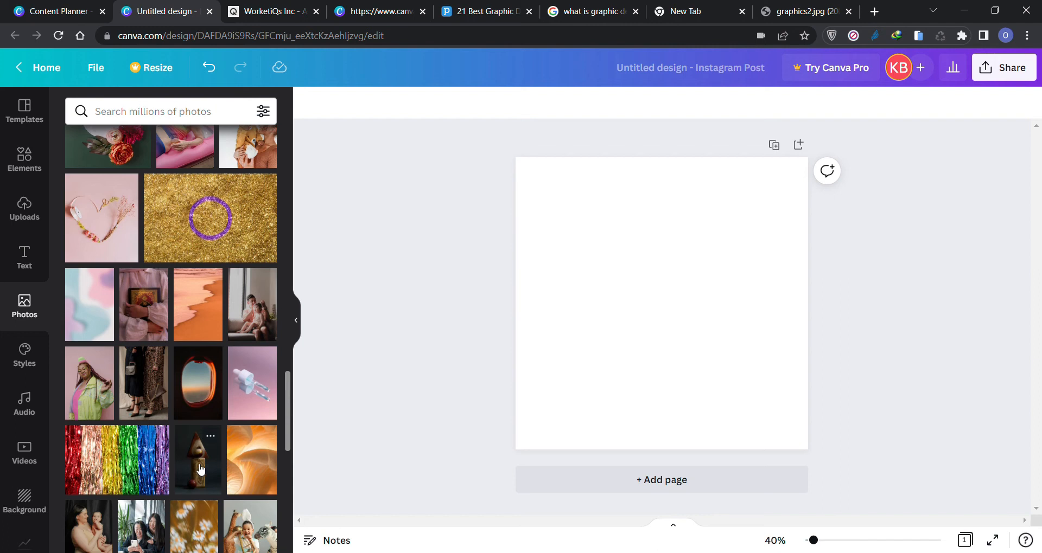
Try the recently used green palette and the pink and orange palette on the page, shuffling their colors several times
click(27, 373)
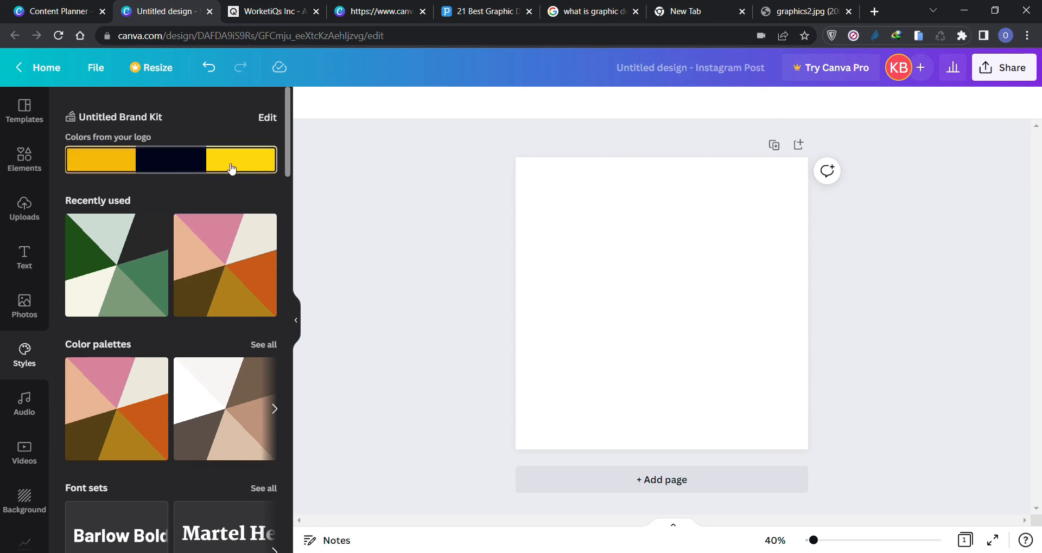
click(140, 266)
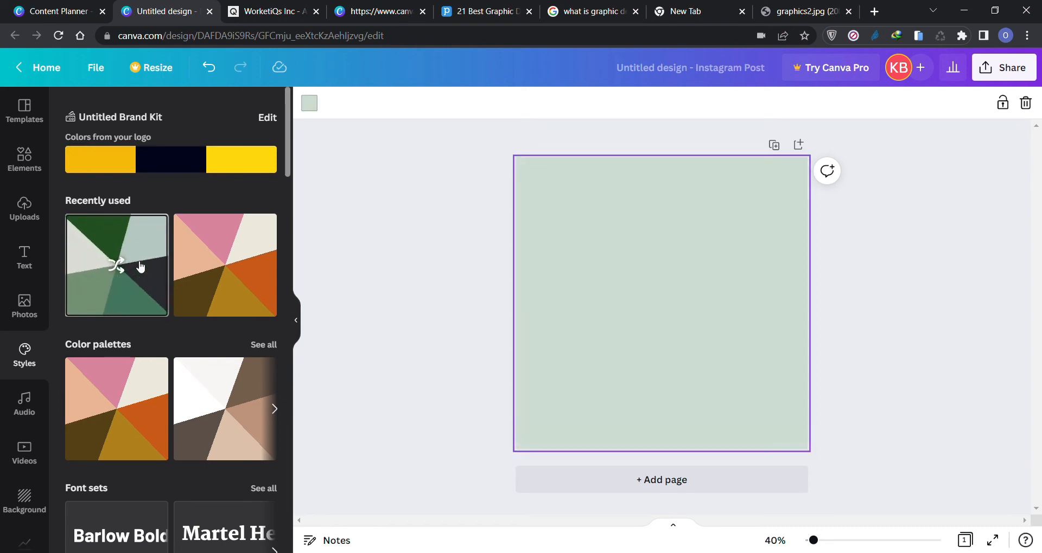
click(140, 266)
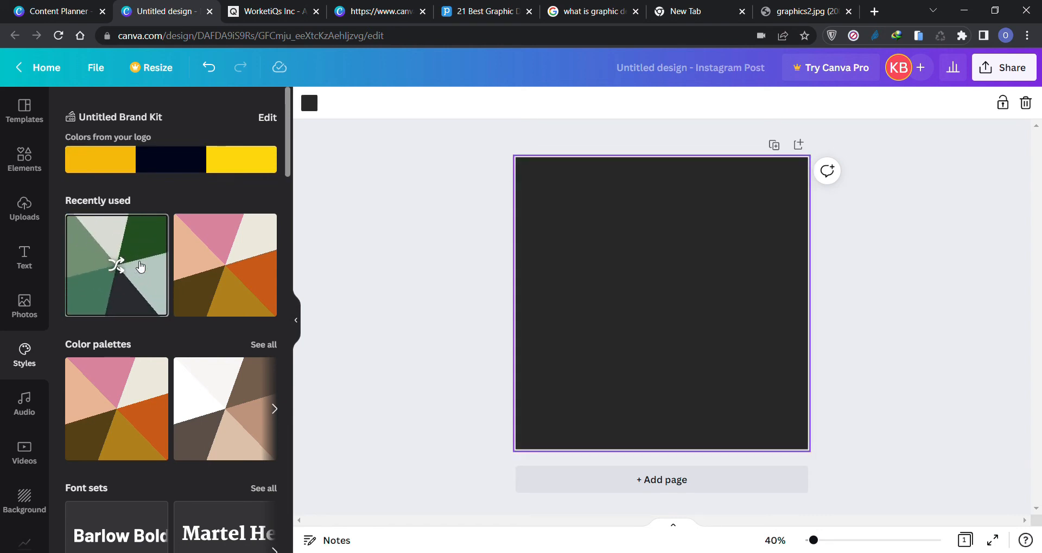
click(140, 266)
click(140, 266)
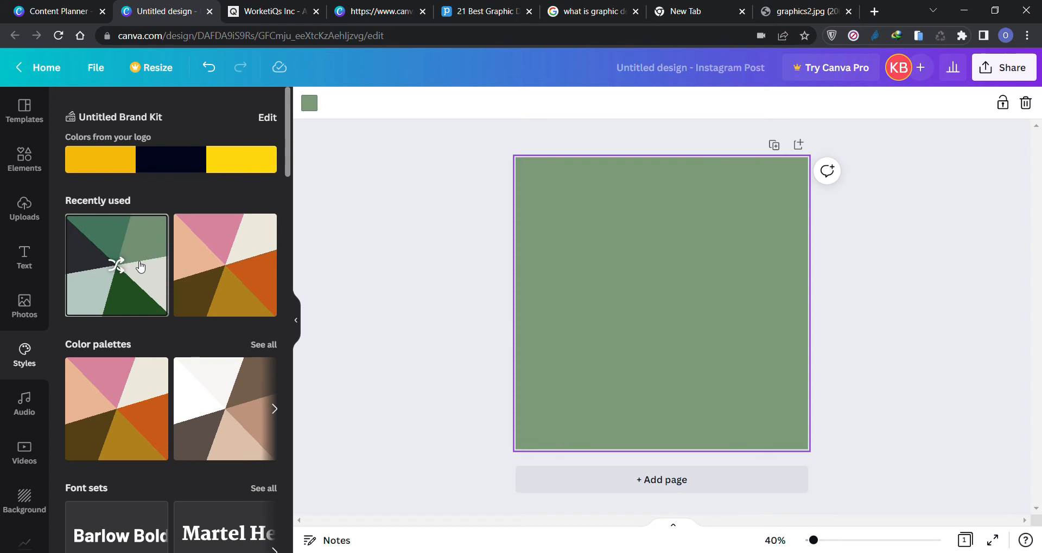
click(140, 266)
click(227, 270)
click(226, 271)
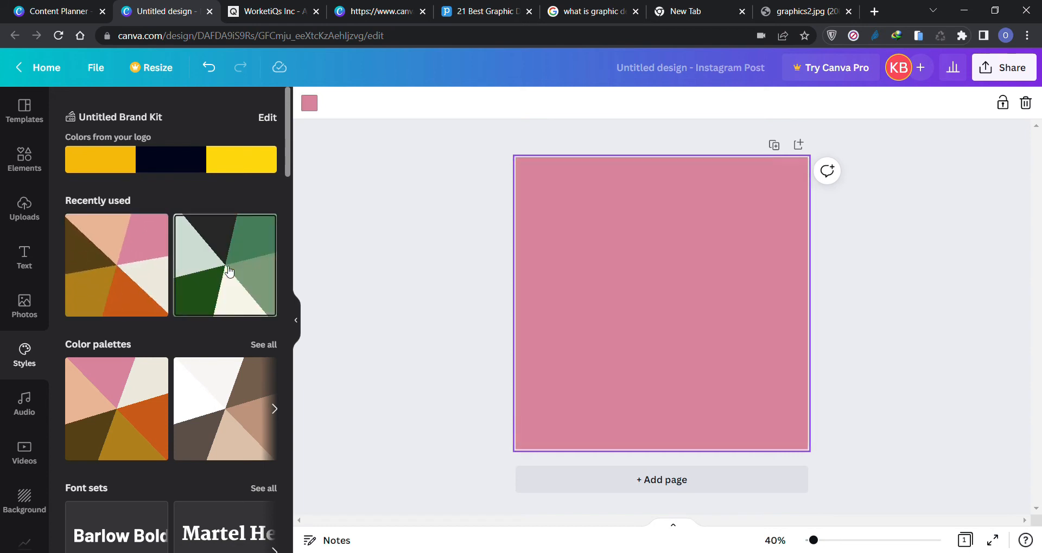
click(229, 271)
click(229, 271)
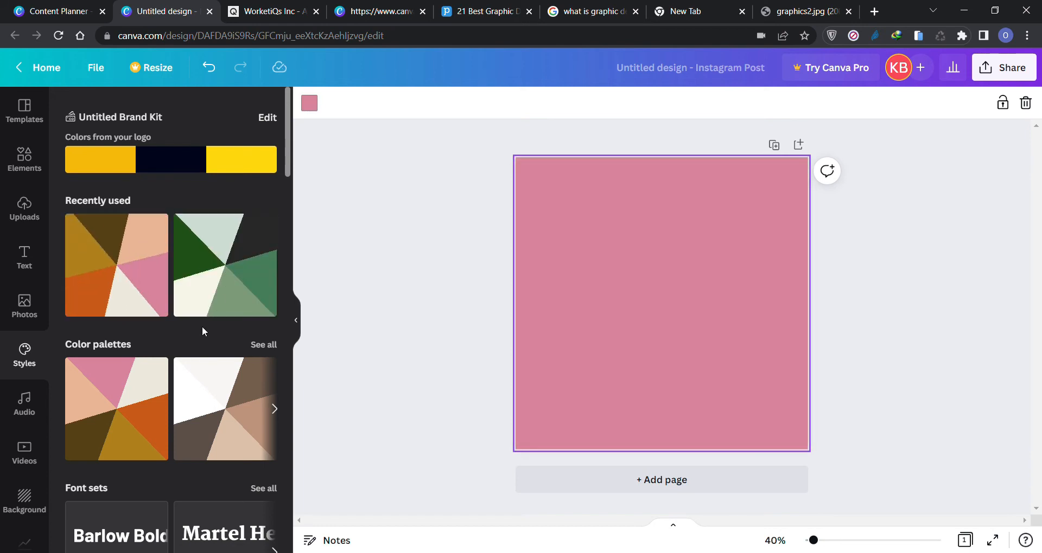
Look through the style options, from the color palettes and font sets to the color and font combinations
scroll(201, 327, down, 2)
scroll(179, 326, down, 2)
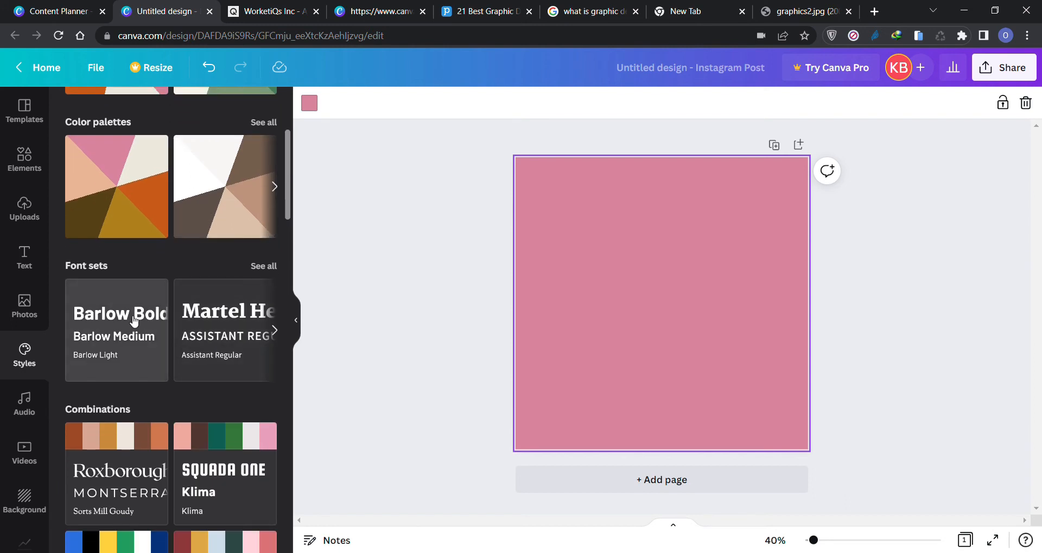
scroll(134, 321, down, 2)
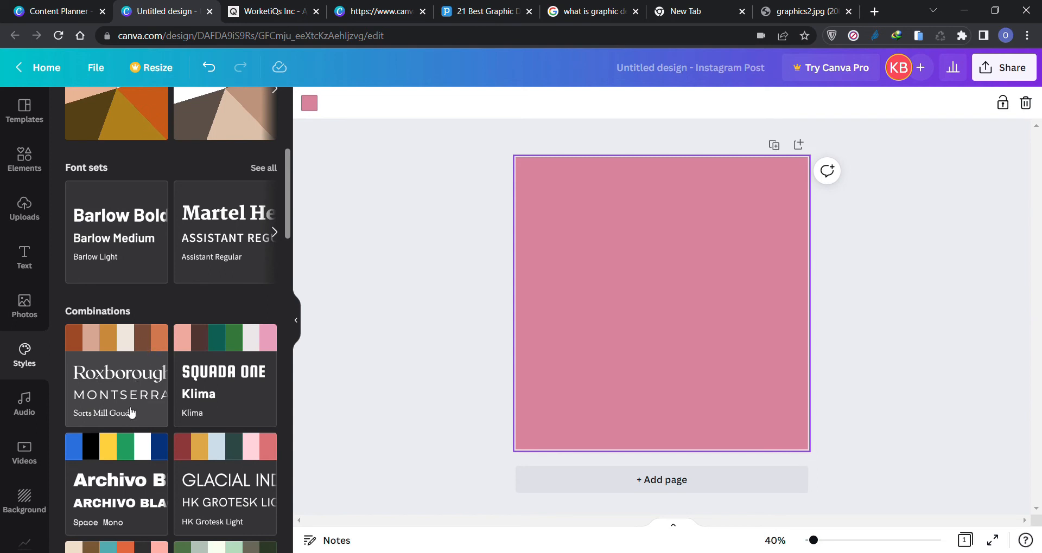
scroll(130, 414, down, 4)
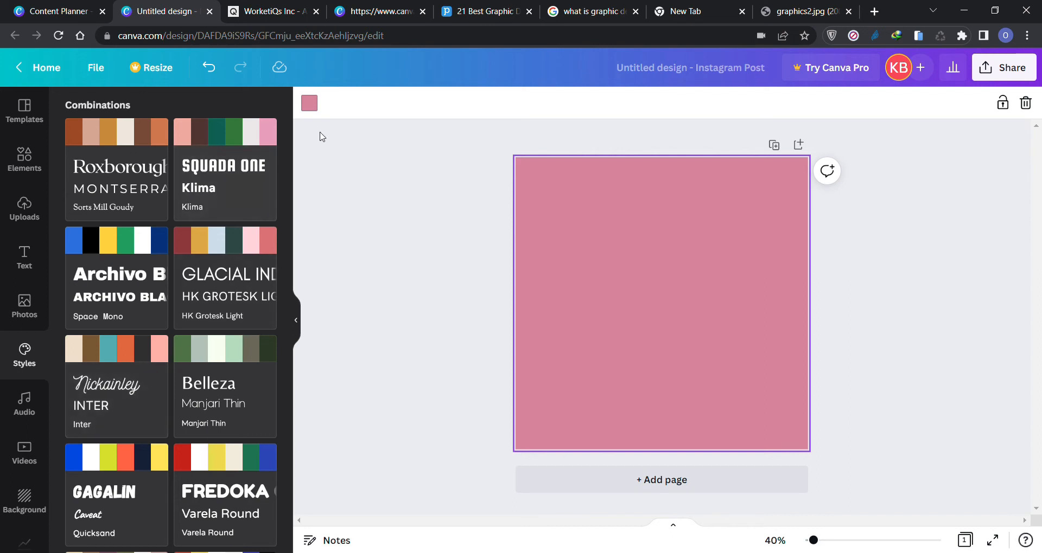
Set the page background to the custom color #FF004F
click(313, 113)
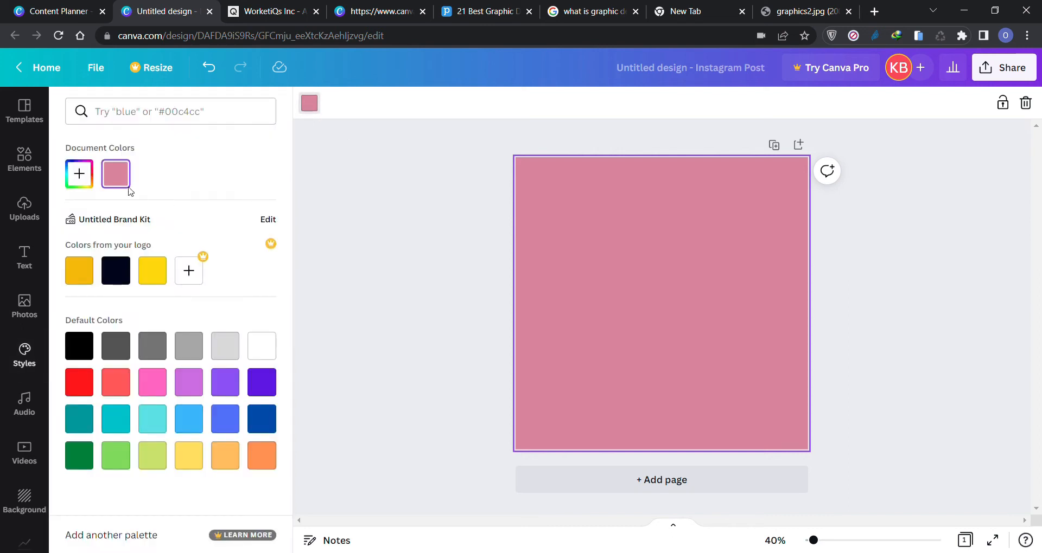
click(79, 176)
drag(195, 220, 253, 208)
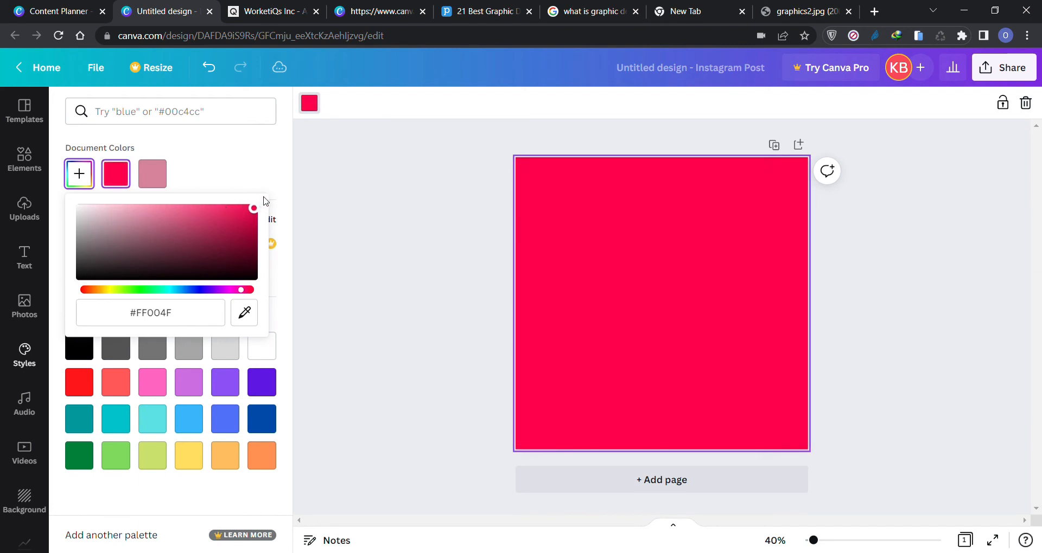
click(177, 312)
click(129, 319)
click(198, 314)
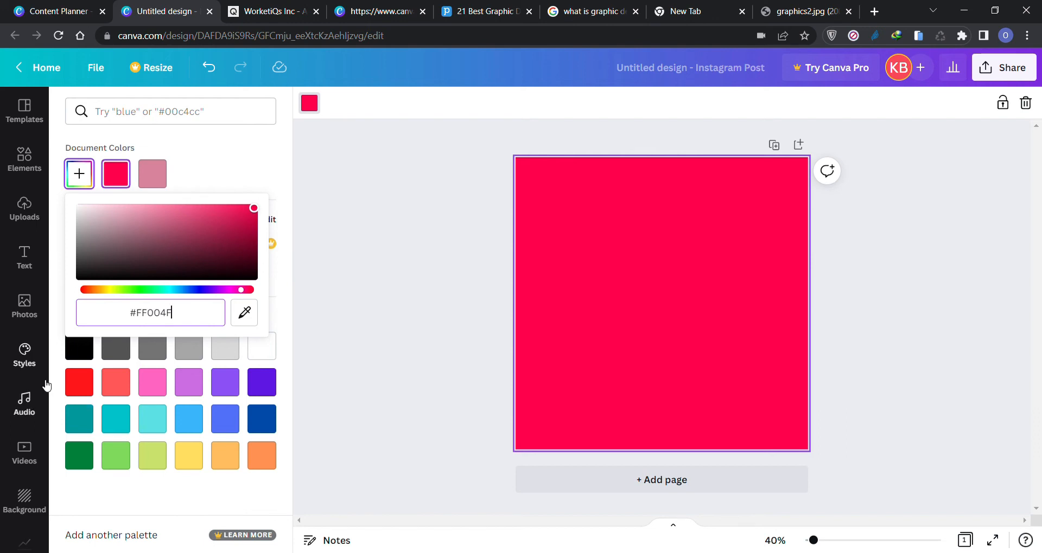
Preview the audio tracks Ukulele Song and Happy Whistling Ukulele from the Happy category, stopping each one
click(34, 408)
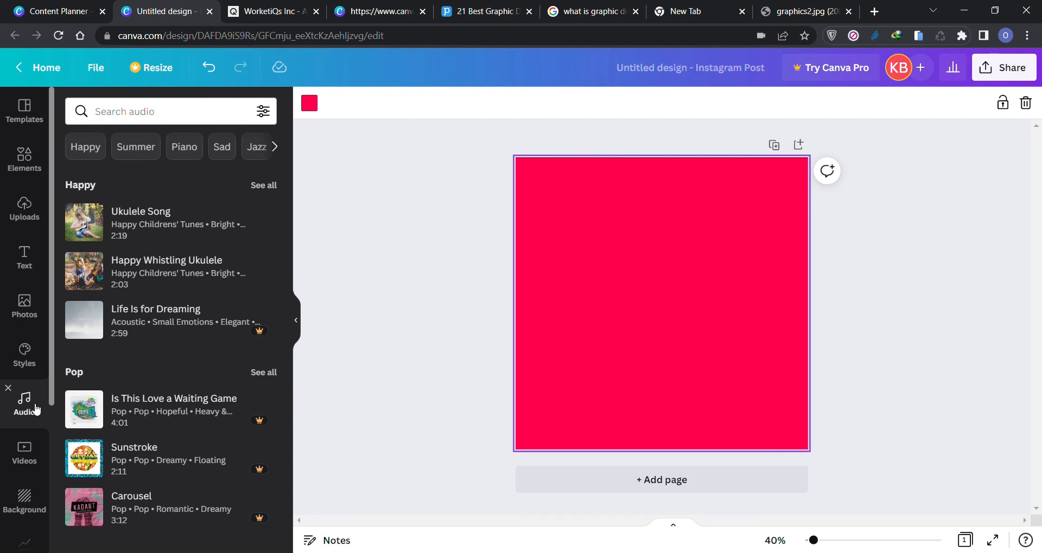
mouse_move(89, 228)
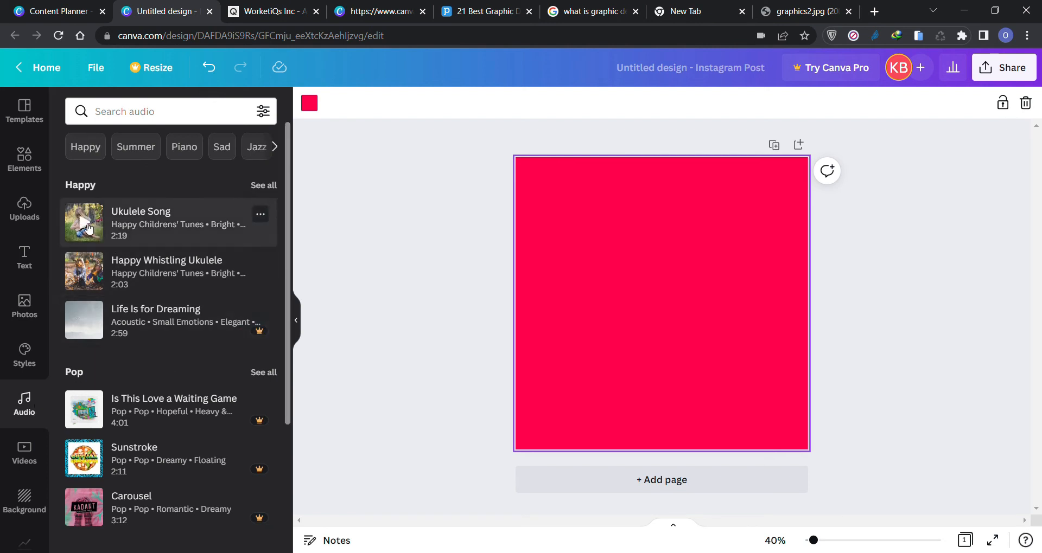
click(84, 223)
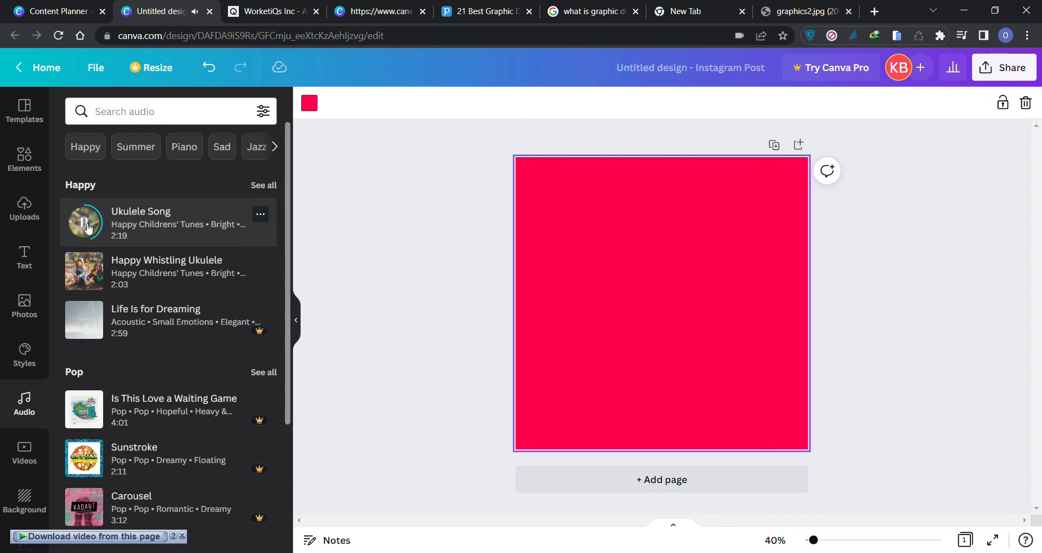
click(85, 223)
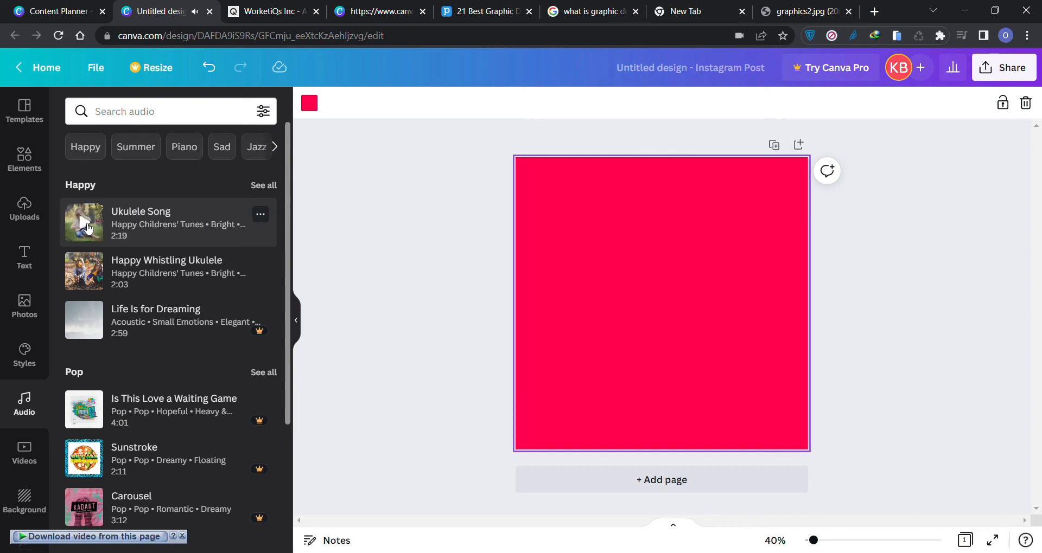
click(88, 269)
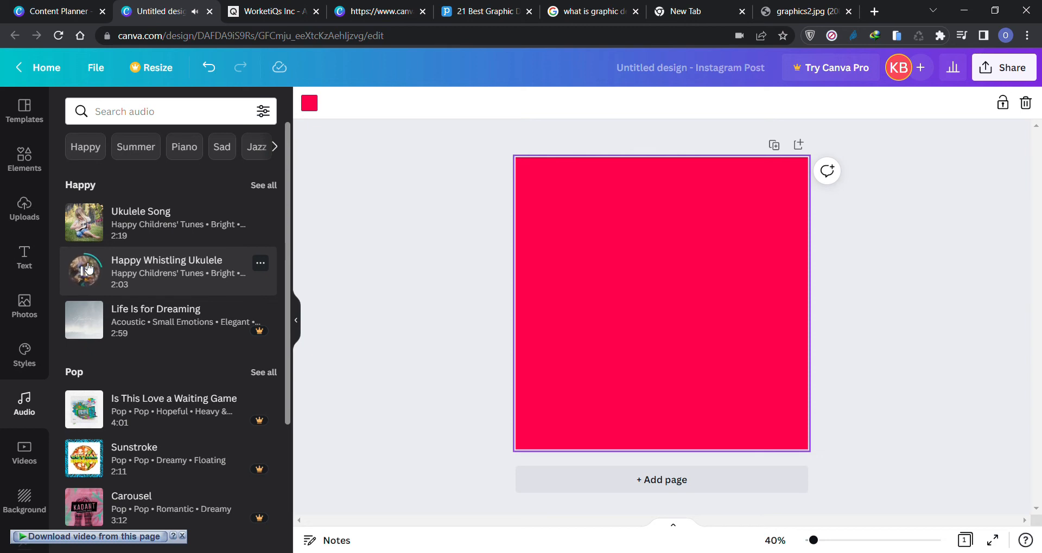
click(88, 268)
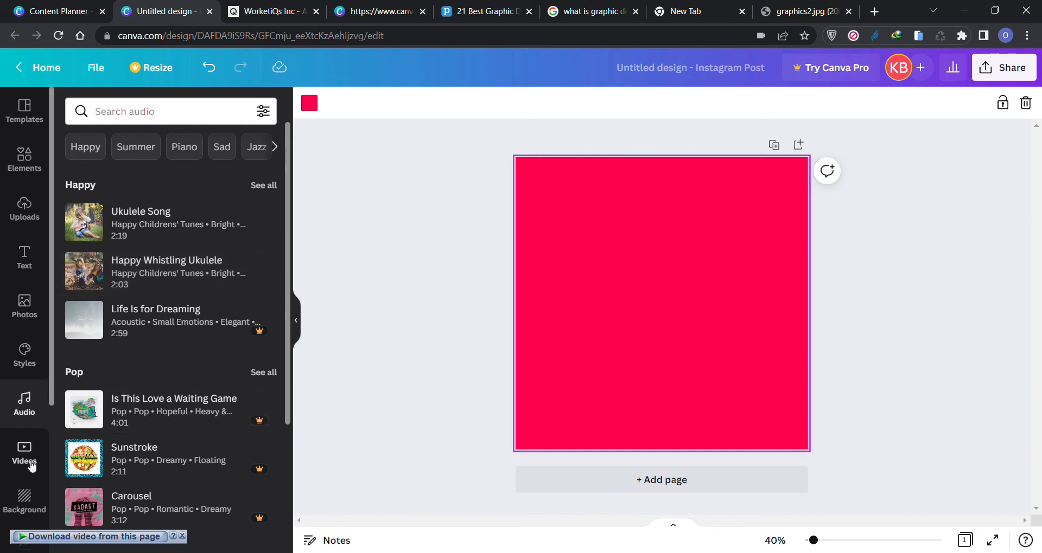
Place the green field video from Aerial Shots on the page, and delete both the video and the page's background color
click(24, 455)
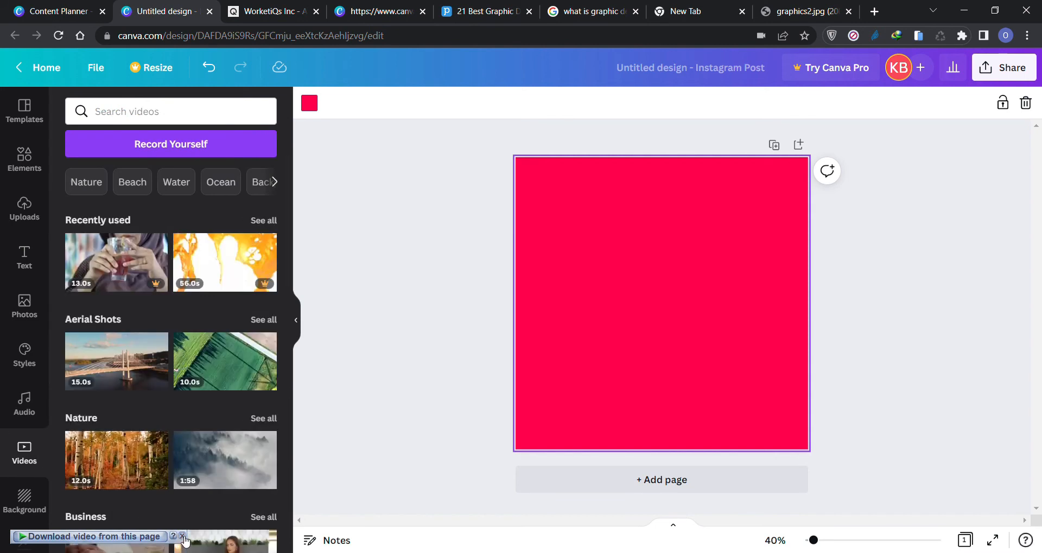
scroll(182, 350, down, 3)
scroll(182, 350, up, 1)
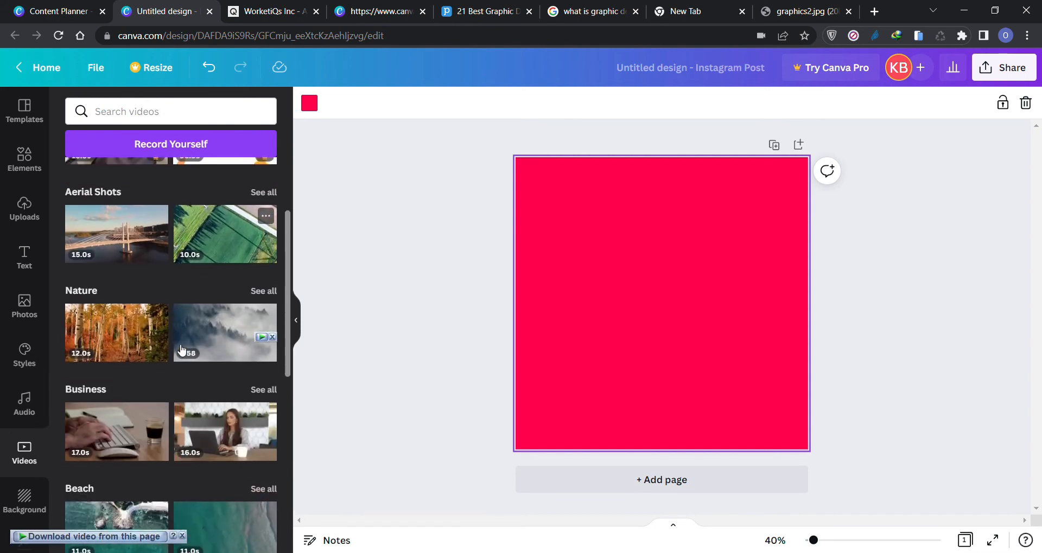
click(242, 257)
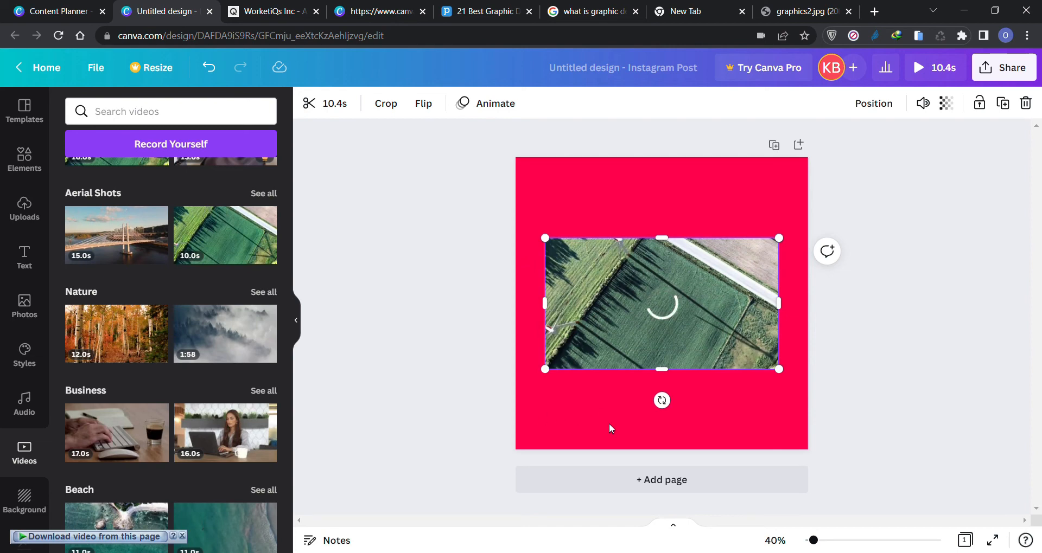
key(Delete)
click(656, 413)
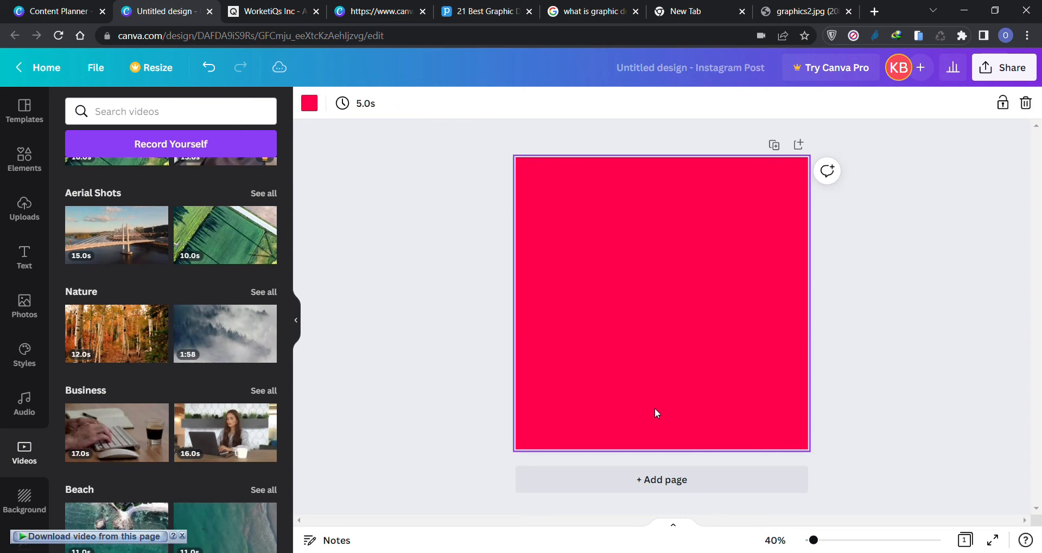
key(Delete)
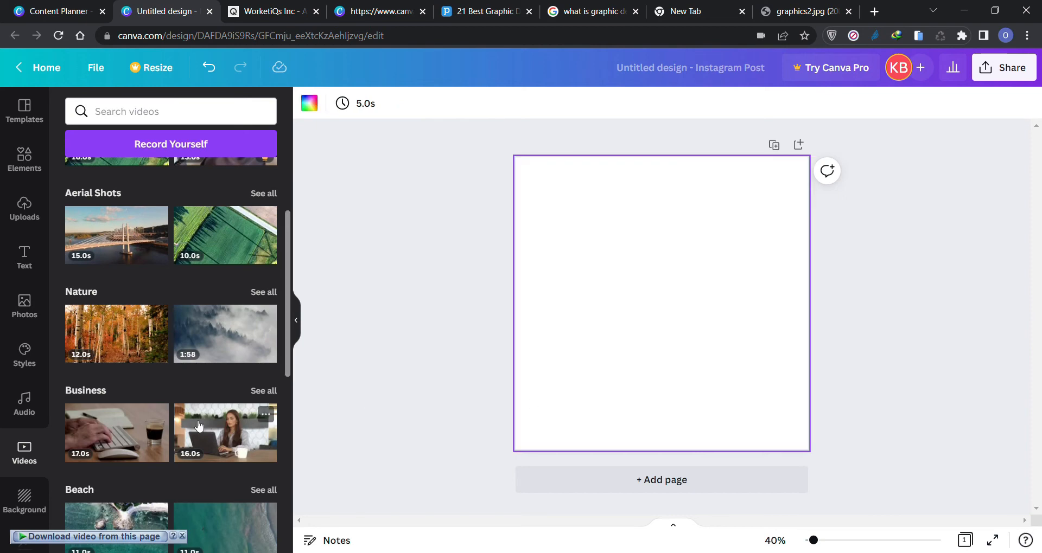
Look through the further stock video categories, from Rain and Sky to Cities, Sea and Sunrise
scroll(147, 435, down, 6)
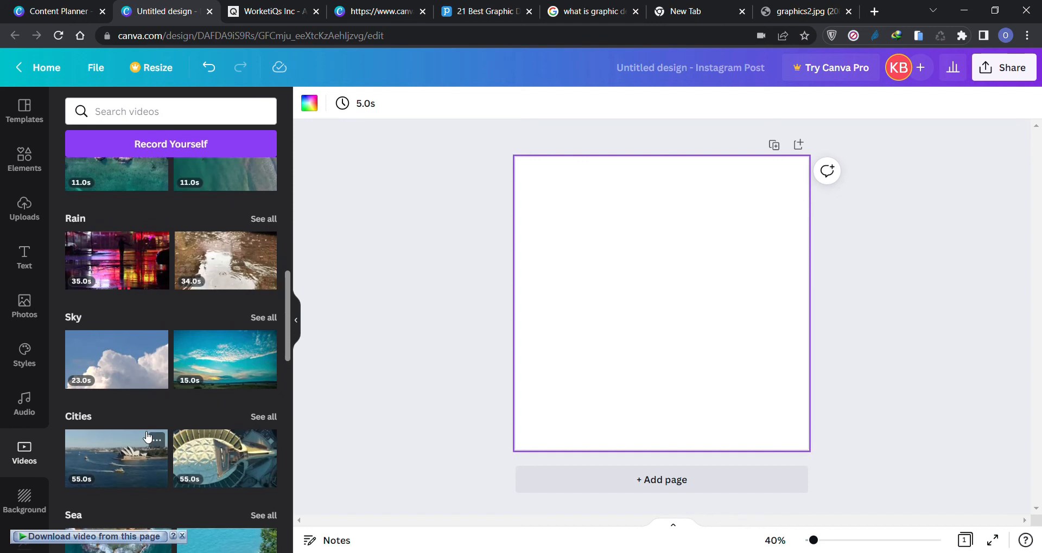
scroll(147, 435, down, 3)
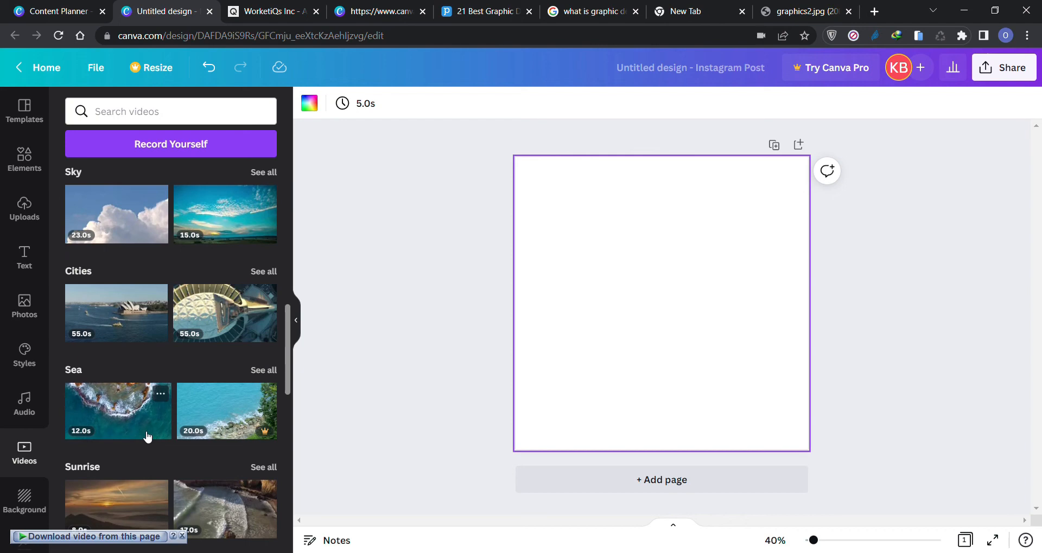
Look through the background colors and the gallery of stock background images
click(28, 497)
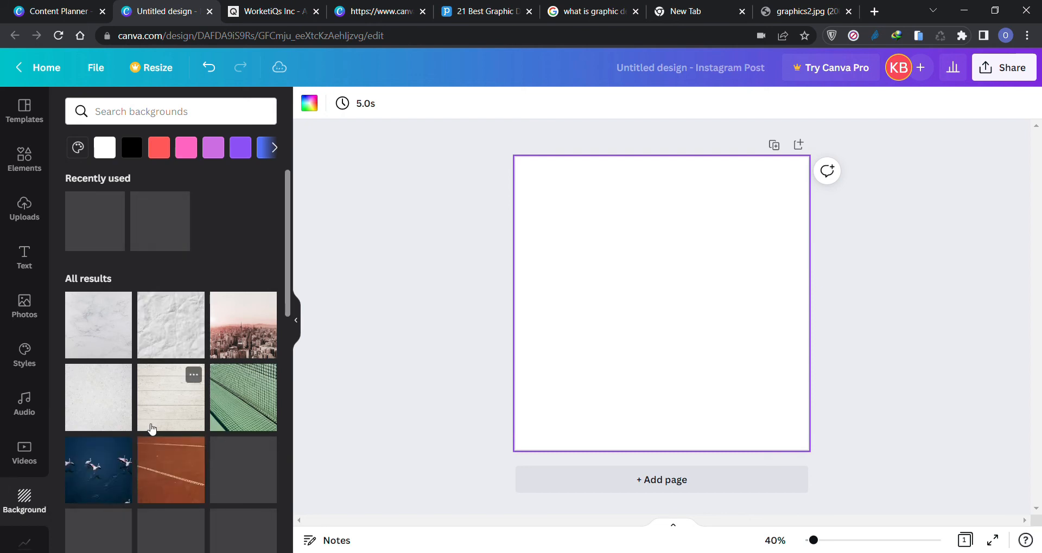
scroll(152, 430, down, 2)
scroll(121, 454, up, 2)
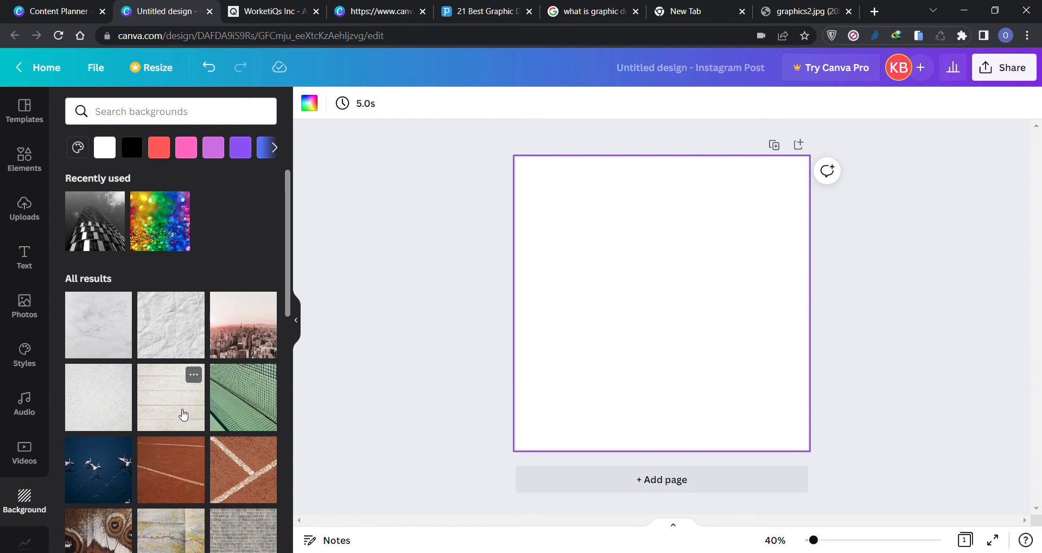
scroll(179, 435, down, 3)
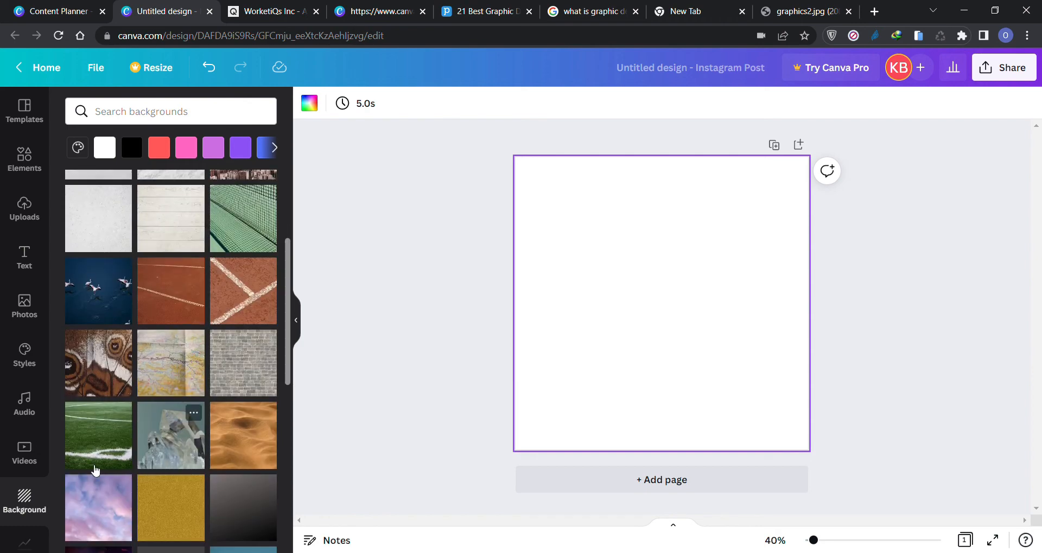
Insert a stacked bar chart on the page and replace the Item 1 label in its data with a person's first name
scroll(32, 460, down, 2)
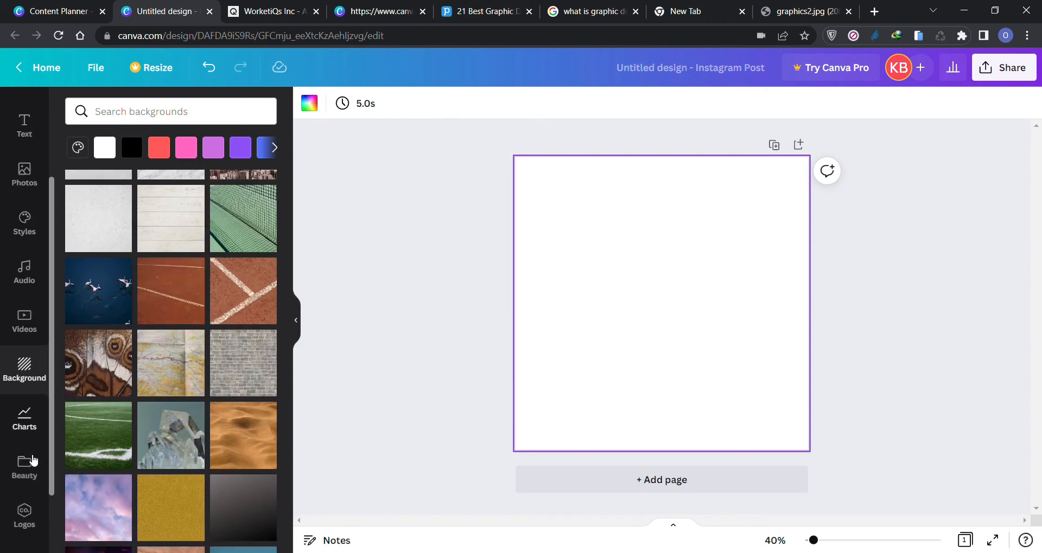
click(27, 426)
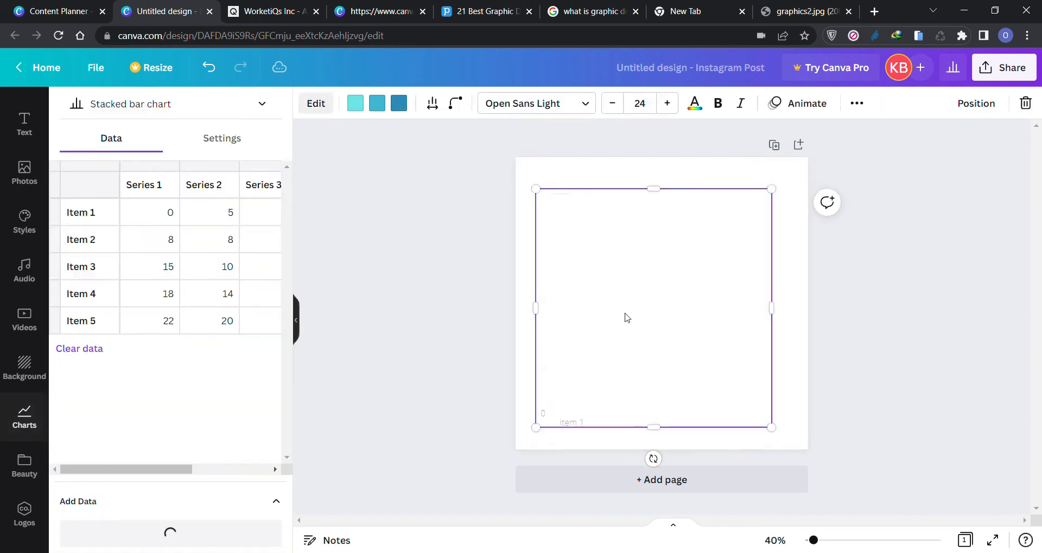
click(84, 216)
text(Eans)
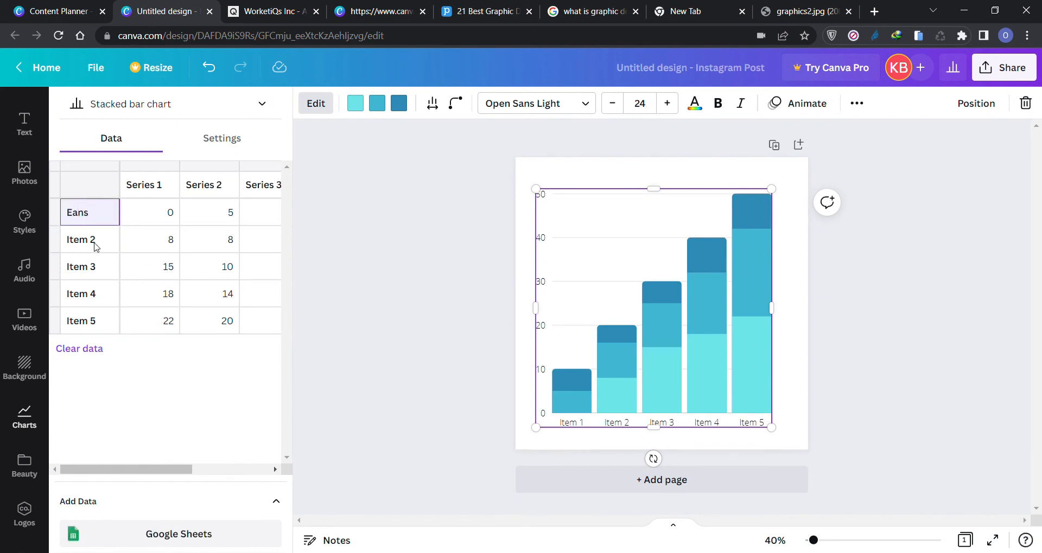
key(Left)
key(Left)
key(Left)
text(v)
Replace the Item 2 to Item 5 labels in the chart data with four other first names
click(84, 239)
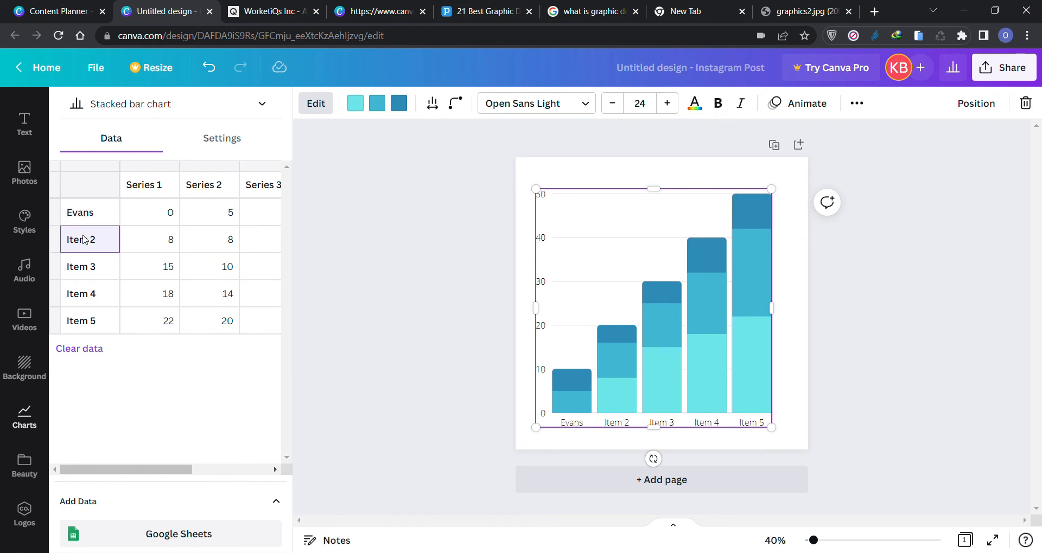
text(David)
click(94, 275)
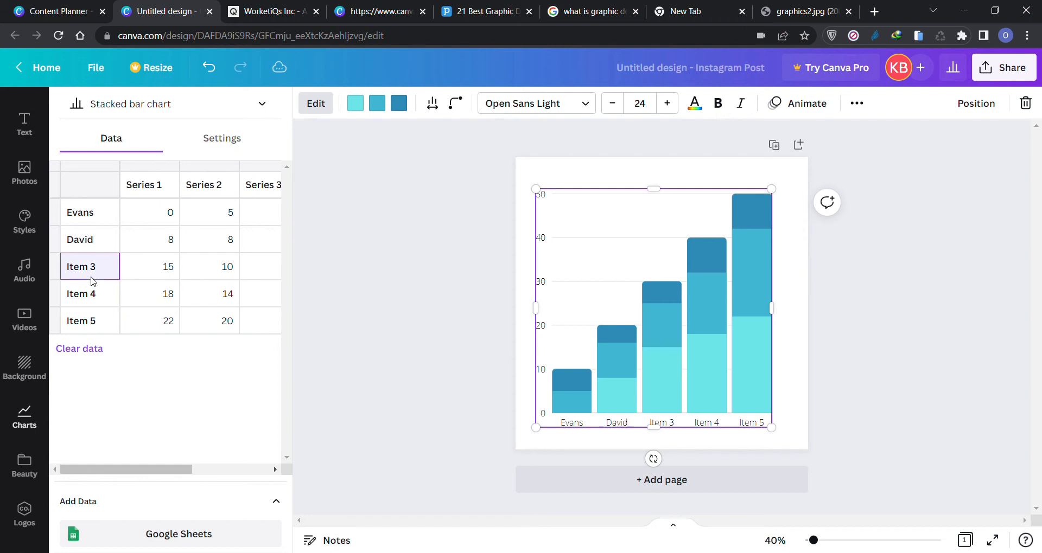
text(Goliath)
click(88, 304)
text(Samue)
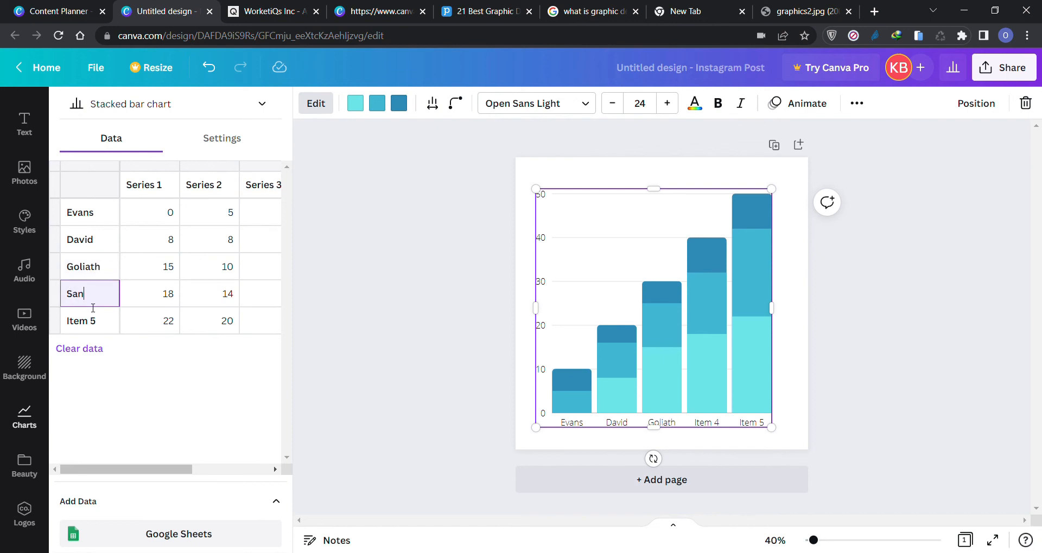
text(l)
click(91, 322)
text(Sa)
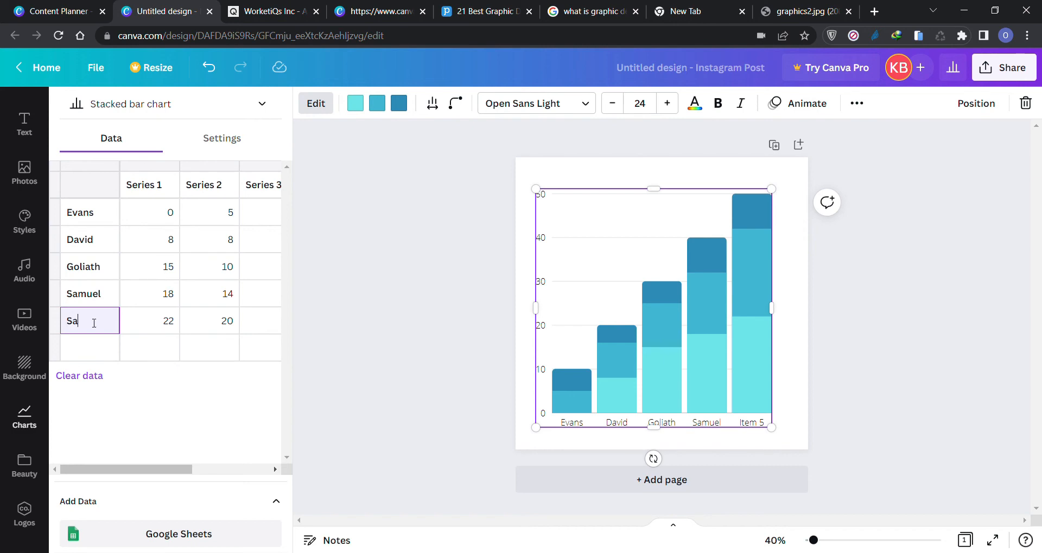
text(ul)
Rename the chart's three data series as First term, Second and Third
click(157, 219)
click(159, 184)
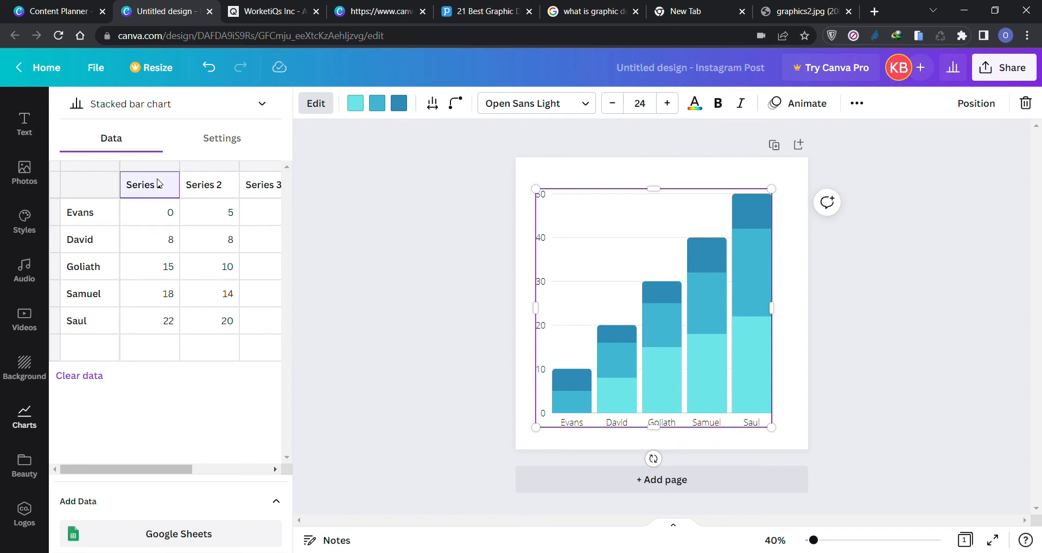
text(Firts)
key(BackSpace)
key(BackSpace)
key(BackSpace)
text(rst texam)
key(Tab)
text(Sec)
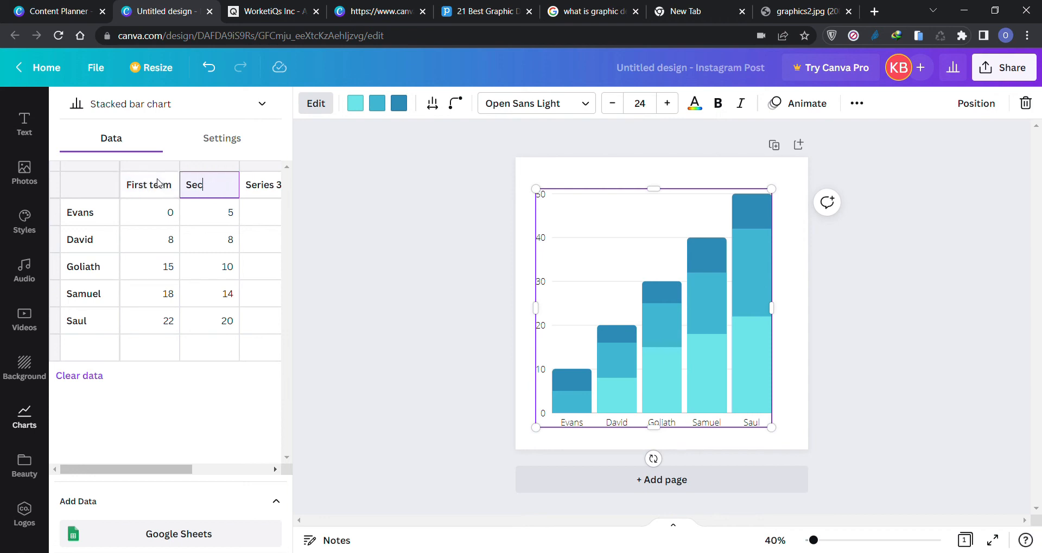
text(ond)
key(Tab)
text(th)
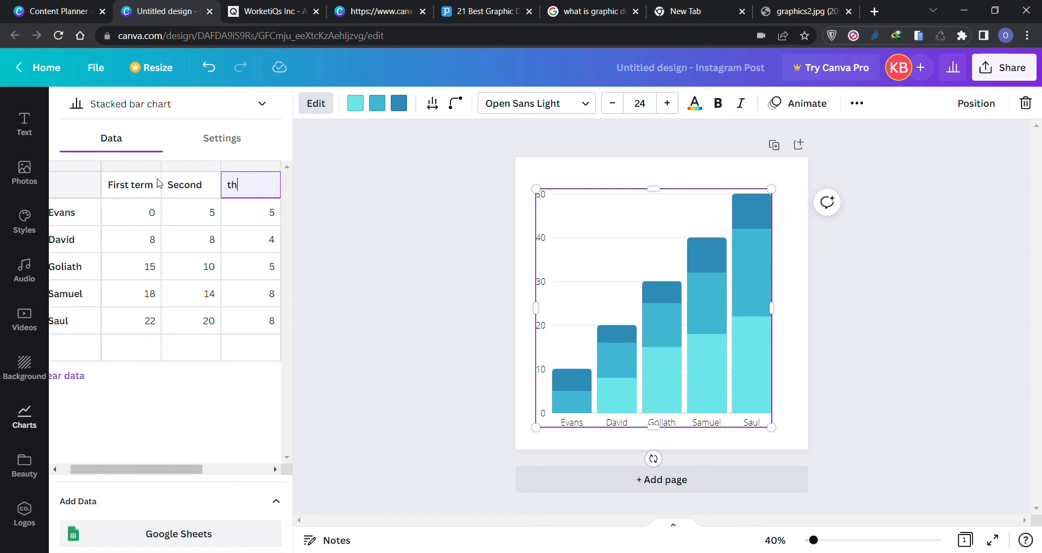
text(ied)
key(BackSpace)
text(Third)
Set the first data row's First term value to 4 and its Second value to 12
click(145, 216)
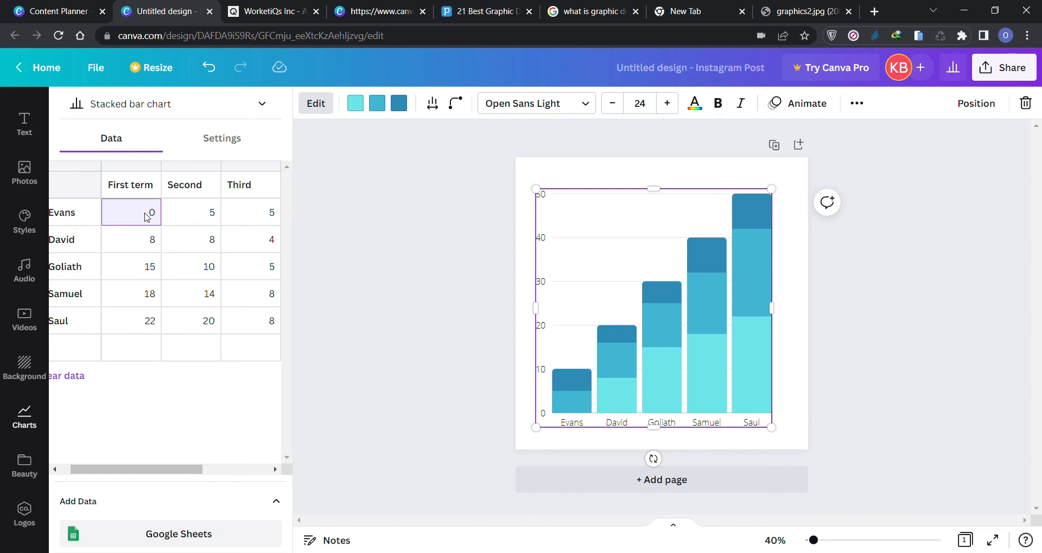
text(4)
click(212, 222)
text(12)
click(237, 219)
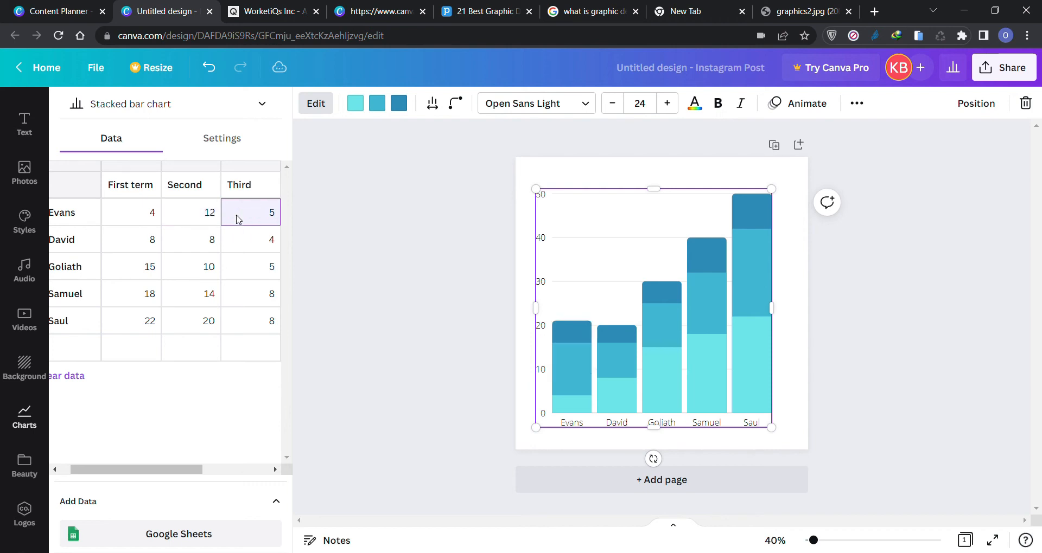
Set the second data row's values to 0 for First term, 14 for Second and 12 for Third
click(141, 243)
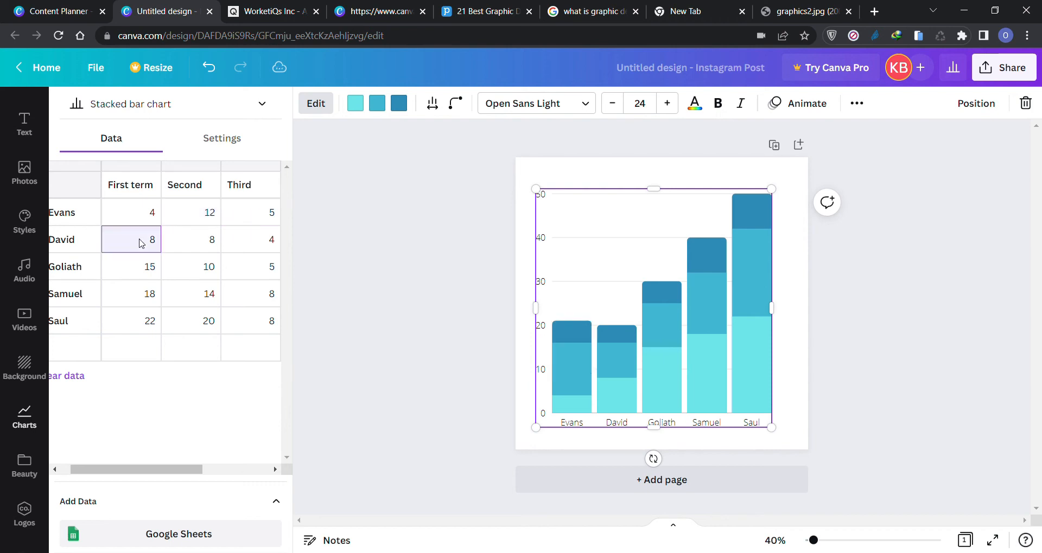
text(10)
click(223, 239)
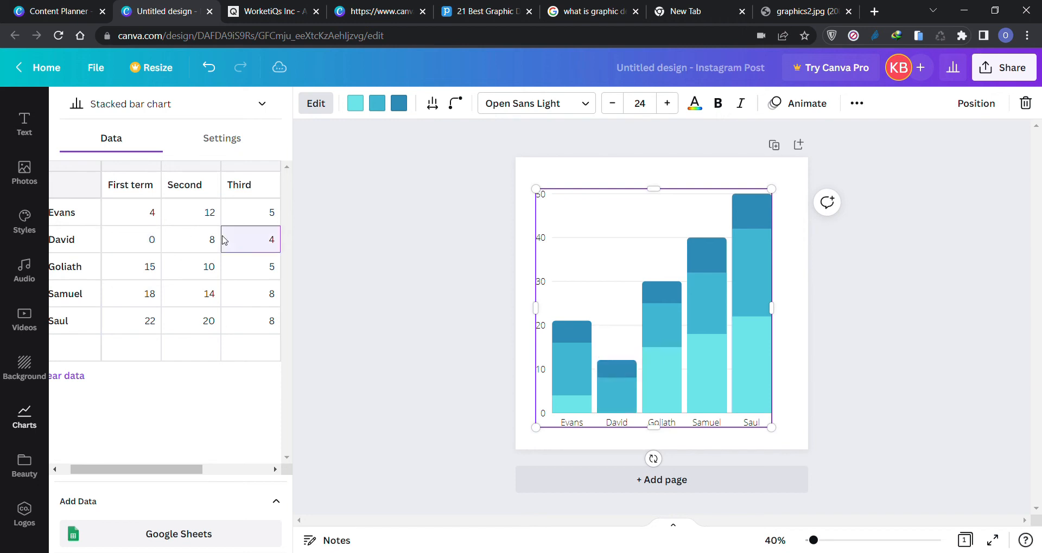
click(216, 242)
text(14)
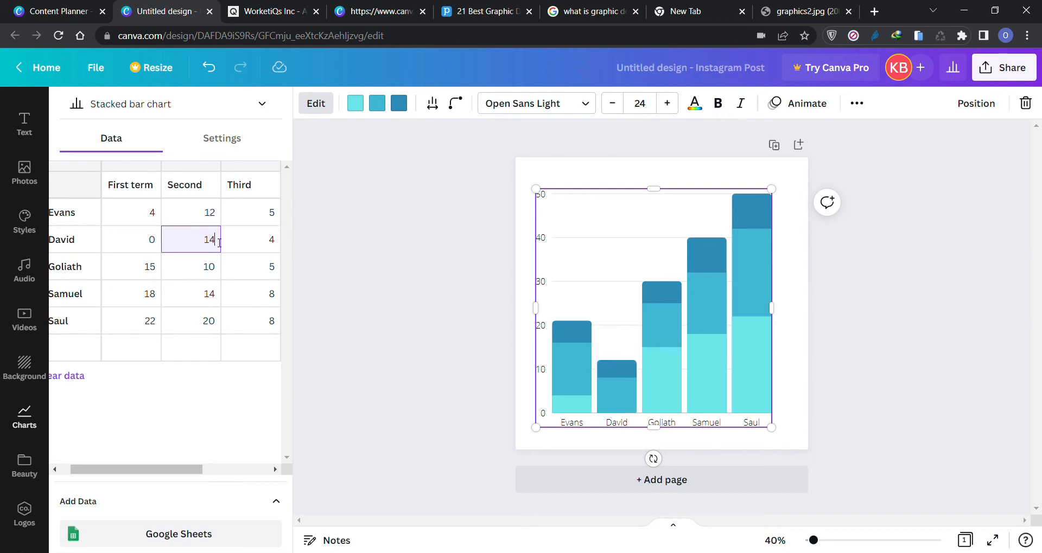
click(252, 244)
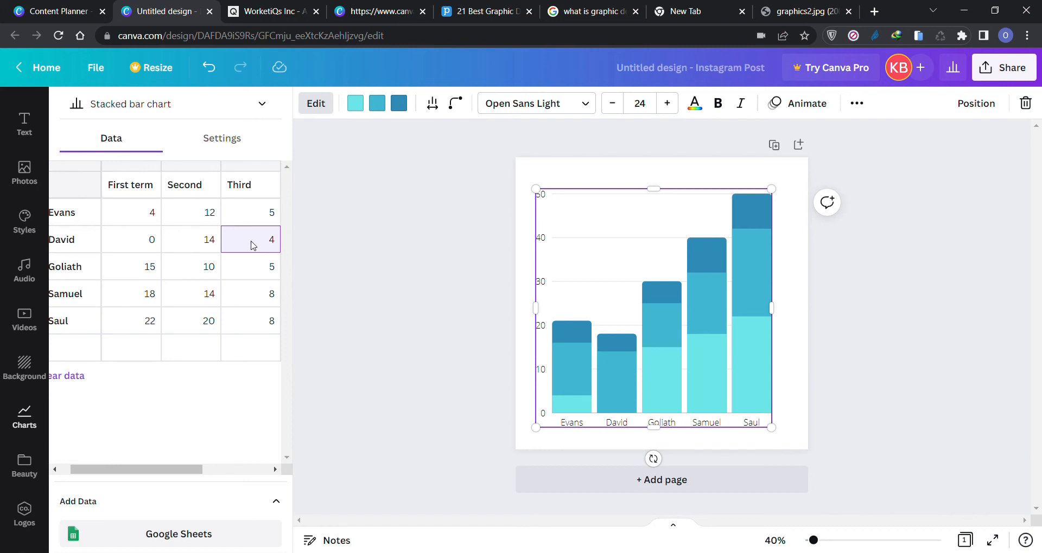
text(12)
Set the third data row's Second value to 3 and its Third value to 29
click(202, 273)
text(3)
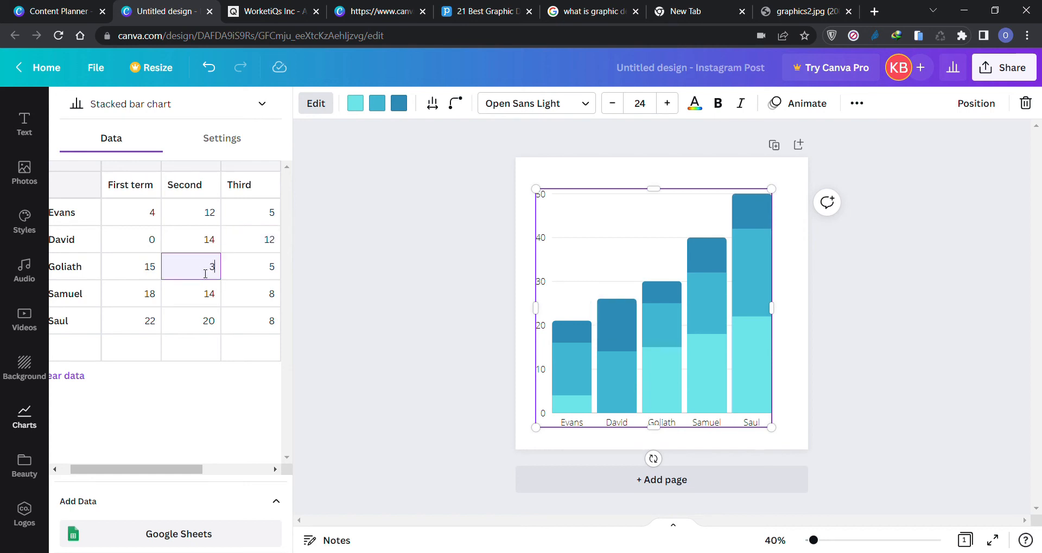
click(248, 269)
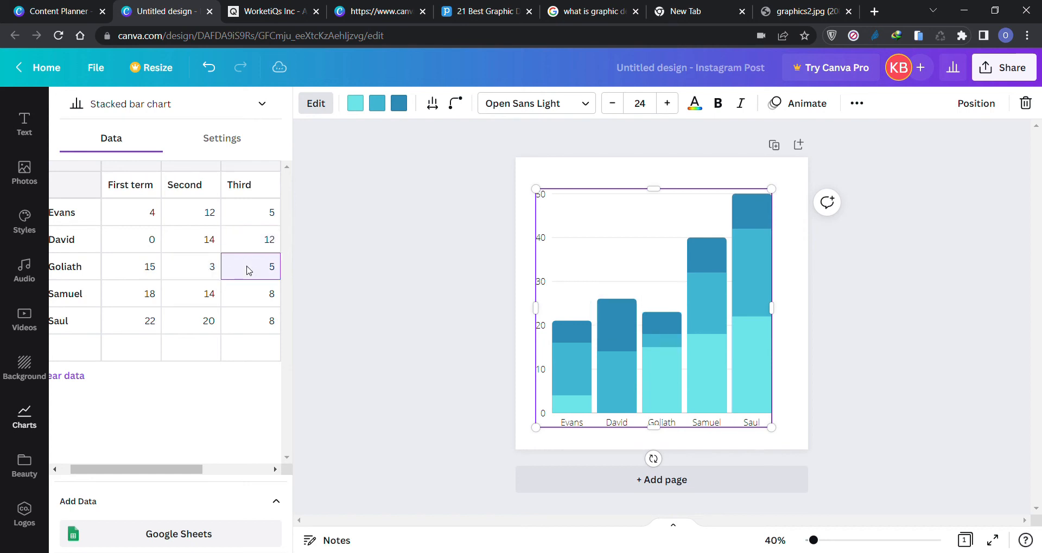
text(29)
click(246, 309)
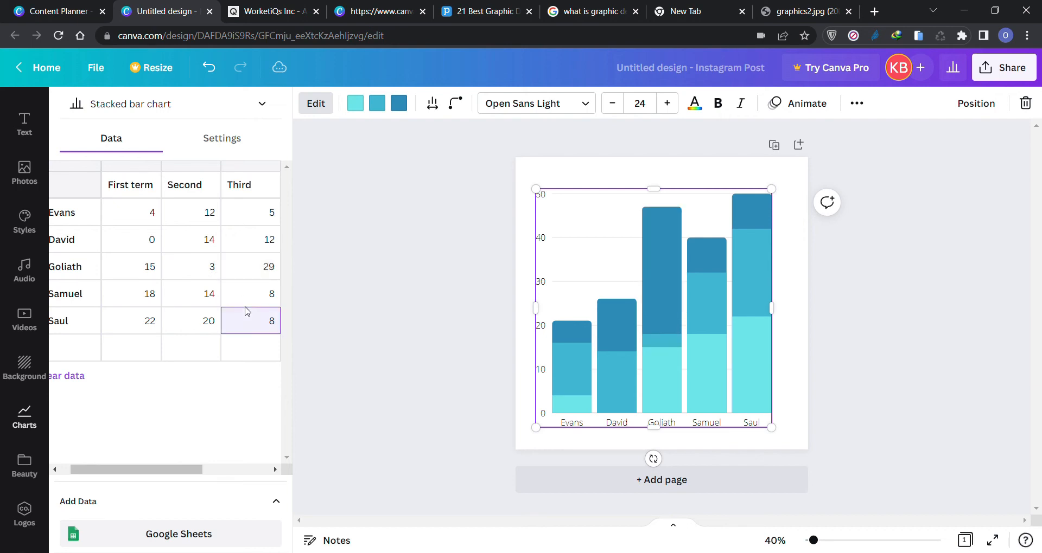
Set the fourth data row's Second value to 12 and its First term value to 3
click(195, 293)
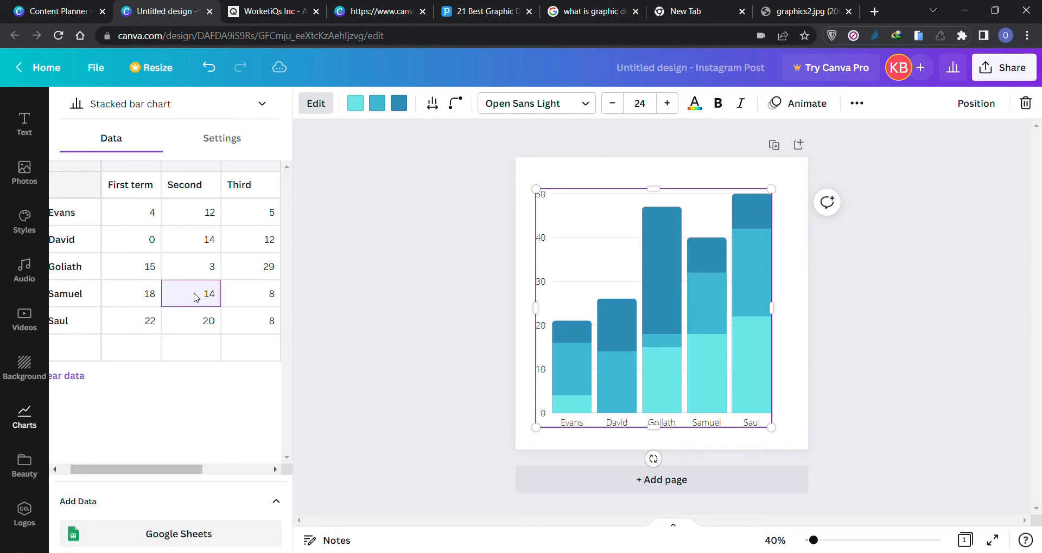
text(12)
click(159, 300)
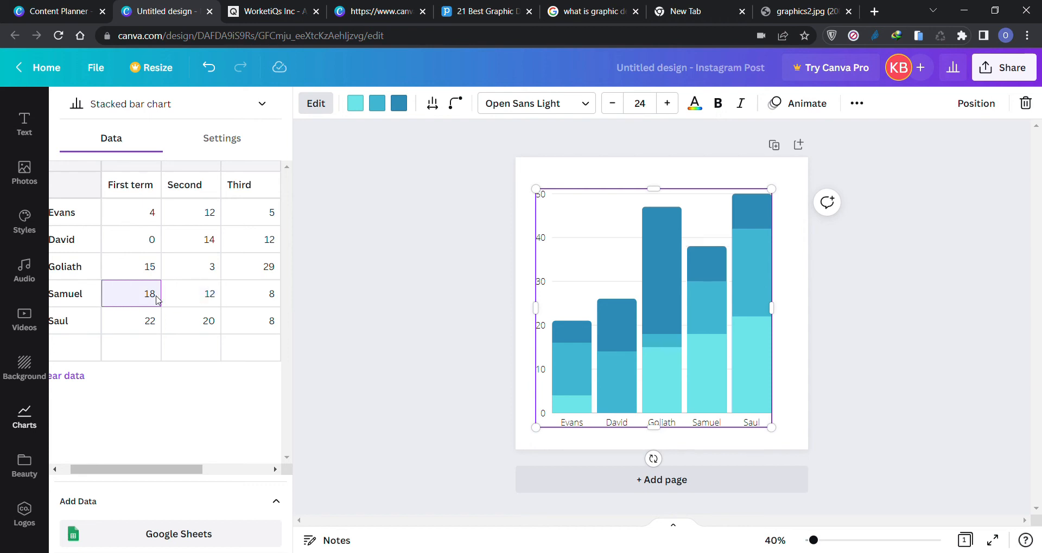
text(3)
click(254, 299)
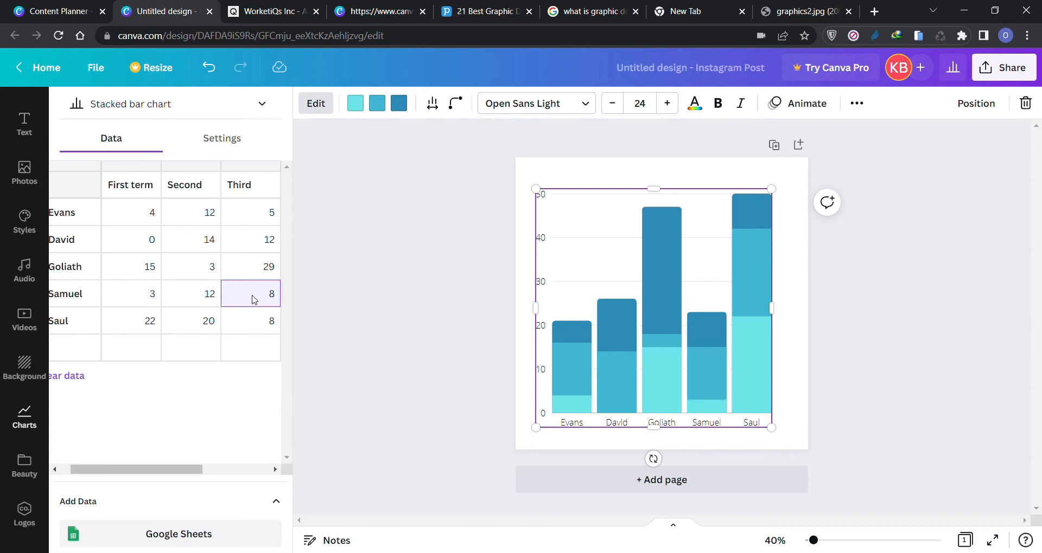
Set the fifth data row's Third value to 23 and leave the chart's data editing
click(240, 320)
text(23)
click(308, 326)
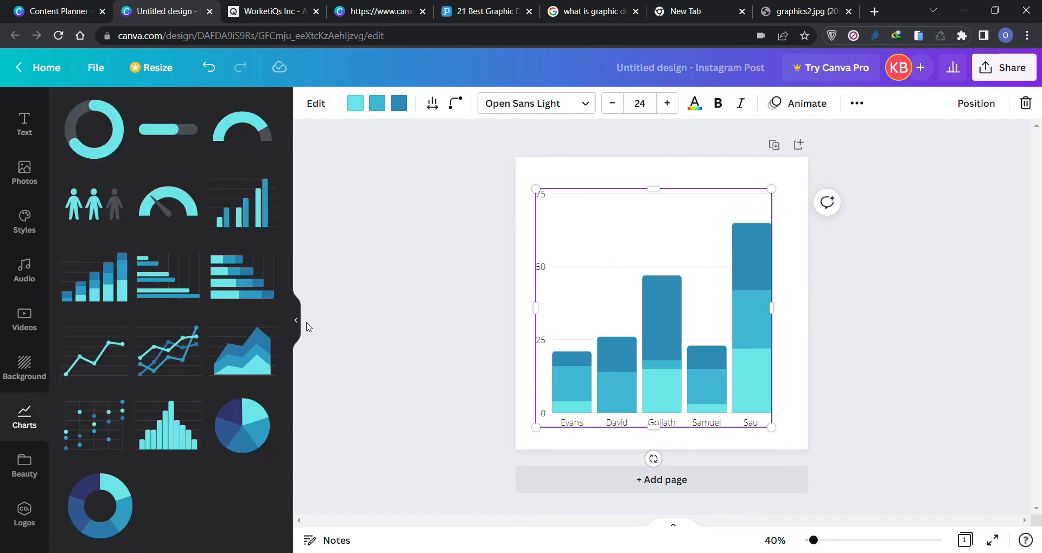
click(390, 348)
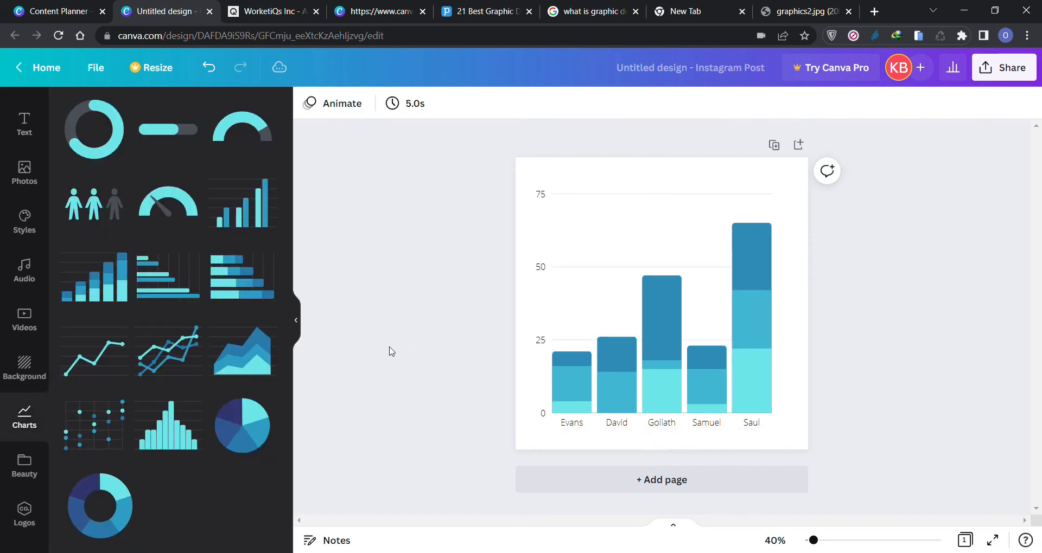
Delete the stacked bar chart from the page
click(662, 381)
click(661, 380)
key(Delete)
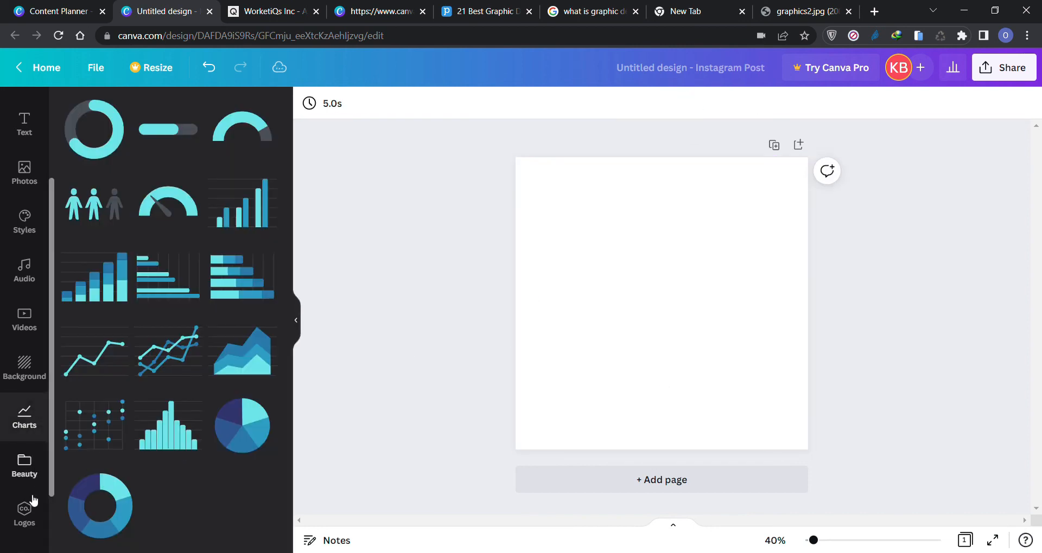
Look through the additional Canva apps for creating, discovering and importing content, and open the Facebook app
scroll(31, 518, down, 2)
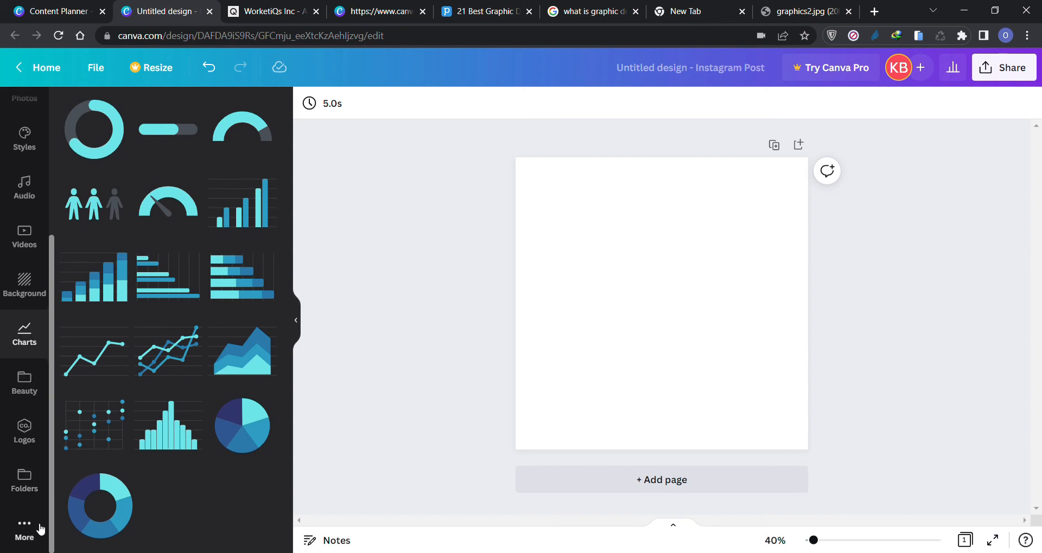
scroll(23, 467, up, 3)
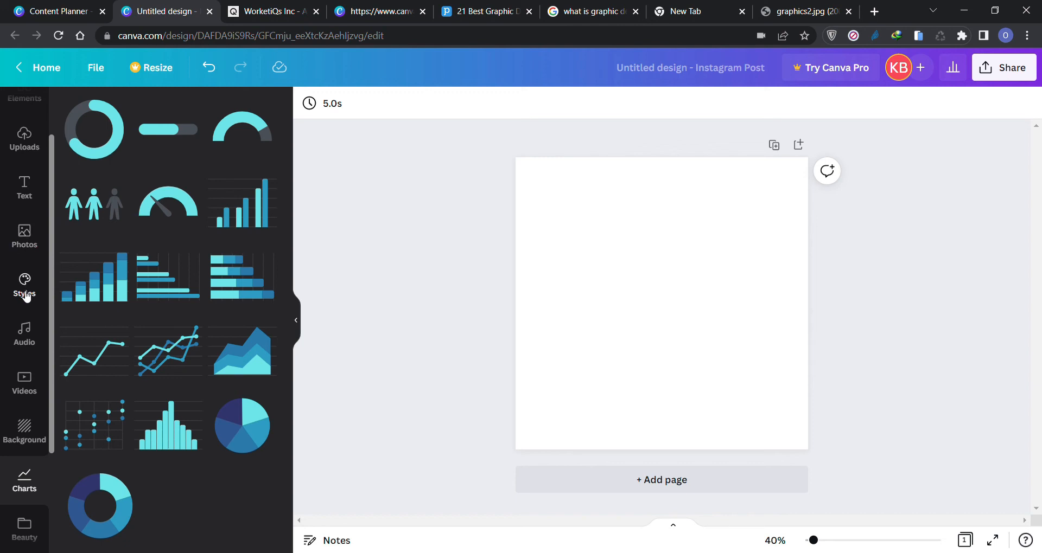
scroll(33, 489, down, 3)
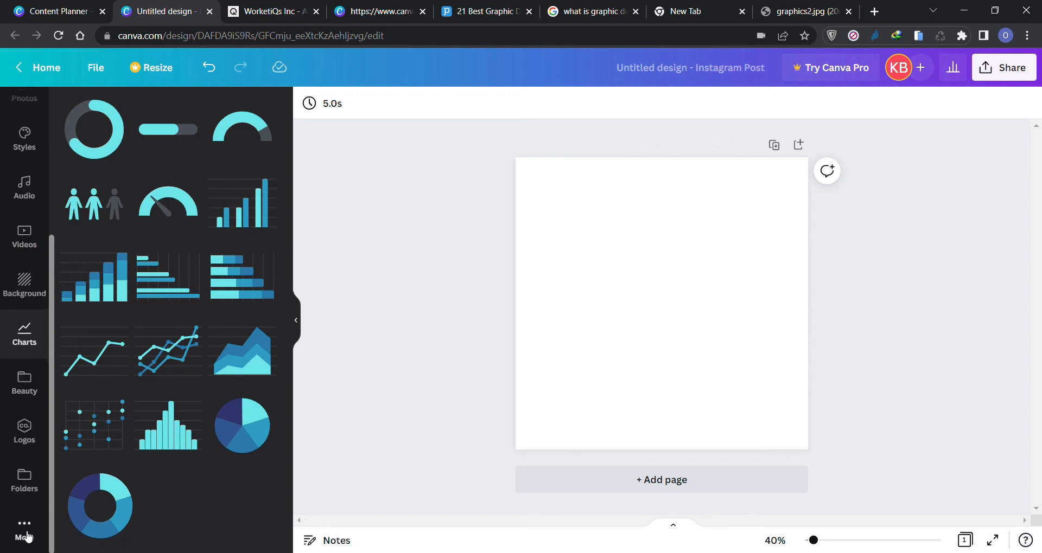
click(24, 529)
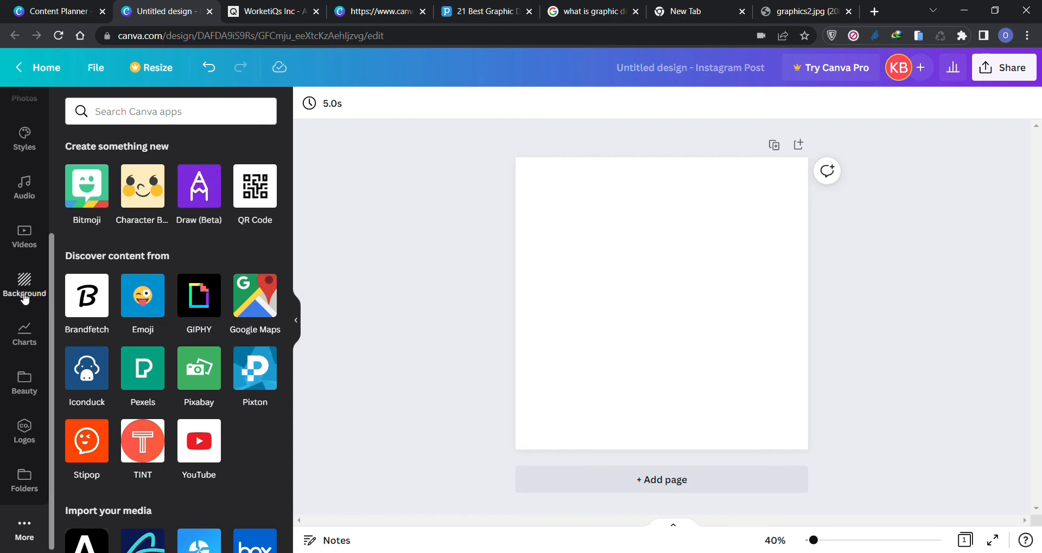
mouse_move(128, 459)
scroll(128, 459, down, 6)
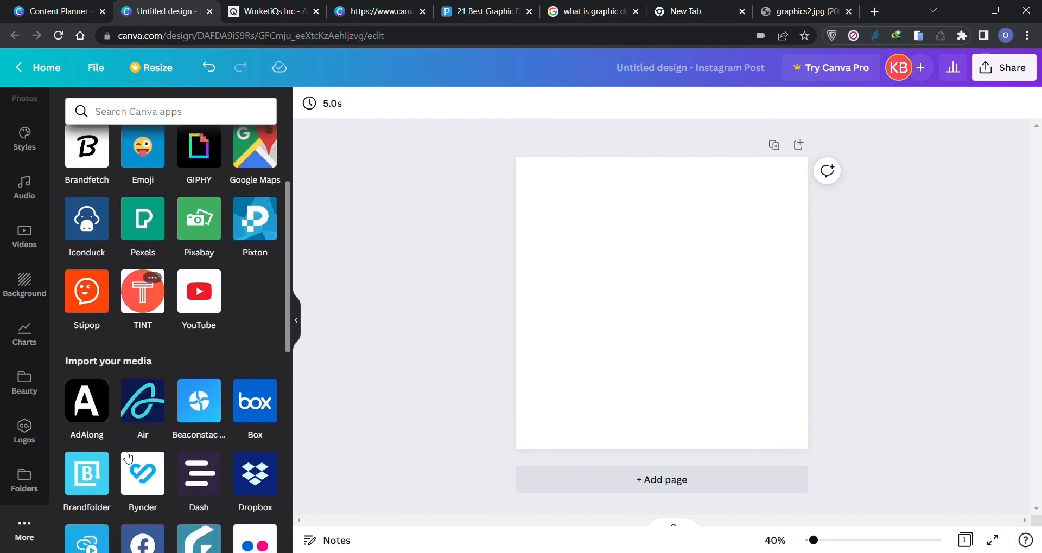
scroll(125, 456, down, 2)
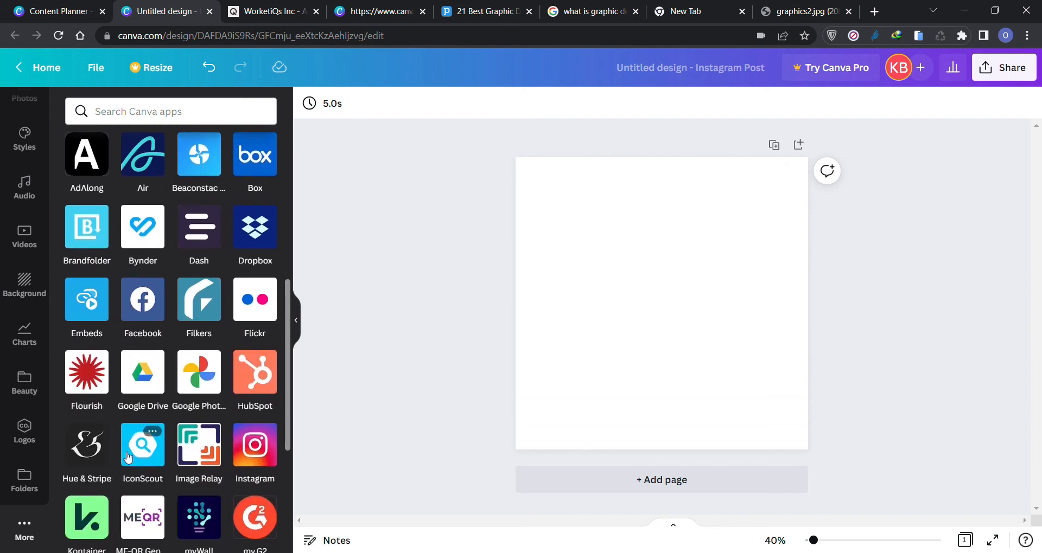
click(144, 309)
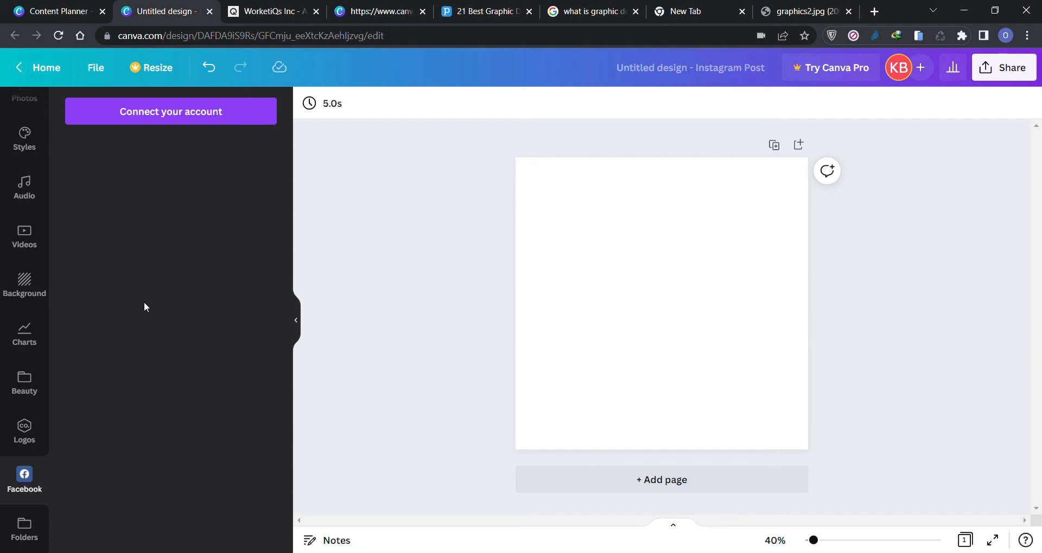
Look through the project folders, the Beauty folder's options and its rename-and-share settings, and close them without changes
click(24, 529)
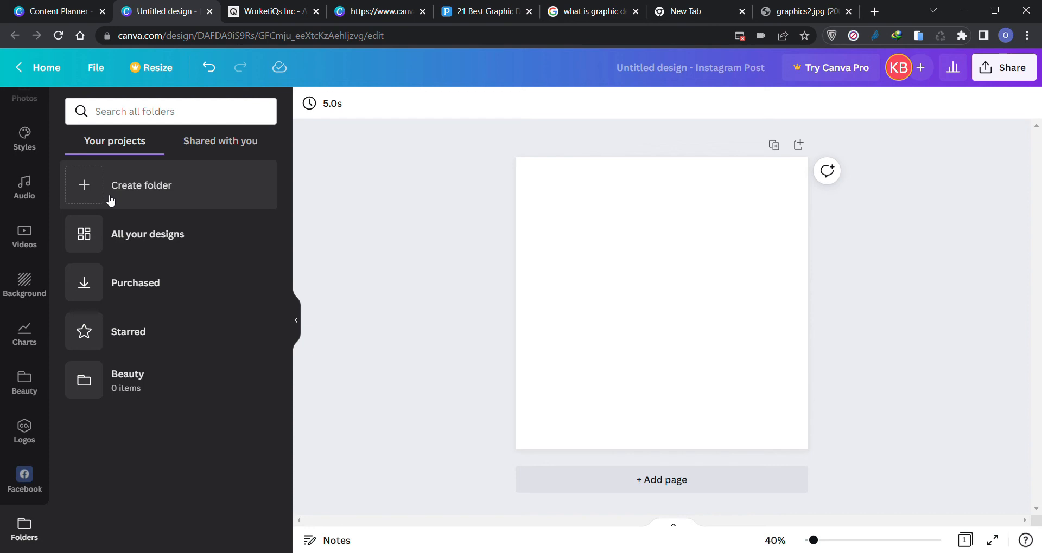
click(127, 399)
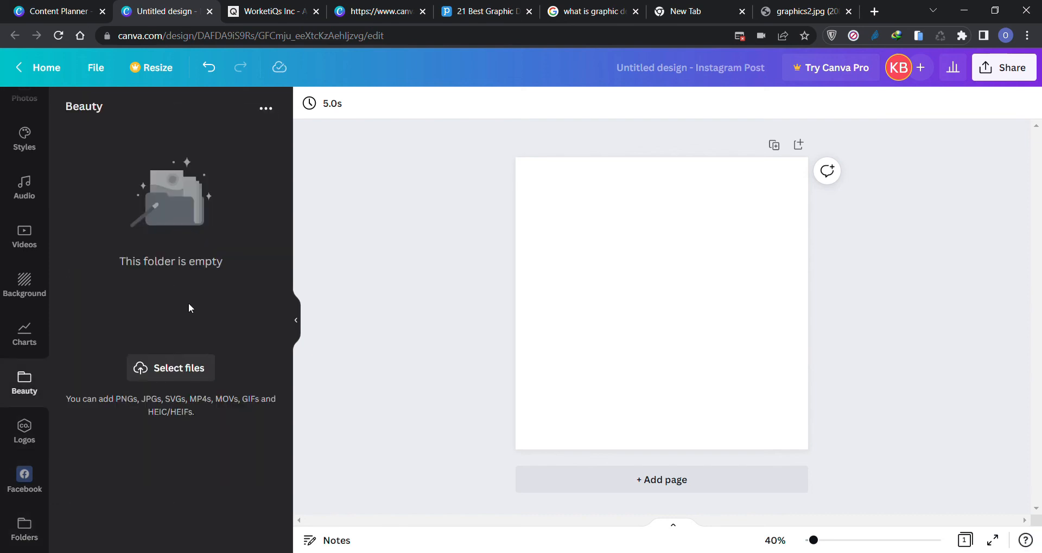
click(265, 108)
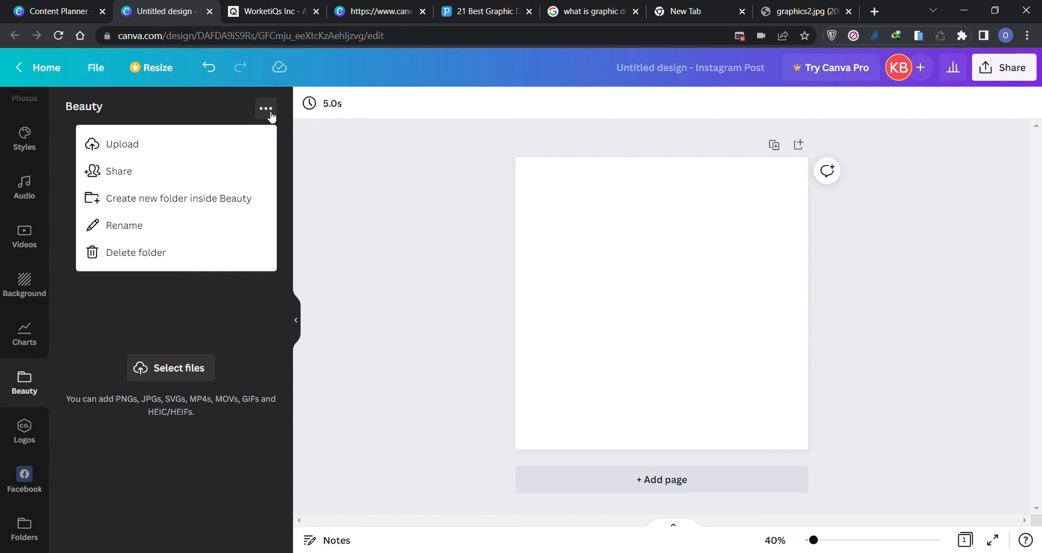
click(175, 172)
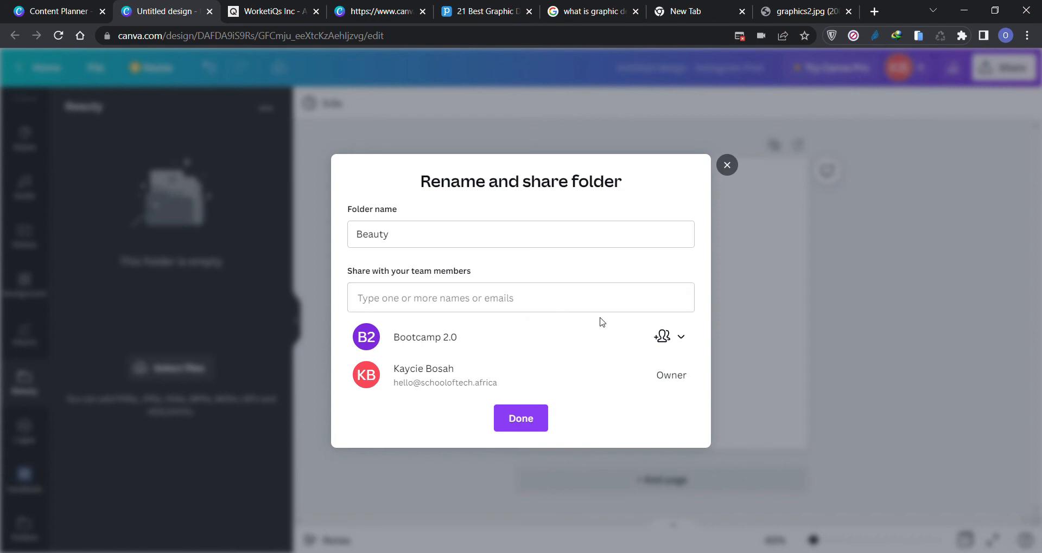
click(728, 165)
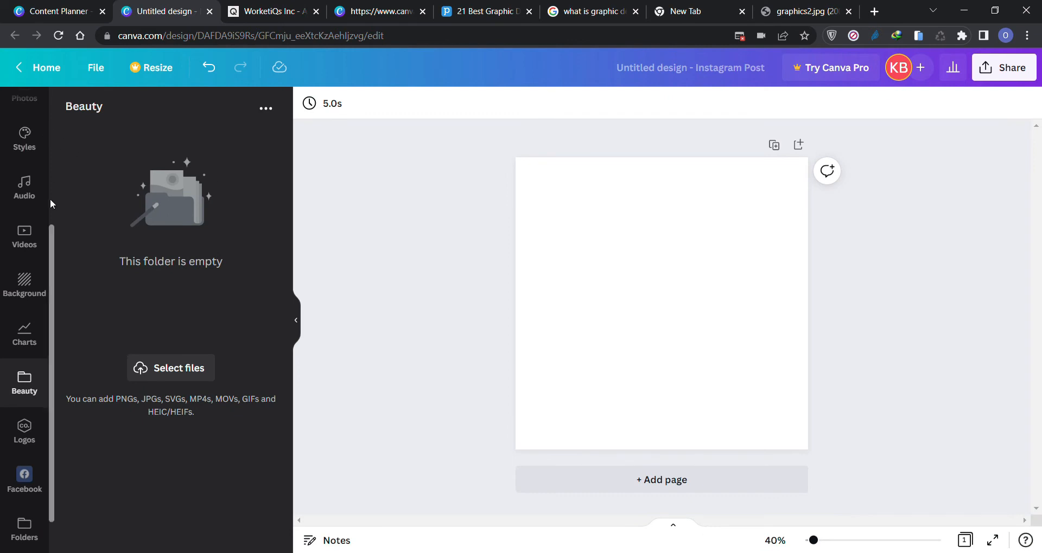
Return to the home page and reopen the most recent unnamed Instagram Post design from your projects
scroll(34, 221, up, 4)
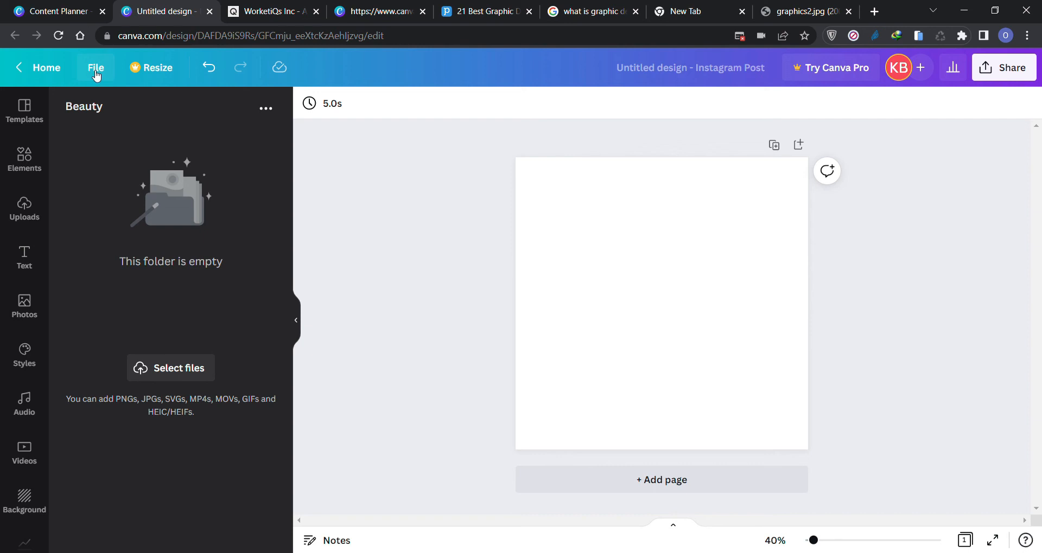
click(61, 74)
click(173, 80)
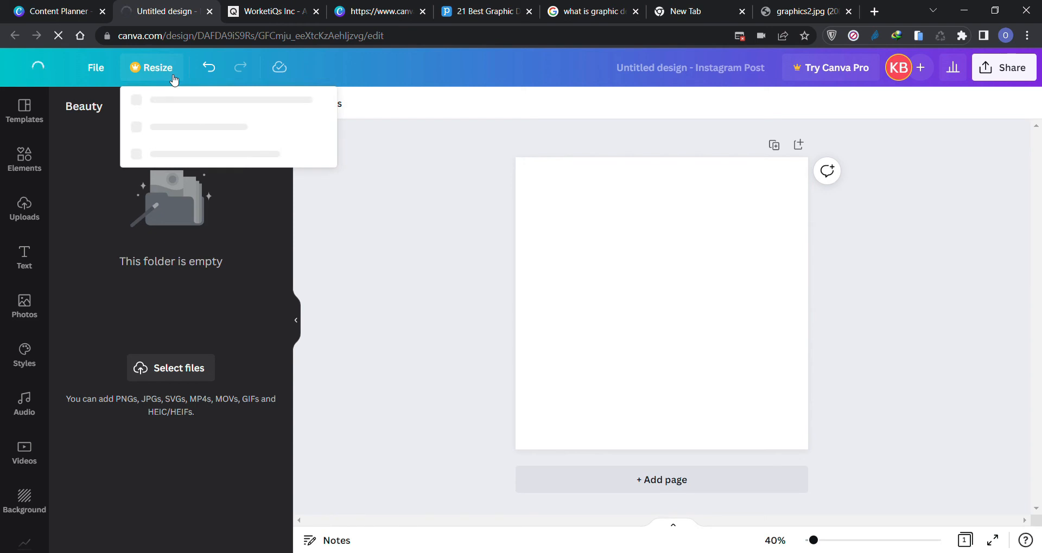
click(325, 226)
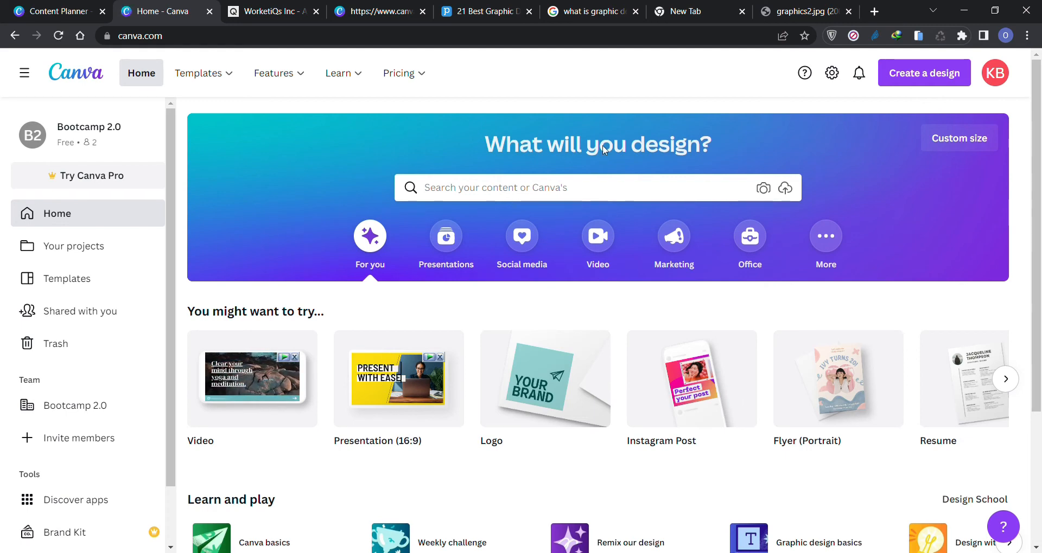
click(118, 263)
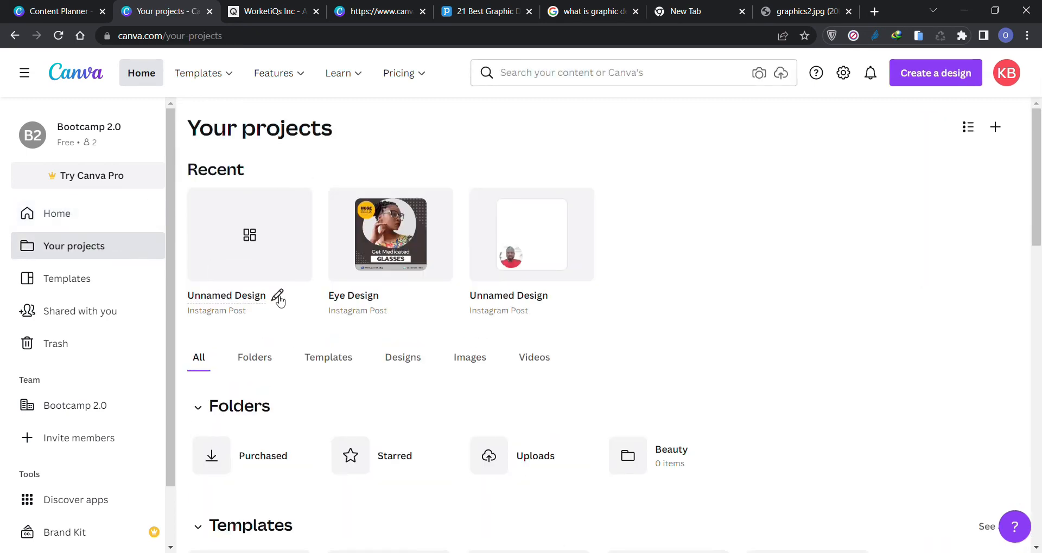
click(277, 295)
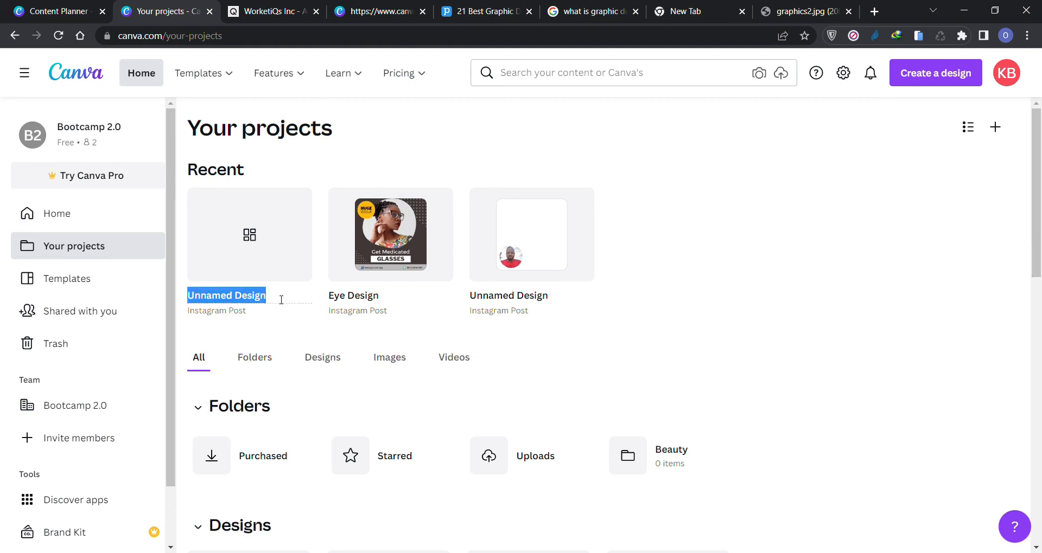
click(229, 263)
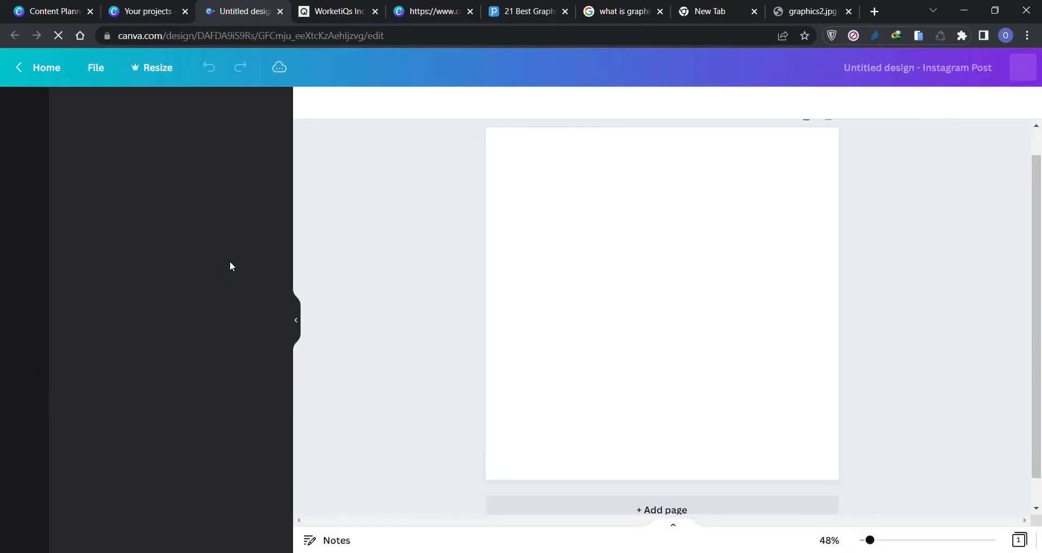
Rename the design as "YouTube Bootcamp Class"
click(689, 69)
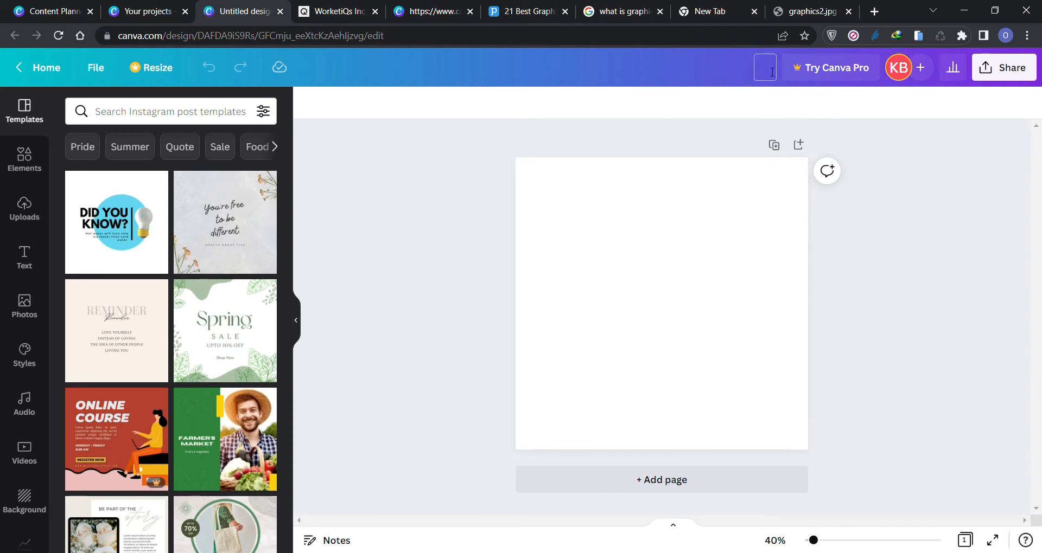
text(Youtube Bo)
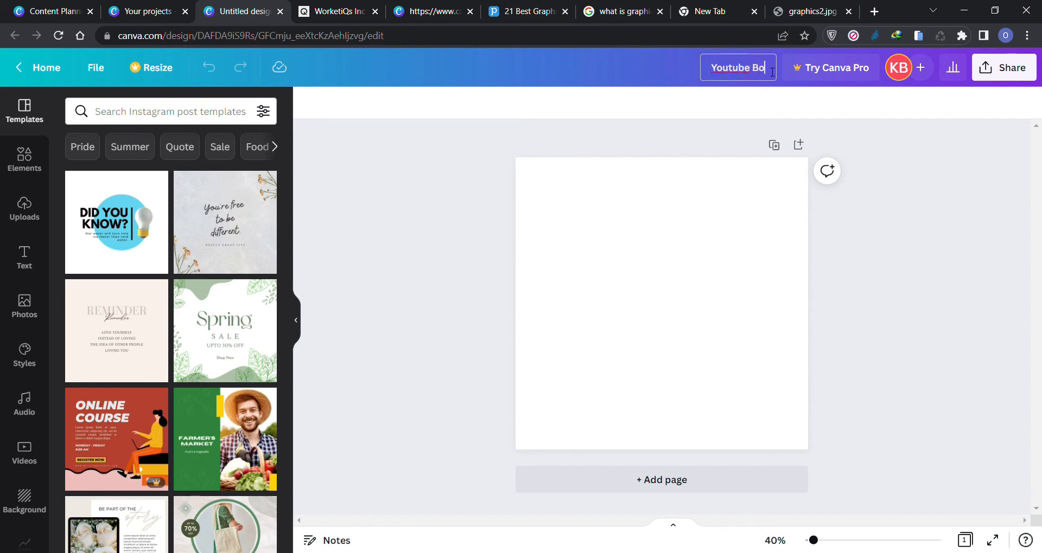
text(otcamp )
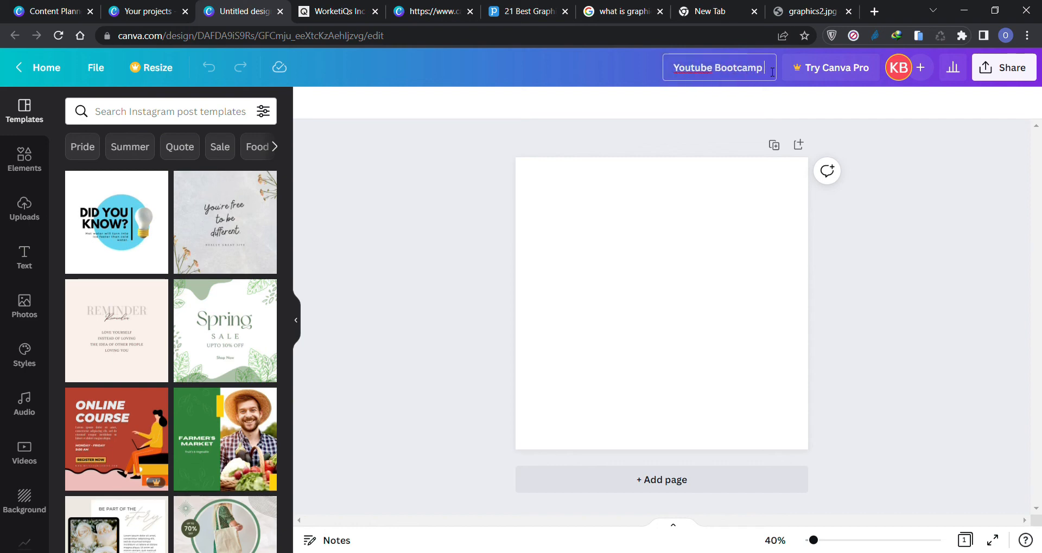
text(Class)
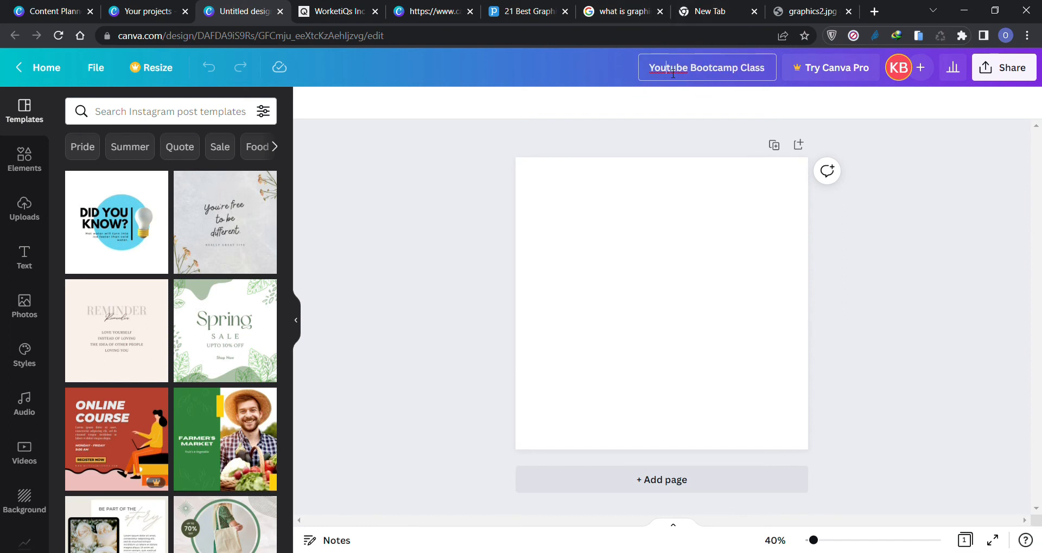
text(T)
click(595, 69)
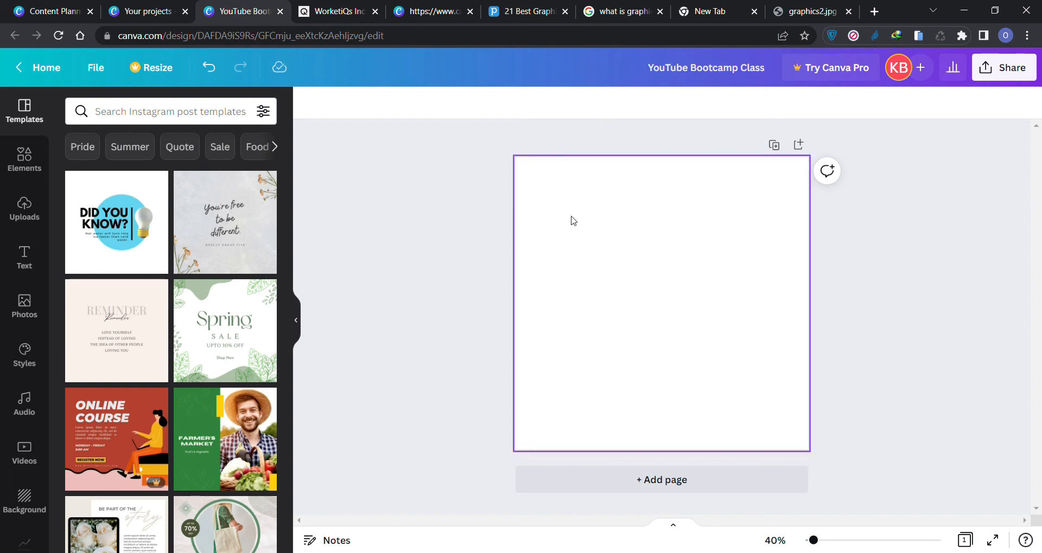
click(577, 239)
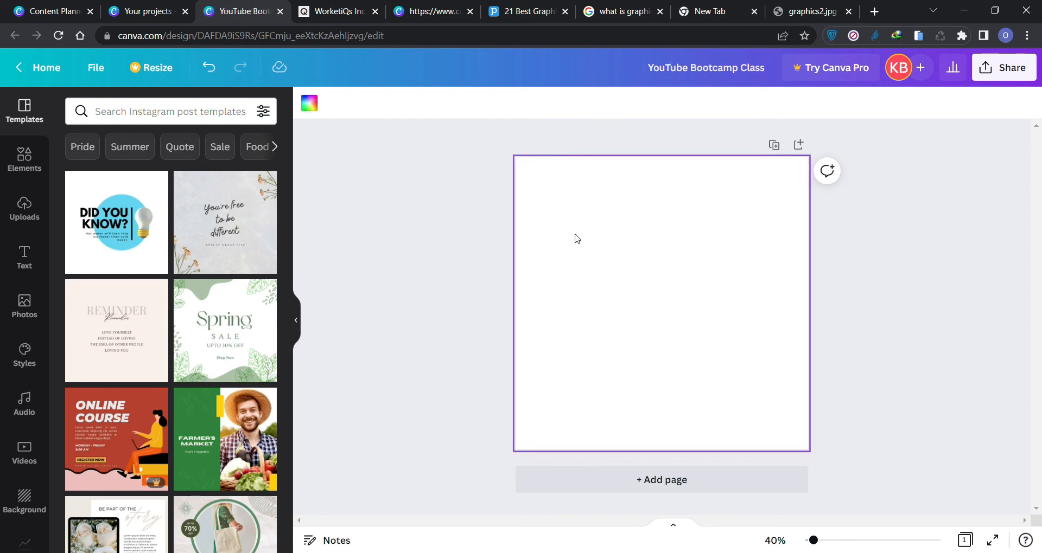
click(434, 266)
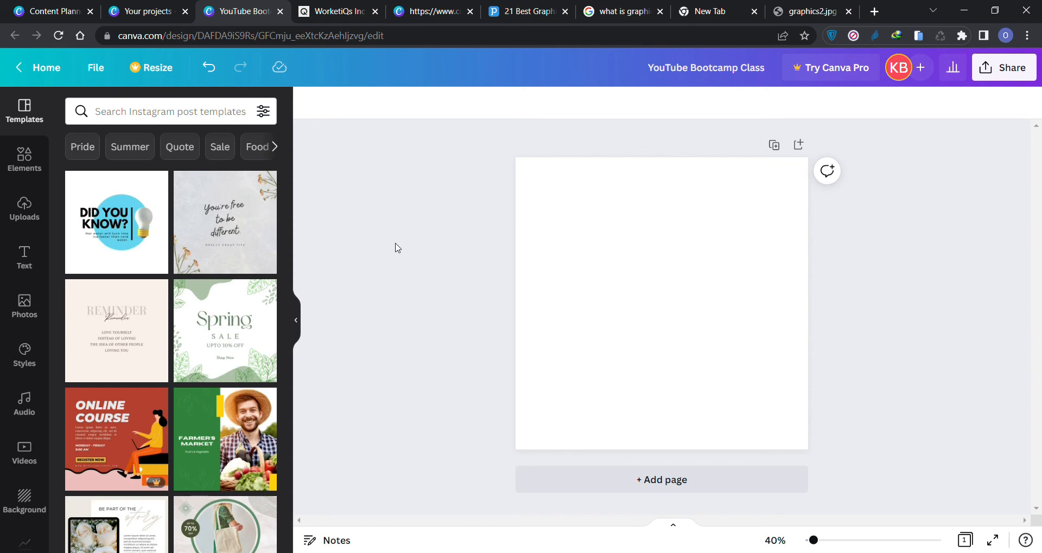
Show the Frame elements, try the square frame with one rounded corner on the page, and delete it
click(25, 160)
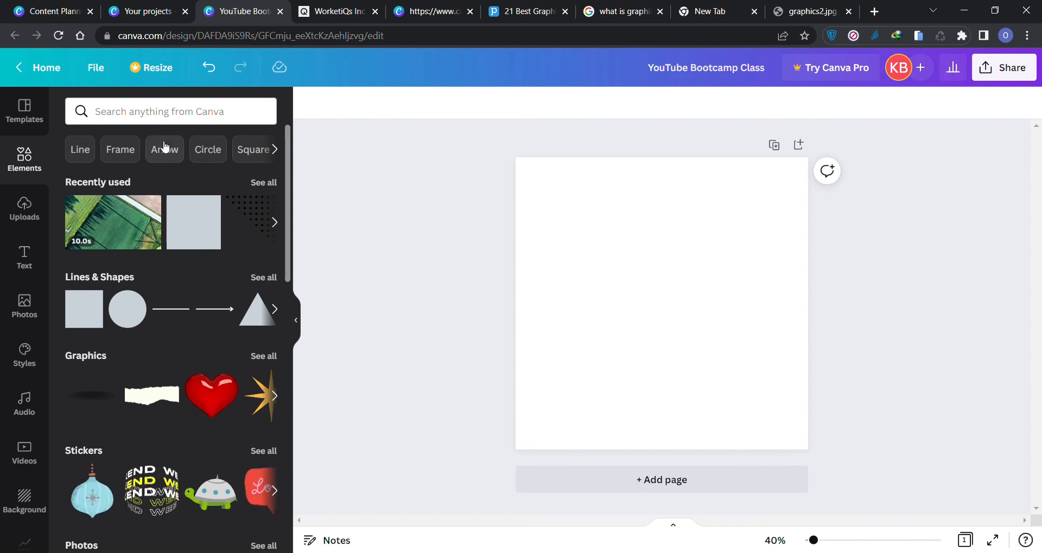
click(125, 154)
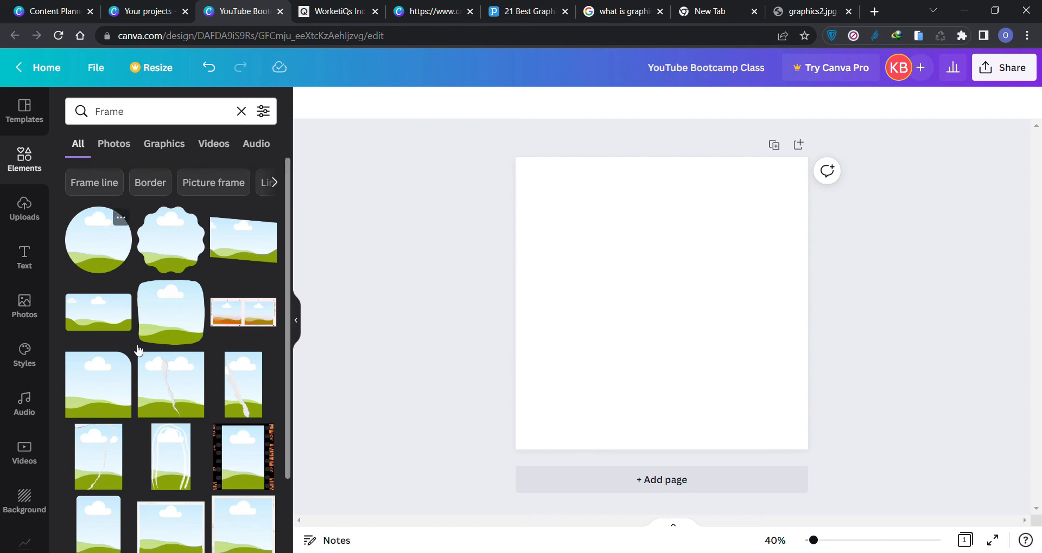
click(97, 385)
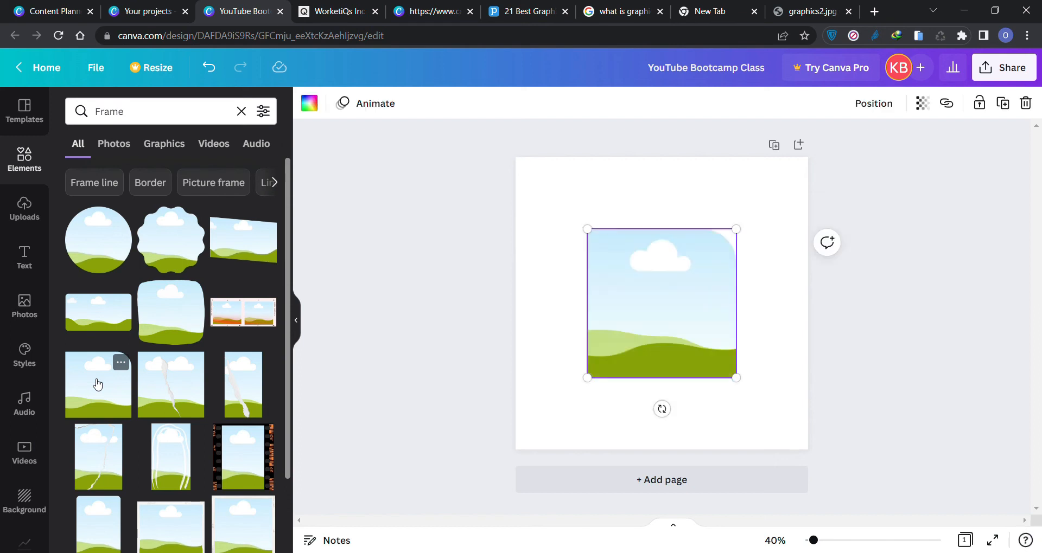
click(766, 363)
click(690, 340)
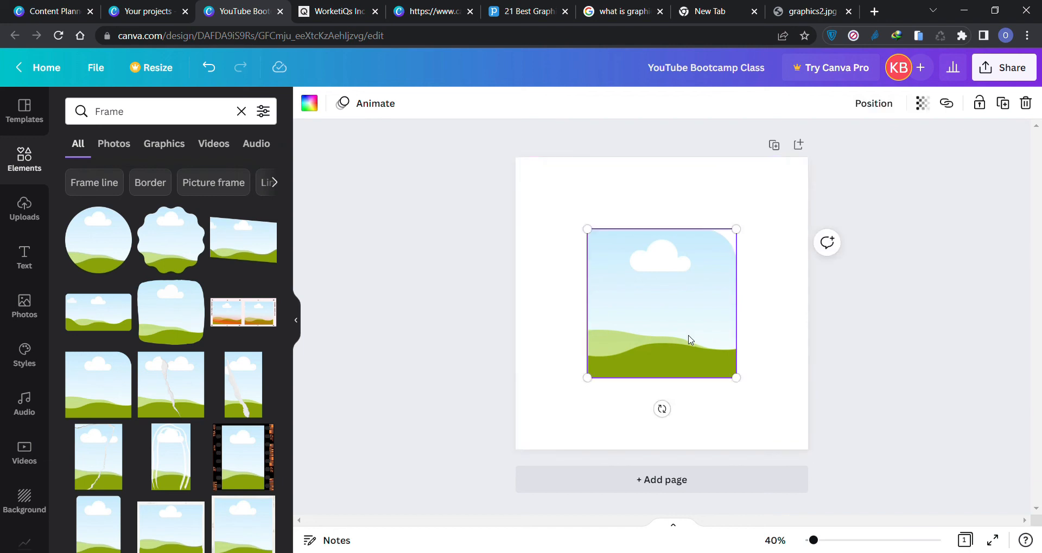
key(Delete)
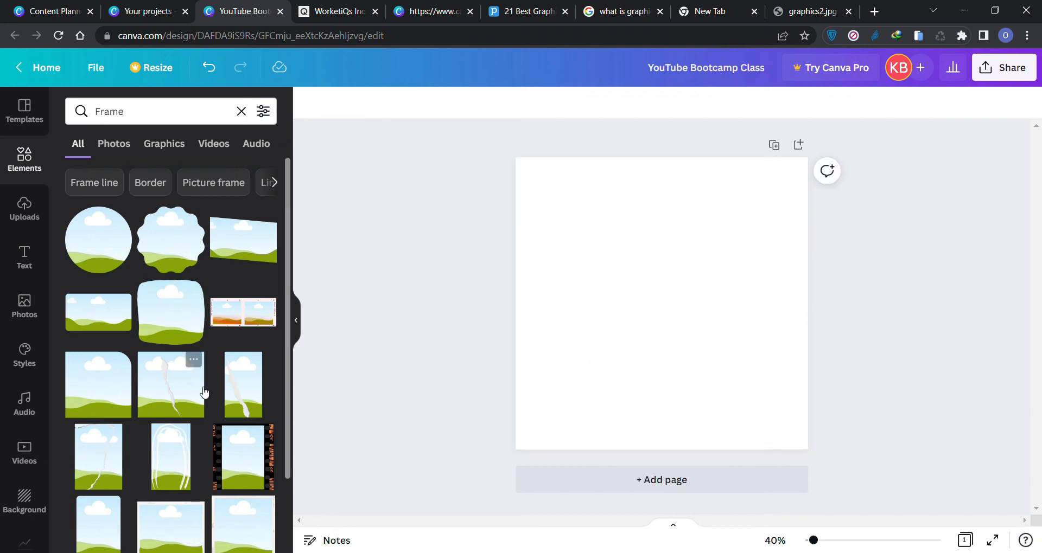
Add the upright triangle frame to the page, rotate it about 90° clockwise and move it slightly up
scroll(204, 392, down, 3)
scroll(204, 392, down, 5)
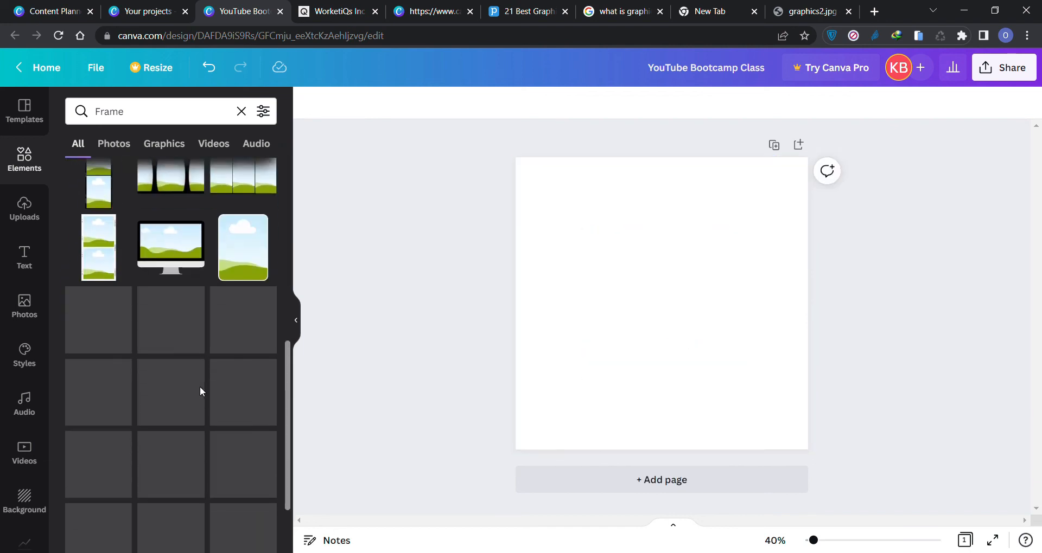
scroll(204, 392, down, 5)
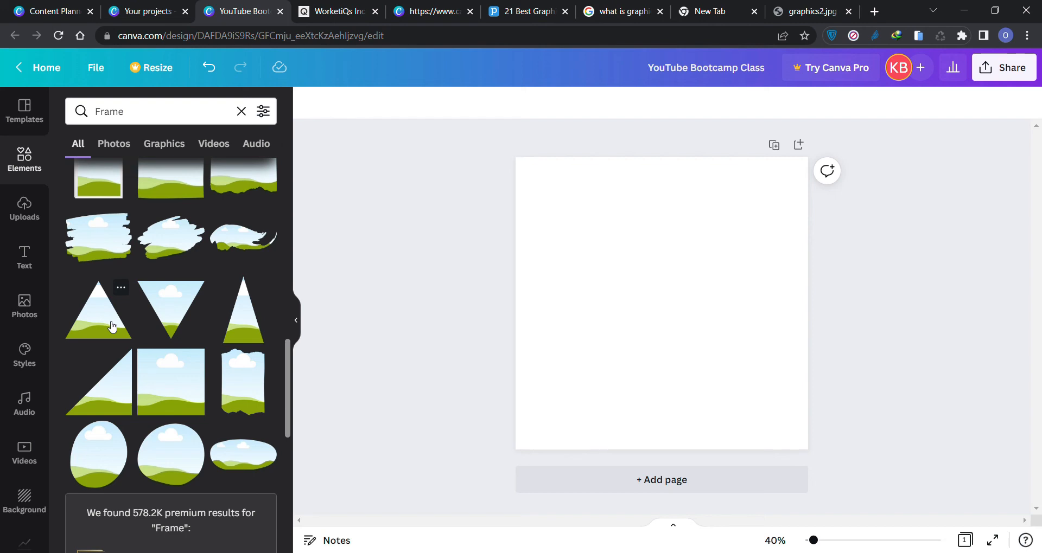
click(112, 325)
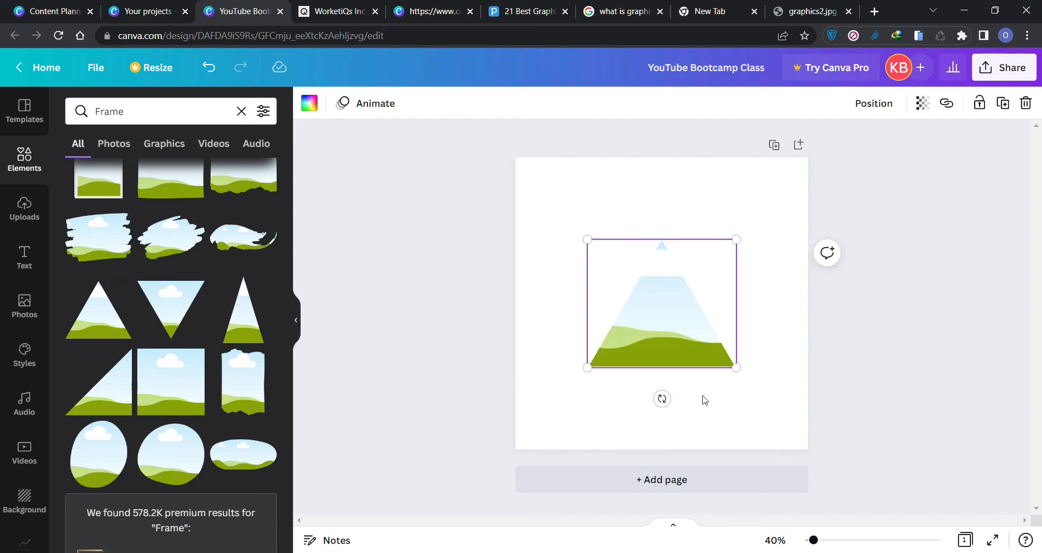
drag(663, 400, 535, 311)
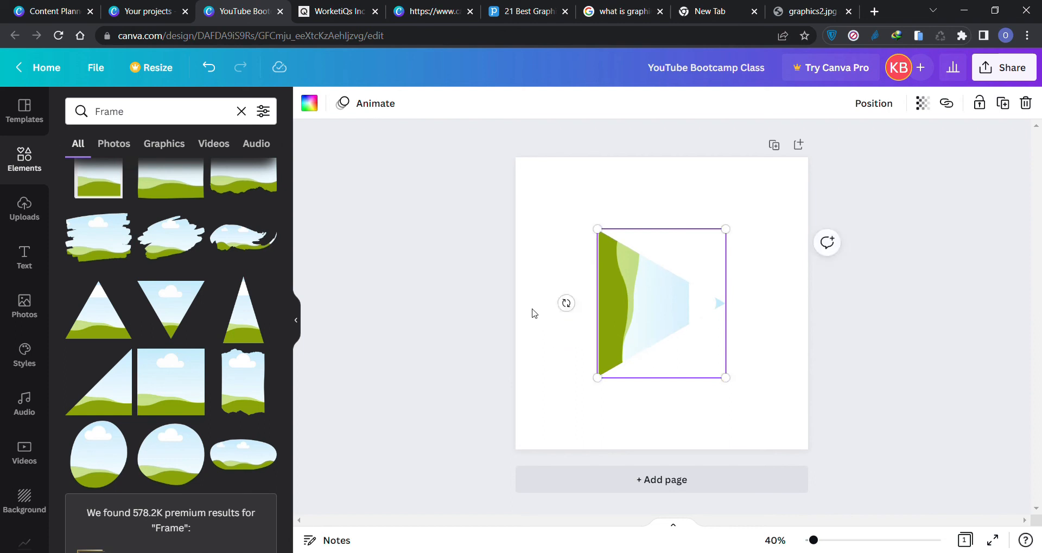
drag(643, 323, 644, 296)
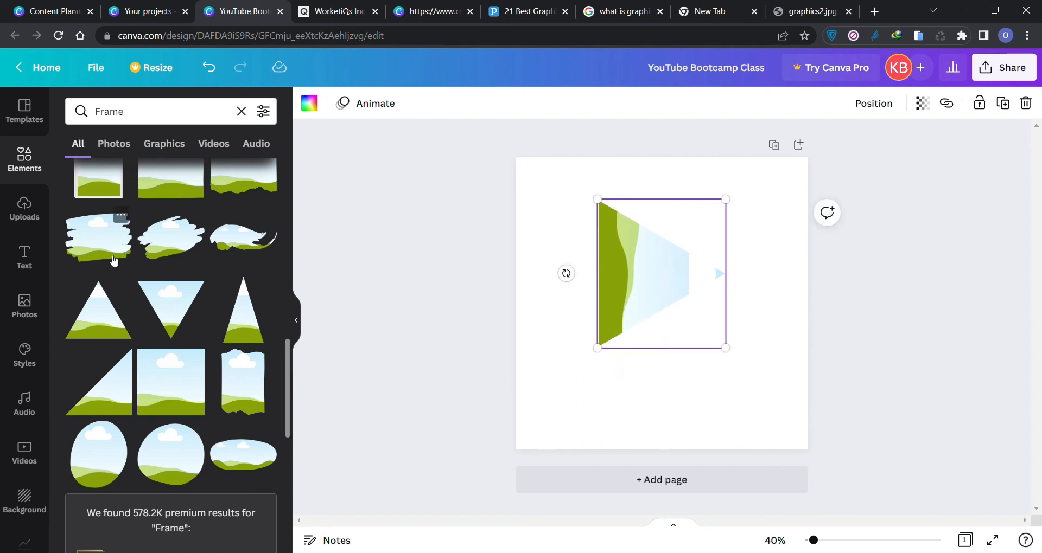
Search the photos for "computer" and fill the triangle frame with the photo of a person working at a laptop
click(28, 301)
click(163, 123)
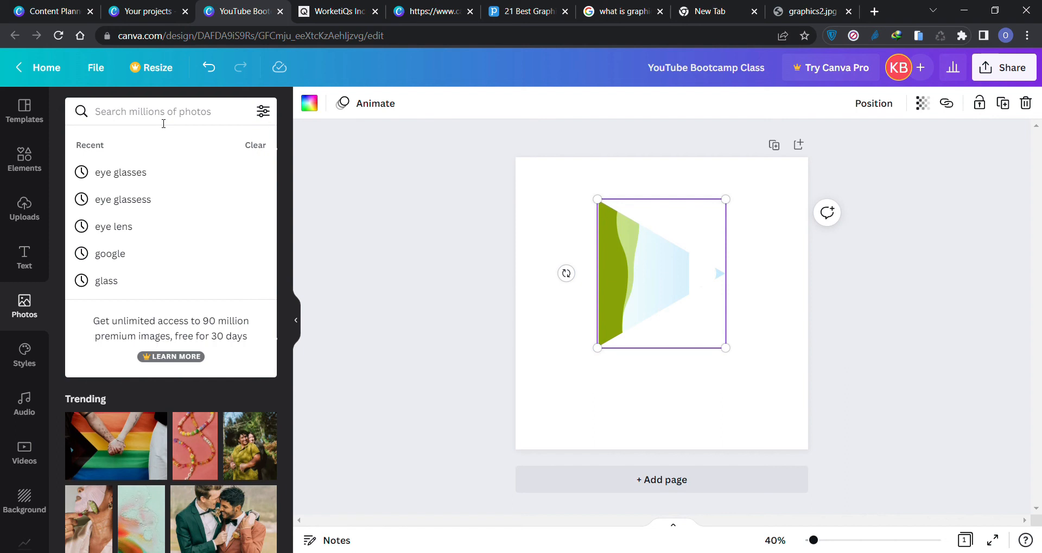
text(computer)
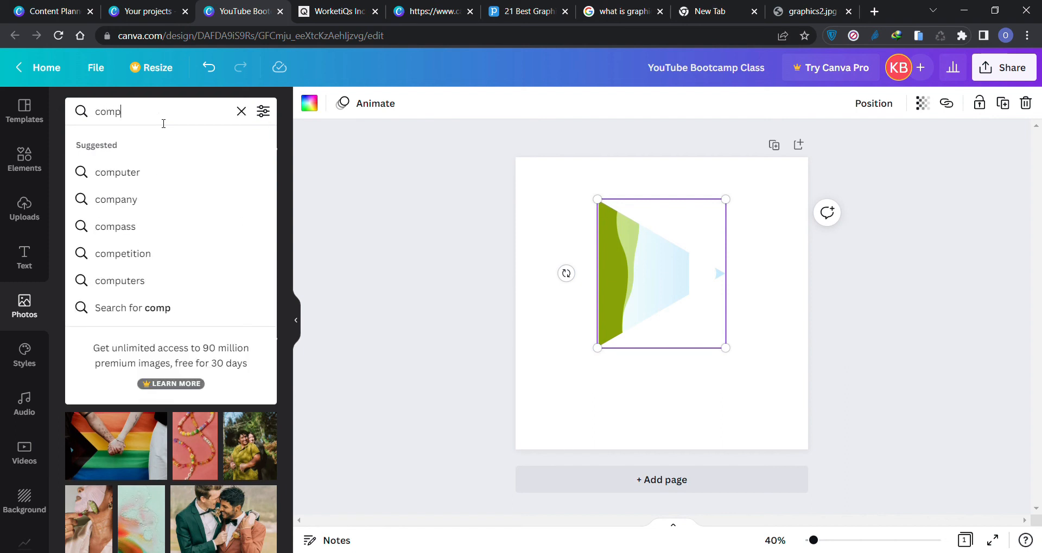
key(Return)
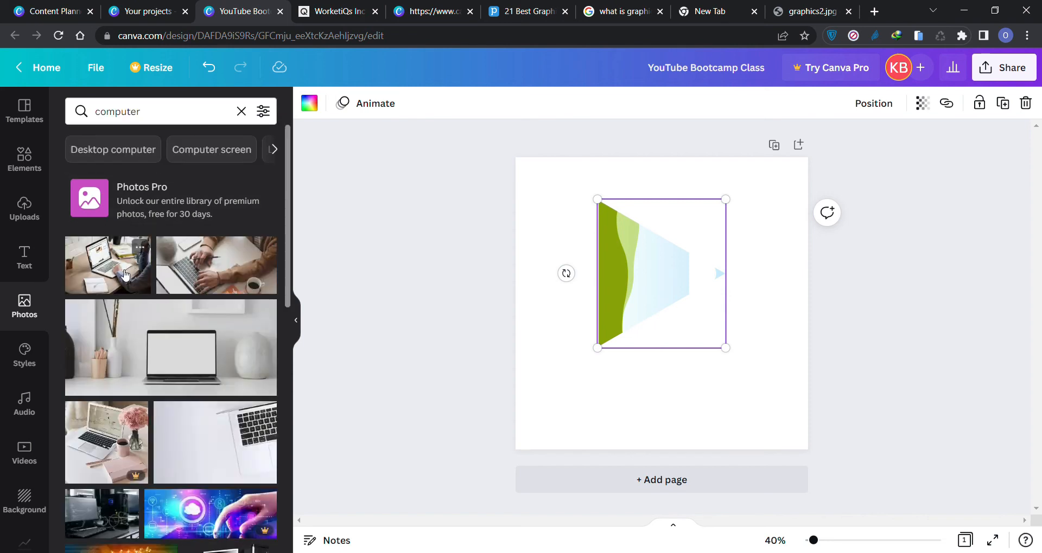
drag(124, 275, 623, 273)
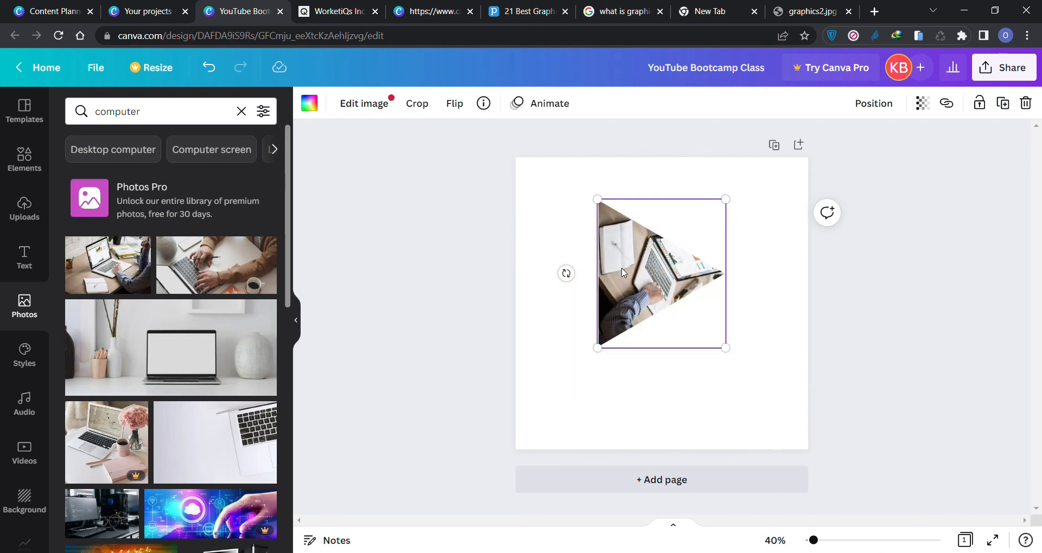
Enlarge the photo inside the triangle frame and shift it slightly up within the crop
double_click(622, 273)
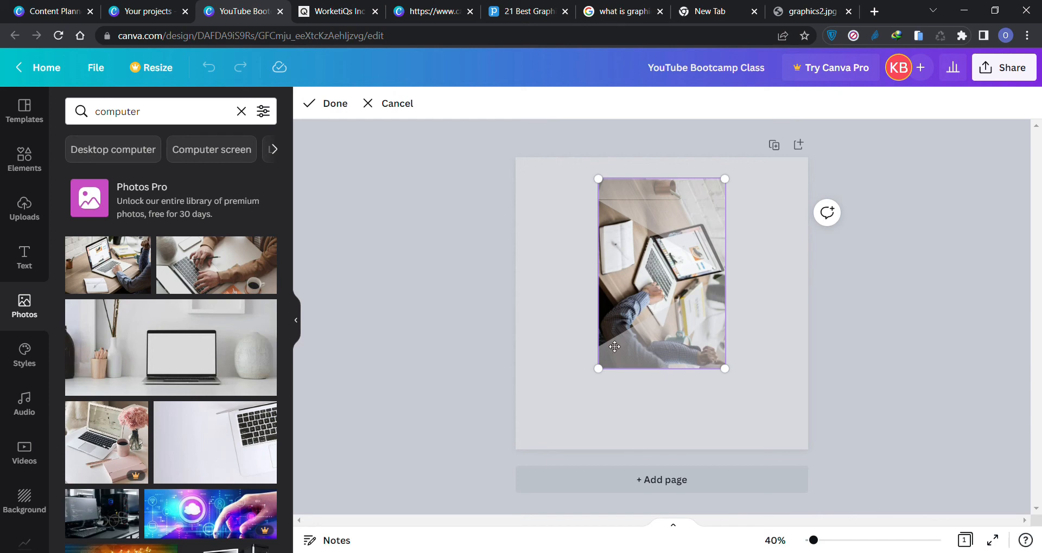
drag(599, 371, 584, 391)
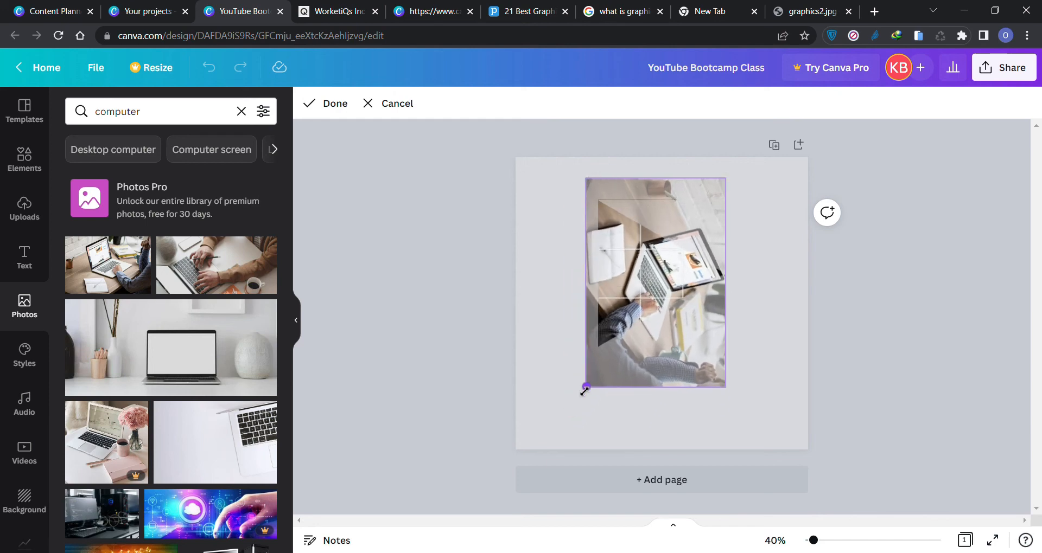
drag(610, 288, 610, 279)
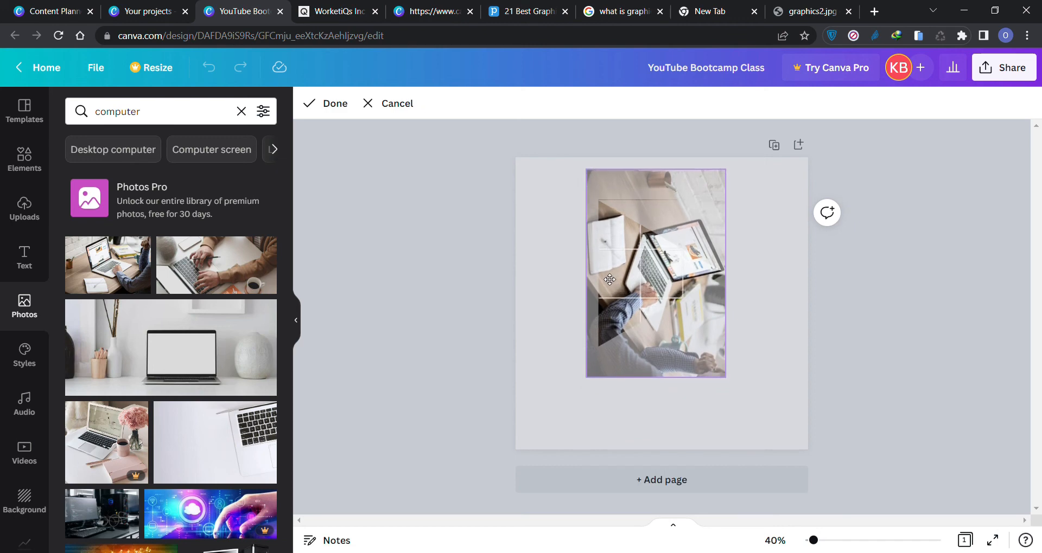
click(879, 320)
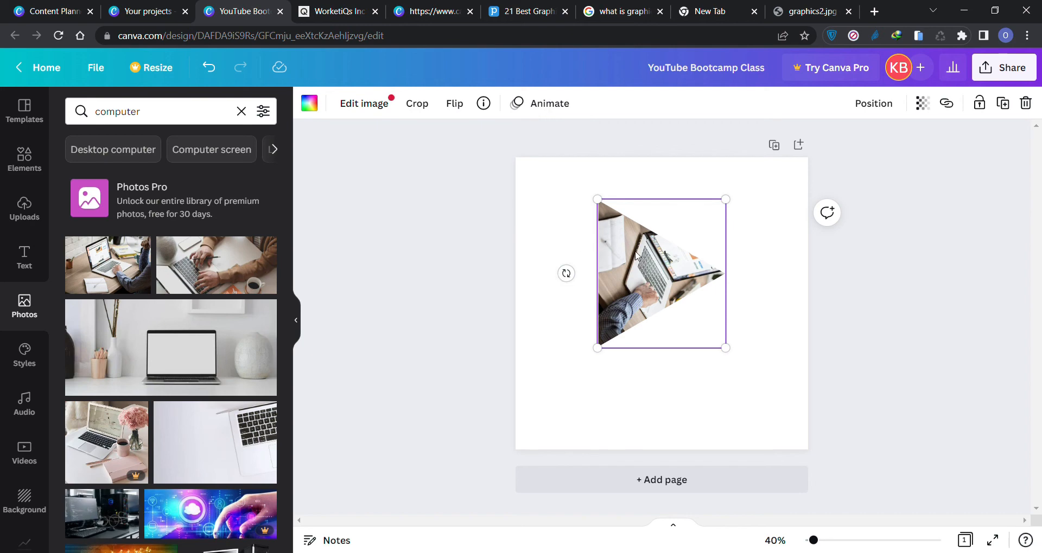
Try flipping the triangle frame's photo horizontally and vertically several times
click(465, 112)
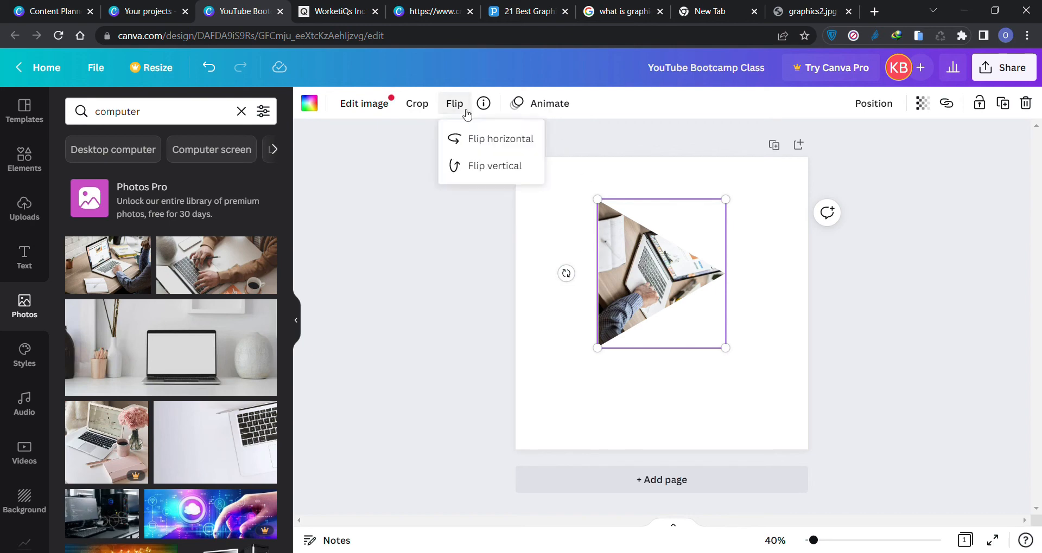
click(486, 140)
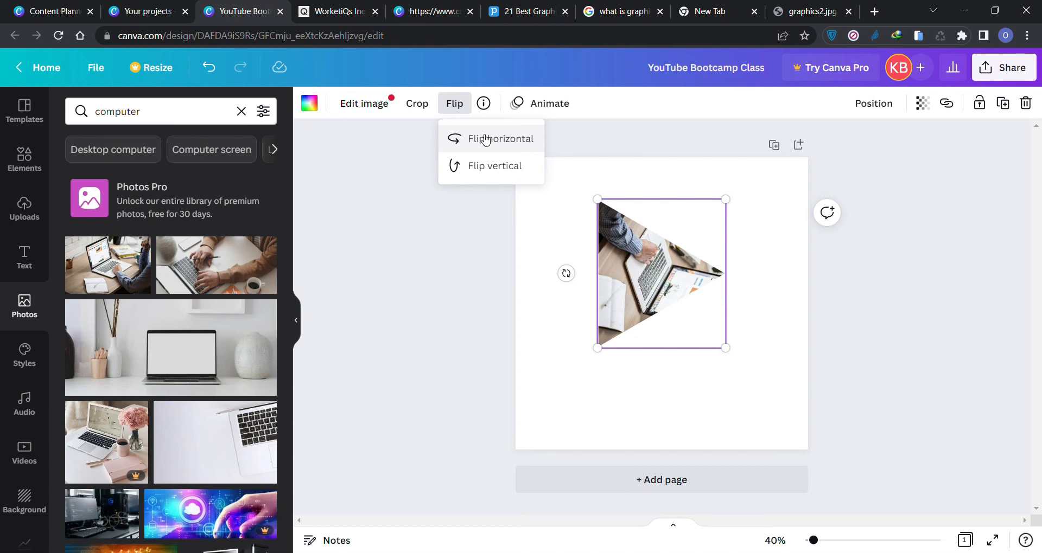
click(487, 169)
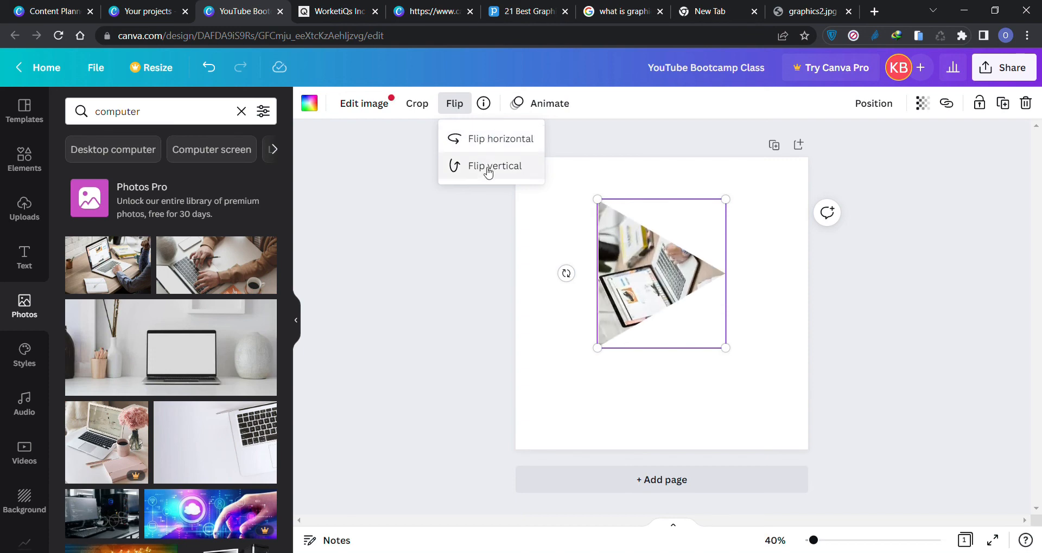
click(488, 149)
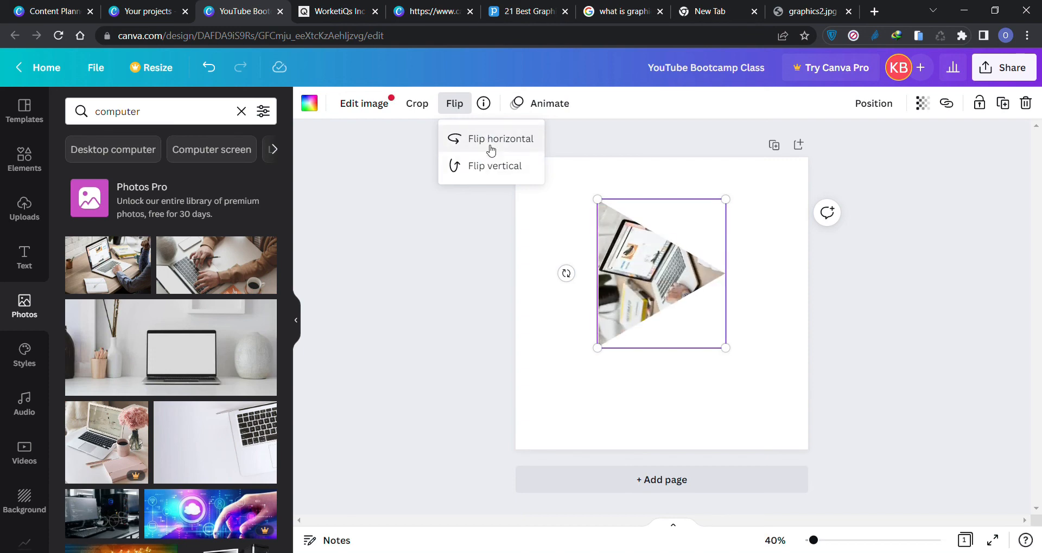
click(495, 168)
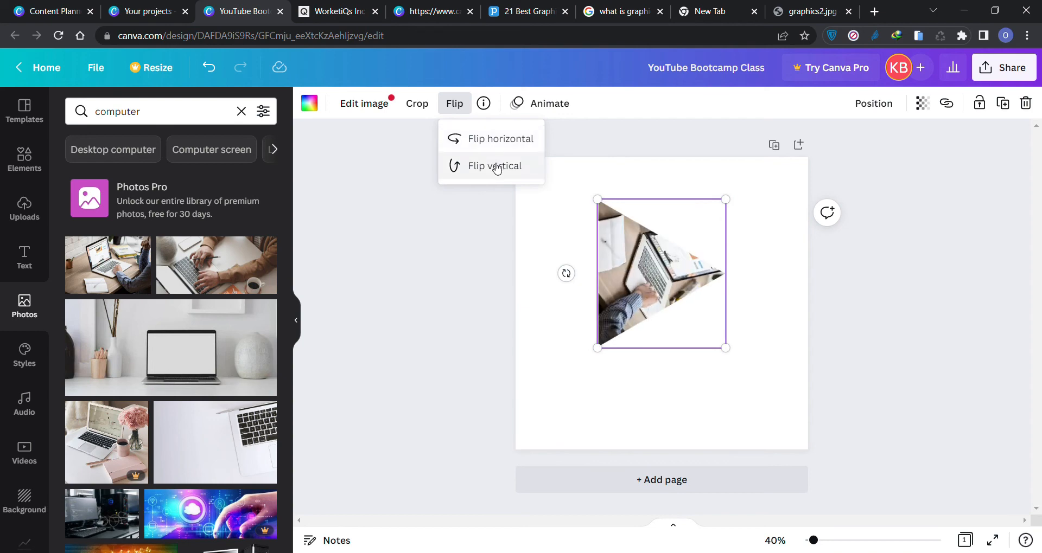
click(488, 149)
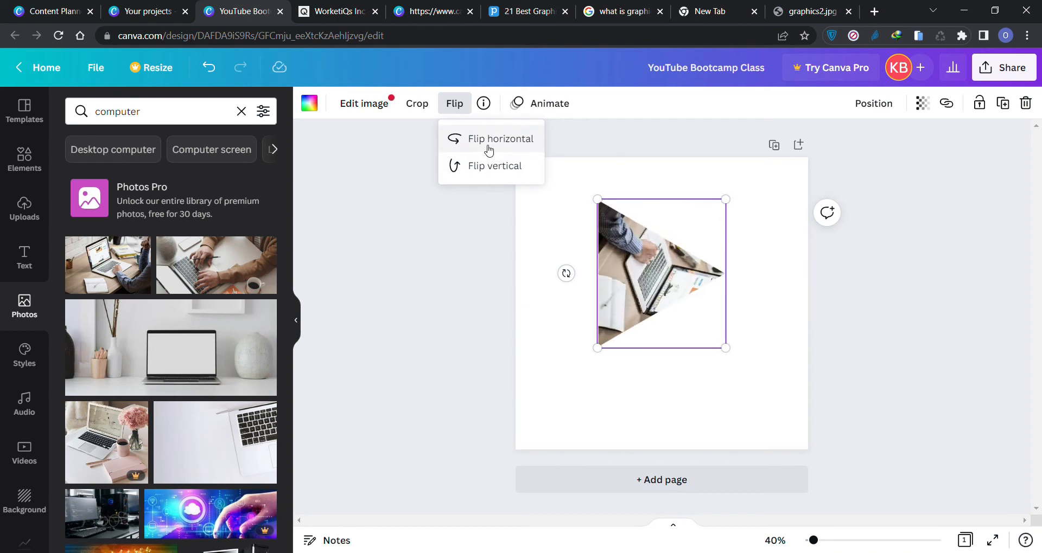
click(489, 150)
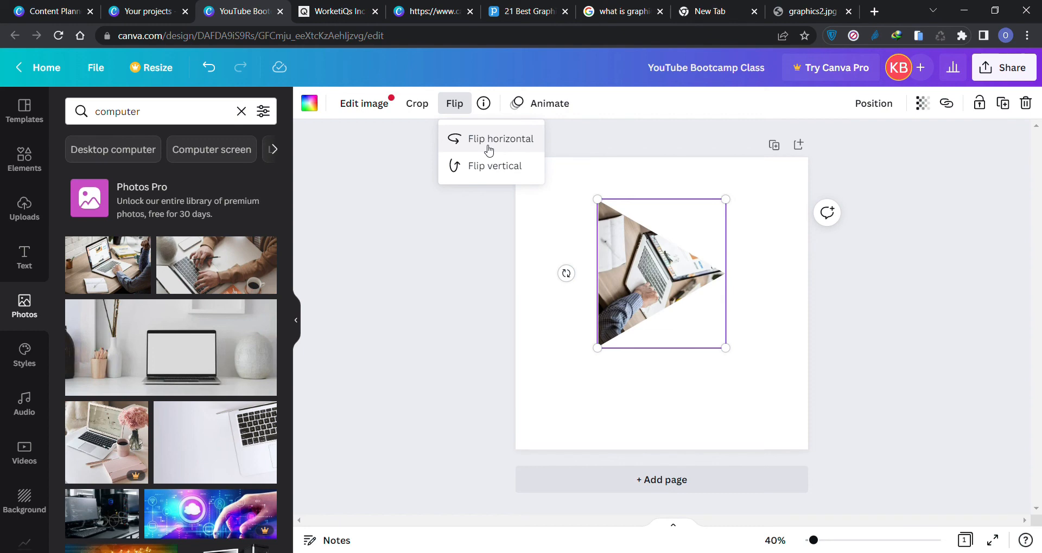
click(490, 169)
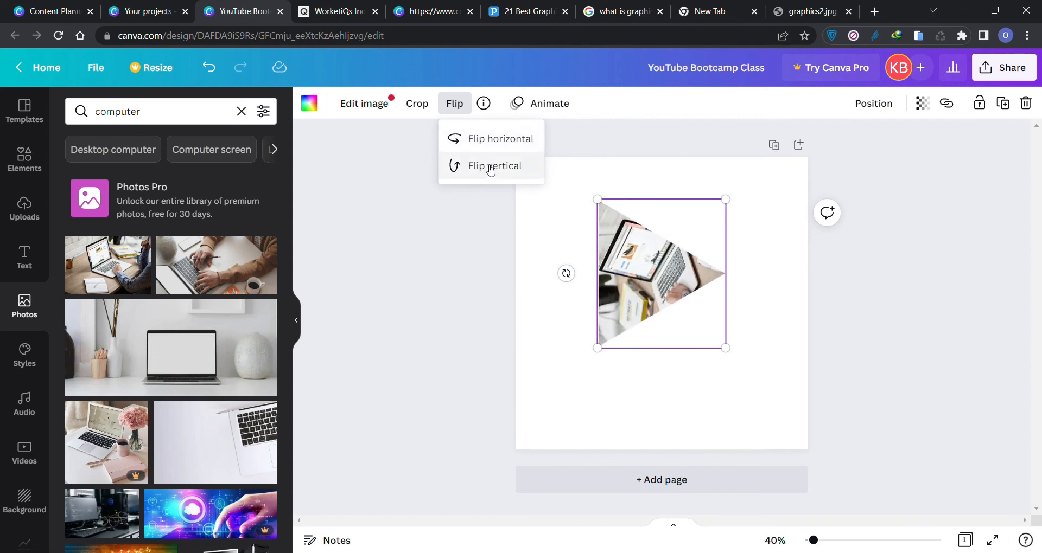
click(491, 168)
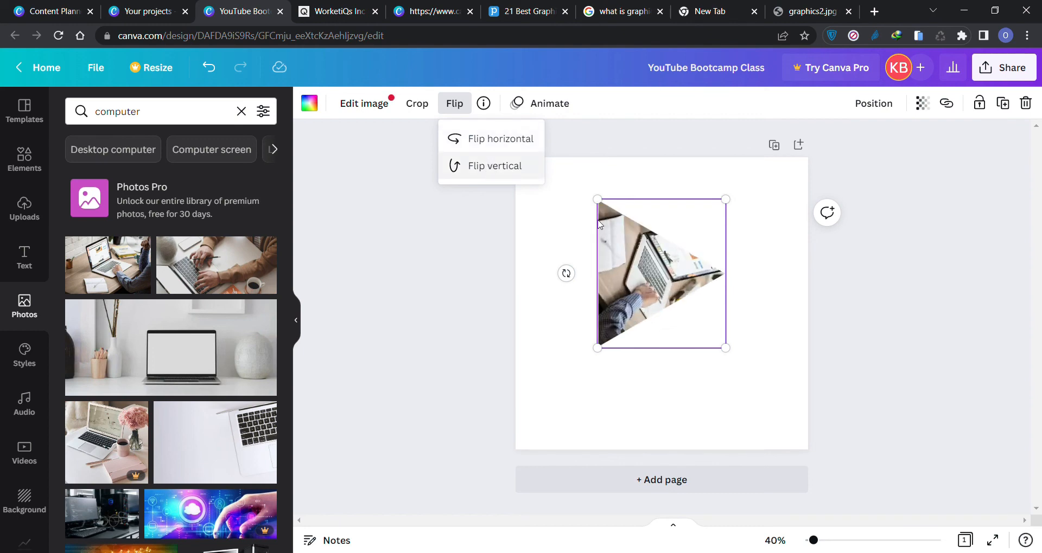
click(889, 320)
Replace the triangle frame's photo with the computer photo of a laptop displaying code
scroll(159, 440, down, 2)
scroll(157, 437, down, 2)
scroll(157, 436, up, 3)
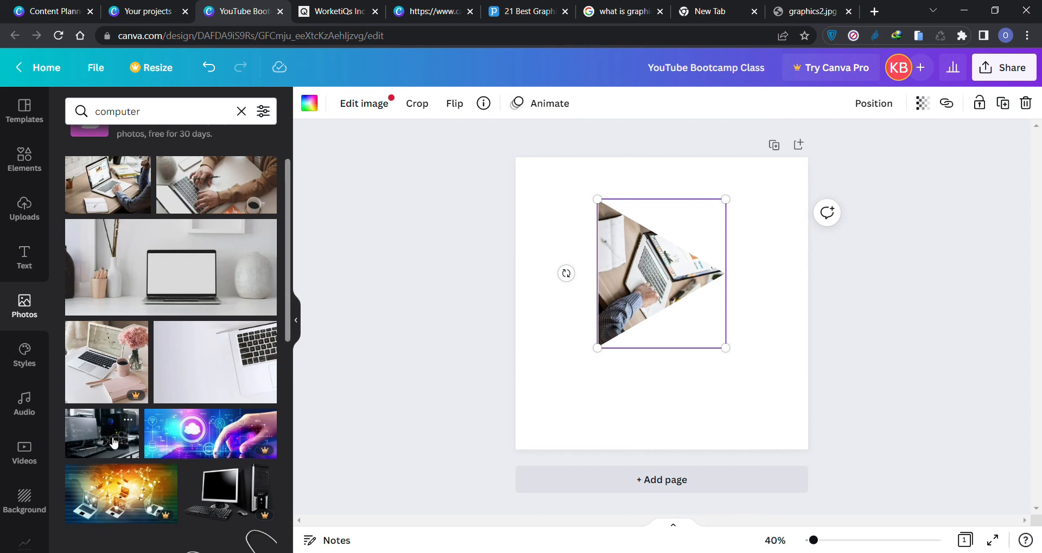
scroll(113, 442, down, 10)
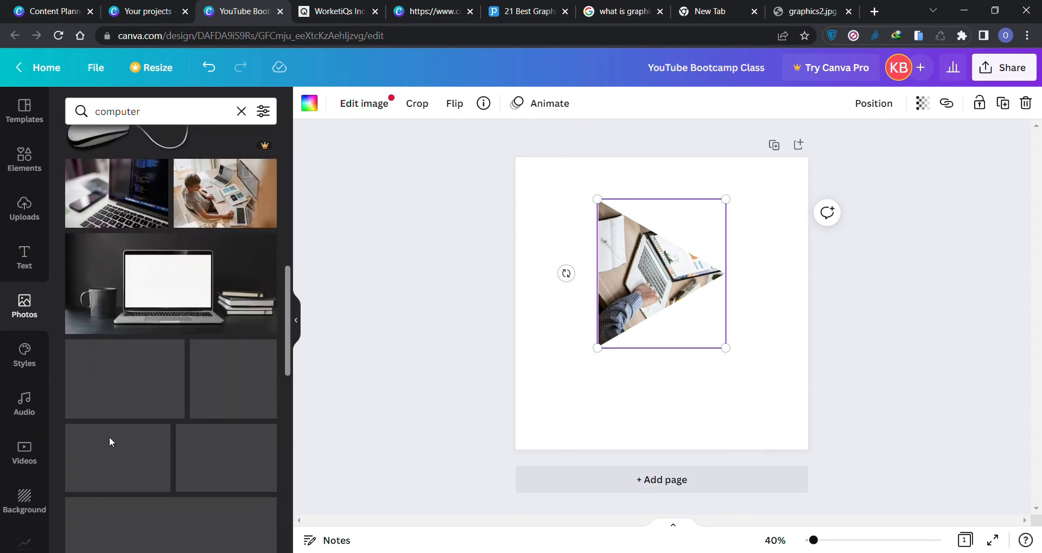
scroll(109, 437, up, 1)
drag(126, 226, 601, 209)
double_click(614, 247)
click(740, 379)
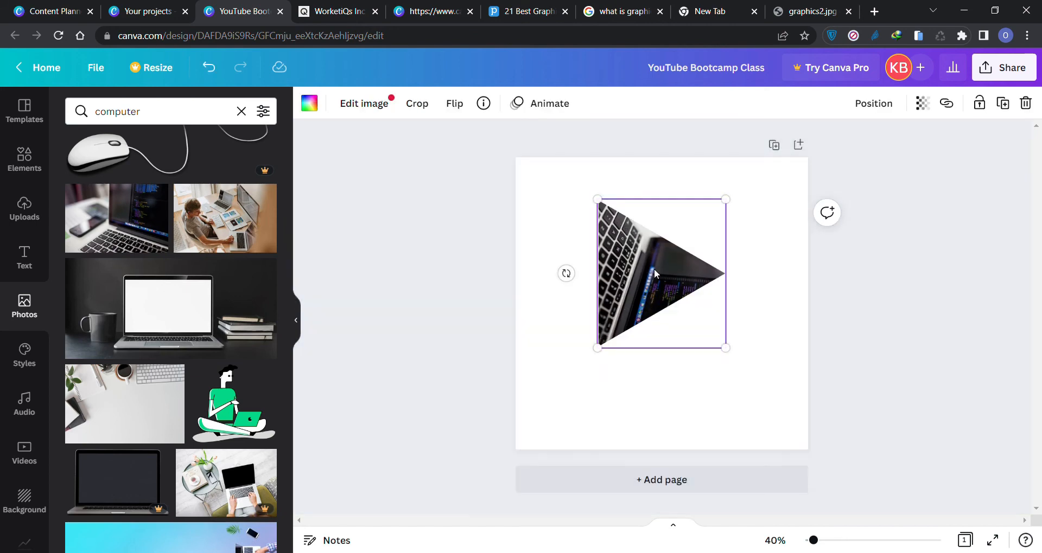
Delete the triangle frame and place the photo of the man at a desk with computers across the page's full upper width
key(Delete)
key(Delete)
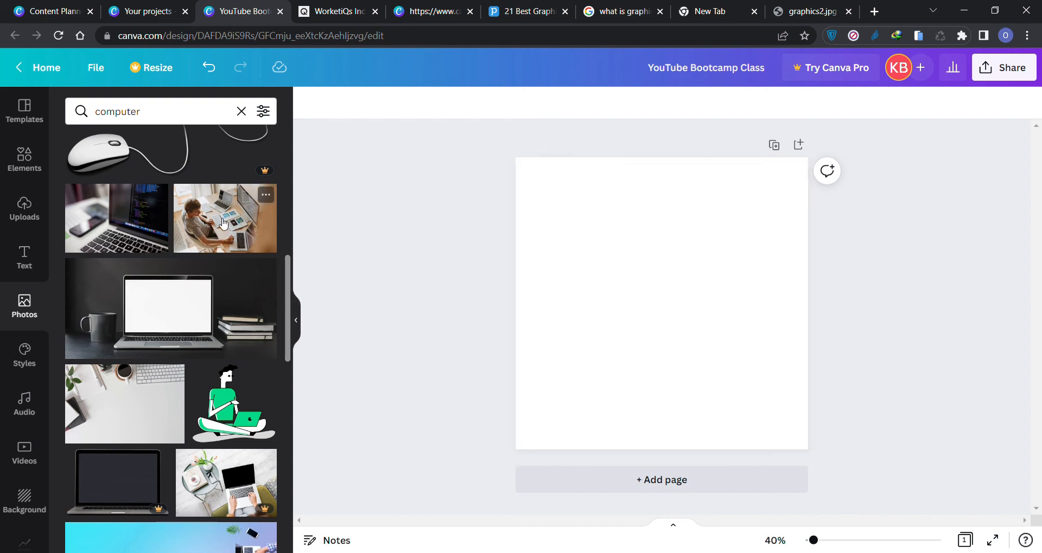
drag(224, 222, 576, 213)
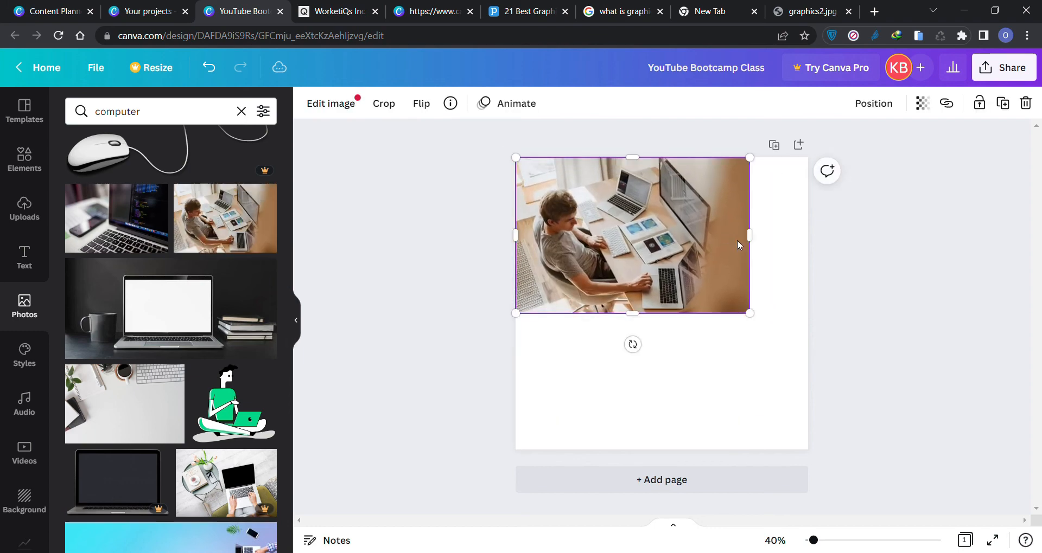
drag(753, 243, 816, 249)
click(858, 319)
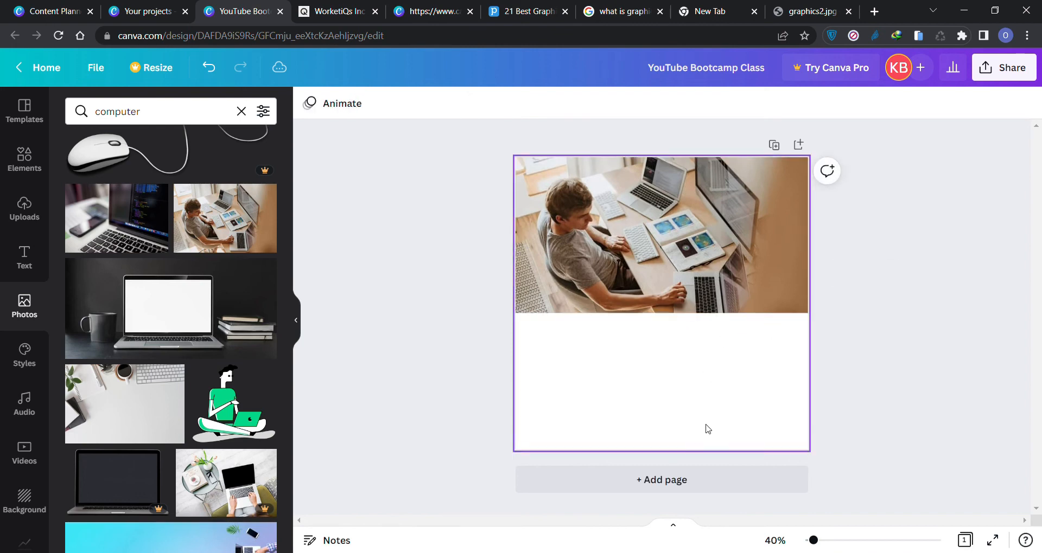
Add the yellow HUGE SALE font combination and fit it, scaled down, in the white area below the photo
click(24, 258)
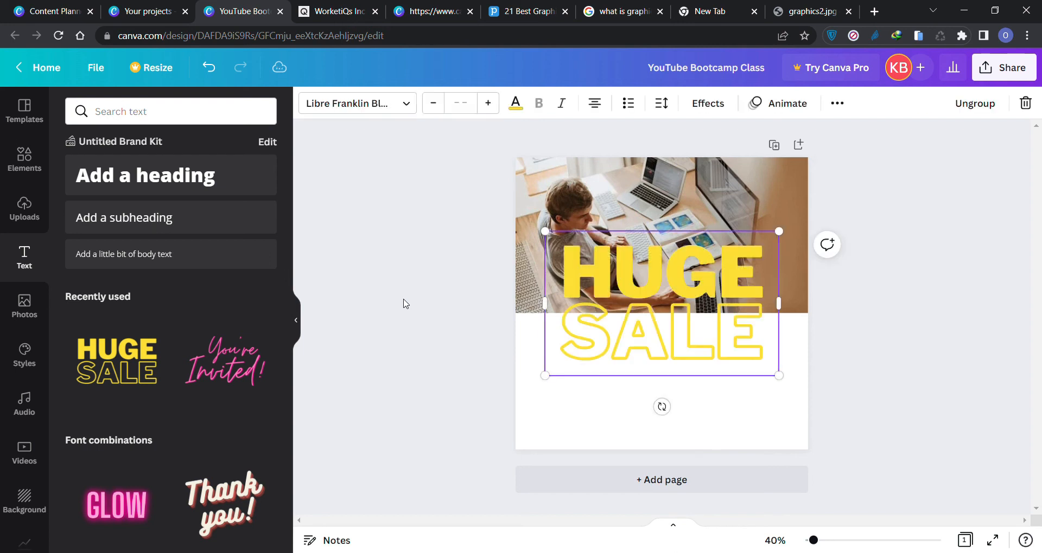
drag(660, 272, 670, 342)
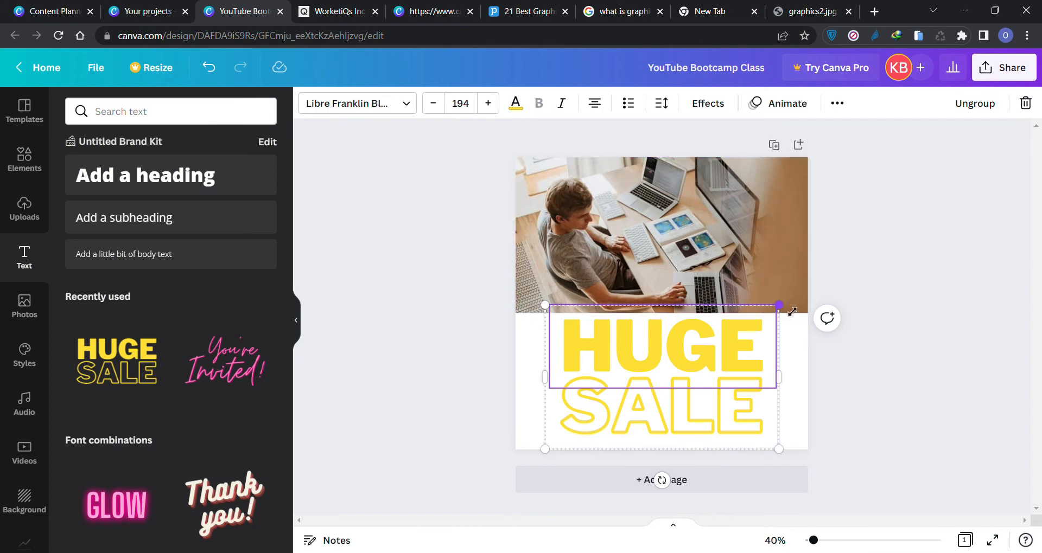
drag(787, 310, 763, 330)
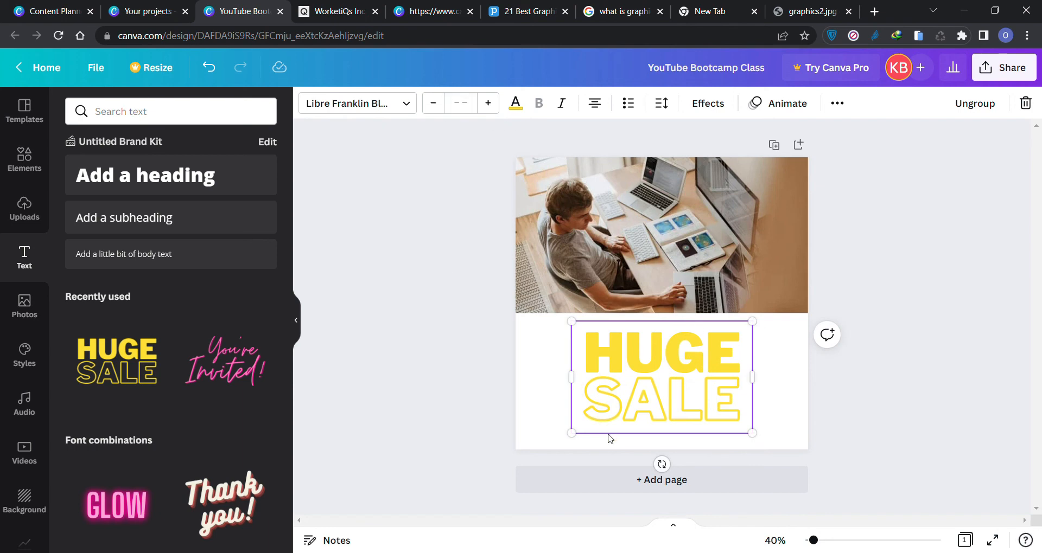
Ungroup the HUGE SALE text so that each word is a separate text element
click(646, 367)
click(648, 405)
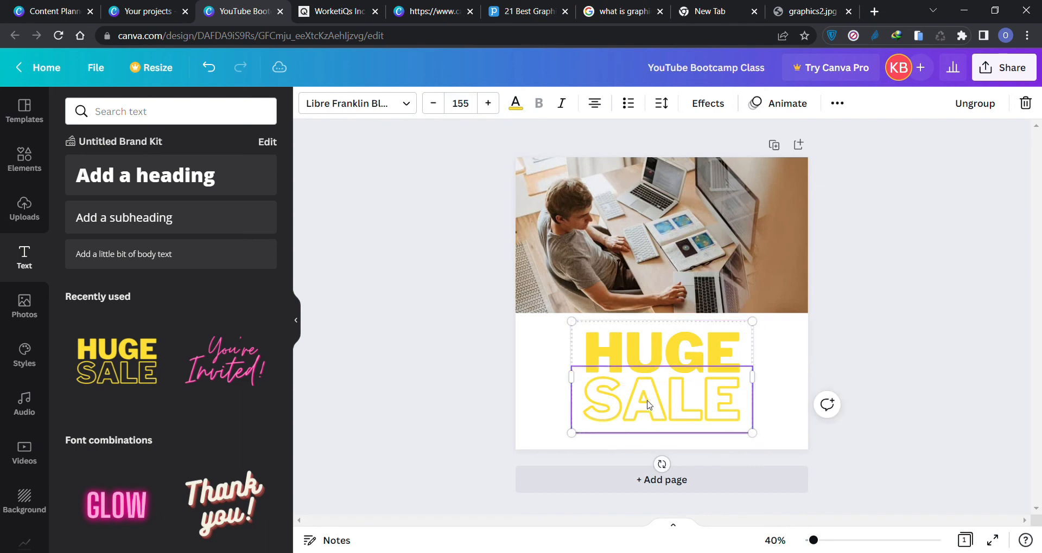
click(668, 361)
click(668, 405)
click(961, 108)
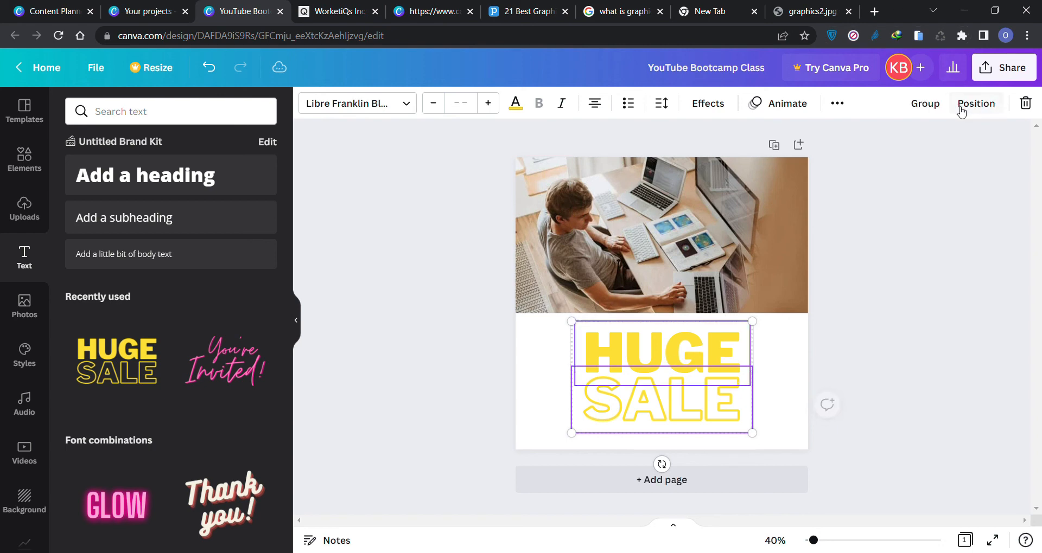
click(896, 231)
click(732, 420)
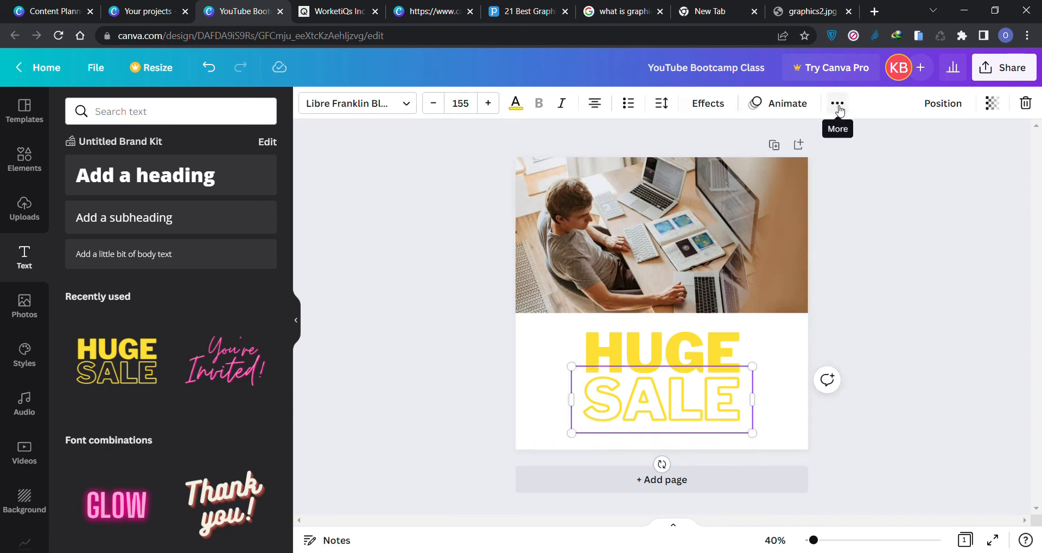
Color the word HUGE red and the outlined word SALE with the darkest brown from the photo colors
click(656, 344)
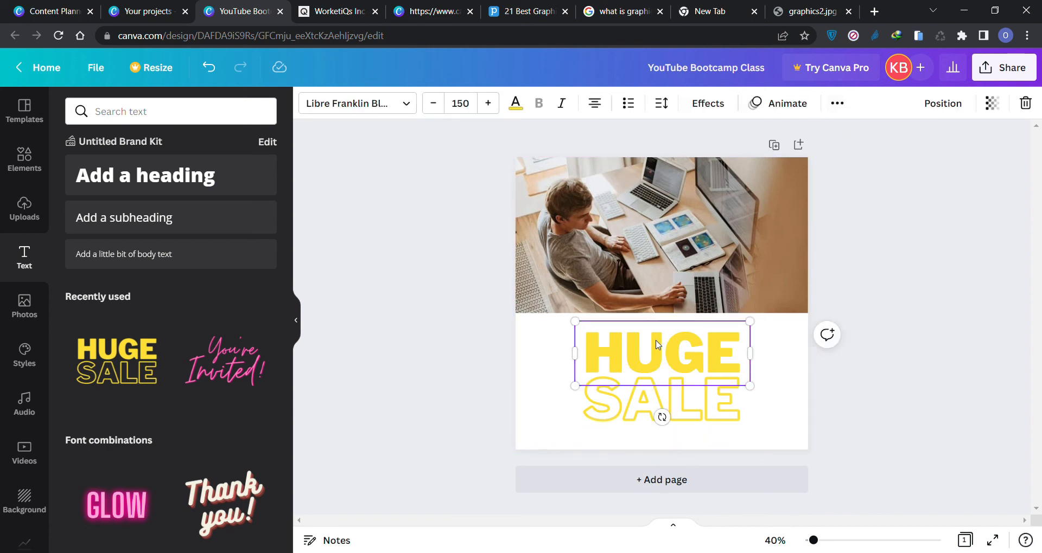
click(516, 103)
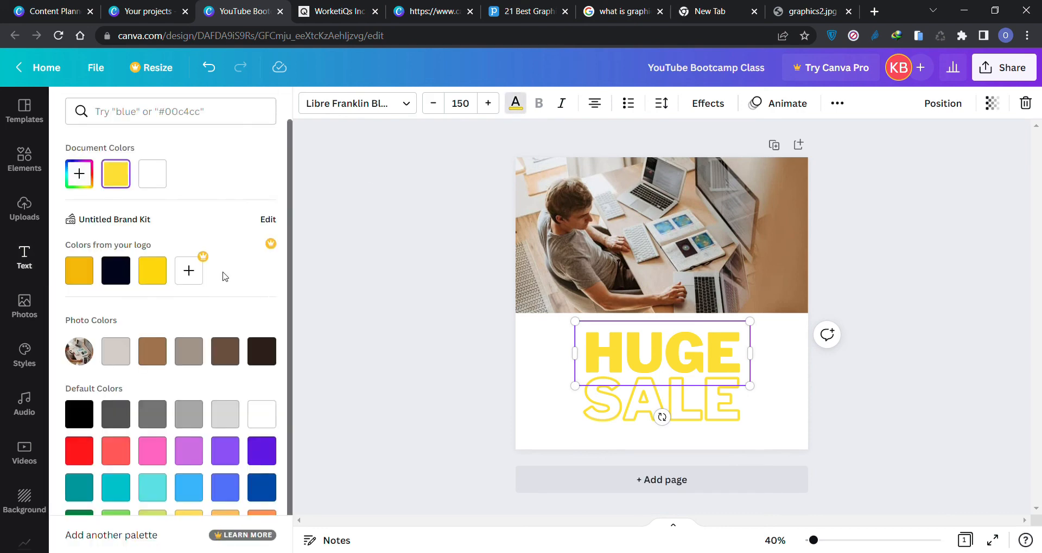
click(79, 450)
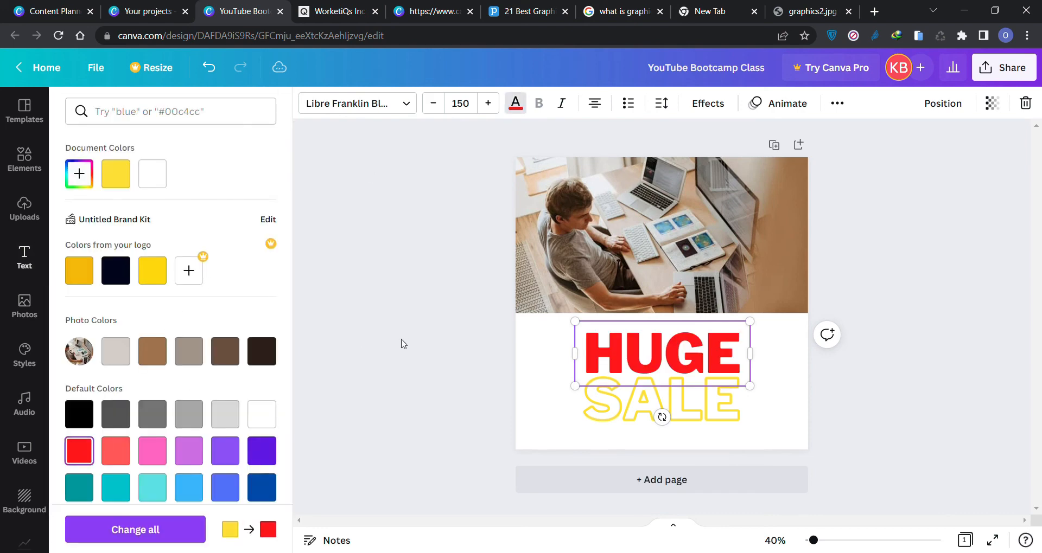
click(624, 411)
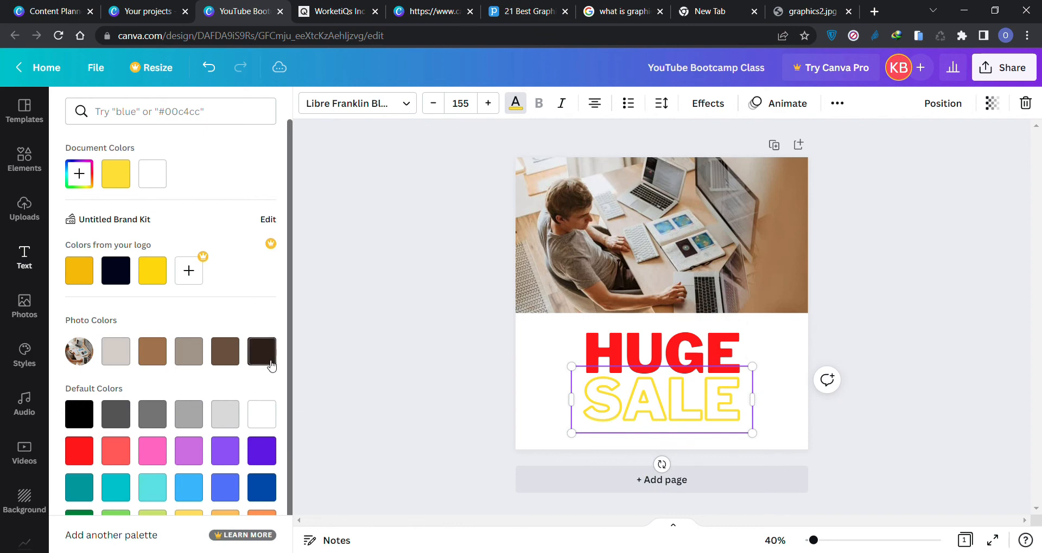
click(264, 362)
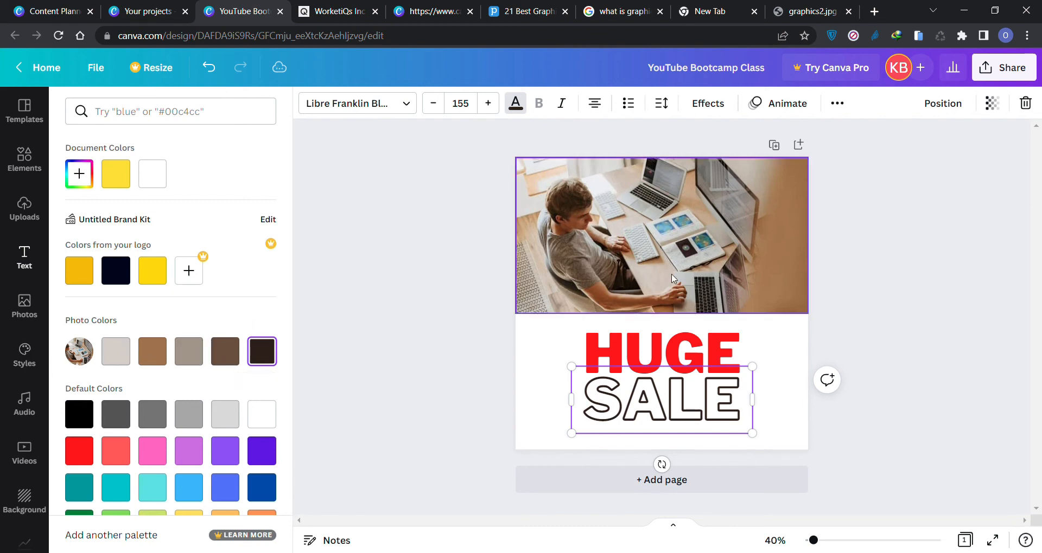
click(495, 384)
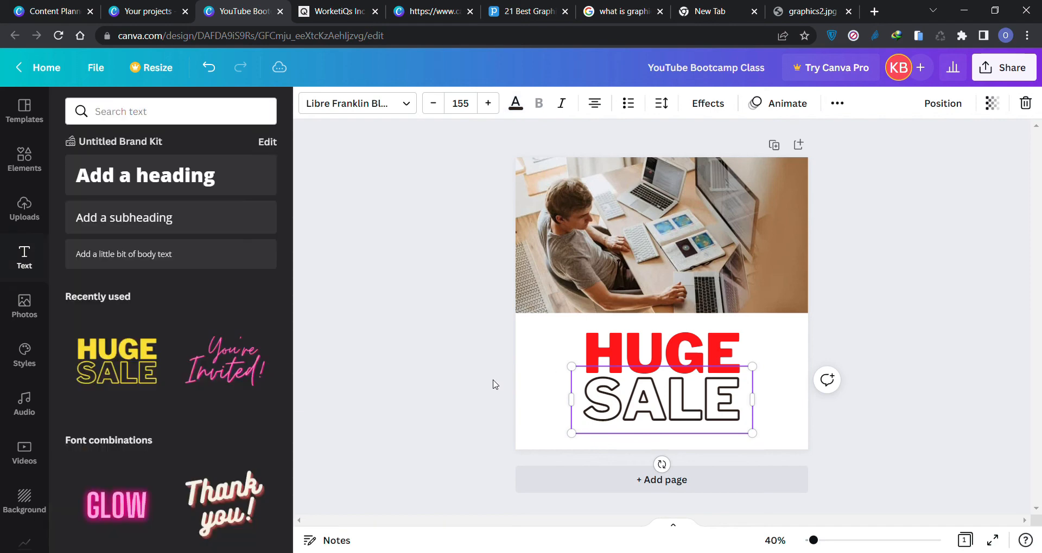
Replace the word HUGE with YOUTUBE and fit it on one line above SALE
click(592, 371)
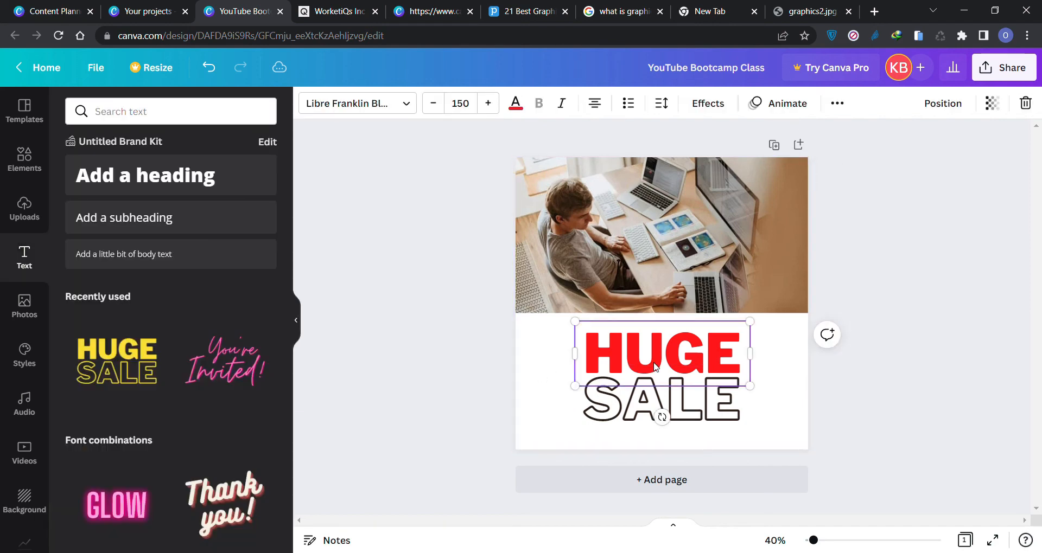
double_click(656, 368)
text(YOUTUB)
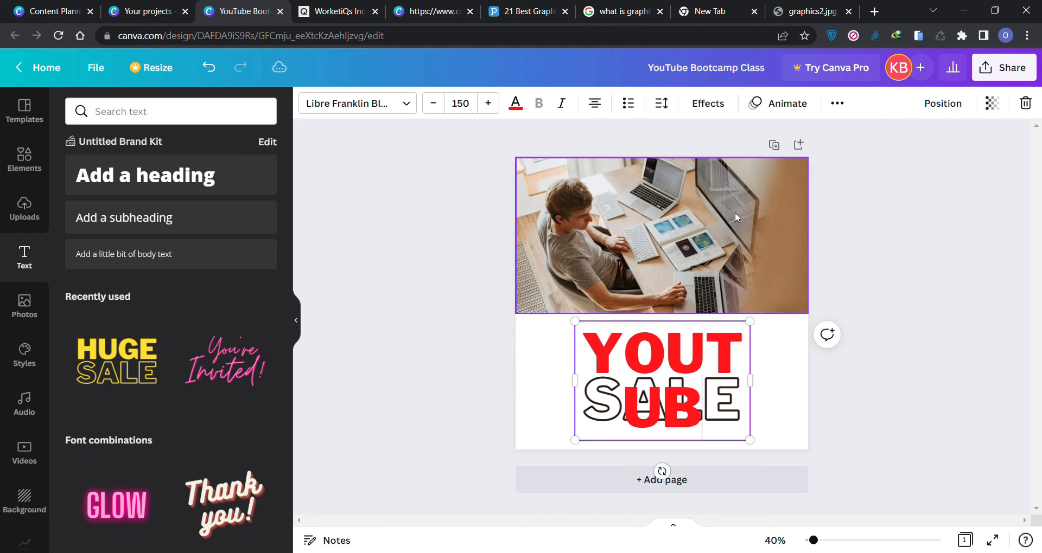
text(E)
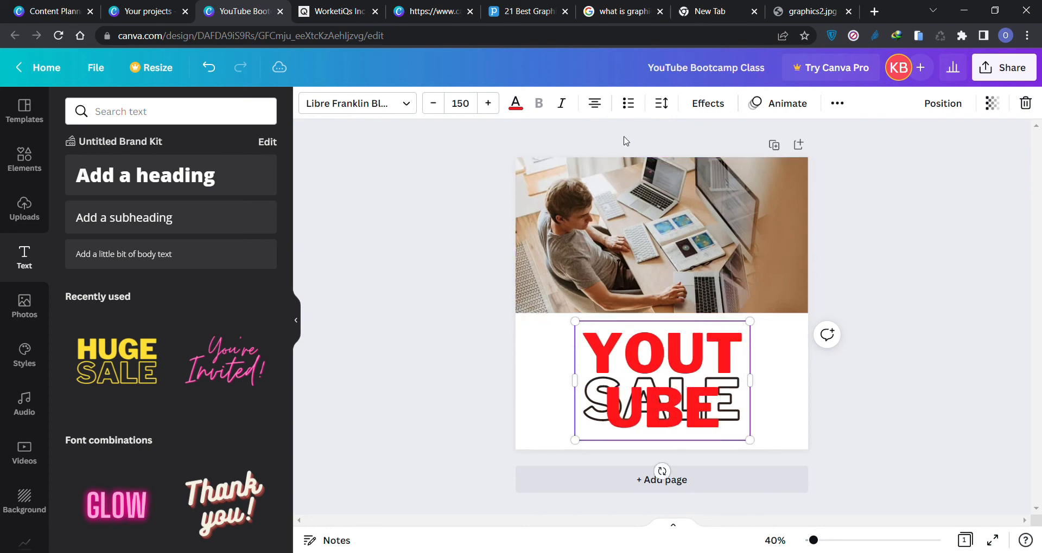
mouse_move(761, 389)
mouse_down()
mouse_move(867, 388)
mouse_move(765, 386)
mouse_up()
drag(680, 395, 678, 401)
click(709, 412)
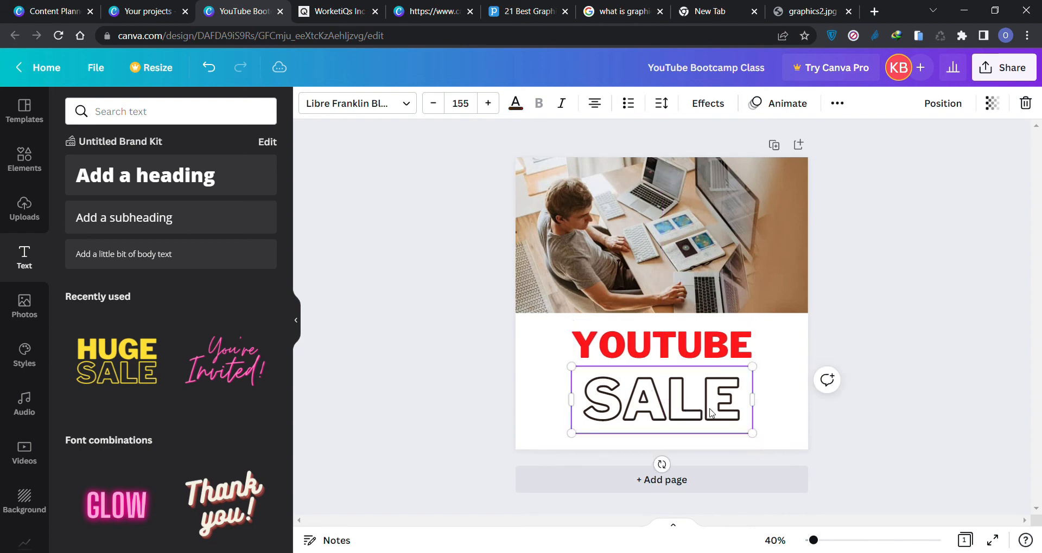
Replace the outlined word SALE with ONLINE CLASS and widen its text box so that neither word is broken
double_click(712, 413)
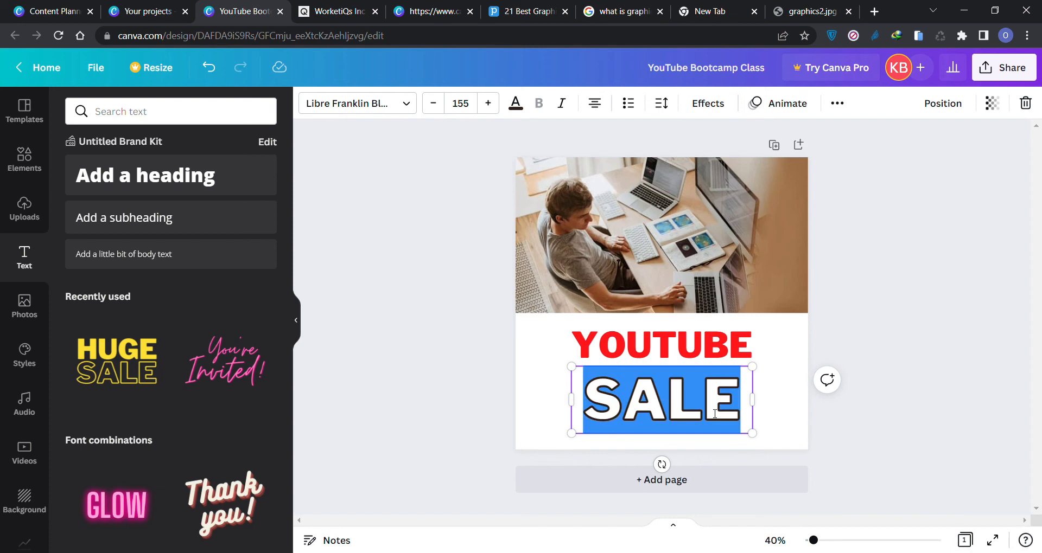
text(ONLINE CLASS)
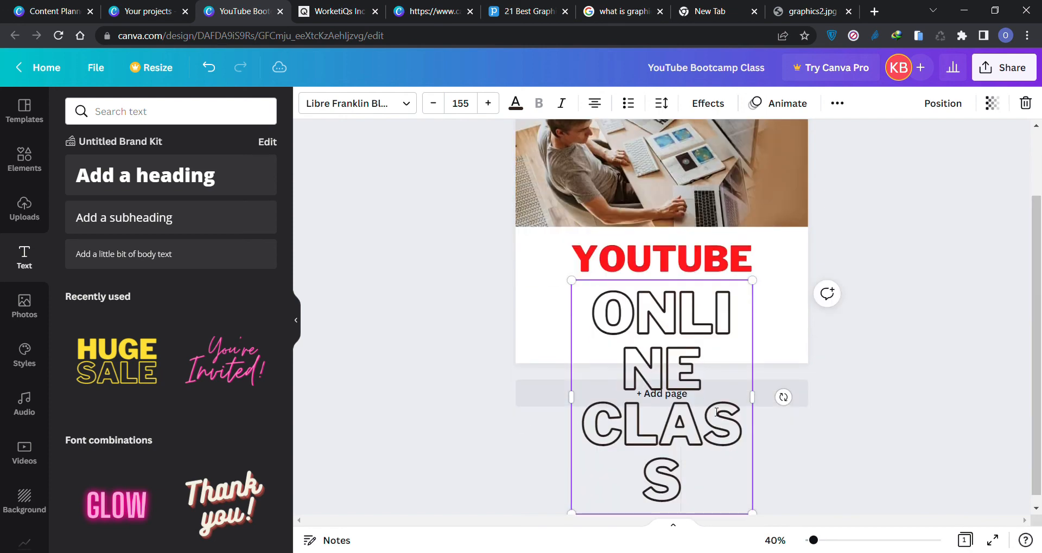
drag(762, 412, 1002, 421)
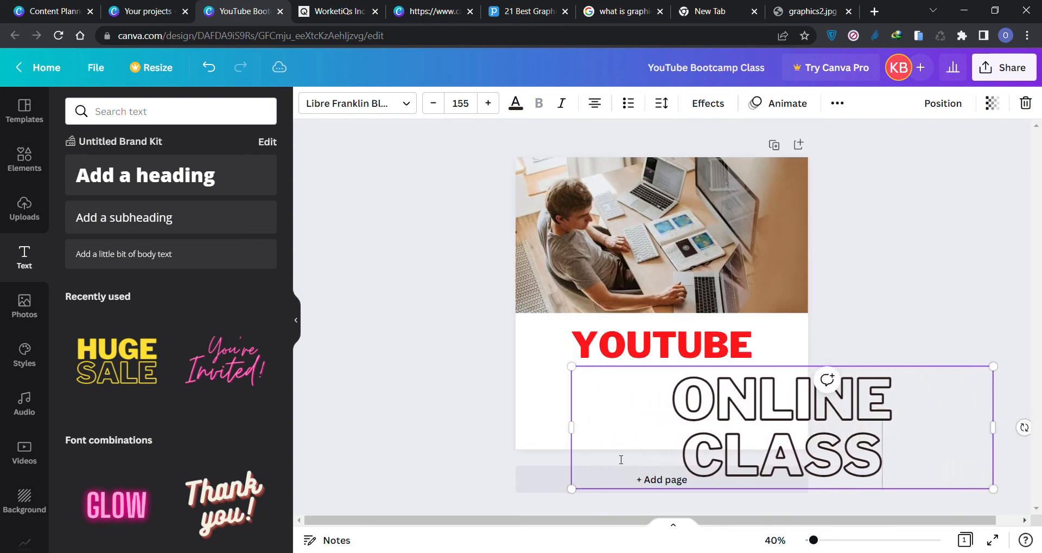
Scale the ONLINE CLASS text down to size 58.8 on one line and center it below YOUTUBE
click(581, 434)
drag(573, 488, 618, 412)
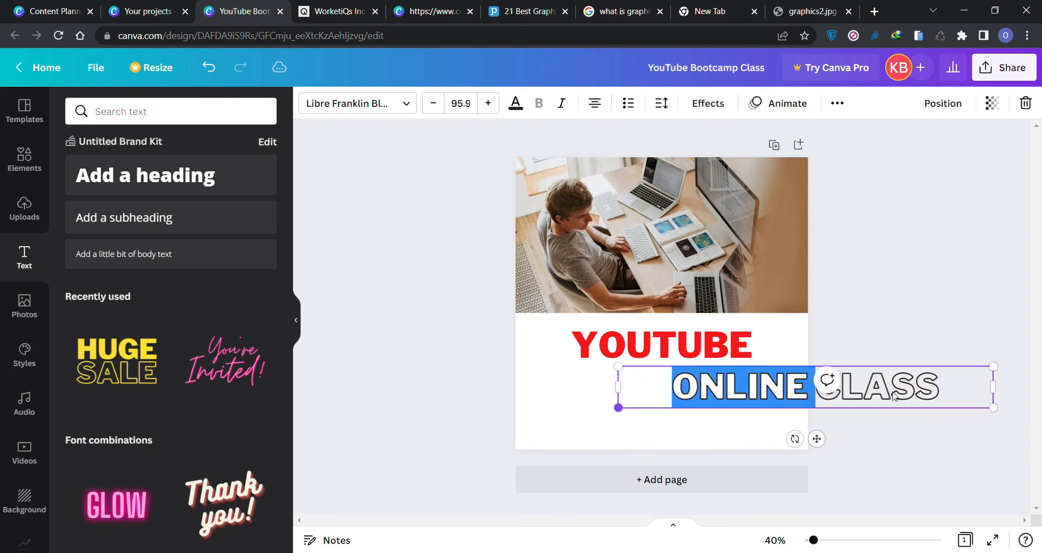
drag(993, 410, 854, 416)
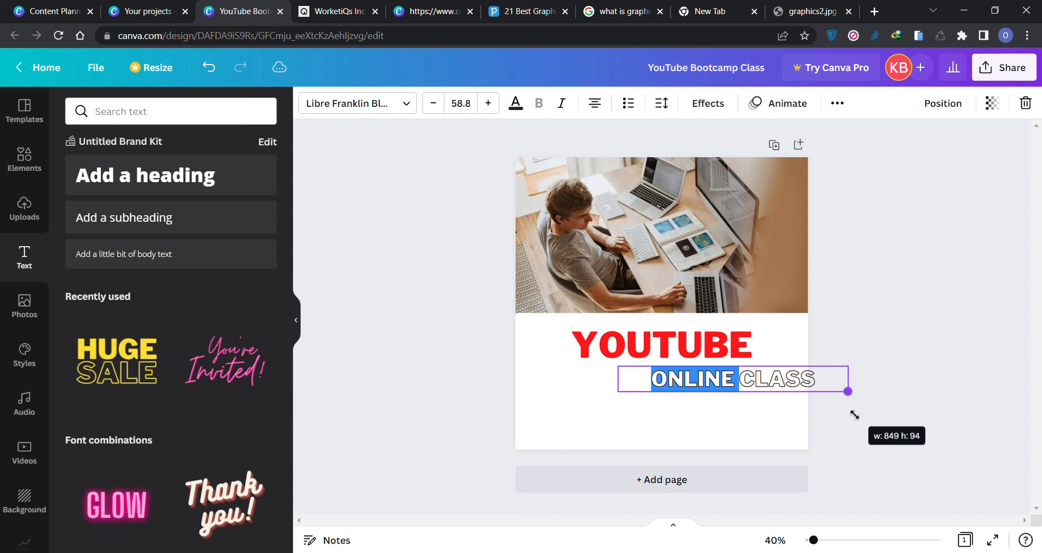
drag(744, 421, 670, 426)
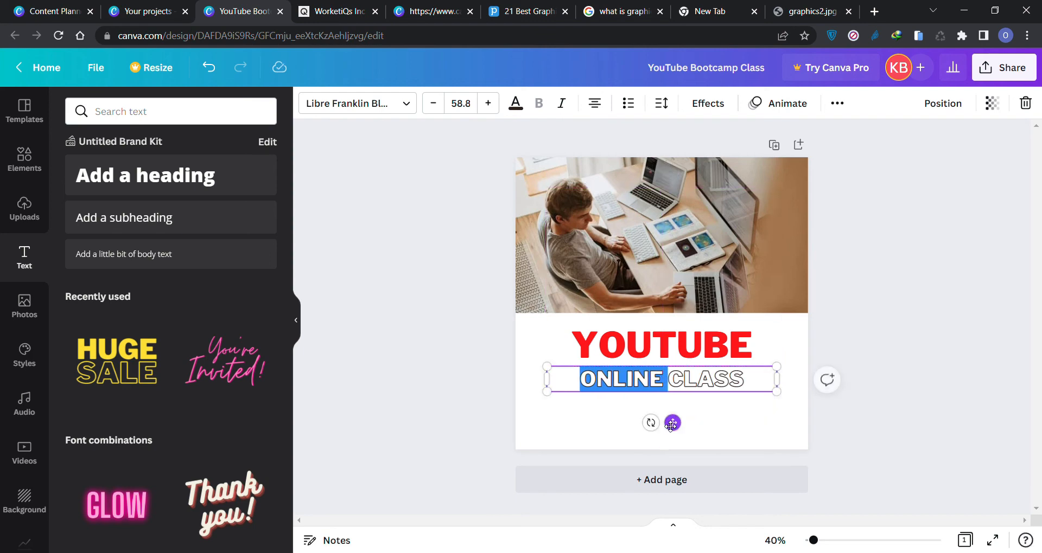
click(757, 438)
Nudge the ONLINE CLASS text up until it sits close beneath YOUTUBE
click(716, 379)
key(Up)
key(Up)
key(Up)
key(Up)
key(Up)
key(Up)
key(Up)
key(Up)
key(Up)
key(Up)
key(Up)
key(Up)
key(Up)
key(Up)
key(Up)
key(Up)
key(Up)
key(Up)
key(Up)
key(Up)
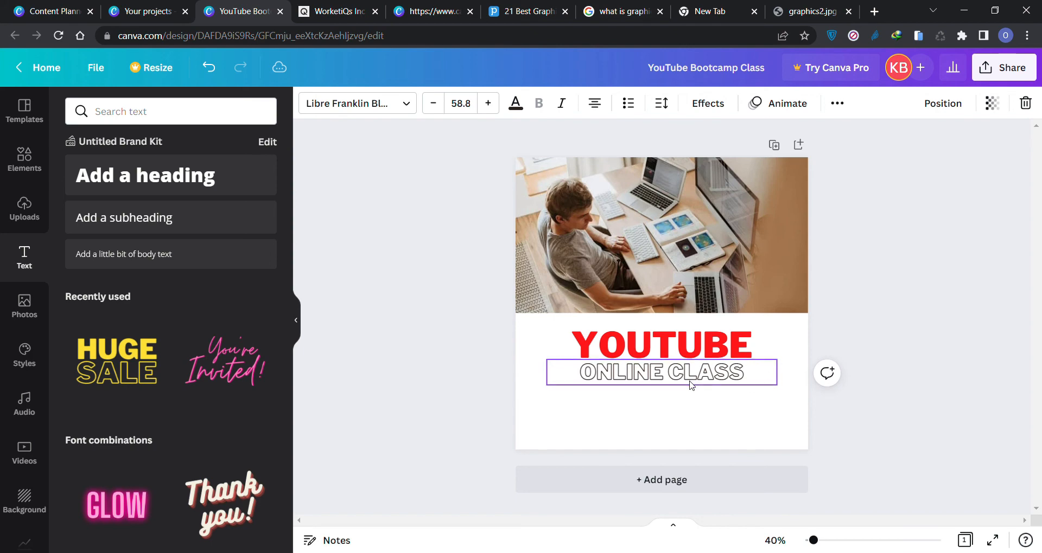
click(850, 325)
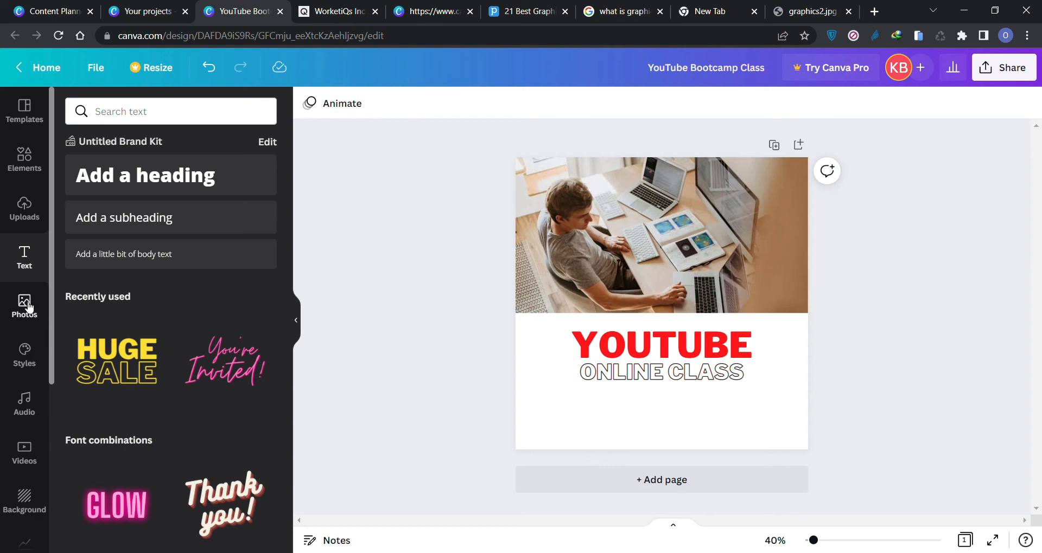
Clear the Frame search in the elements, add a square shape and reshape it into a wide, flat bar
click(30, 168)
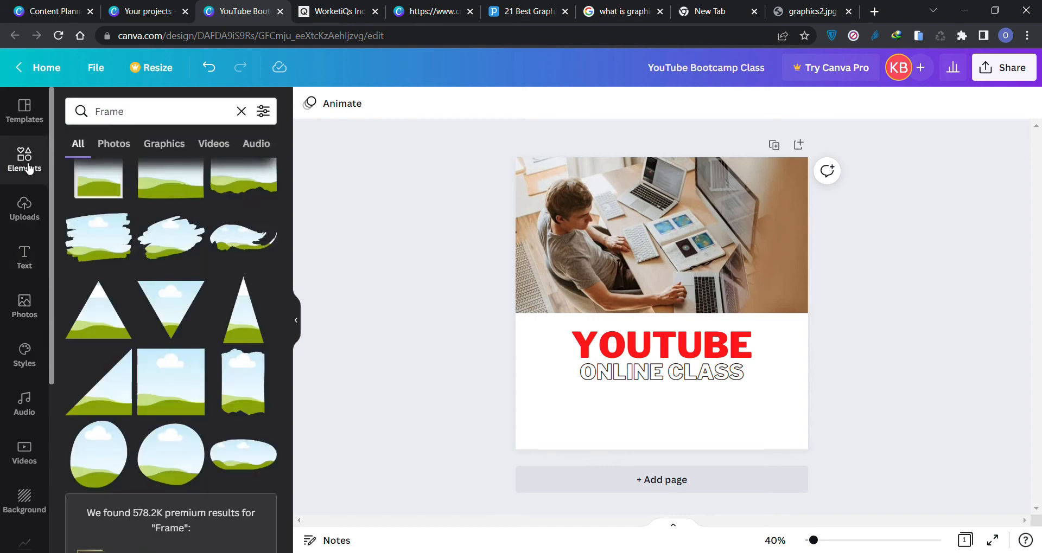
click(241, 111)
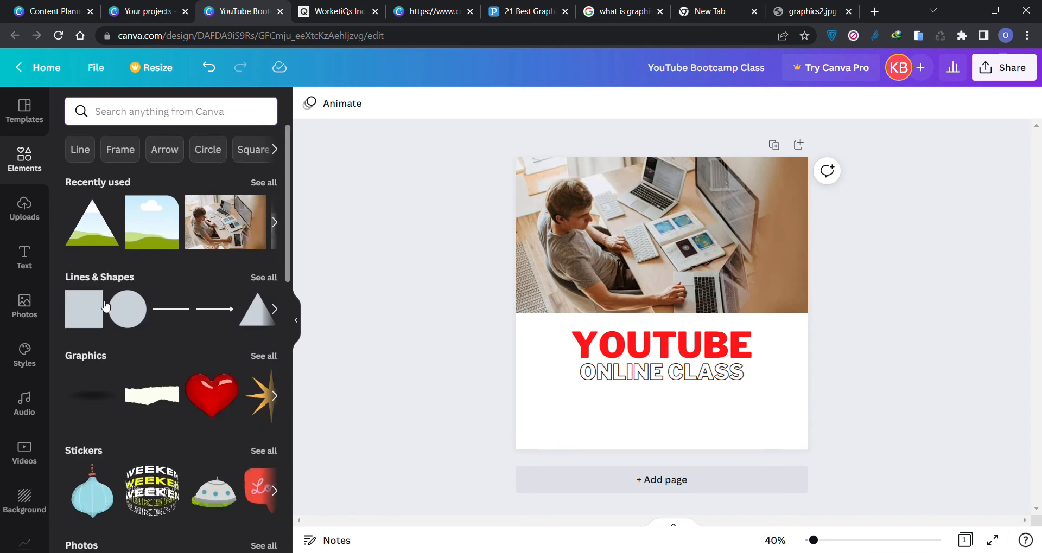
click(102, 308)
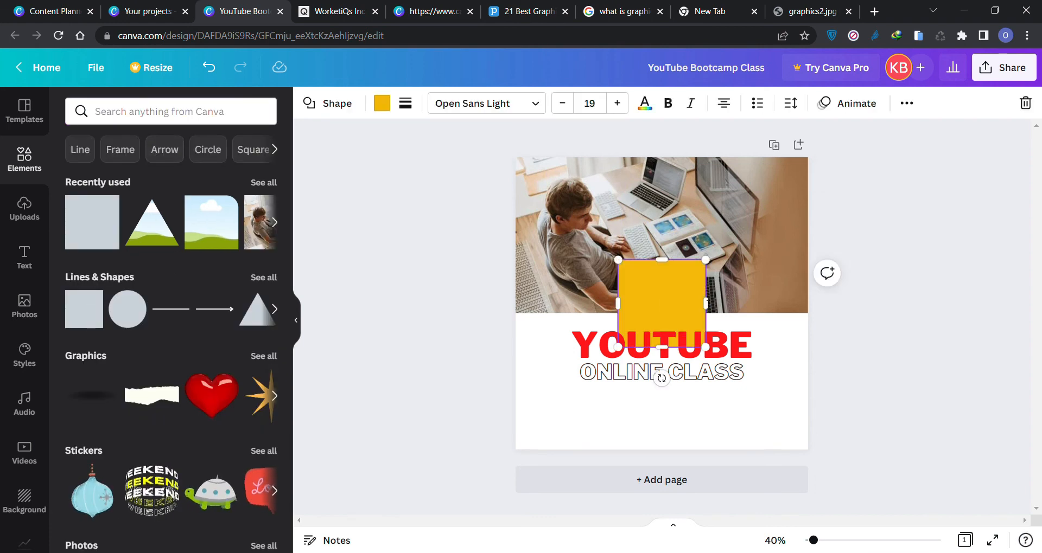
drag(715, 308, 771, 309)
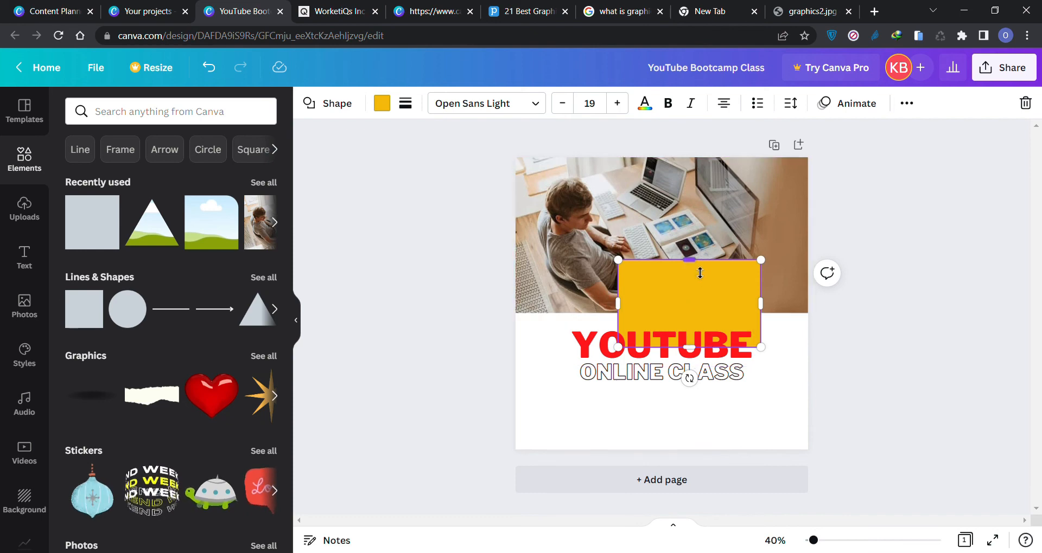
drag(698, 270, 701, 335)
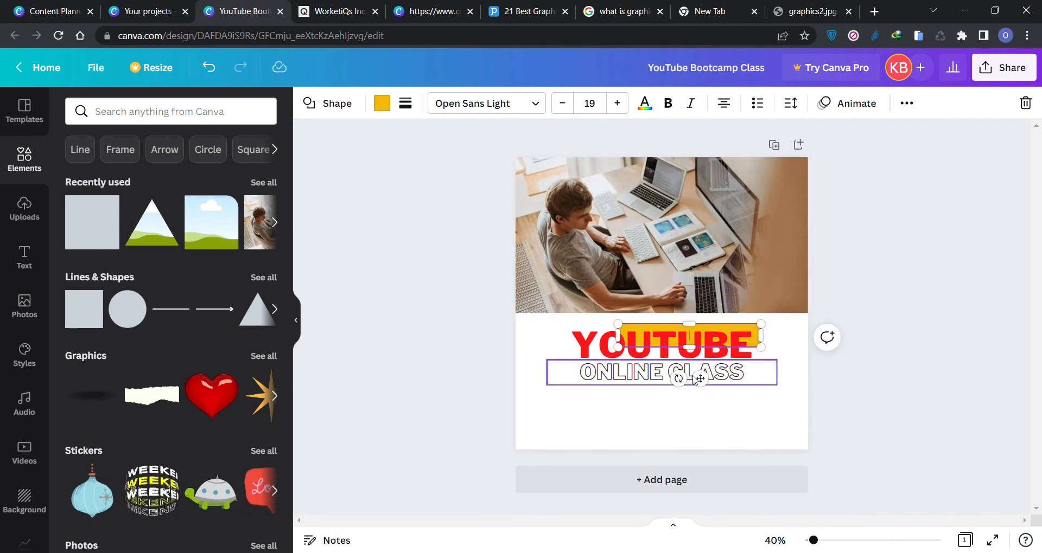
Move the yellow bar into the white area below ONLINE CLASS, centered horizontally on the page
drag(704, 381, 672, 445)
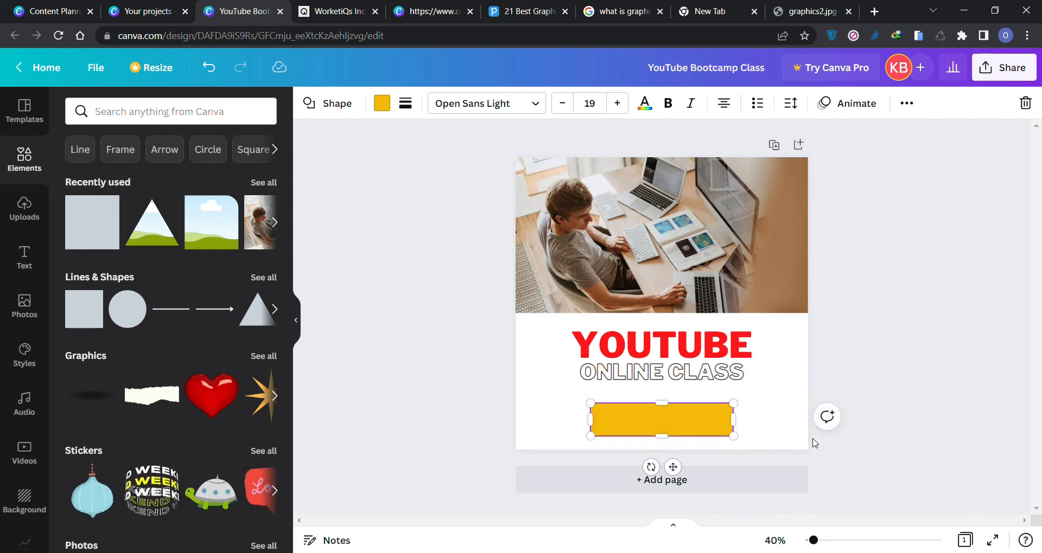
click(855, 374)
click(673, 426)
drag(674, 427, 674, 420)
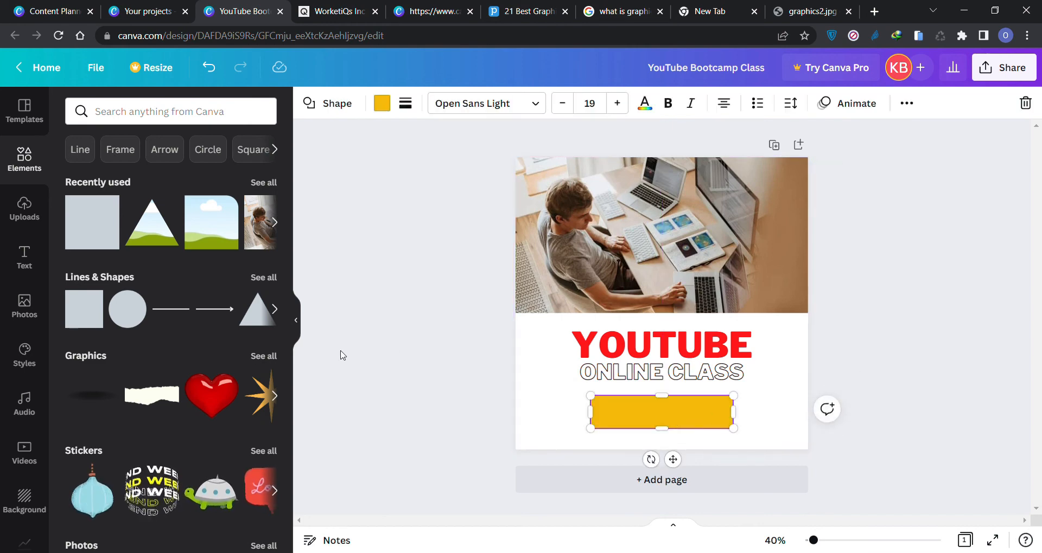
Search the elements for youtube
click(36, 117)
click(27, 160)
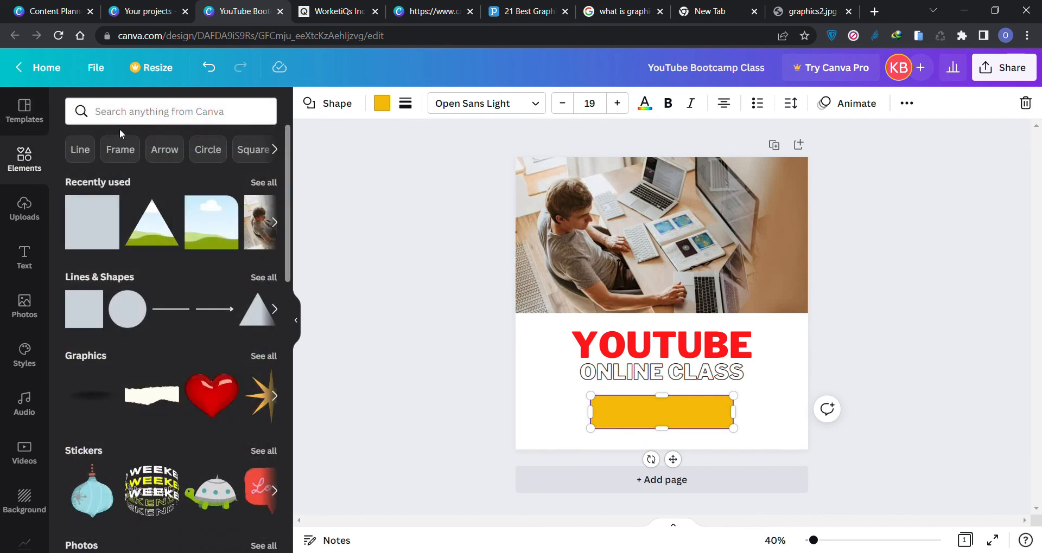
click(128, 124)
text(e)
key(BackSpace)
text(youtube)
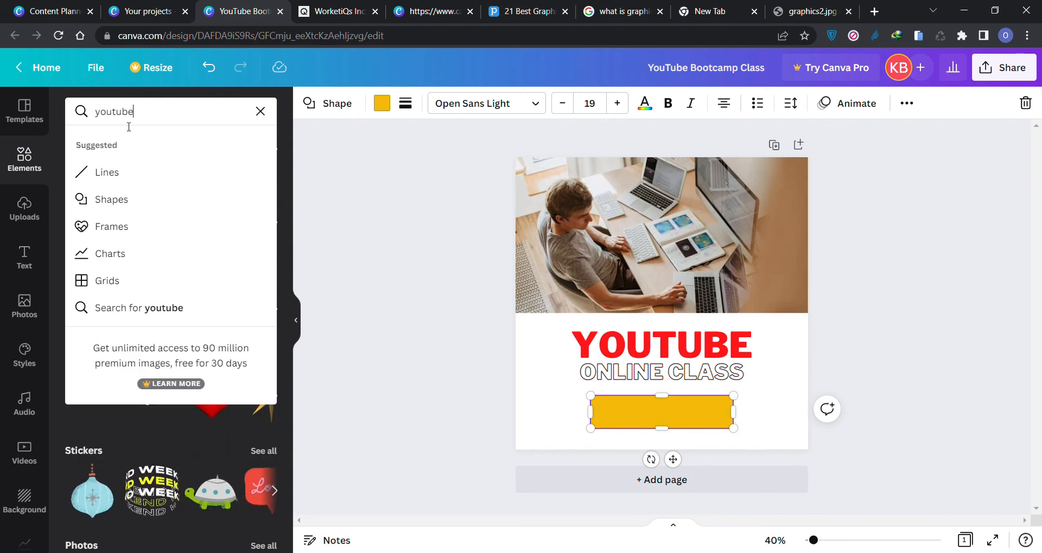
key(Return)
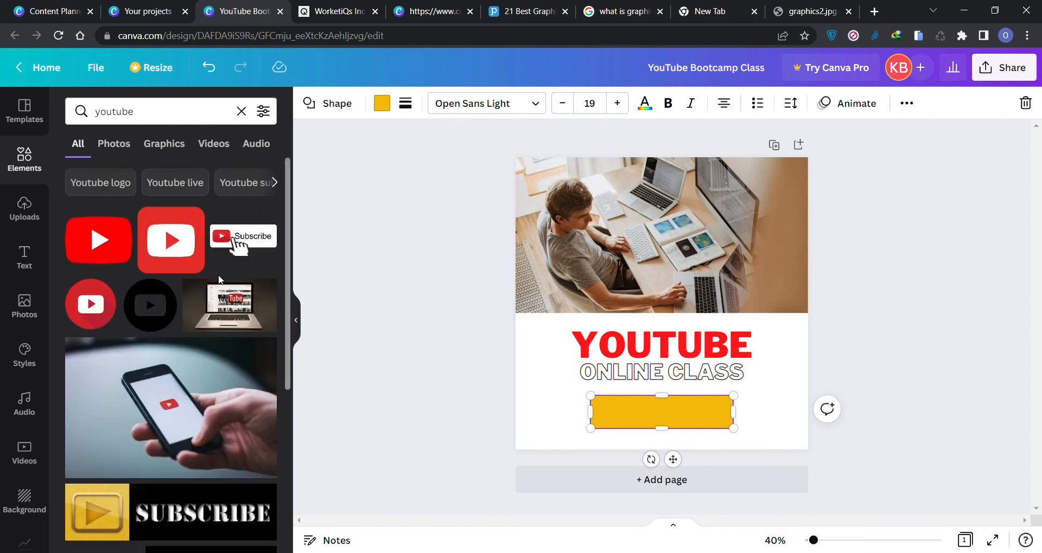
Add the round red YouTube icon, scale it down and place it over the left end of the yellow bar
click(98, 308)
drag(729, 255, 648, 332)
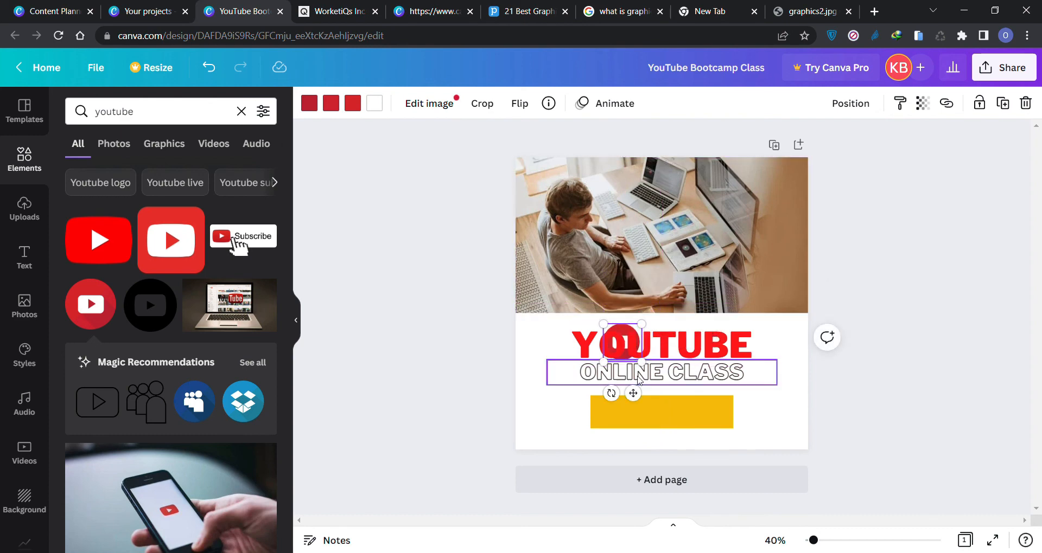
drag(633, 393, 621, 467)
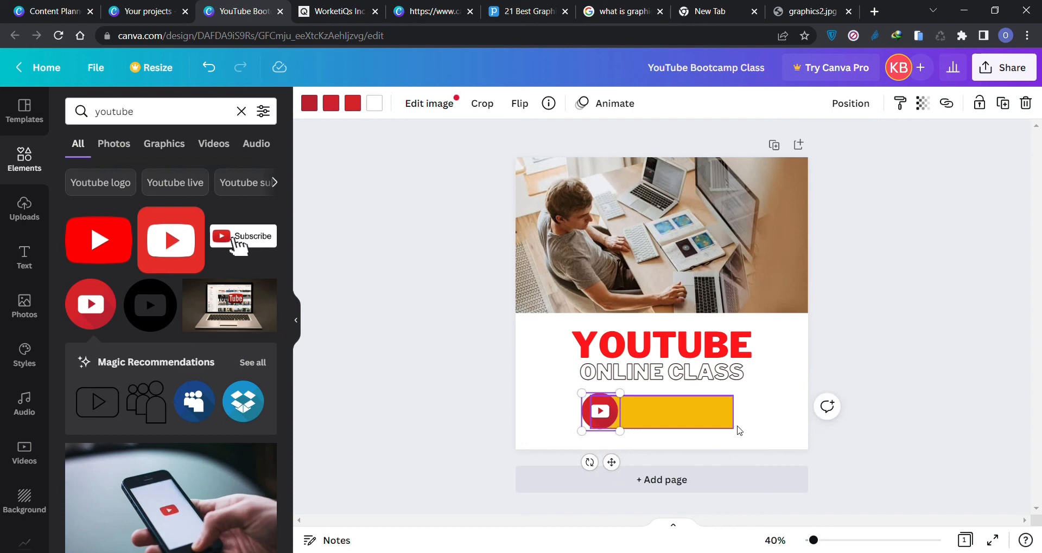
Open the custom color picker for the yellow bar's fill
click(711, 422)
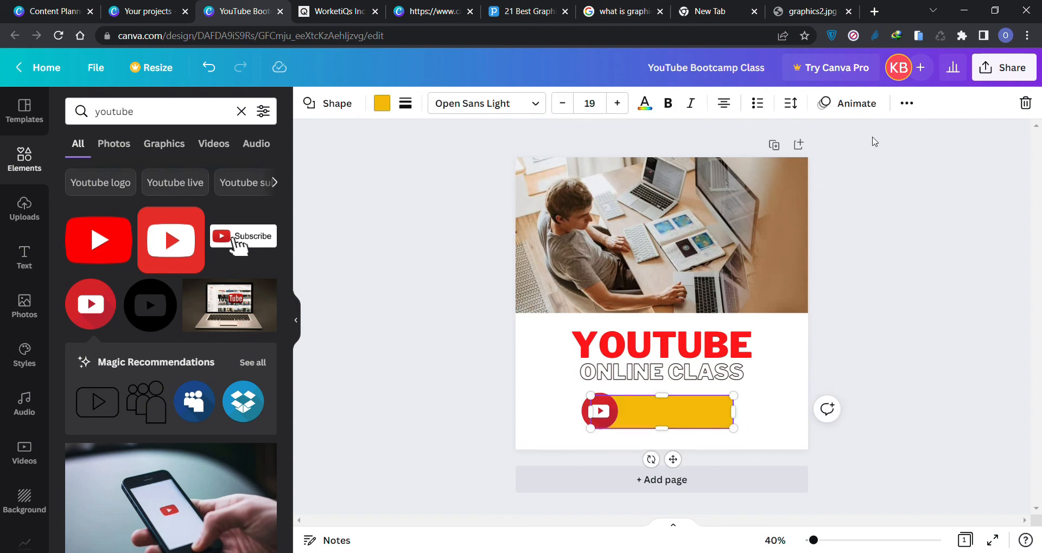
click(382, 103)
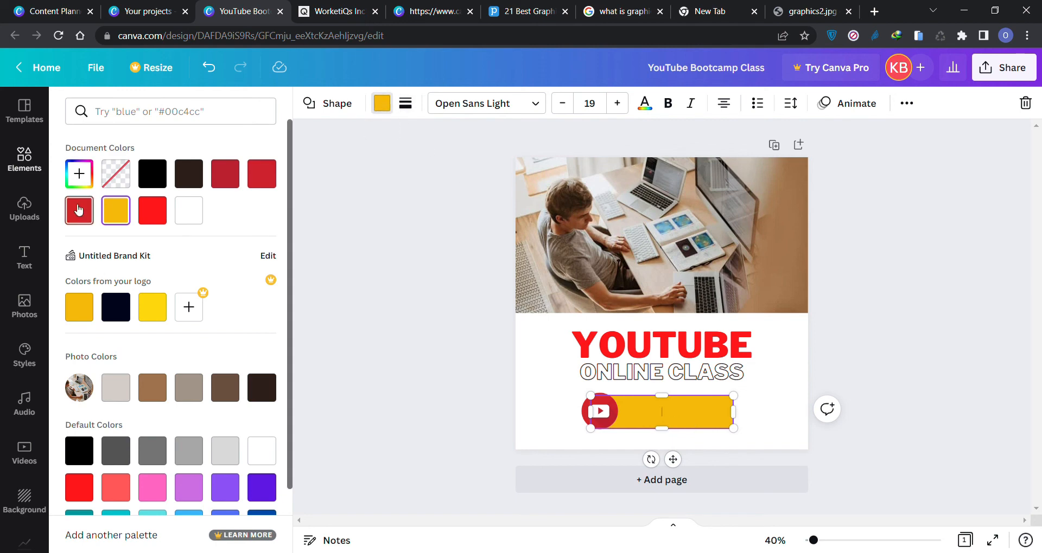
click(79, 173)
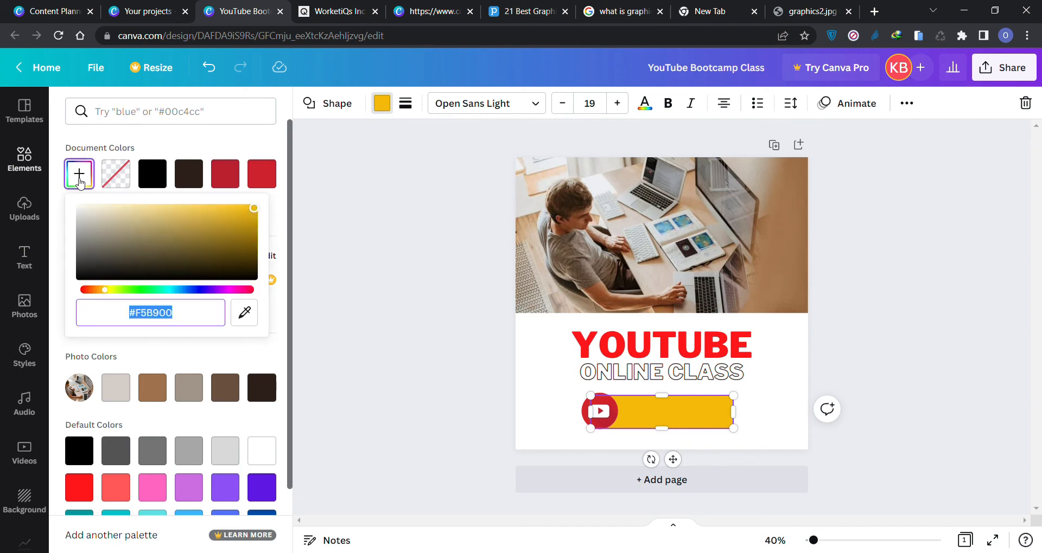
Change the fill of the rectangle below the ONLINE CLASS text to dark green #037D00
click(136, 290)
drag(137, 293, 140, 292)
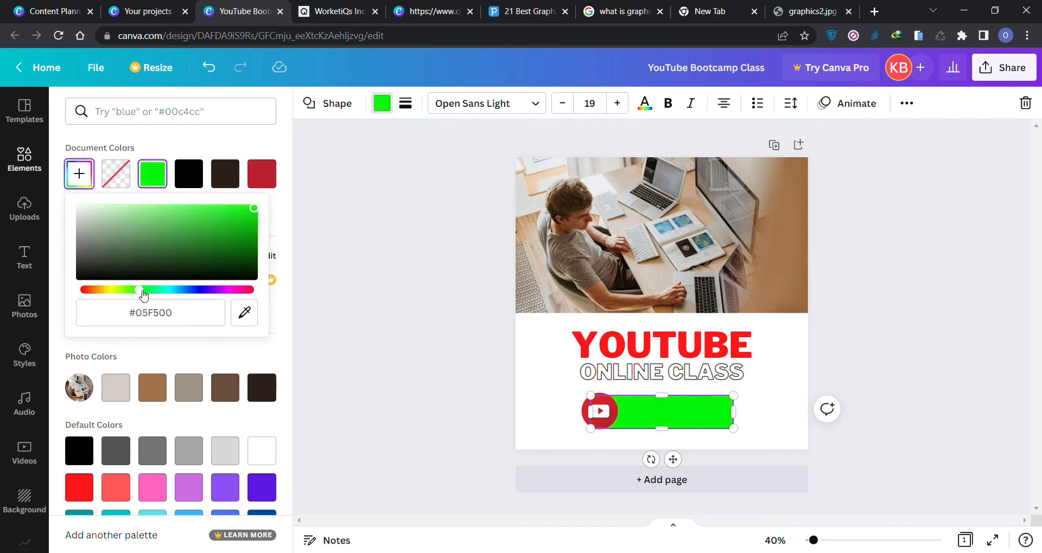
drag(240, 249, 262, 248)
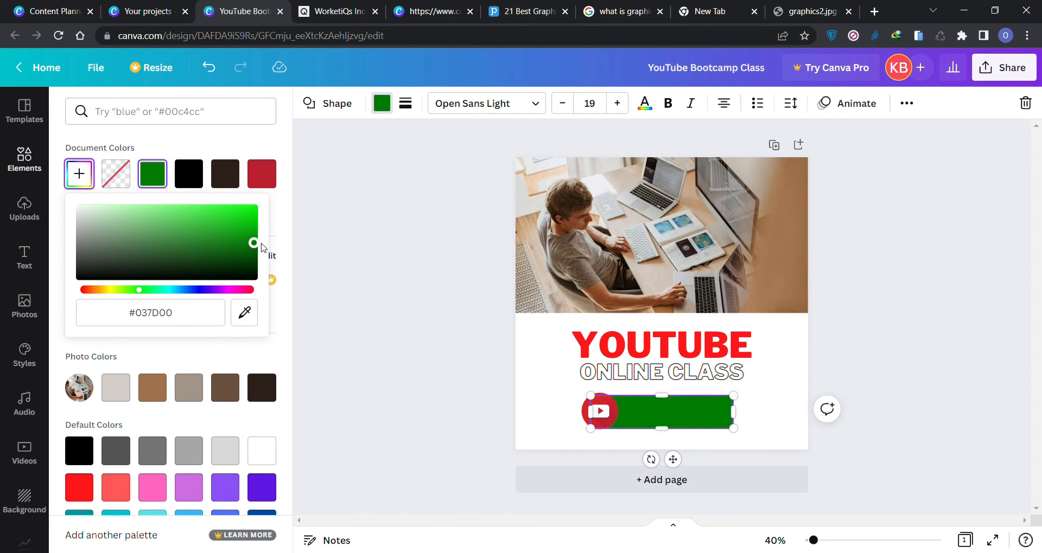
click(396, 318)
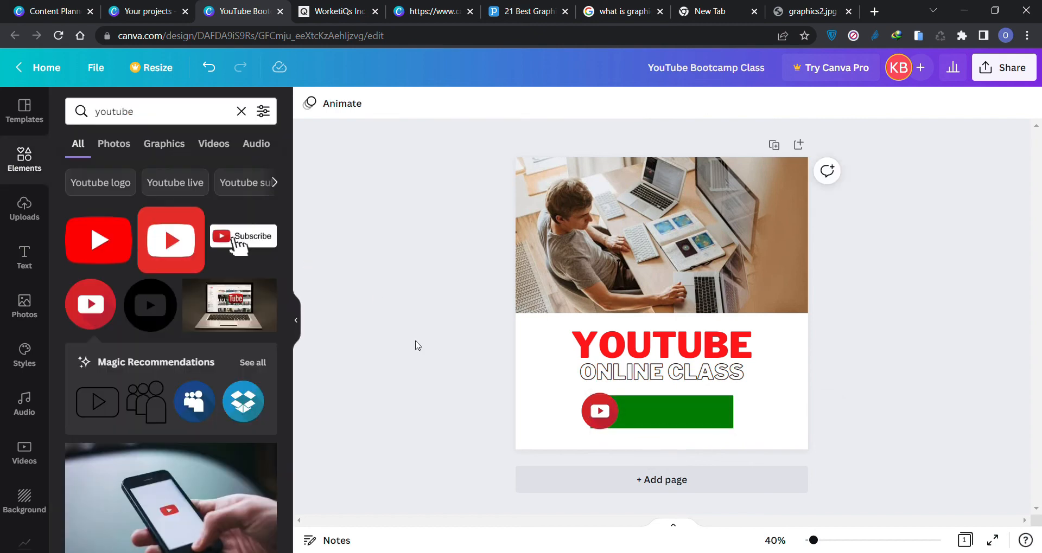
Enlarge the round YouTube icon slightly and align it with the green rectangle along their horizontal centre line
click(613, 414)
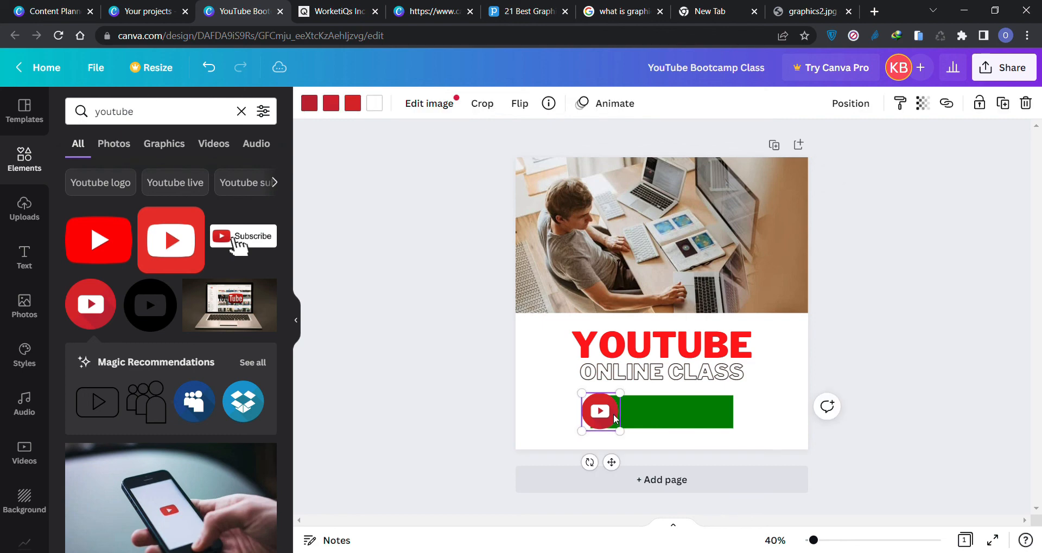
drag(589, 440, 586, 443)
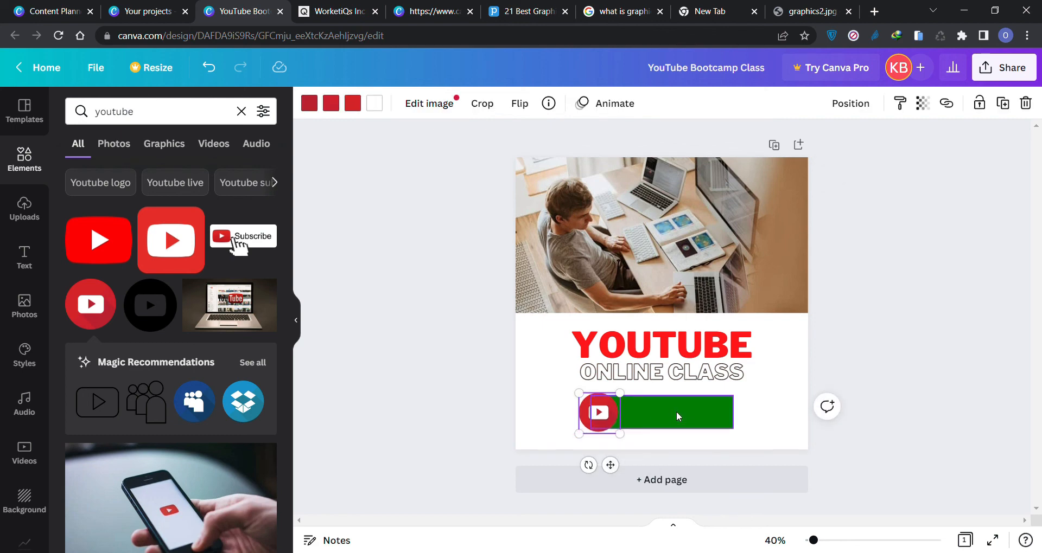
click(676, 411)
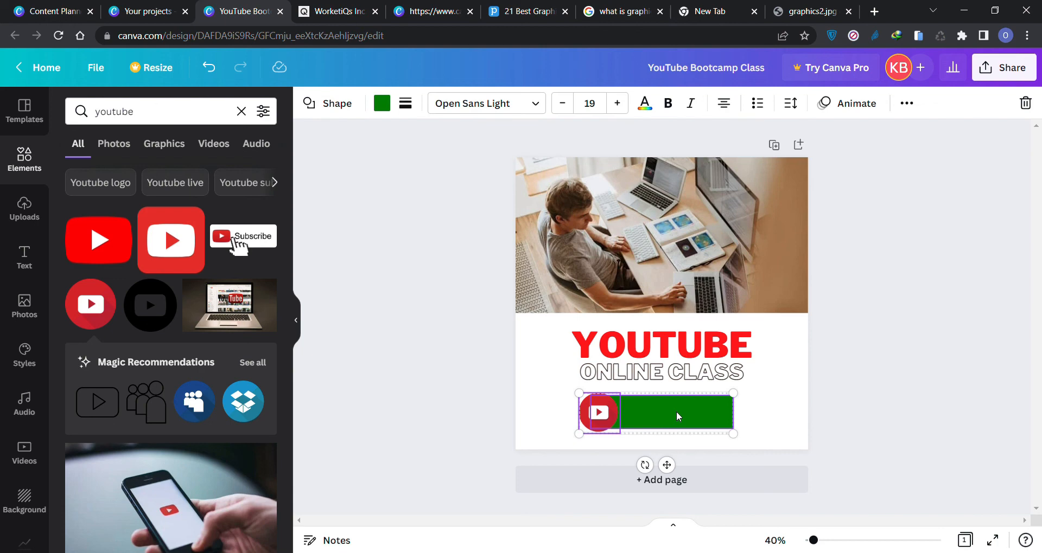
click(550, 418)
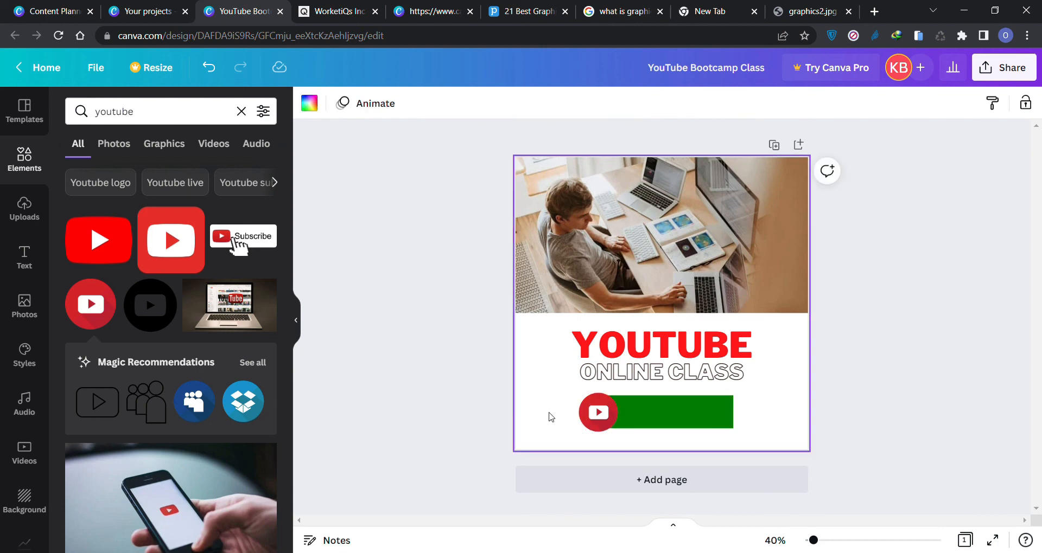
drag(548, 418, 715, 437)
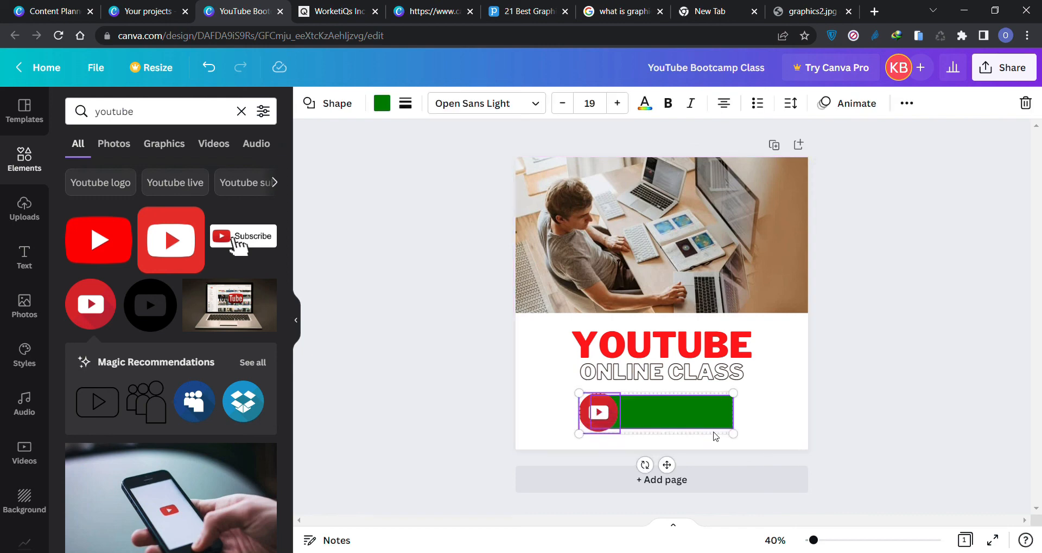
click(807, 438)
click(682, 414)
shift+click(617, 409)
click(906, 103)
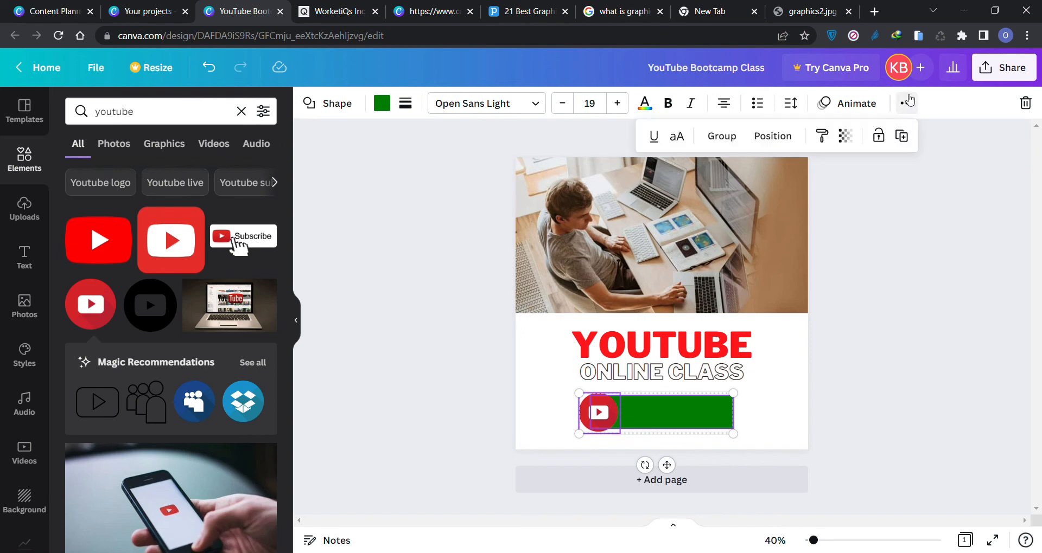
click(772, 135)
click(597, 260)
click(866, 415)
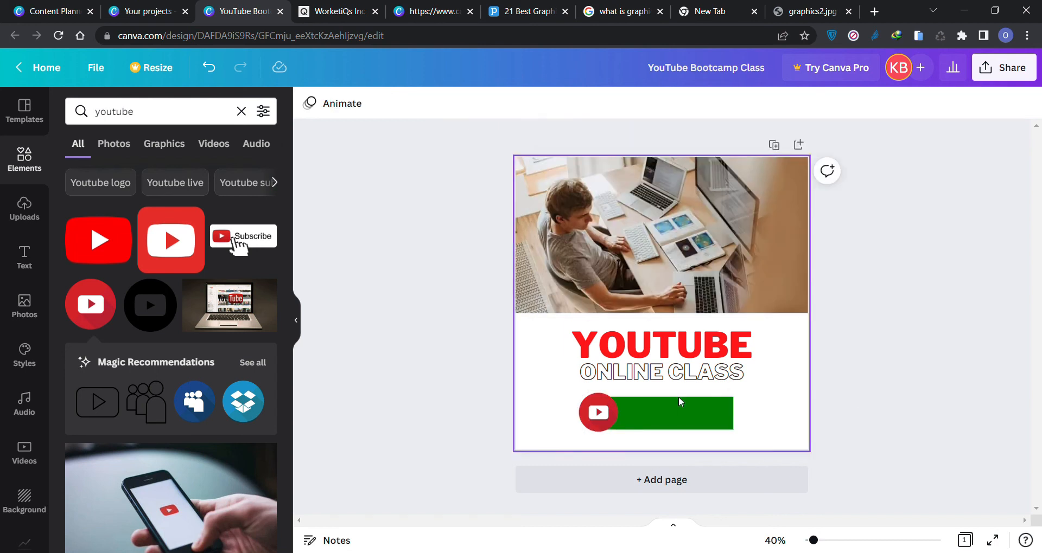
Recolor the YouTube icon's shadow, its first color, to darker green #065D04
click(608, 411)
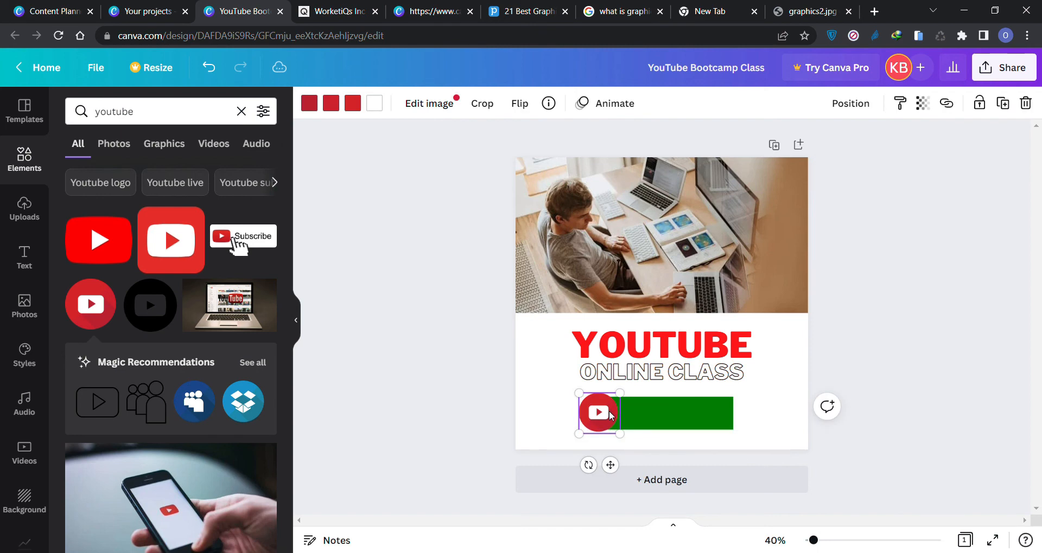
click(309, 106)
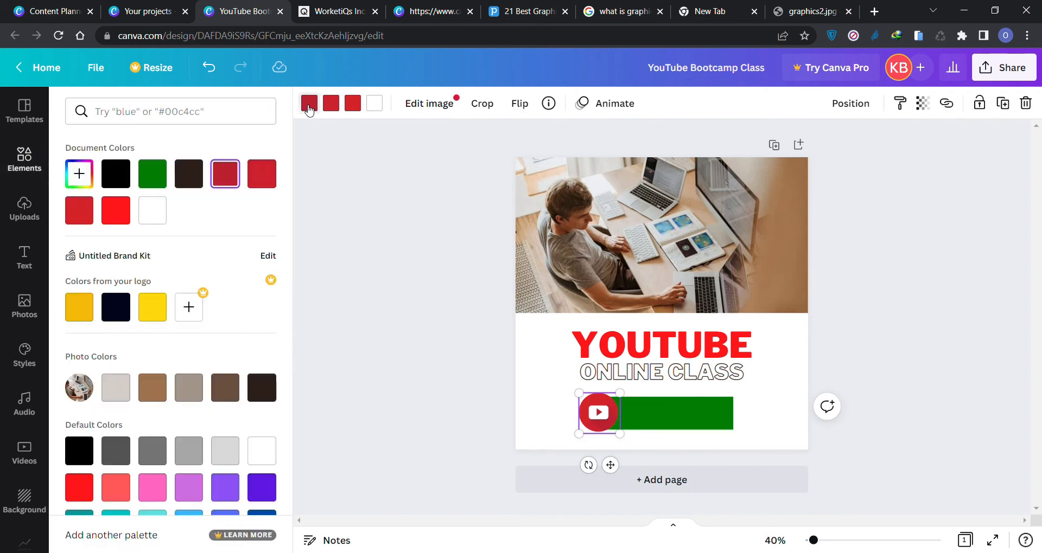
click(151, 181)
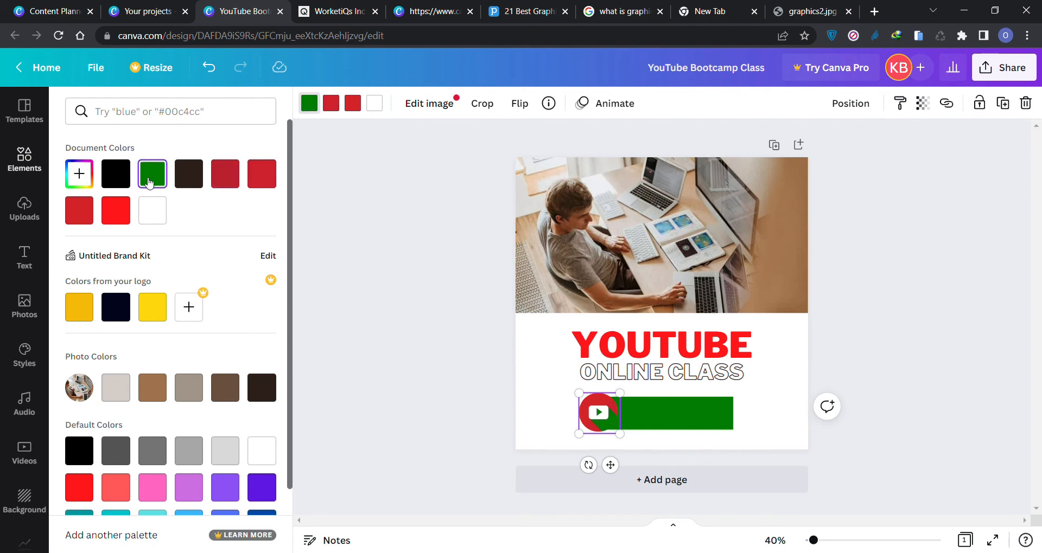
click(79, 173)
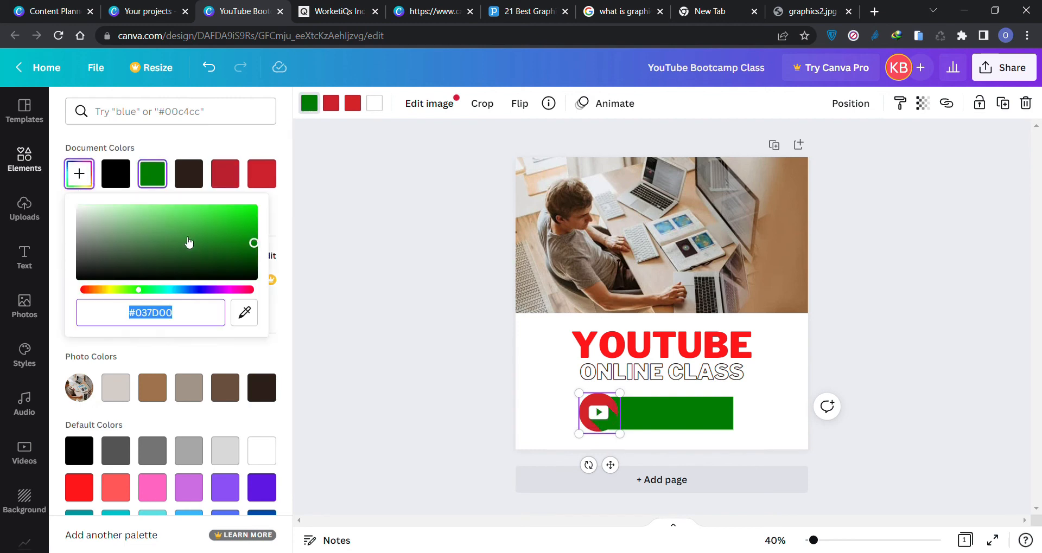
click(253, 254)
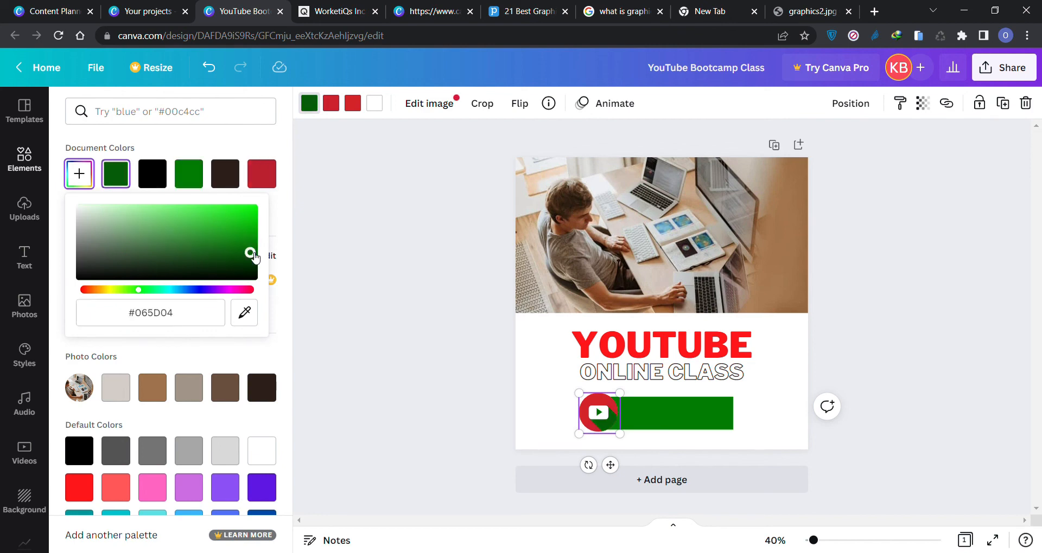
click(195, 151)
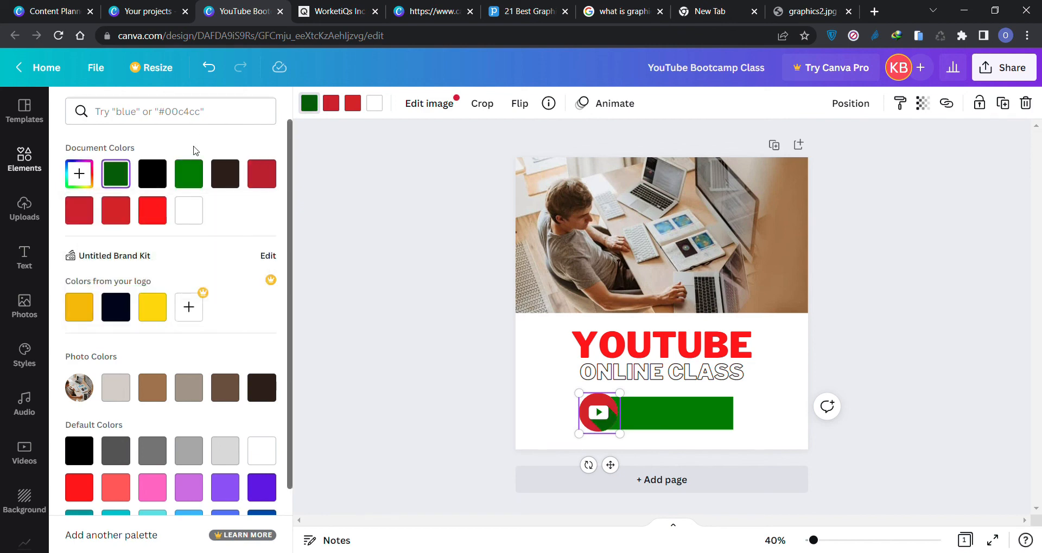
Recolor the YouTube icon's two remaining red parts with the rectangle's green, #037D00
click(338, 105)
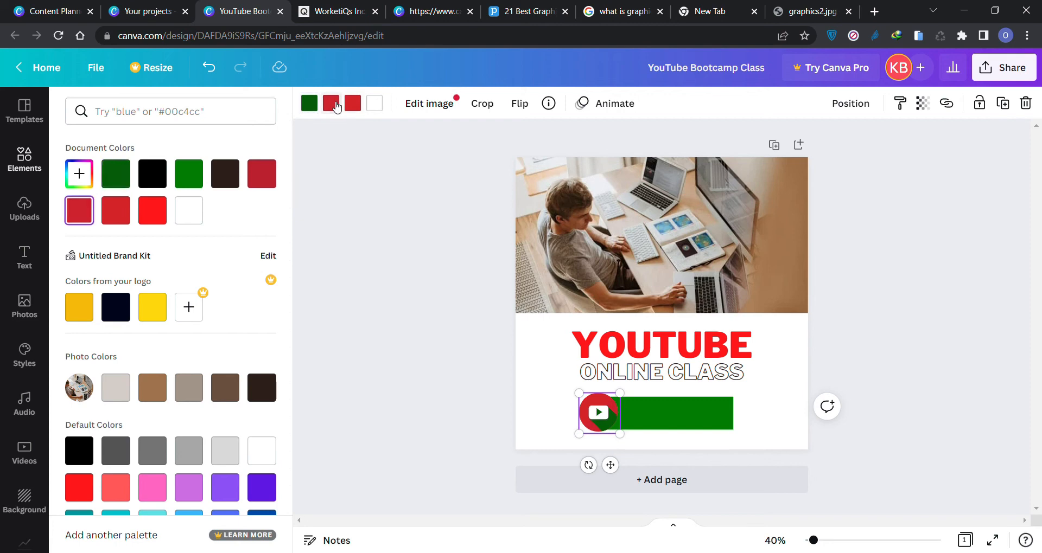
click(231, 176)
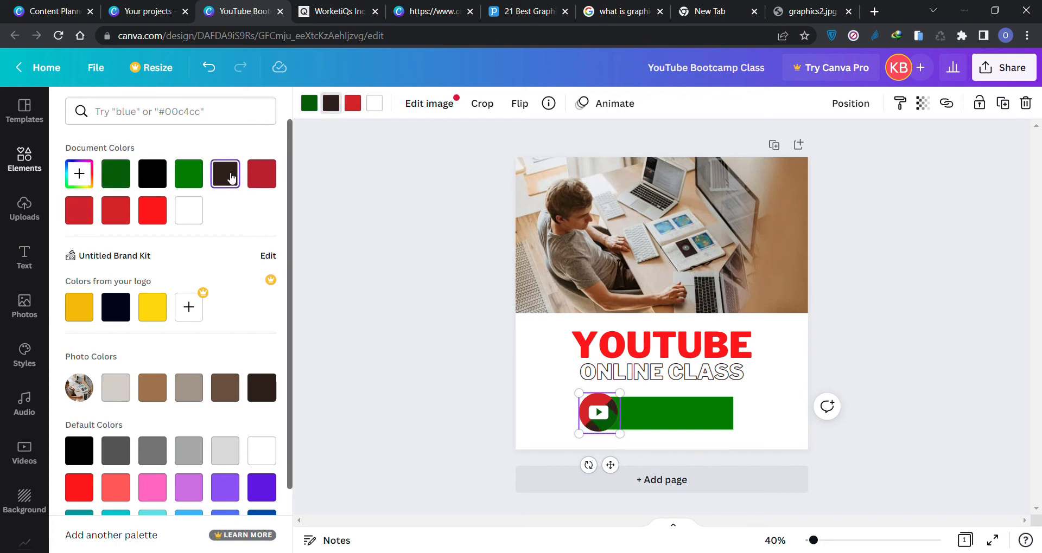
click(183, 175)
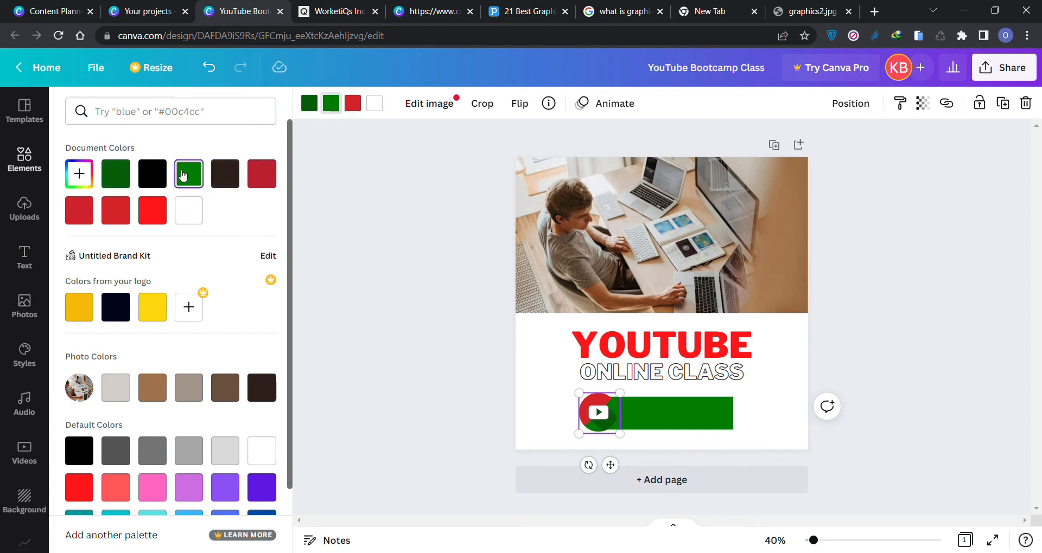
click(353, 103)
click(191, 177)
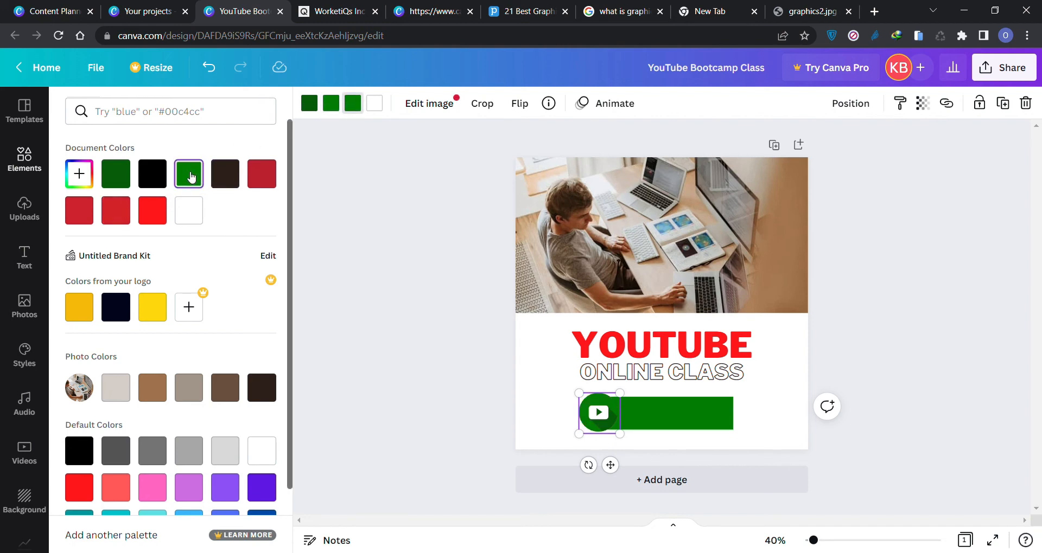
click(766, 422)
Move the YOUTUBE and ONLINE CLASS texts up together slightly and scale both down a little
click(771, 390)
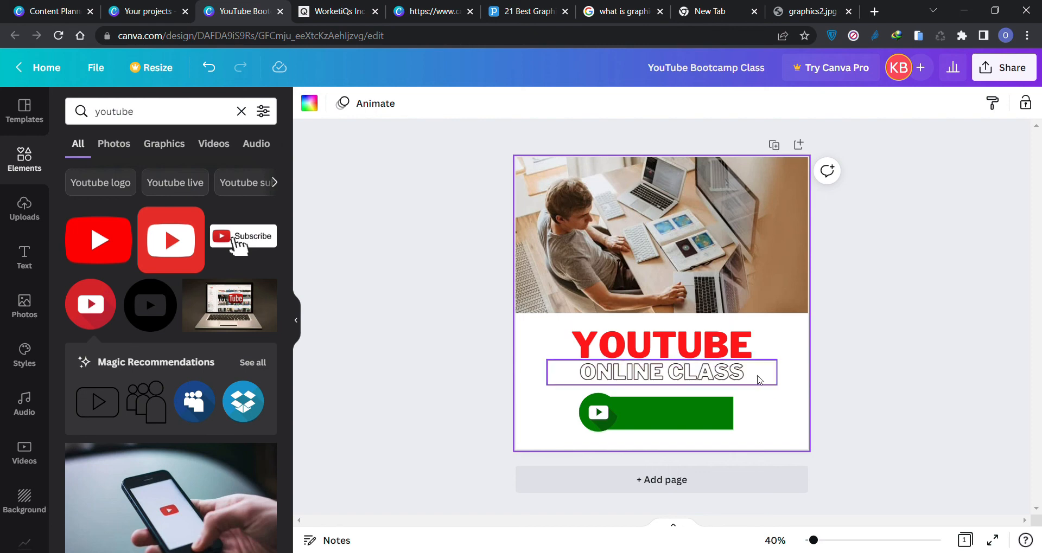
drag(798, 371, 656, 349)
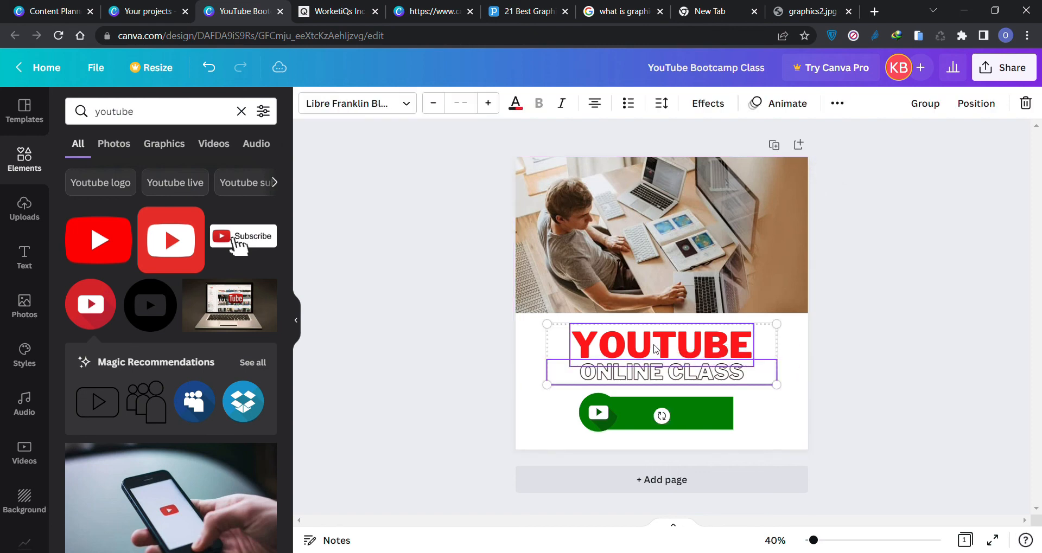
key(shift+Up)
key(shift+Up)
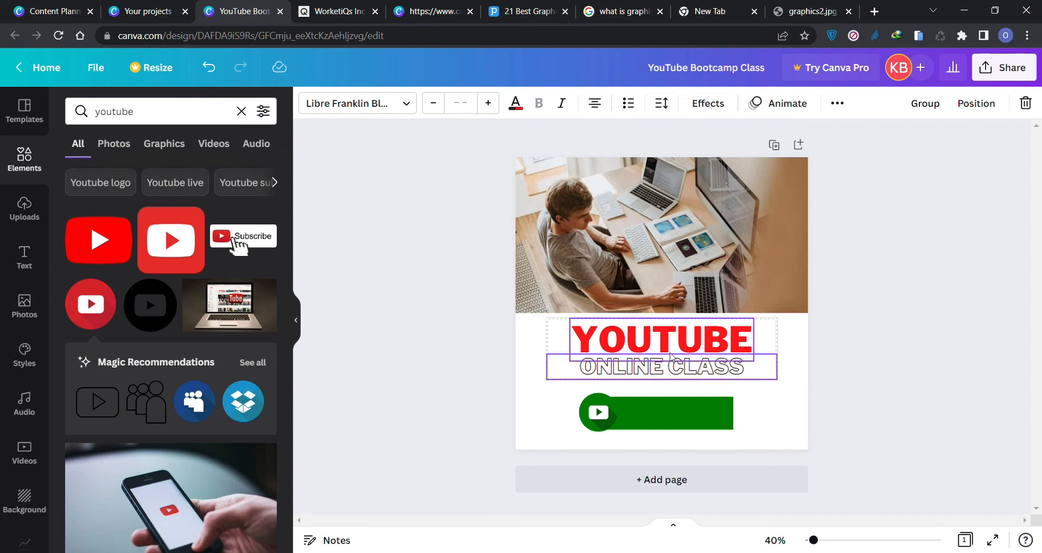
drag(782, 389, 765, 380)
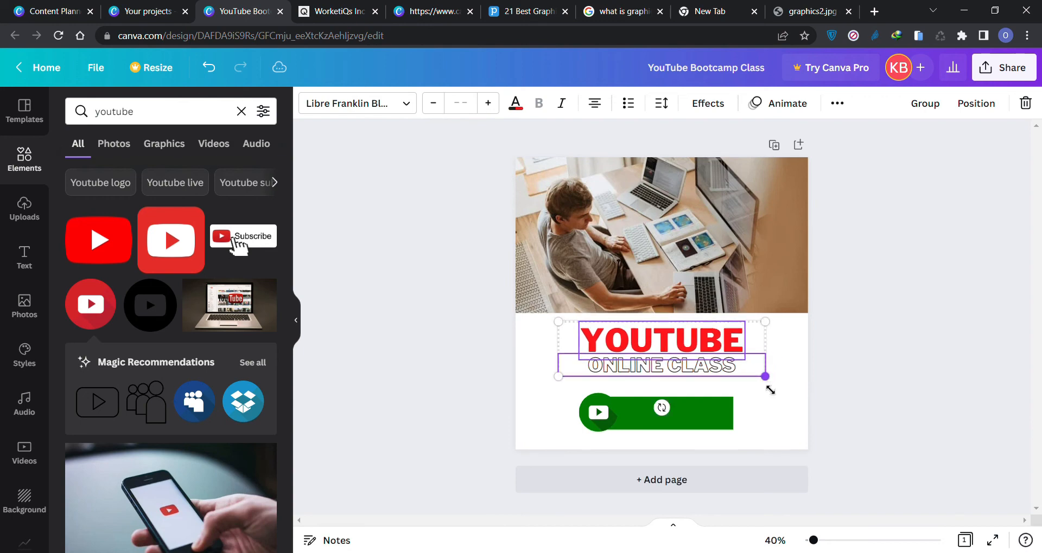
click(778, 416)
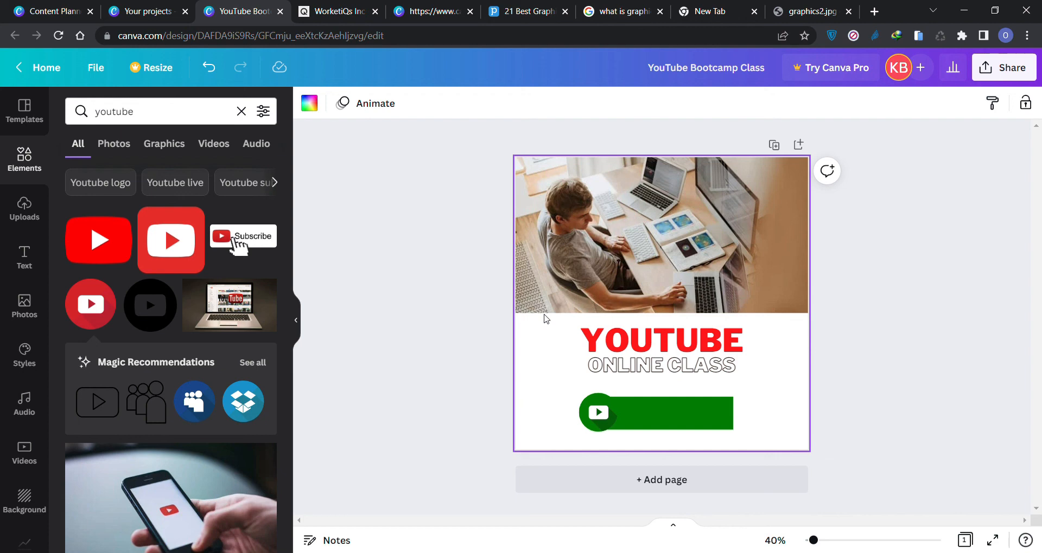
Add a subheading reading "Join Class" and place it on the green rectangle beside the YouTube icon
key(t)
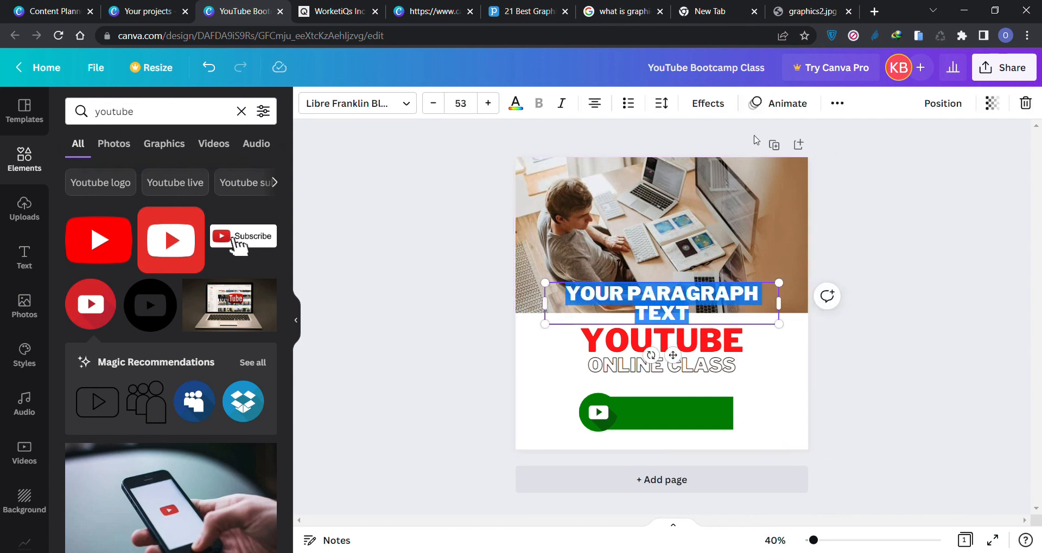
click(1024, 103)
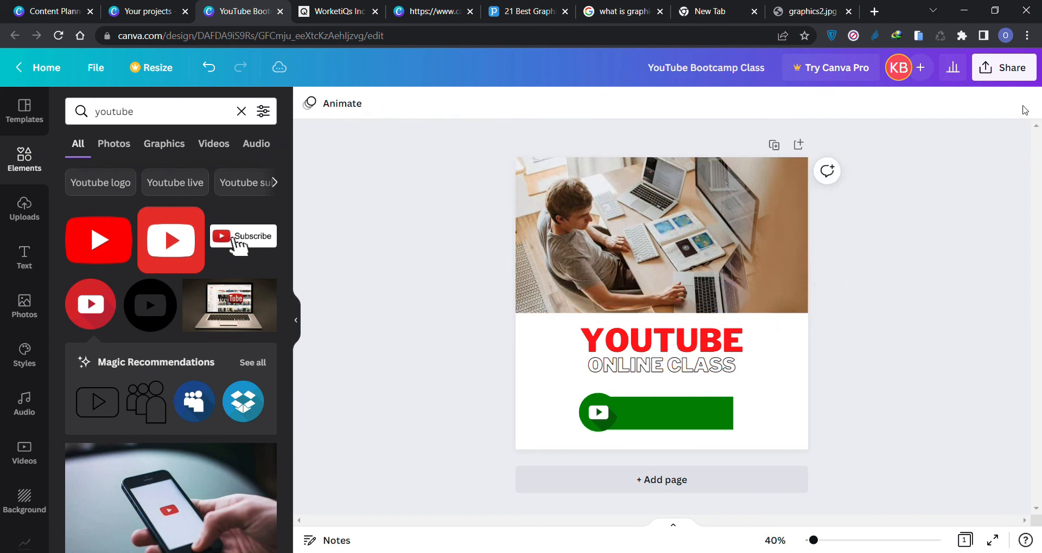
click(24, 254)
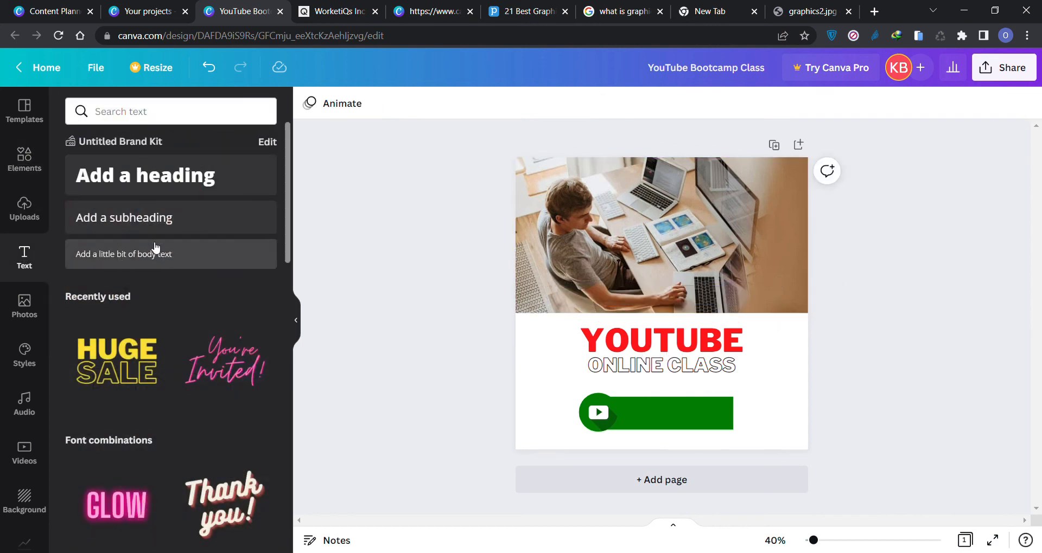
click(140, 227)
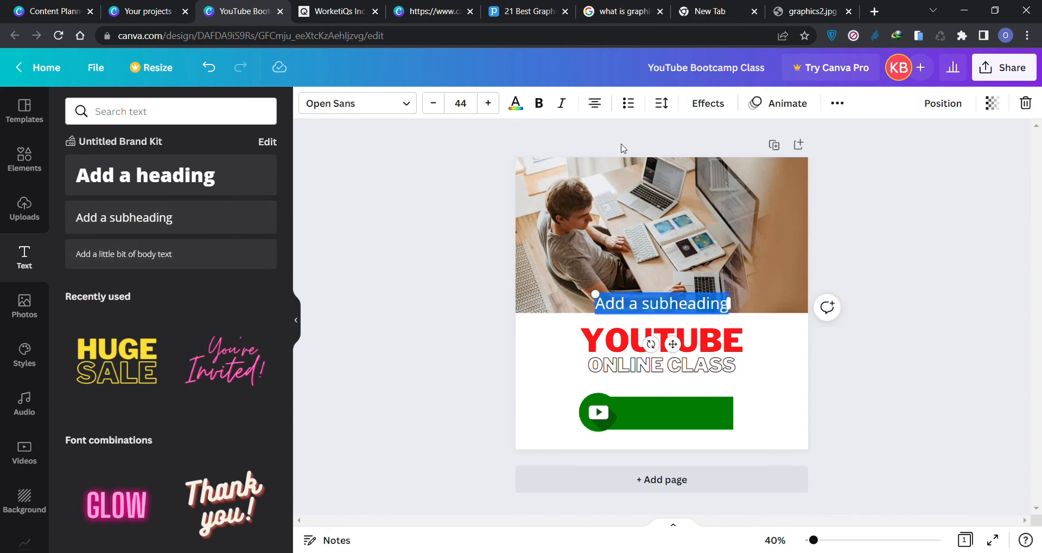
text(Join Class)
drag(678, 353, 679, 463)
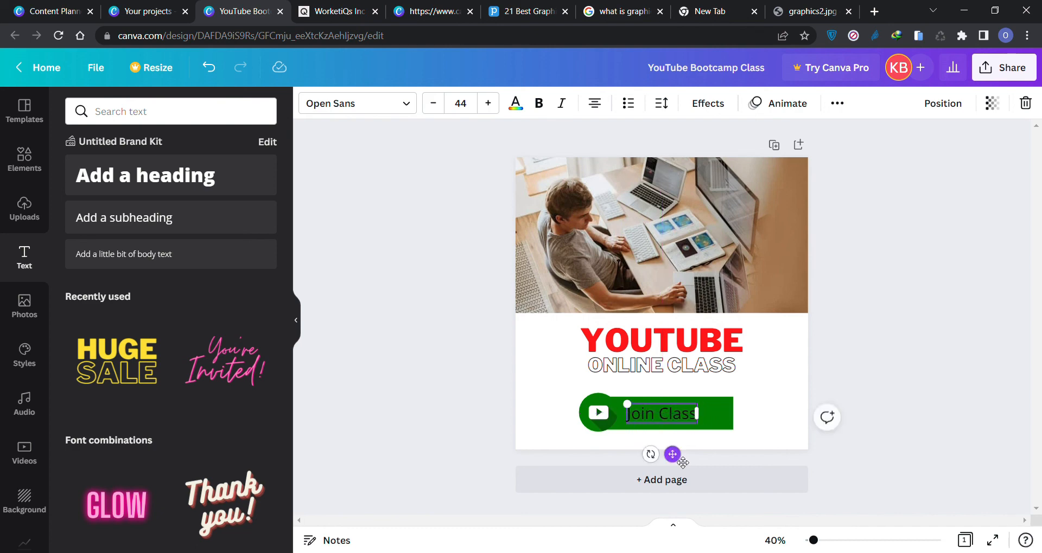
Set the color of the "Join Class" text to white
click(515, 104)
click(87, 208)
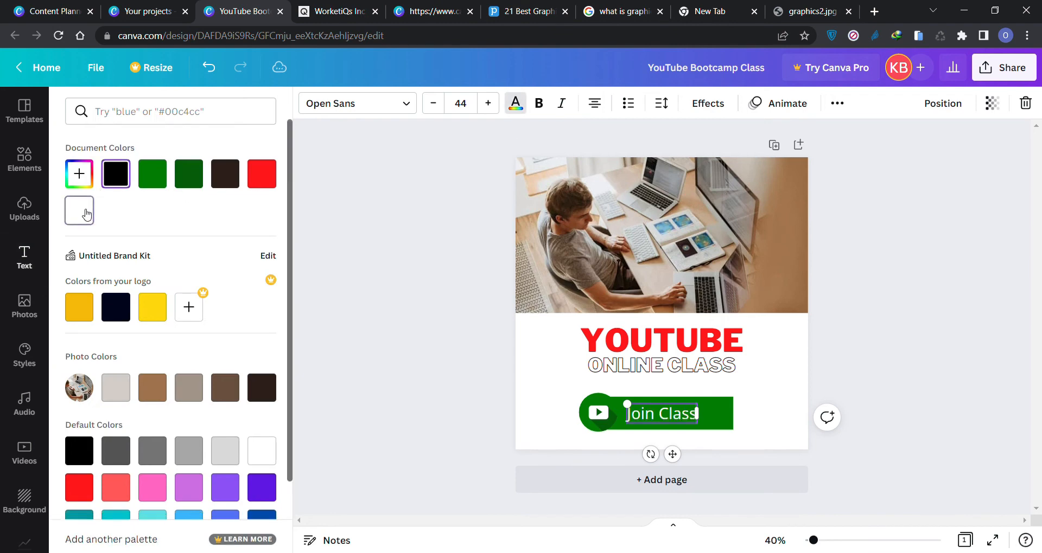
click(420, 321)
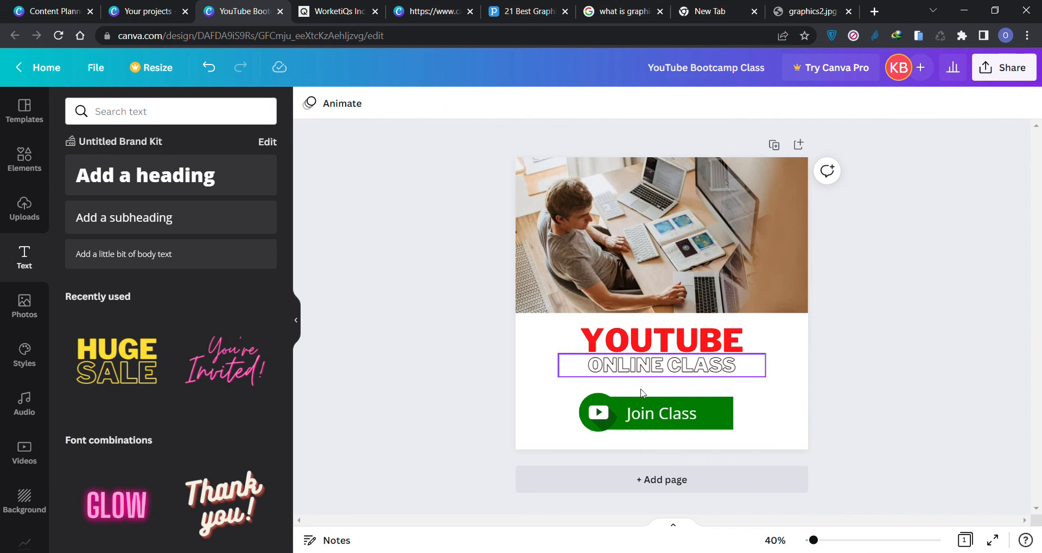
Change the fill of the rectangle behind "Join Class" to the bright red of the YOUTUBE title
click(699, 415)
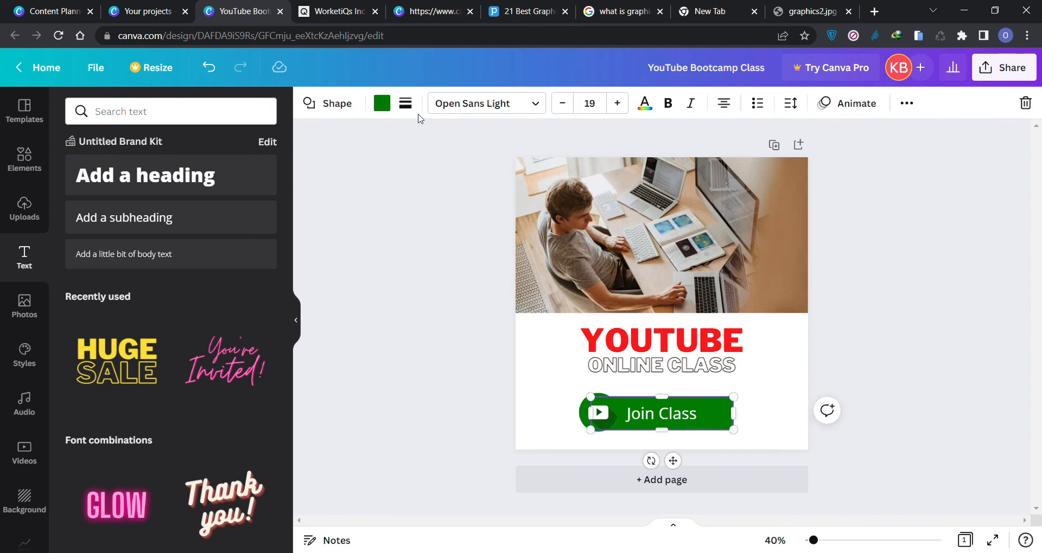
click(385, 106)
click(81, 216)
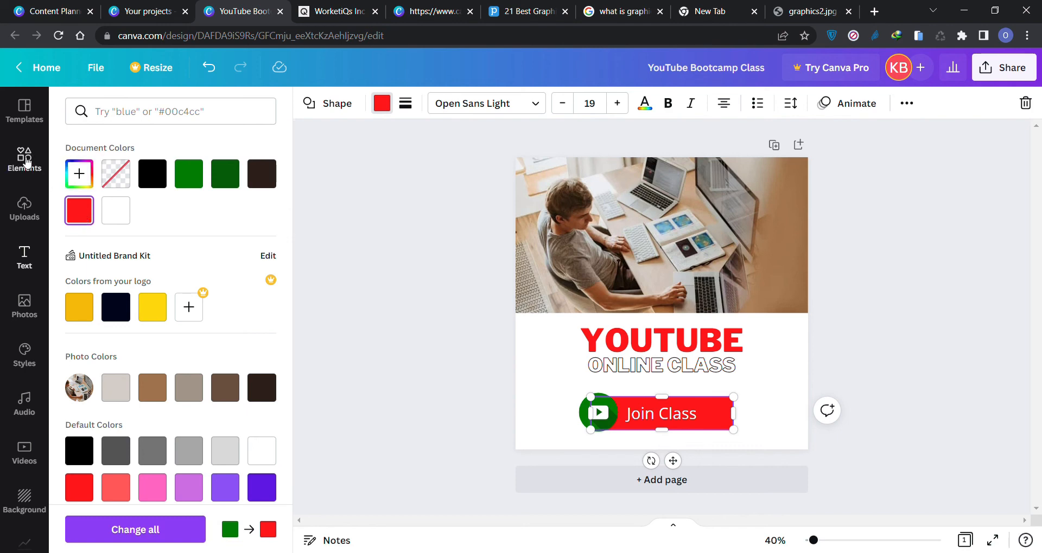
Search the photo library for "youtube" instead of "computer"
click(24, 305)
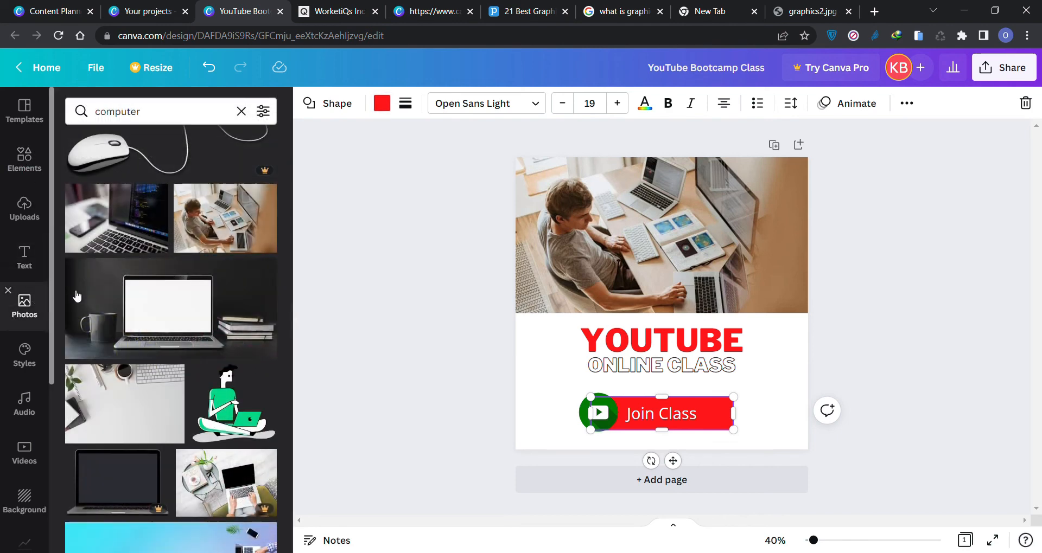
click(121, 111)
double_click(124, 113)
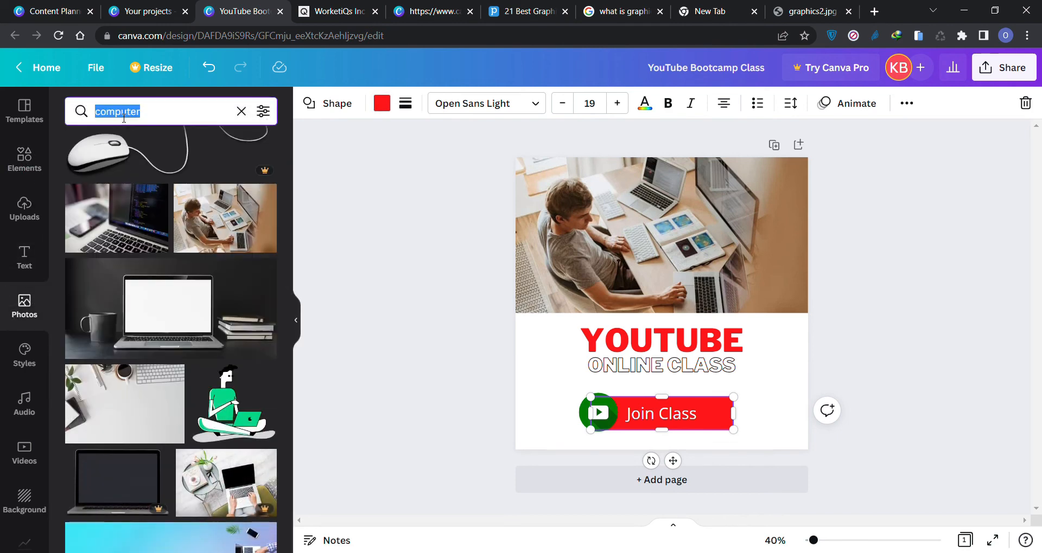
text(youtub)
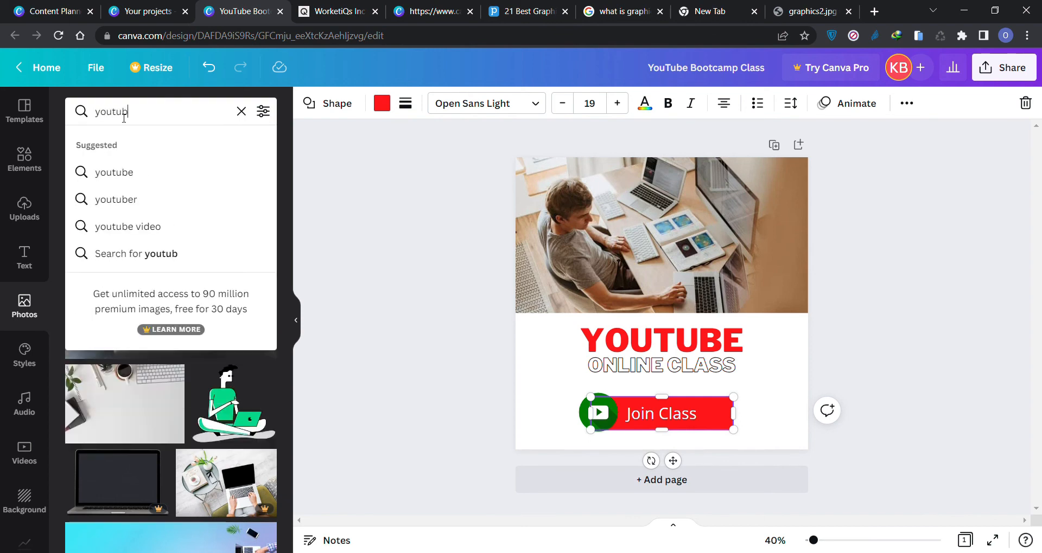
text(e)
key(Return)
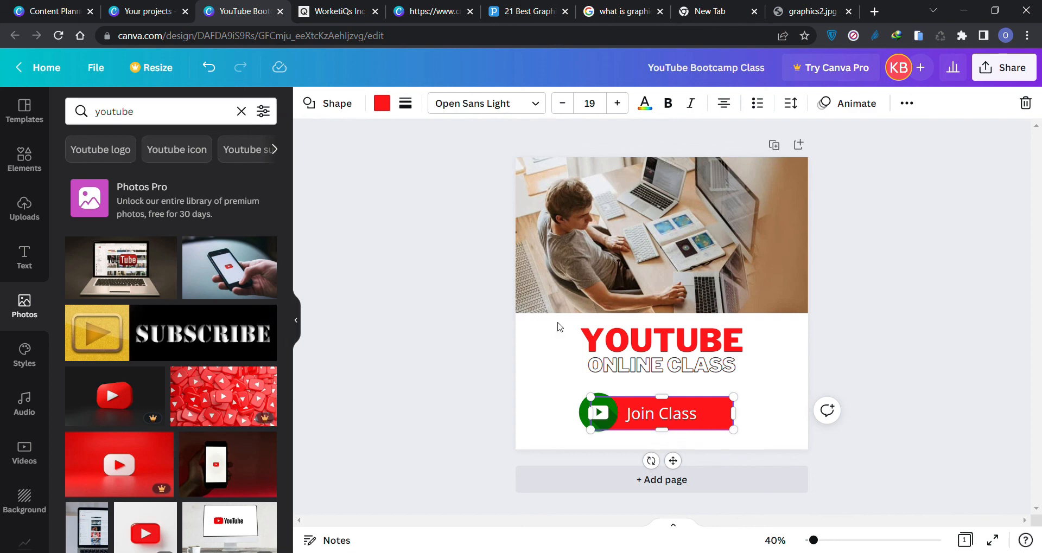
Replace the desk photo with the laptop photo showing the YouTube logo, scaled across the page top to about 1,078 × 607
click(607, 290)
key(Delete)
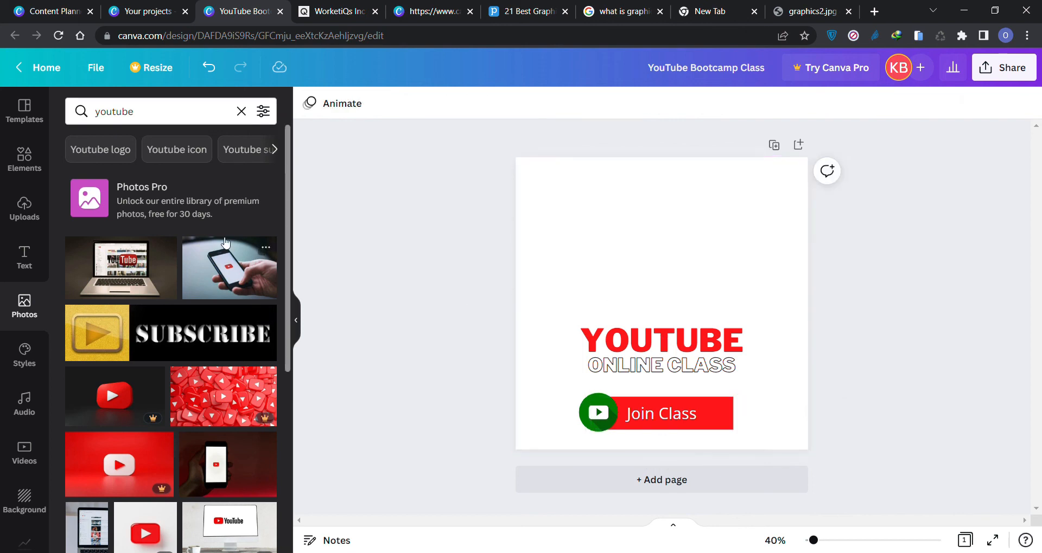
drag(158, 269, 629, 199)
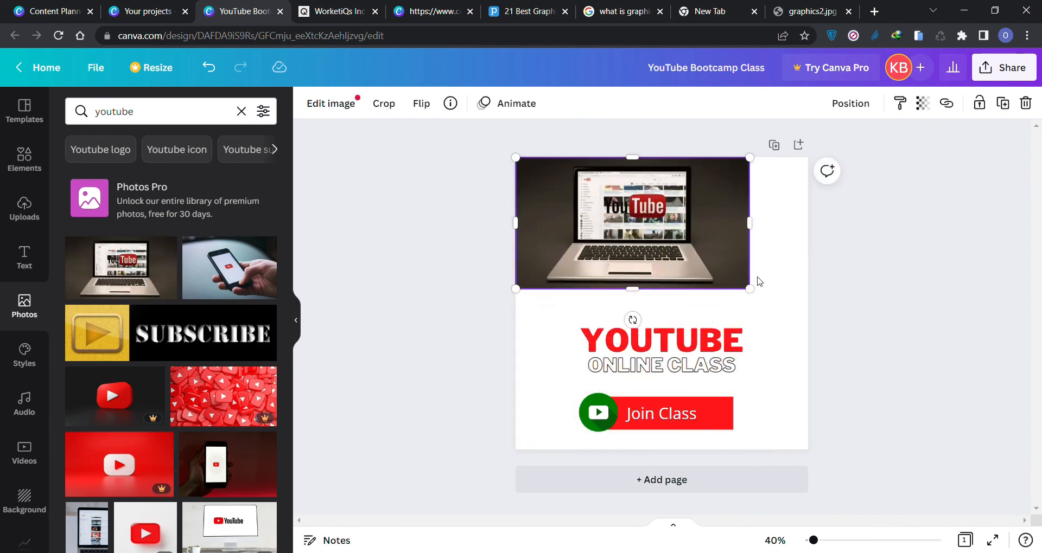
drag(750, 289, 823, 319)
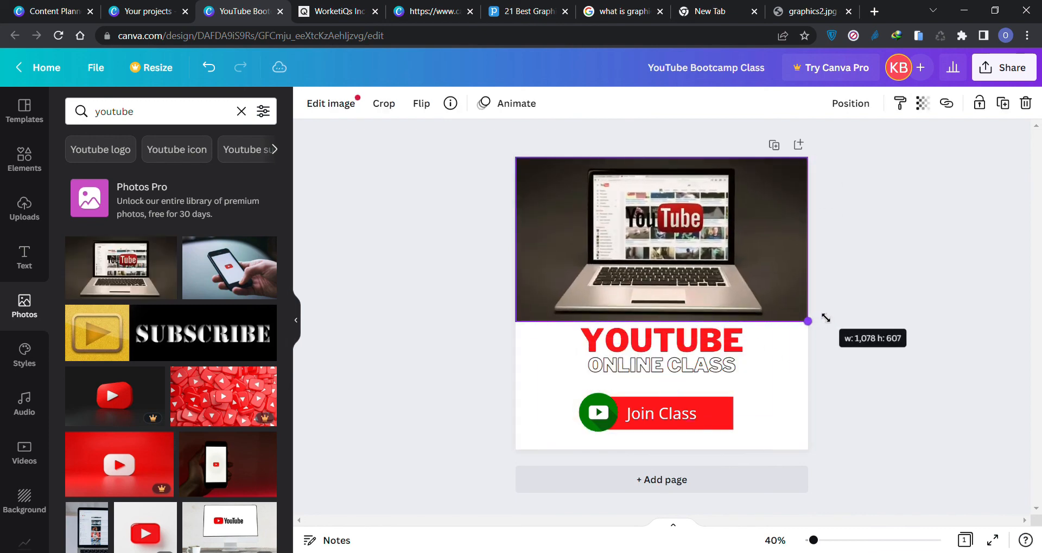
click(859, 272)
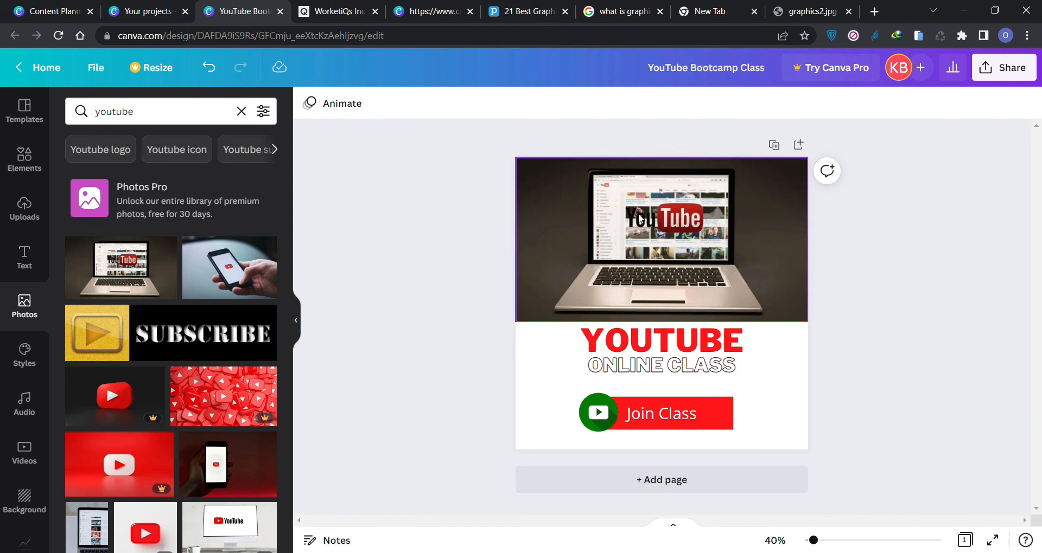
Set the YOUTUBE title's color to the dark red from the laptop photo's colors
click(677, 338)
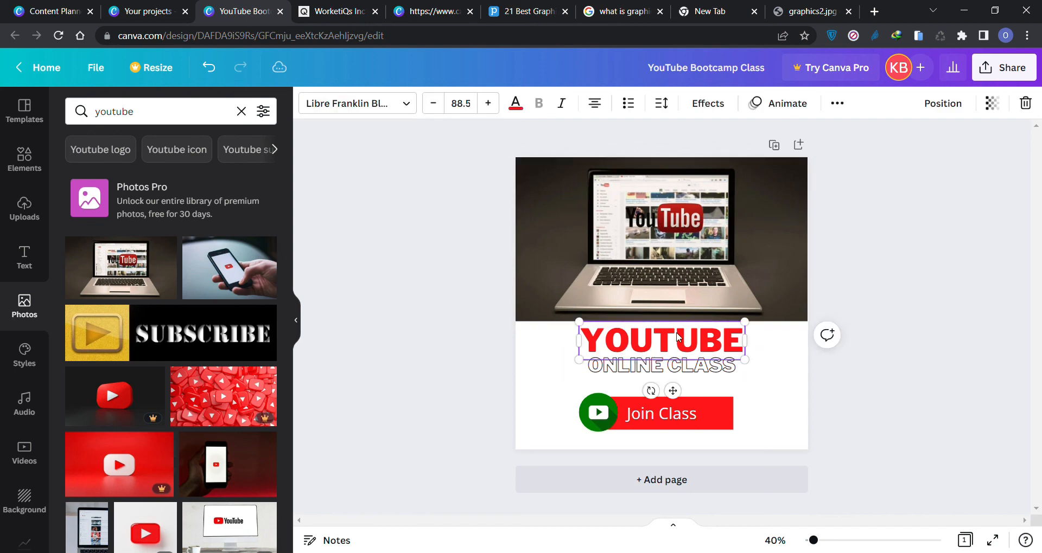
click(516, 103)
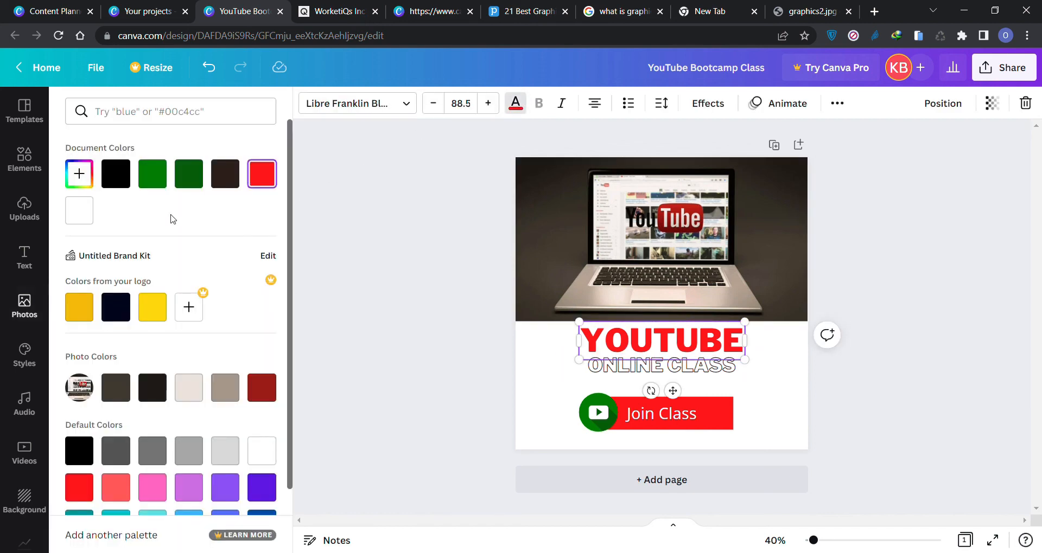
click(262, 390)
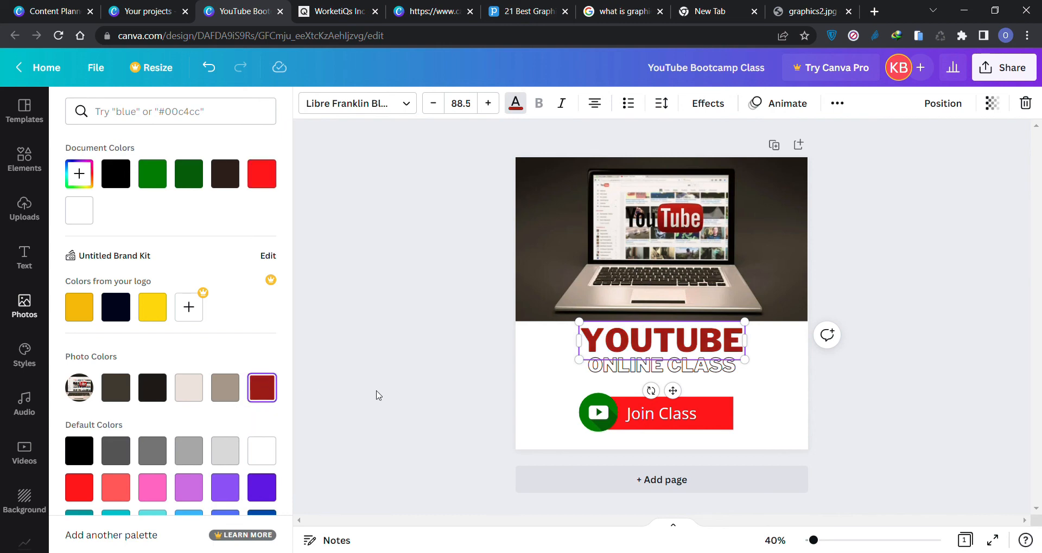
click(436, 381)
click(455, 372)
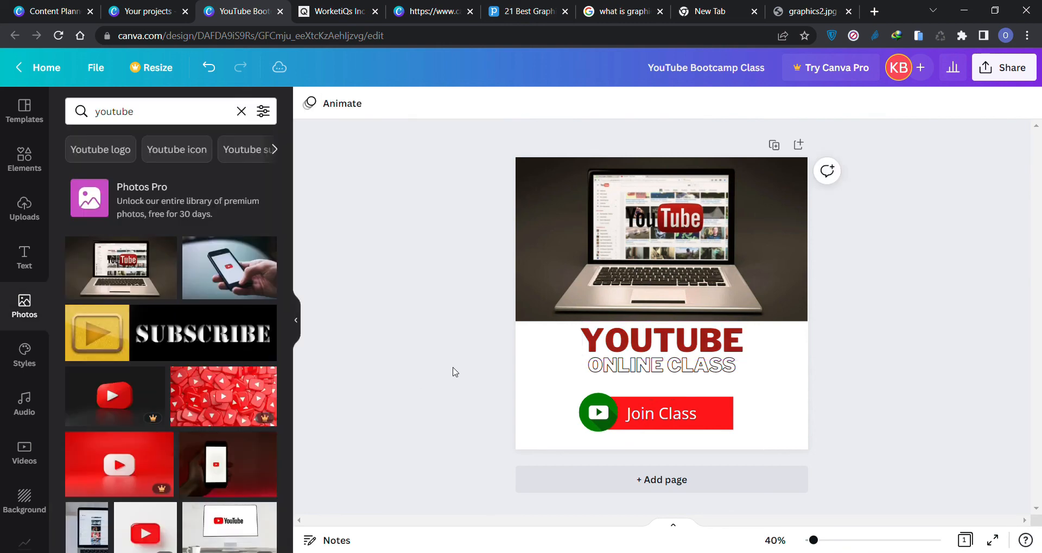
Change the fill of the rectangle behind "Join Class" to the dark red of the YOUTUBE title
click(713, 408)
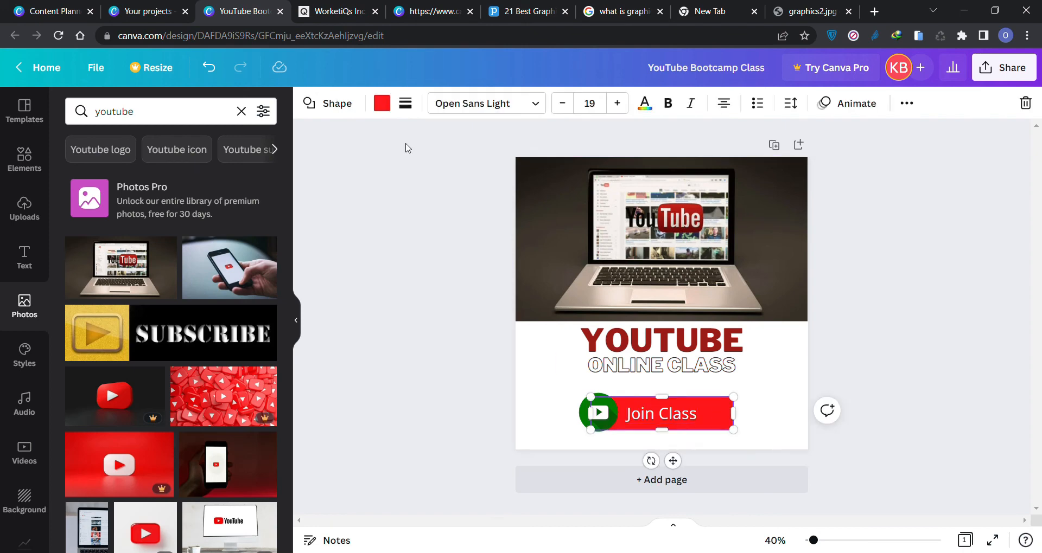
click(386, 100)
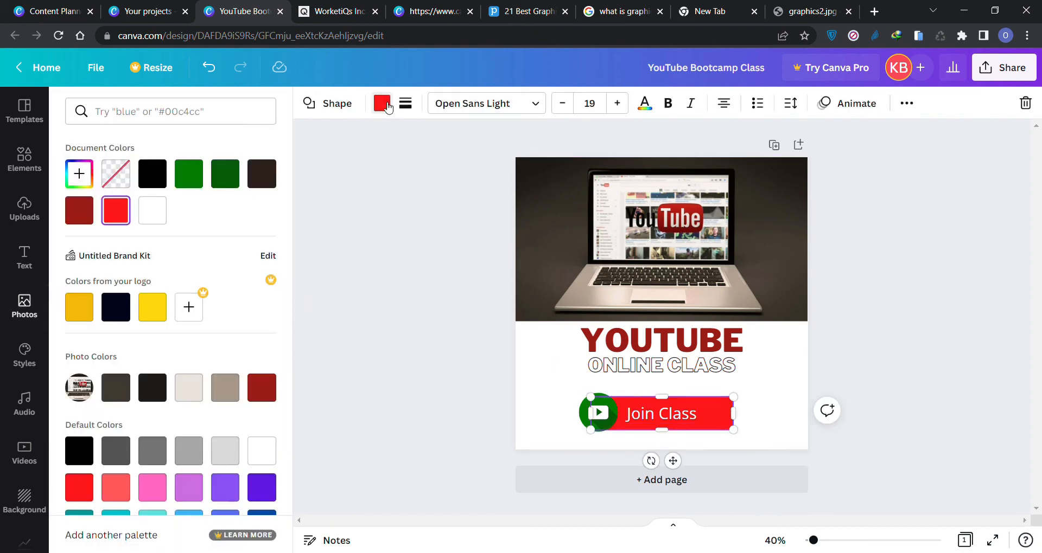
click(195, 184)
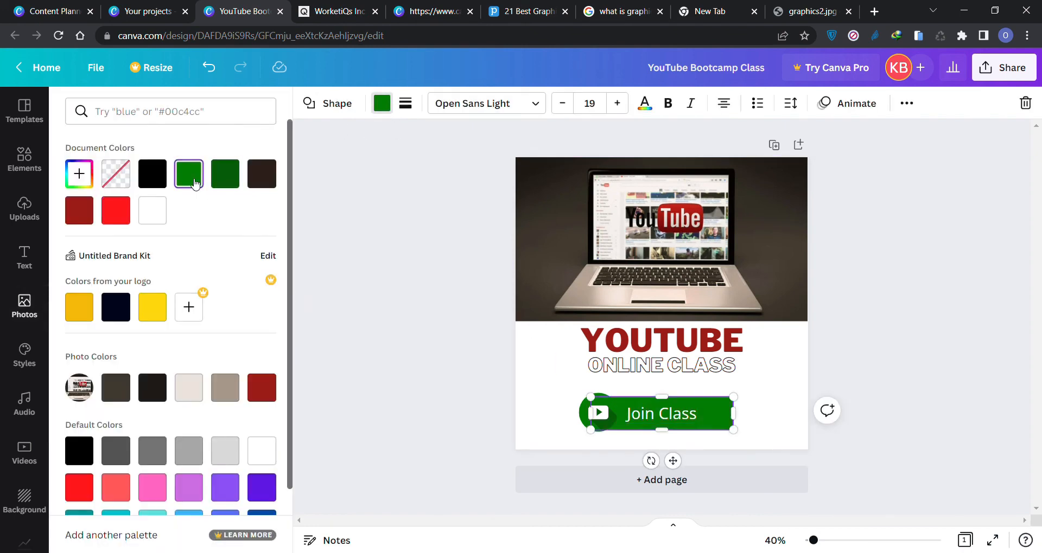
click(79, 216)
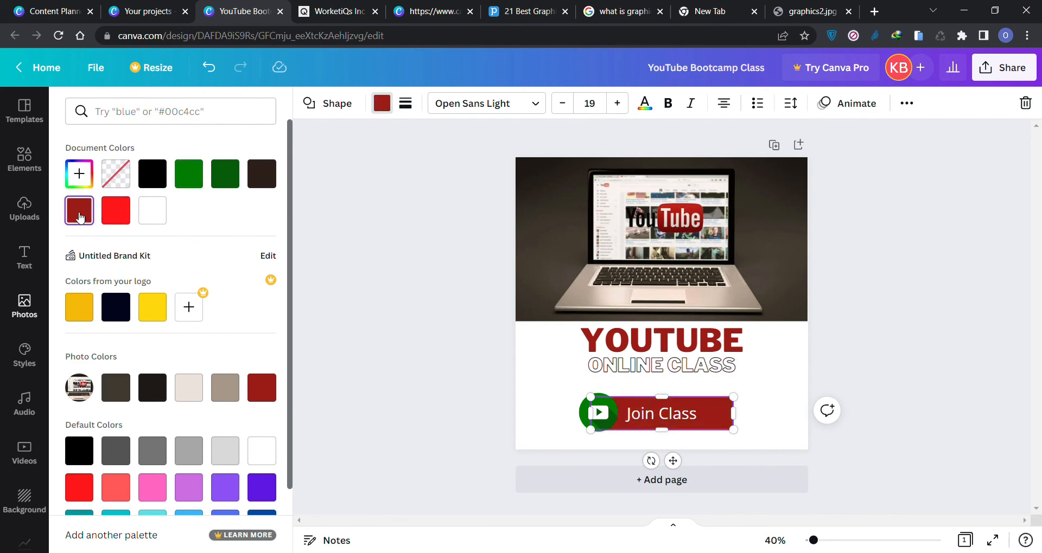
key(Escape)
Recolor both green parts of the YouTube icon's circle to the dark red of the title
click(602, 415)
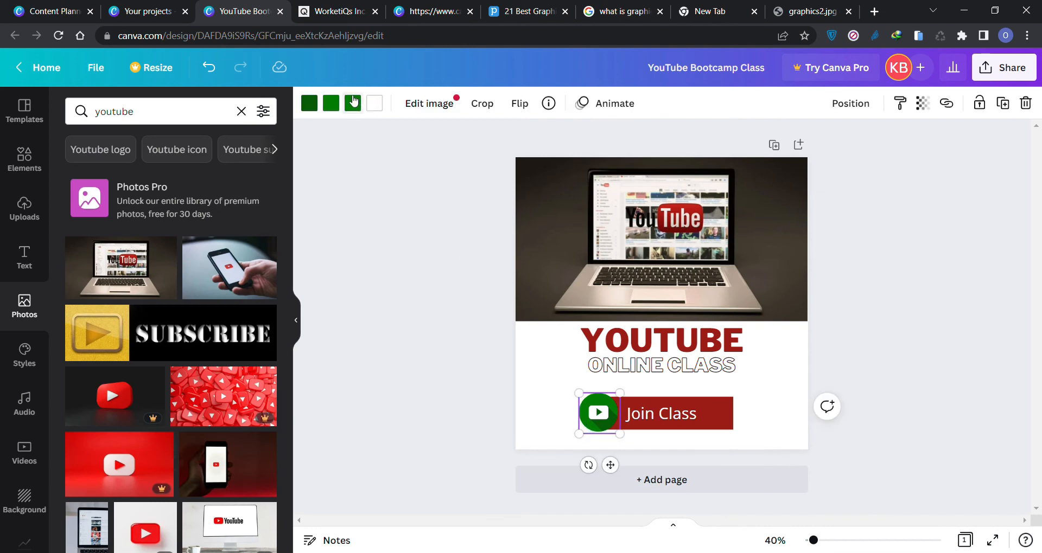
click(353, 103)
click(159, 308)
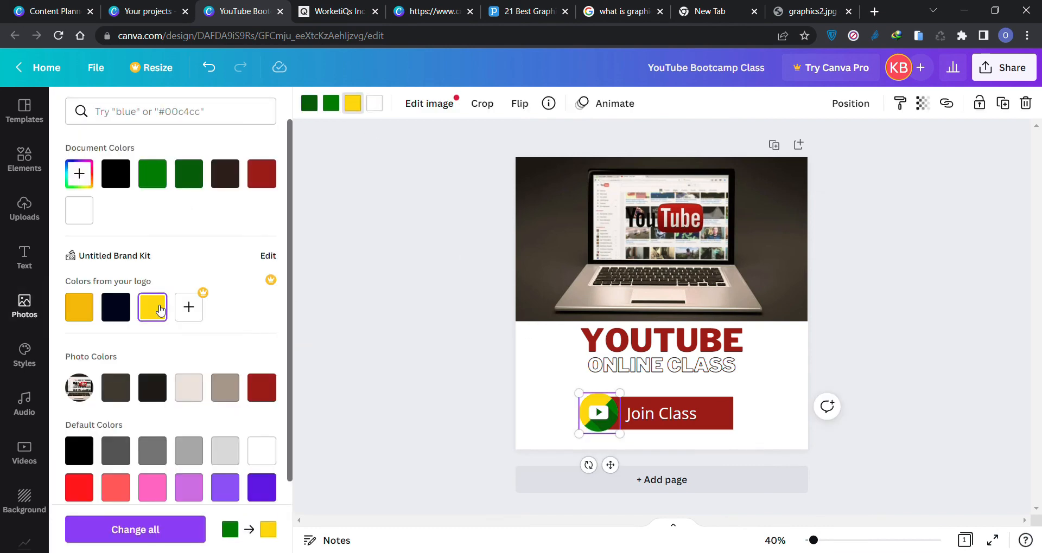
click(262, 177)
click(331, 103)
click(262, 176)
Recolor the YouTube icon's dark green shadow to a custom red shade darker than its circle
click(309, 103)
click(269, 175)
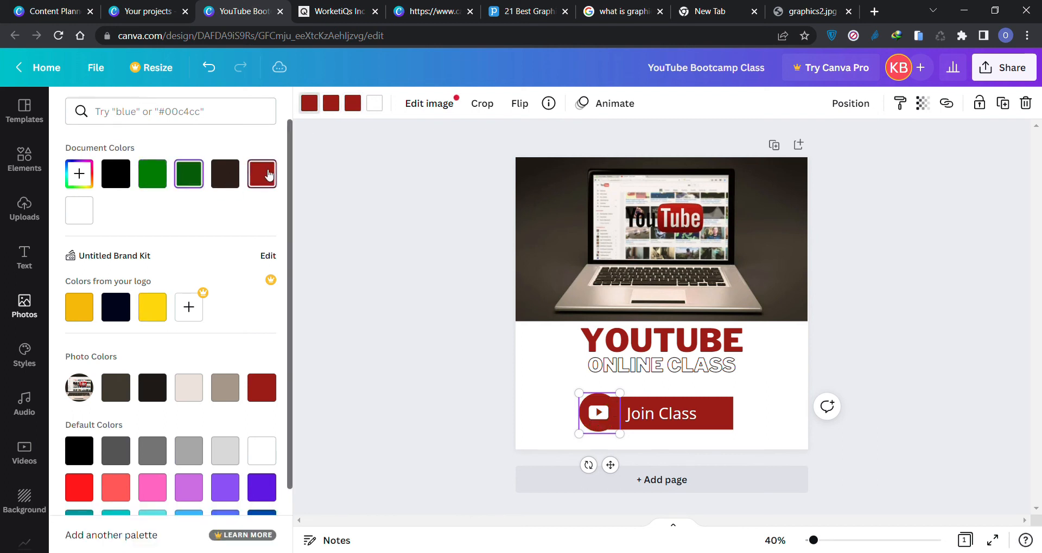
click(79, 174)
click(239, 251)
click(341, 260)
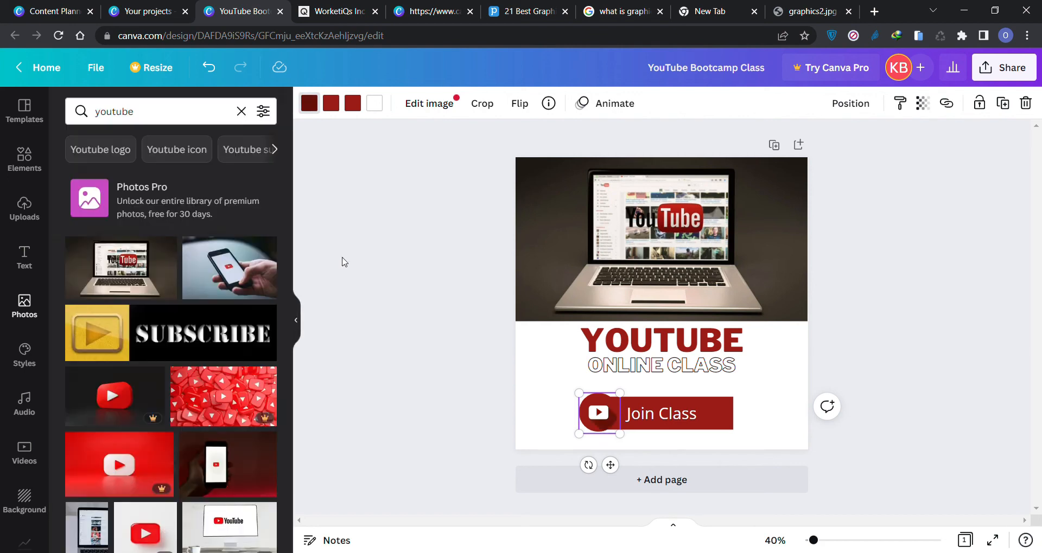
click(438, 336)
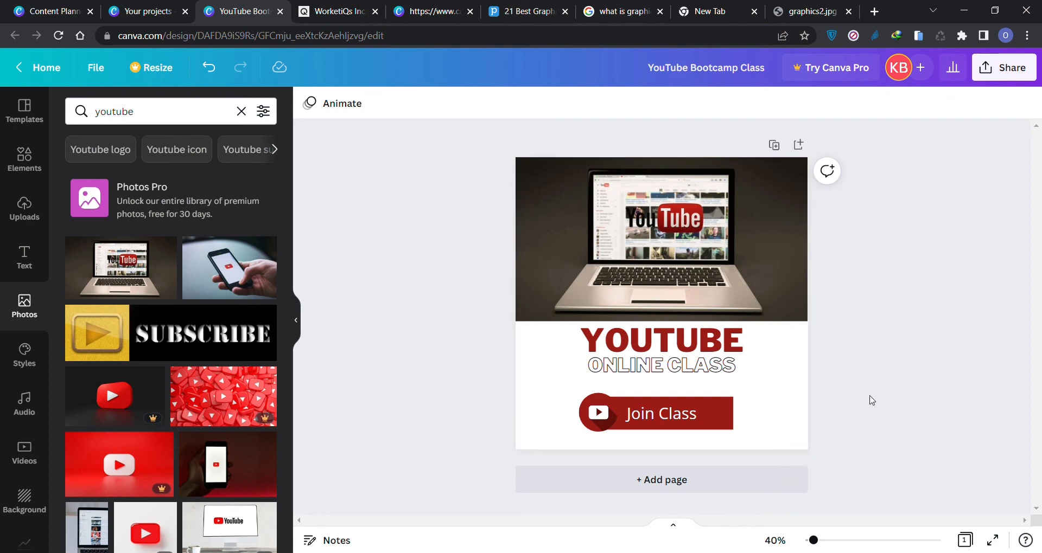
Group the YouTube icon, the dark red rectangle and the "Join Class" text
drag(762, 427, 571, 406)
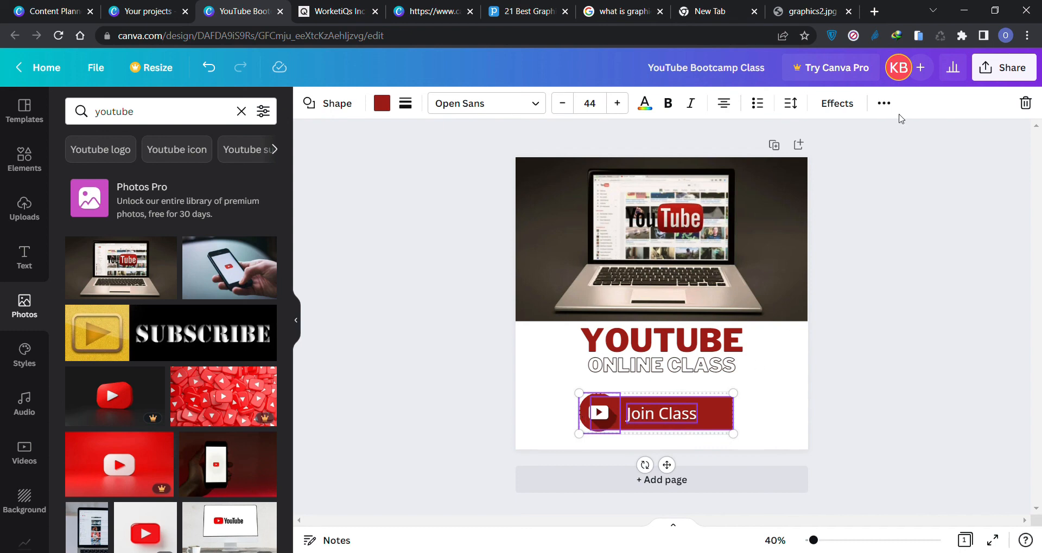
click(883, 103)
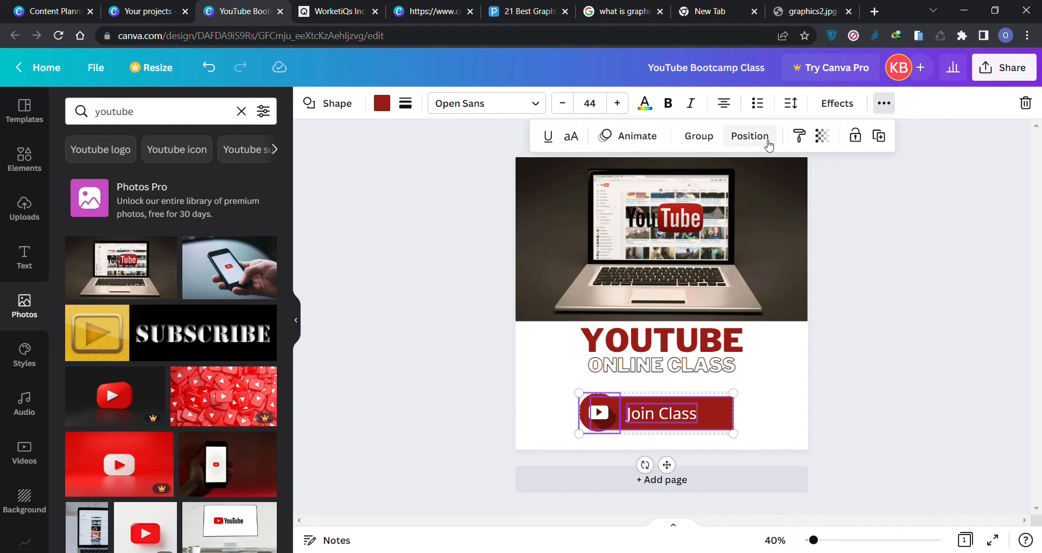
click(700, 136)
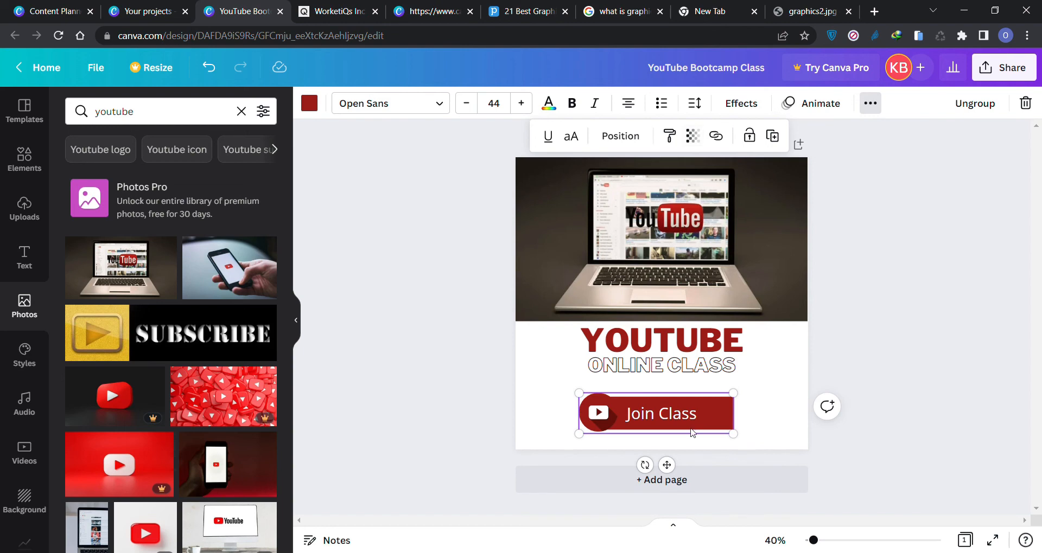
Scale the "Join Class" button group down slightly and move it up, centered closer beneath ONLINE CLASS
mouse_move(690, 415)
mouse_down()
mouse_move(732, 426)
mouse_move(671, 407)
mouse_move(696, 413)
mouse_move(671, 414)
mouse_move(685, 414)
mouse_up()
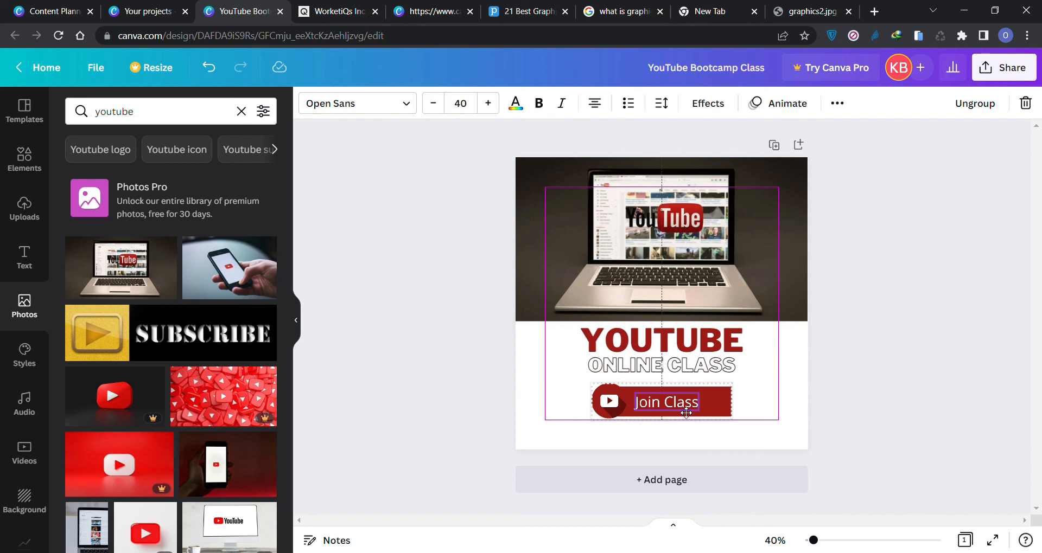
drag(685, 414, 685, 413)
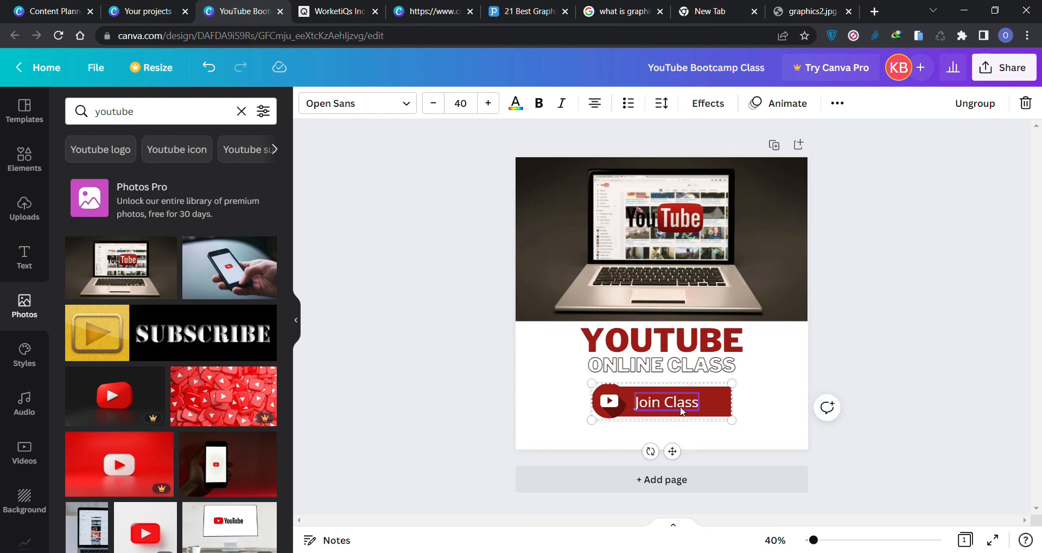
click(855, 439)
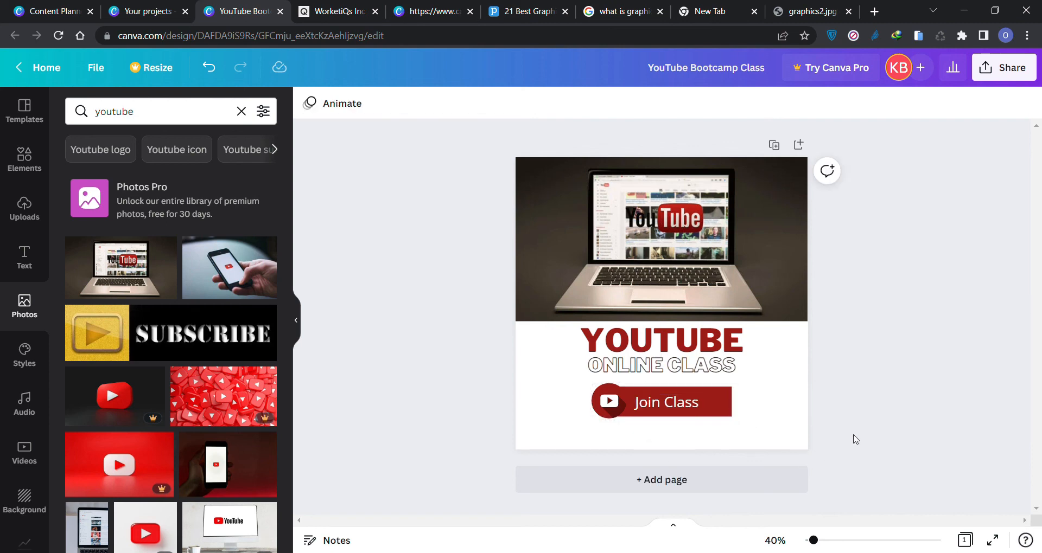
Post a comment on the page reading "The red is too much"
click(827, 172)
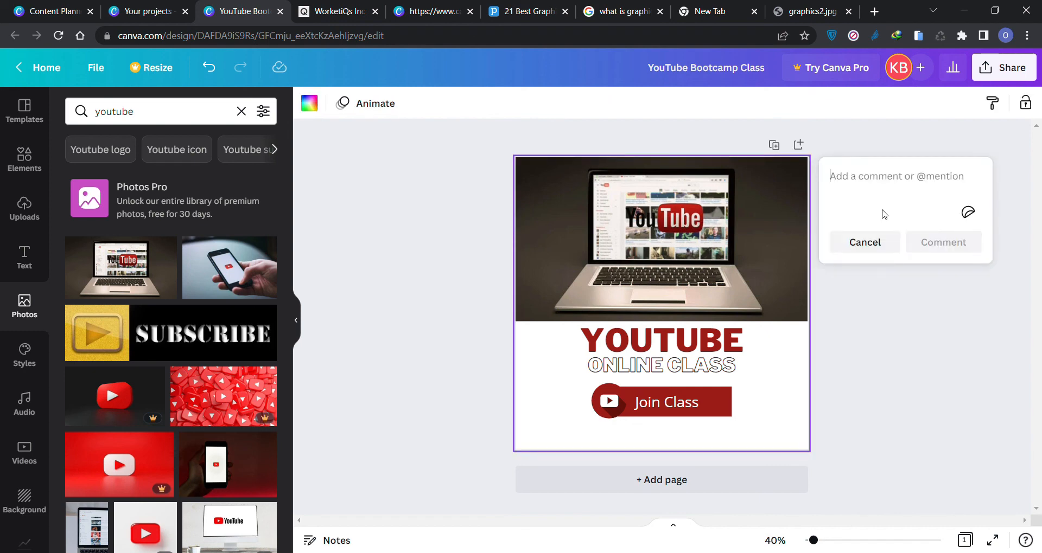
text(The red is too much)
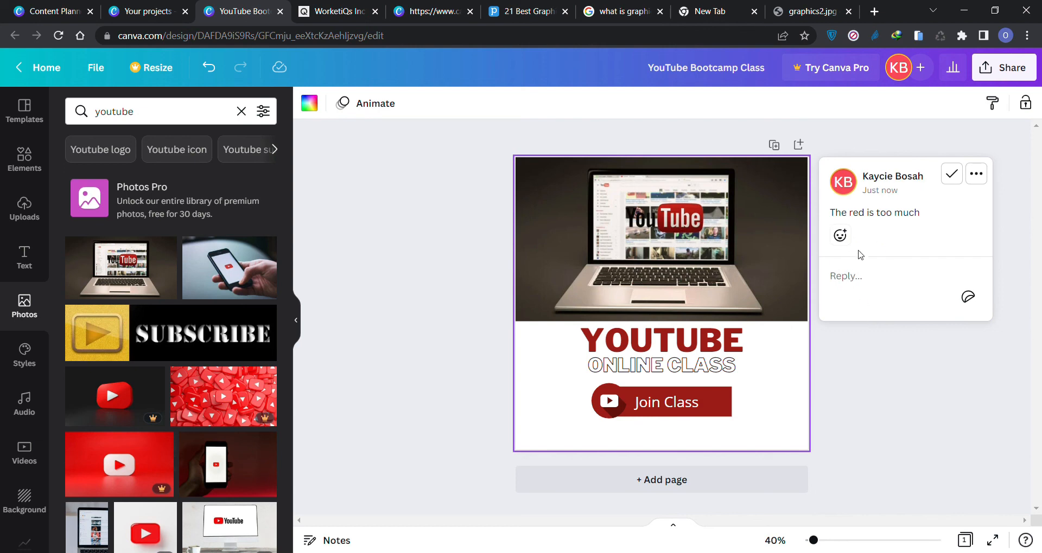
Reply "okay sir" to the page comment and mark the comment as resolved
click(867, 285)
text(okay sir)
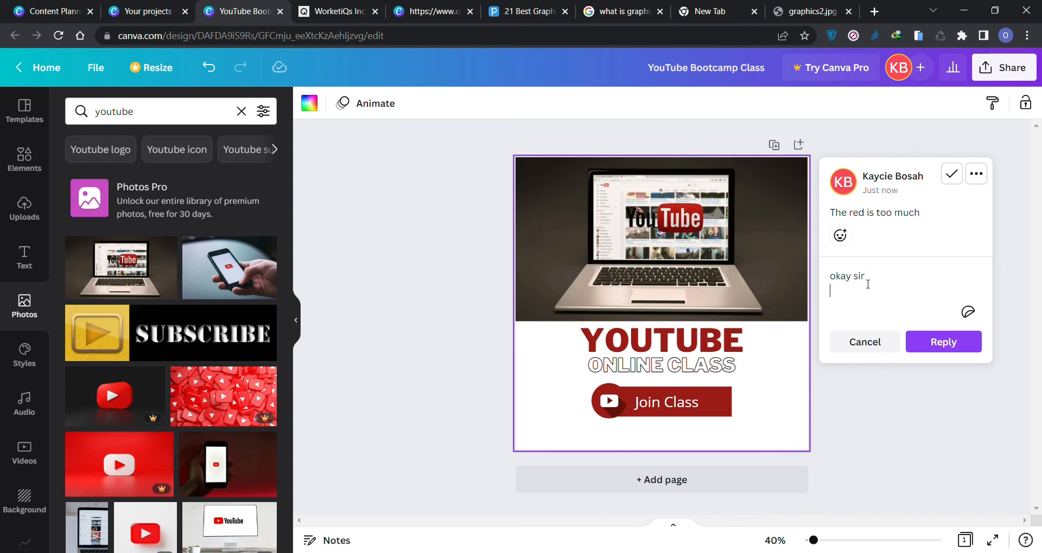
click(925, 349)
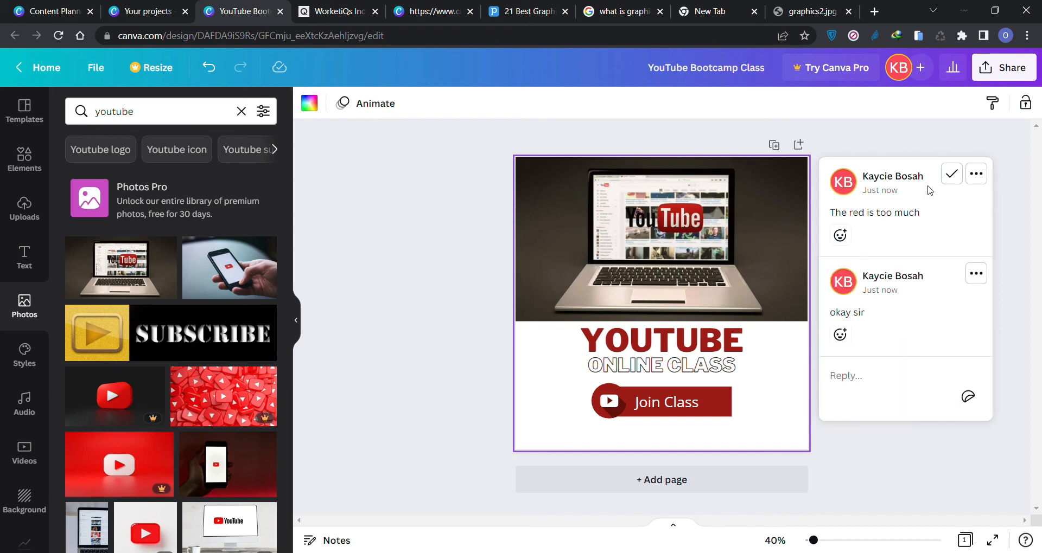
click(951, 174)
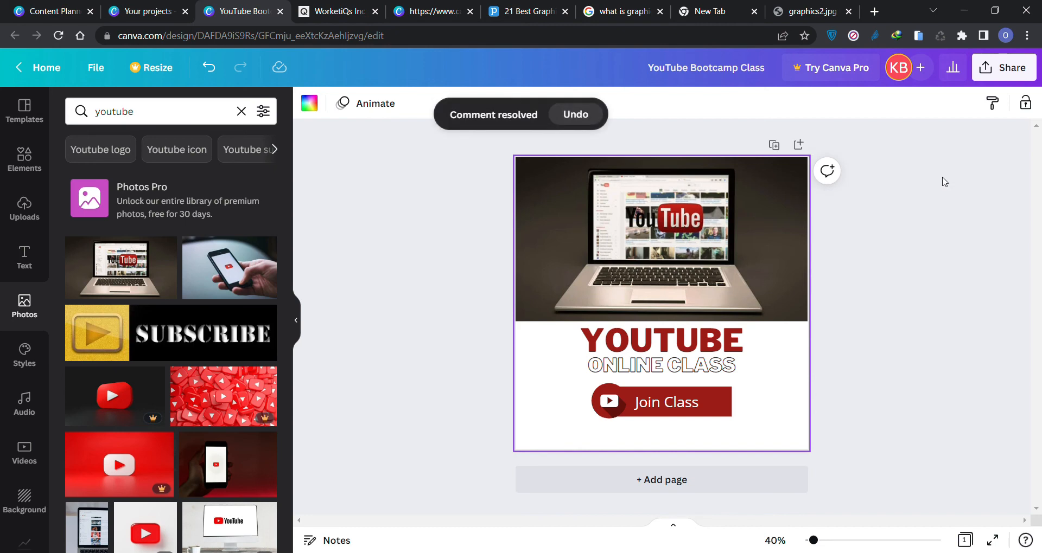
Add the black outlined play-button graphic from the Magic Recommendations, enlarge it and extend it past the page's lower-left edges
click(38, 172)
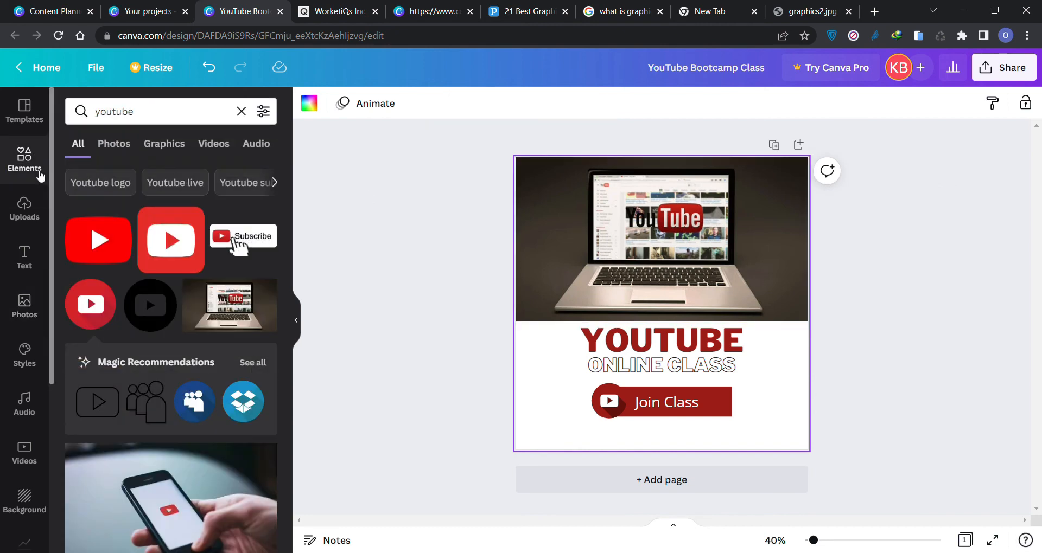
click(111, 413)
drag(731, 352, 944, 491)
drag(767, 410, 597, 391)
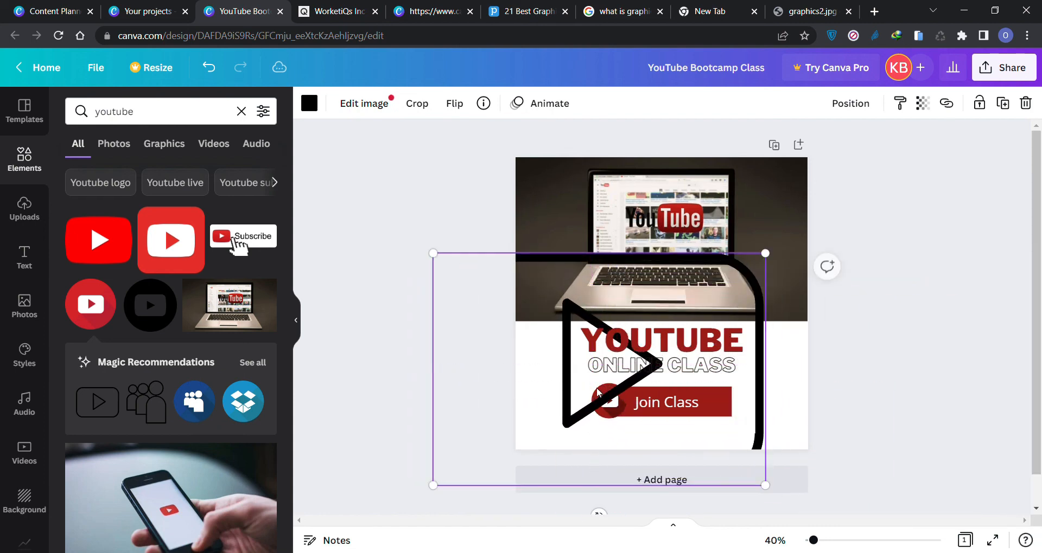
Send the black play-button outline to the back of the page and reduce its transparency value to 22
click(862, 104)
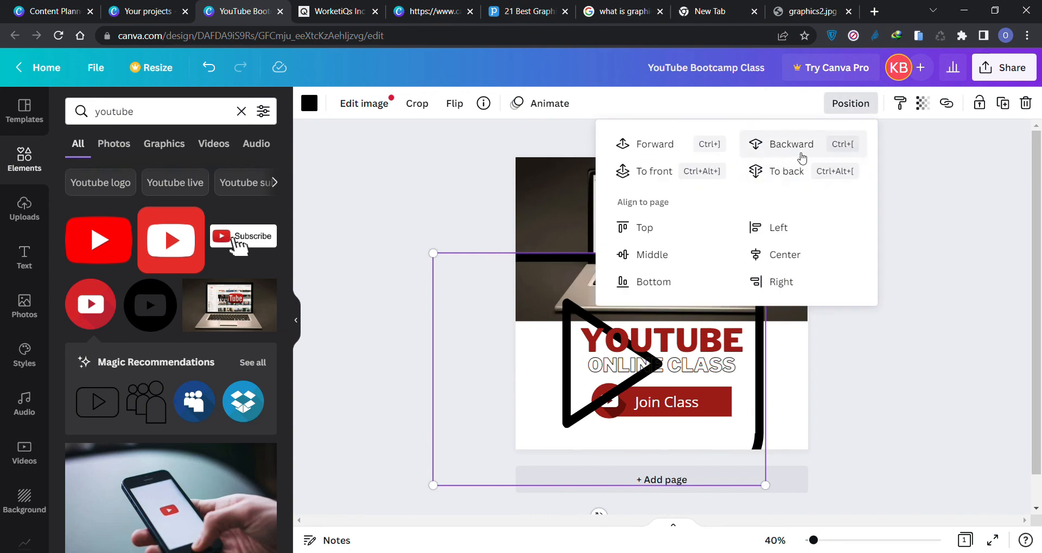
click(781, 172)
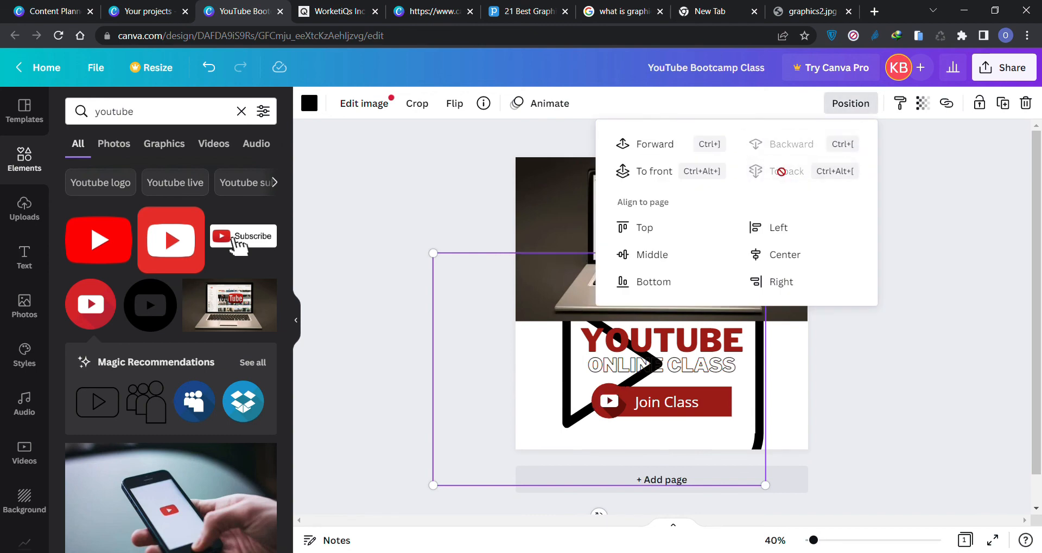
click(923, 103)
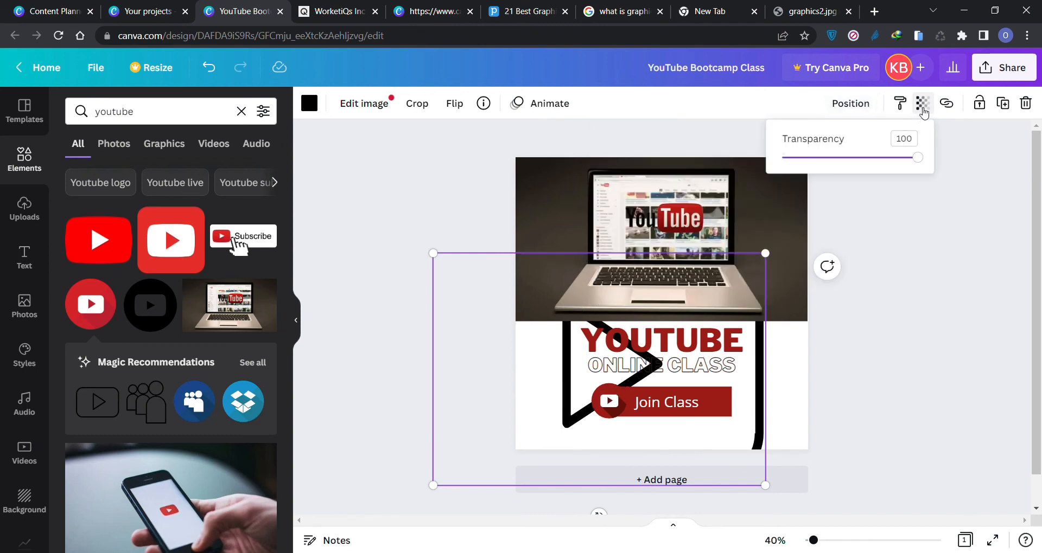
drag(917, 157, 817, 172)
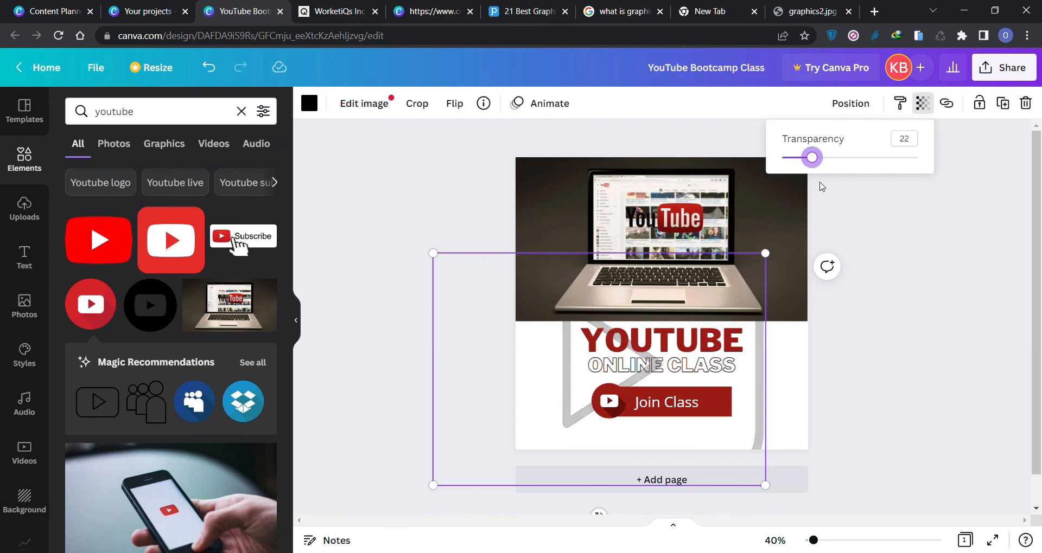
click(879, 307)
click(858, 330)
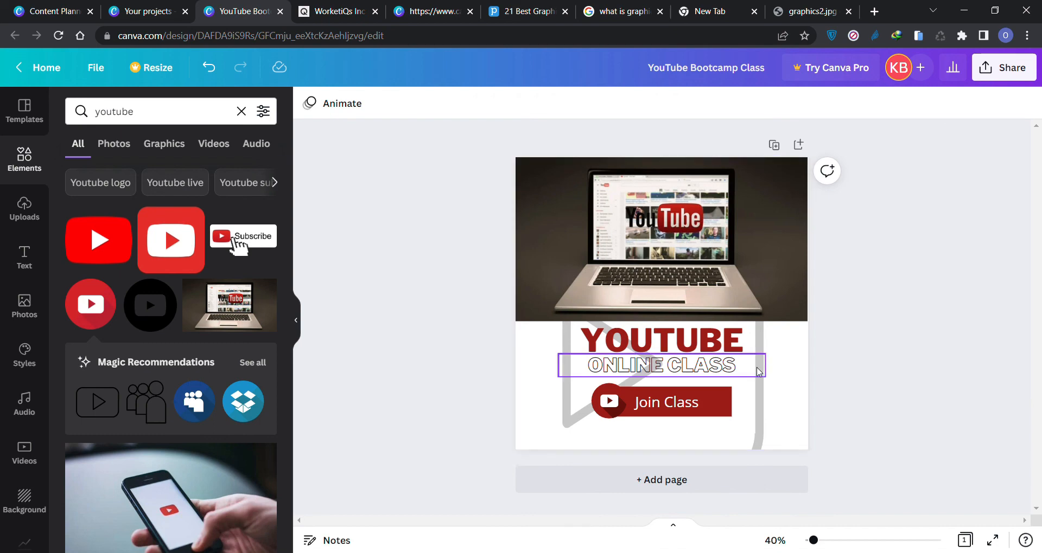
Change the page background from the brand kit's logo colors to dark navy
click(792, 389)
click(310, 104)
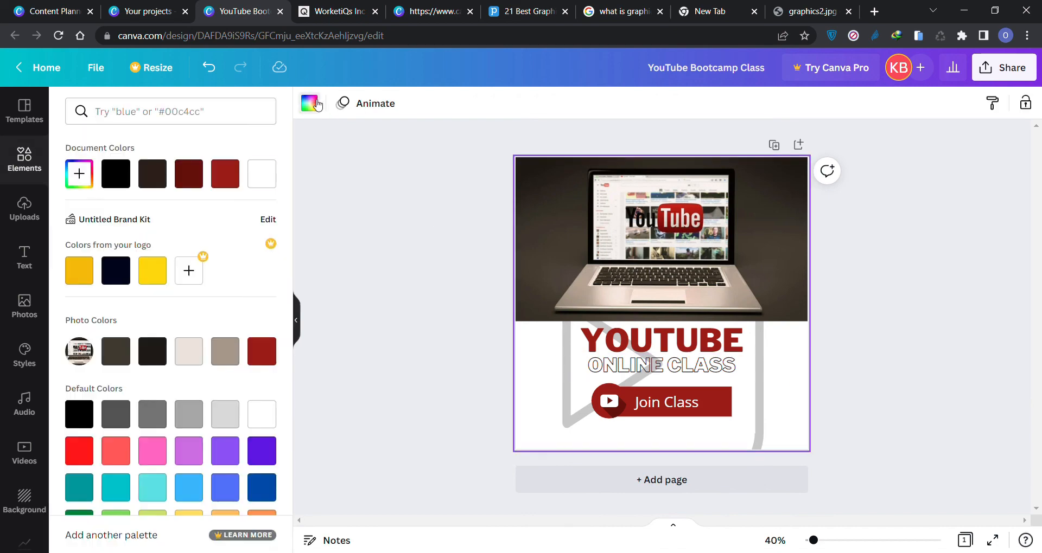
click(122, 269)
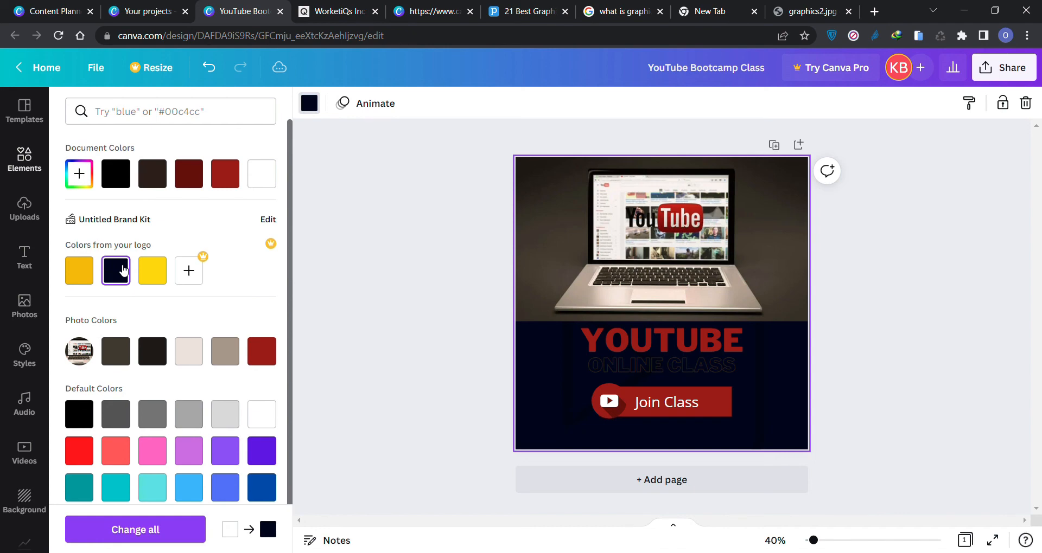
Change the YOUTUBE title's text color to white
click(727, 335)
click(516, 103)
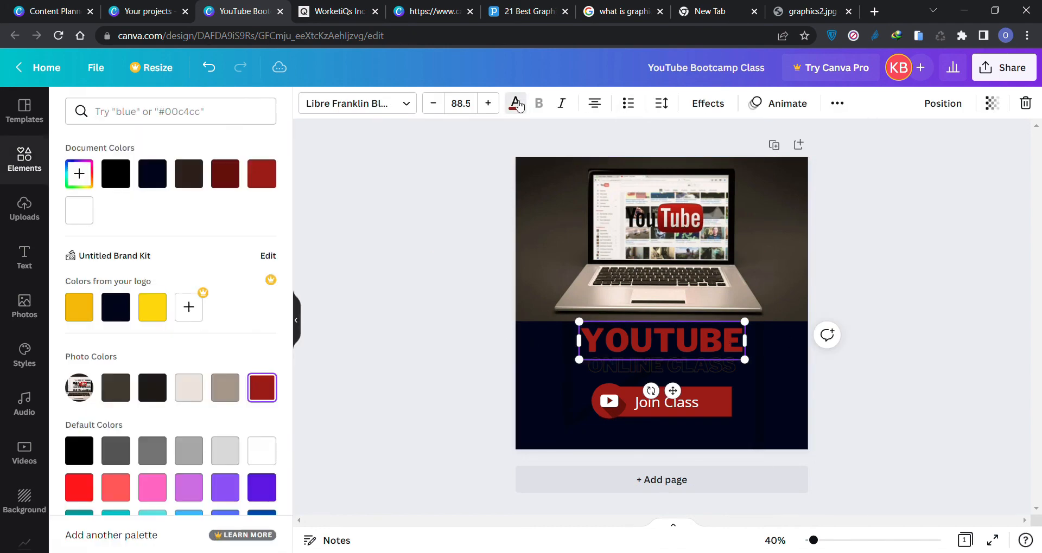
click(79, 210)
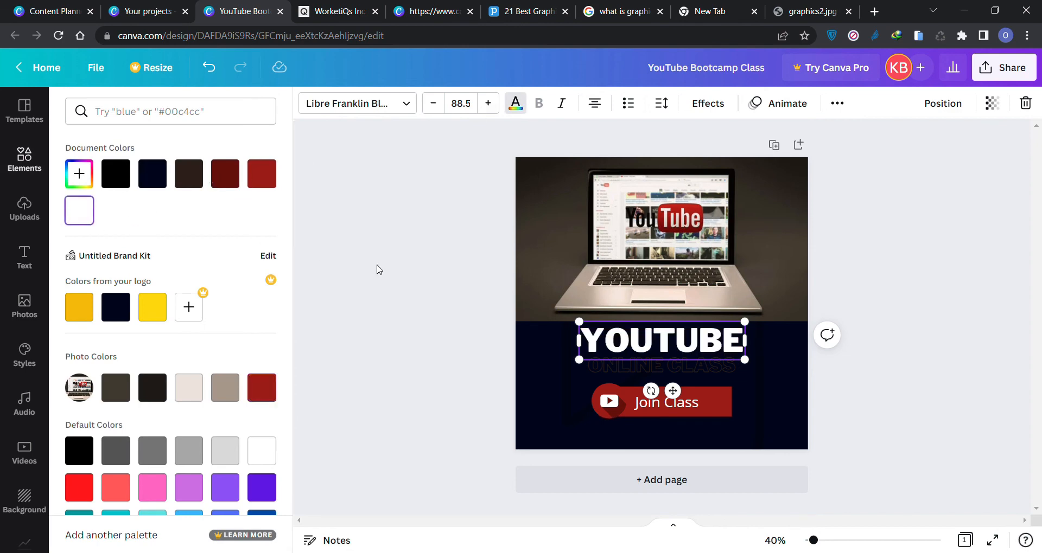
Change the ONLINE CLASS text color to bright red from the default colors
click(607, 367)
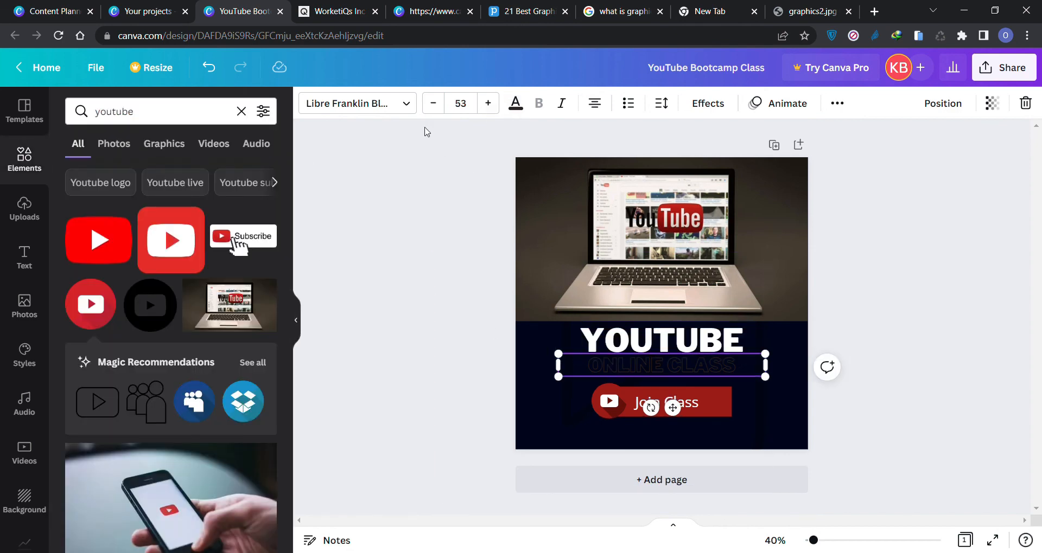
click(515, 103)
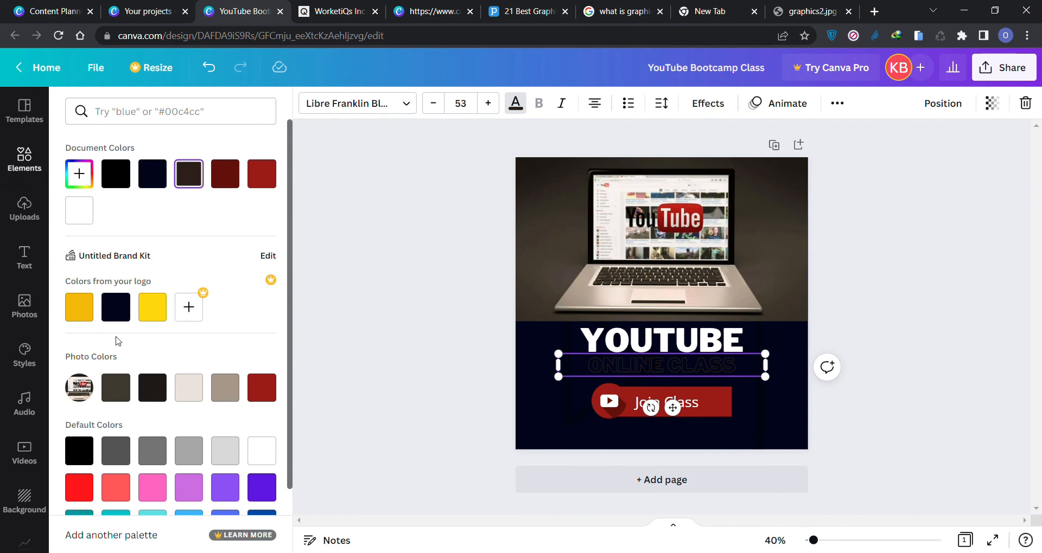
click(83, 488)
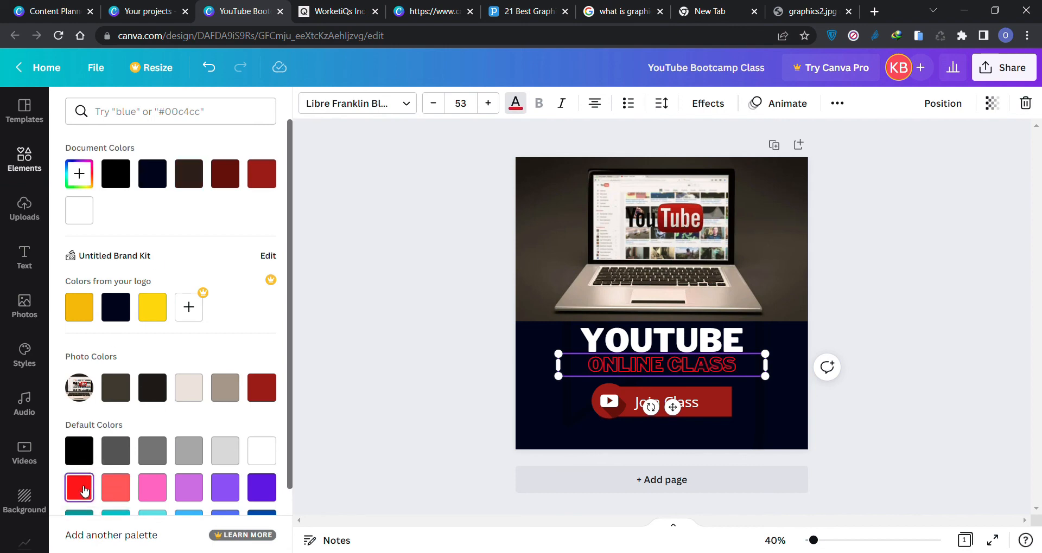
Set the ONLINE CLASS font to Montserrat Classic and remove its Hollow text effect
click(405, 104)
click(134, 259)
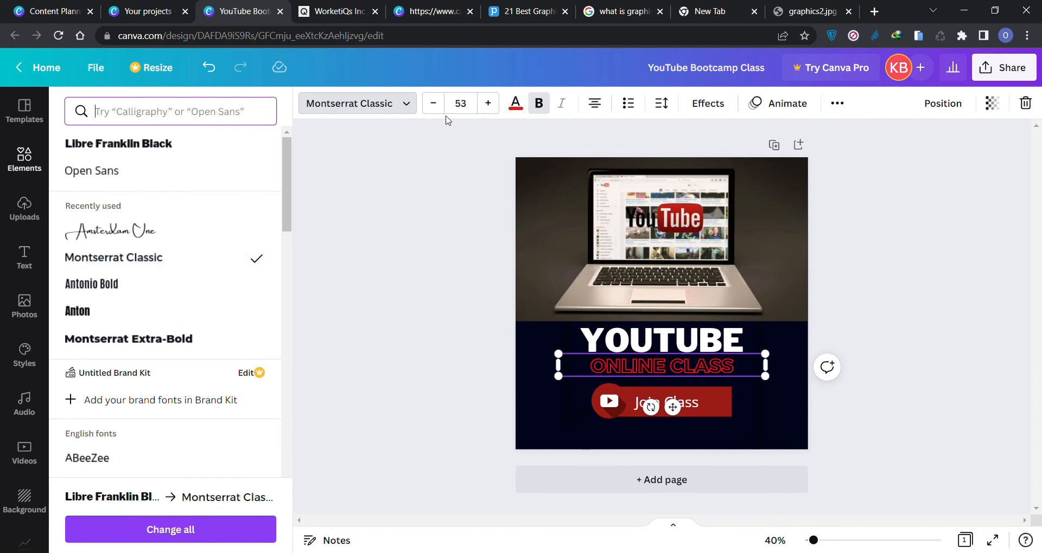
click(708, 104)
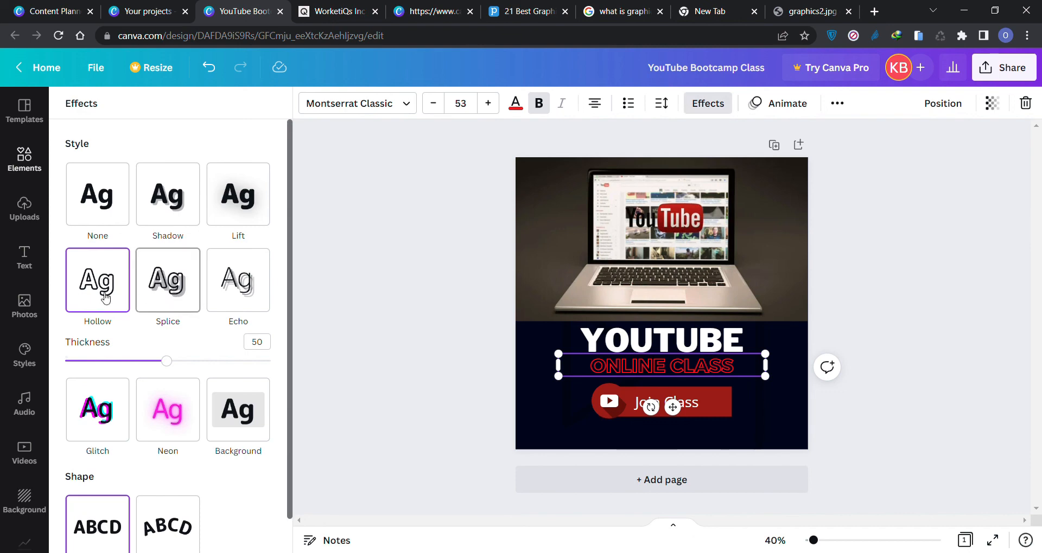
click(101, 189)
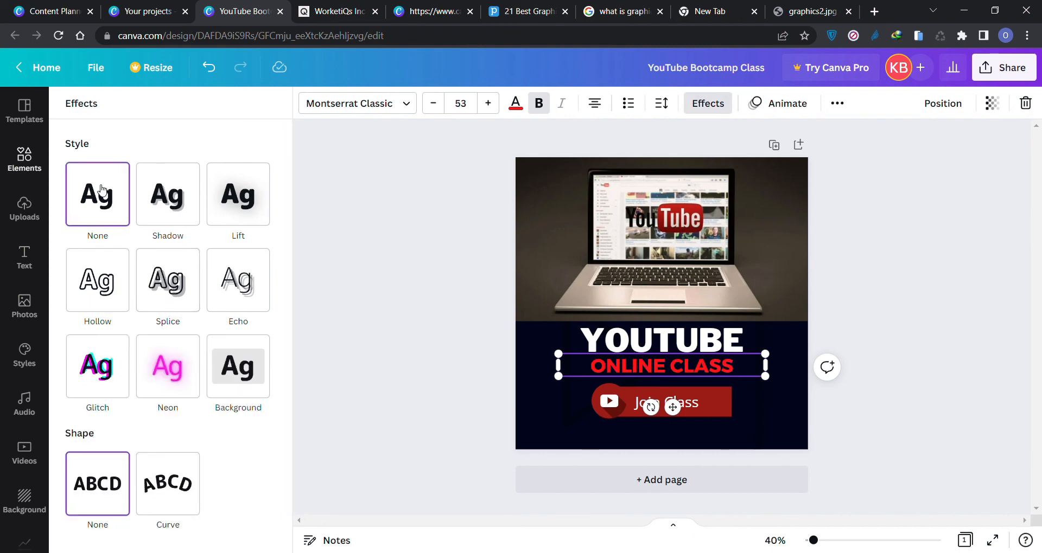
key(Escape)
click(373, 264)
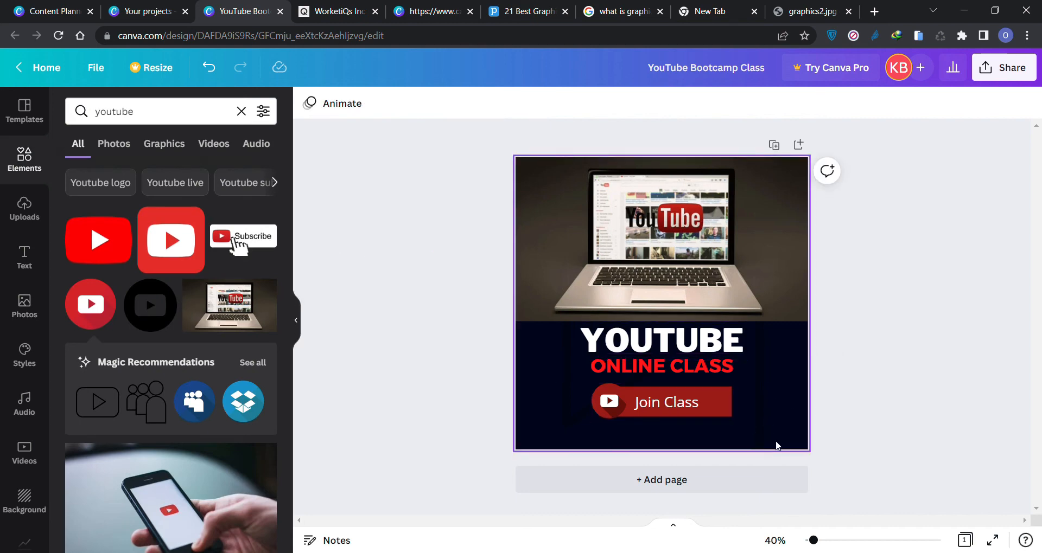
Recolor the "Join Class" button rectangle with the bright red used for ONLINE CLASS
click(712, 407)
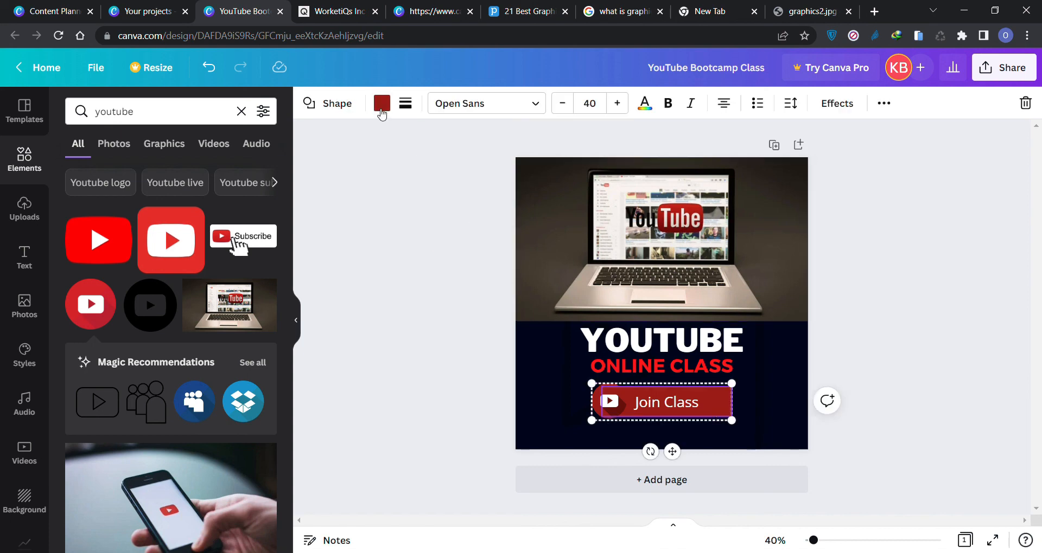
click(382, 104)
click(79, 213)
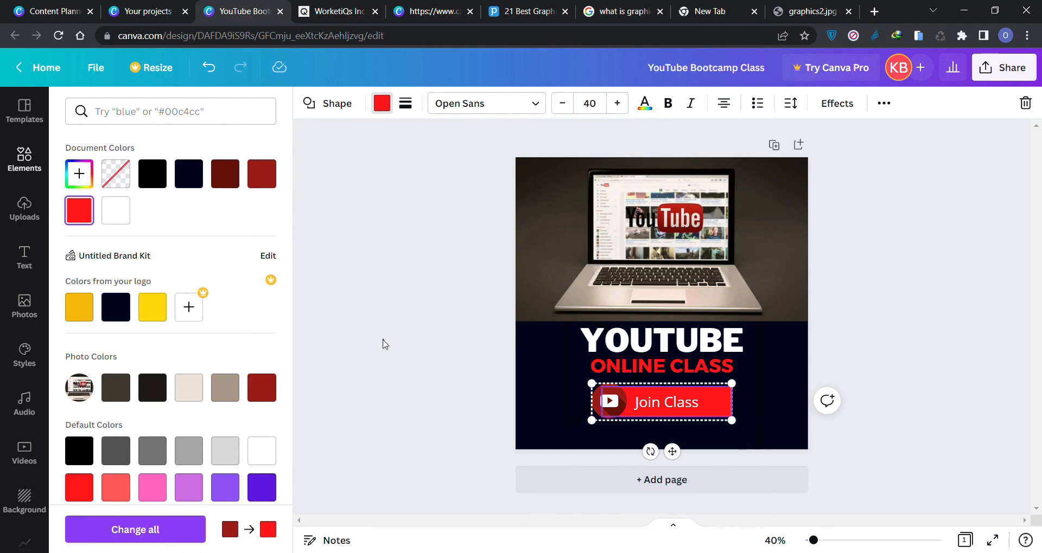
click(383, 341)
click(439, 349)
Recolor the second and third colors of the "Join Class" play icon to the document's bright red
click(613, 402)
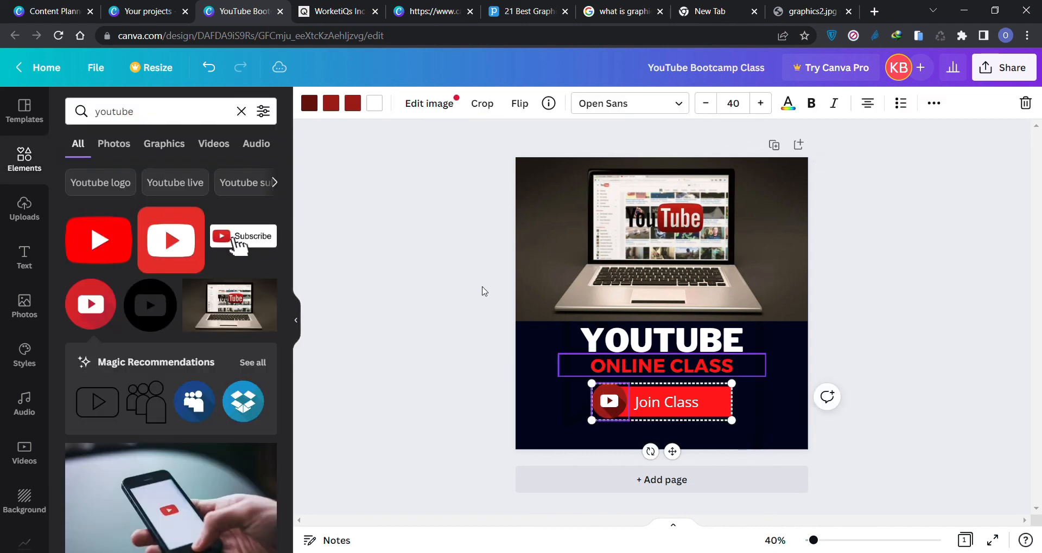
click(352, 103)
click(261, 174)
click(333, 108)
click(268, 179)
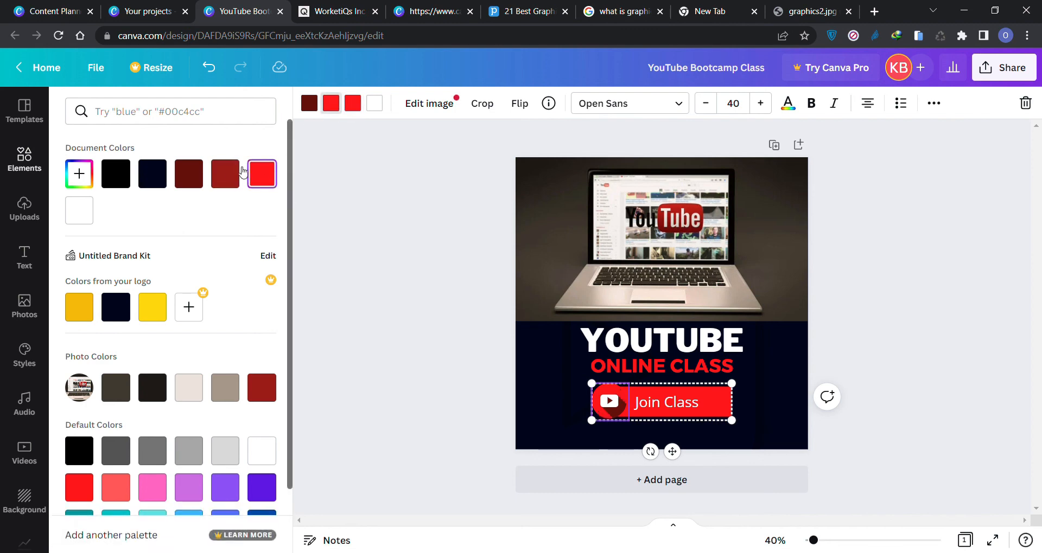
Set the play icon's second color to the darker custom red #B80E0E
click(191, 175)
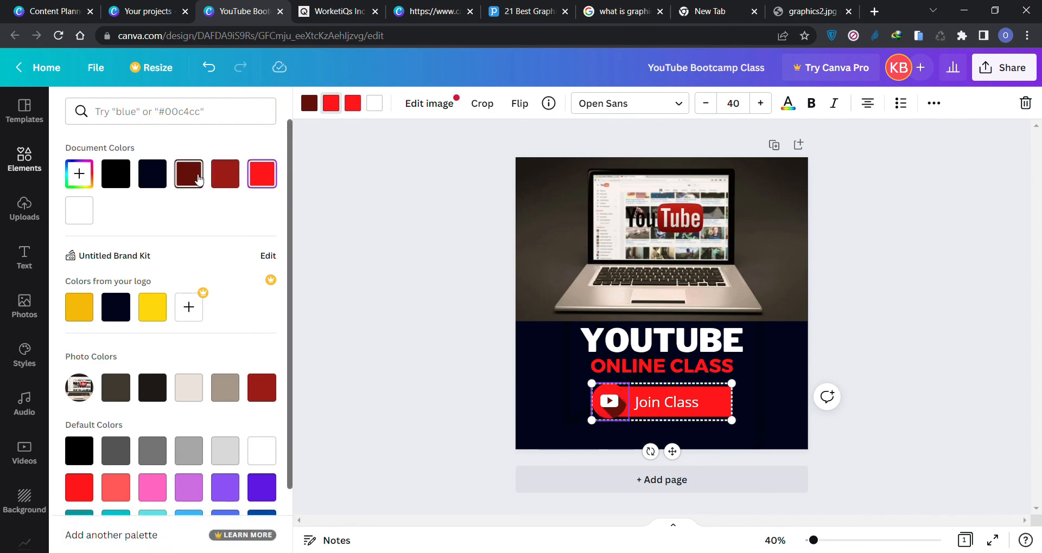
click(271, 179)
click(80, 174)
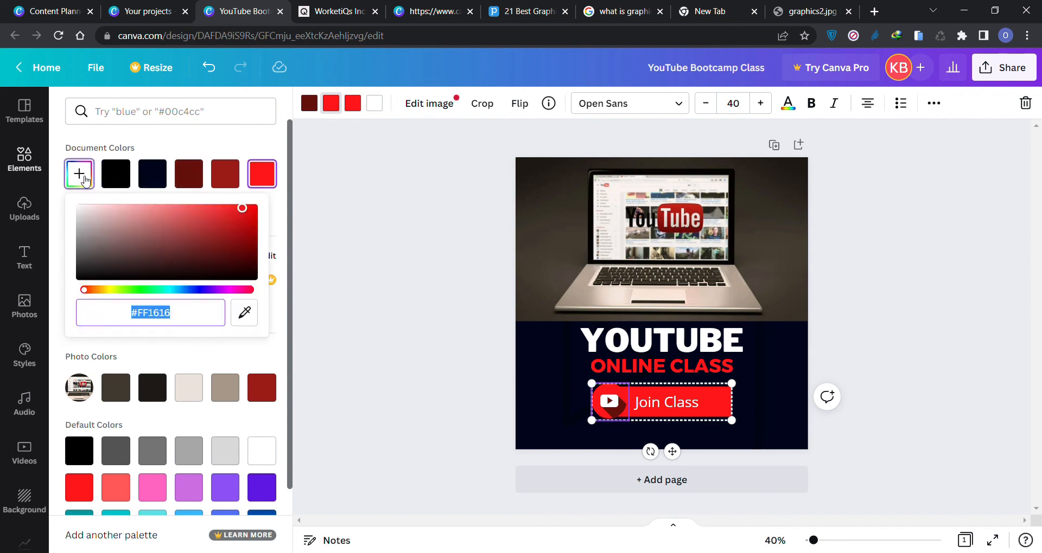
click(245, 225)
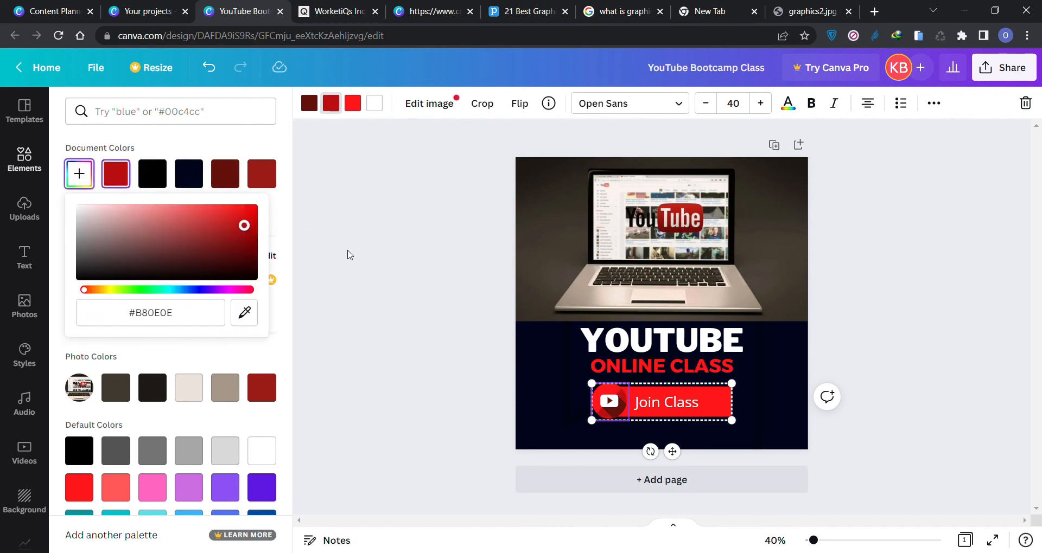
key(Escape)
key(Escape)
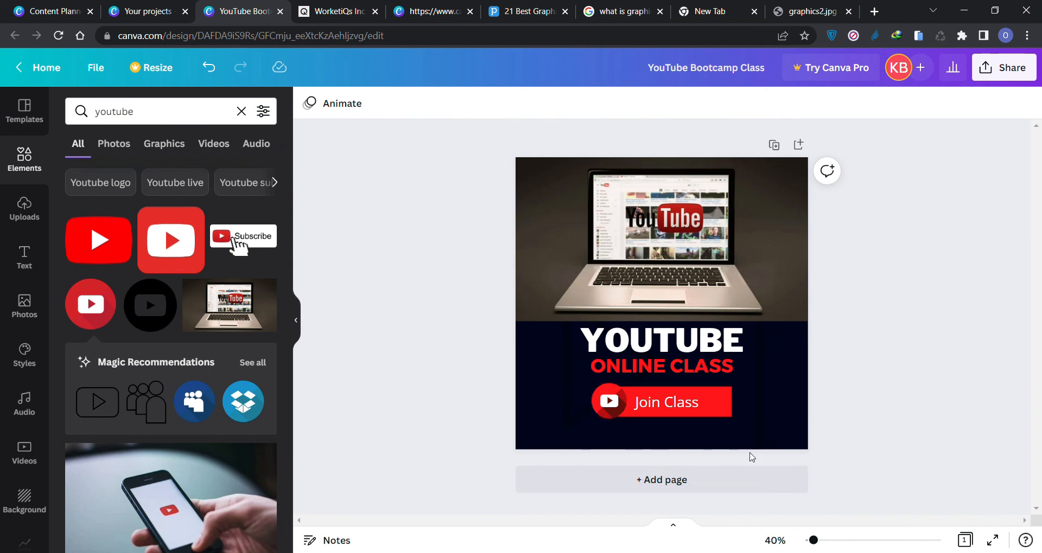
click(617, 404)
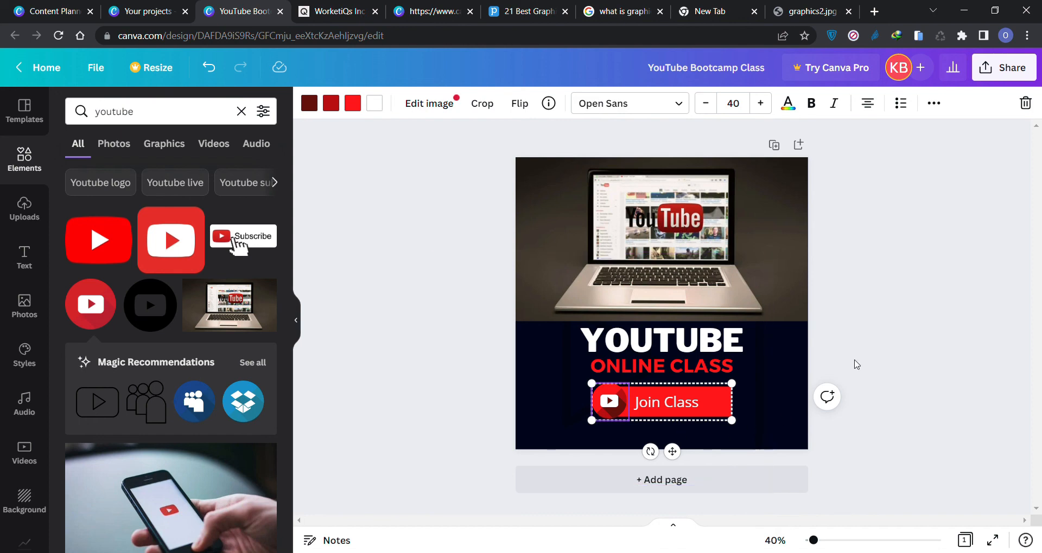
click(874, 343)
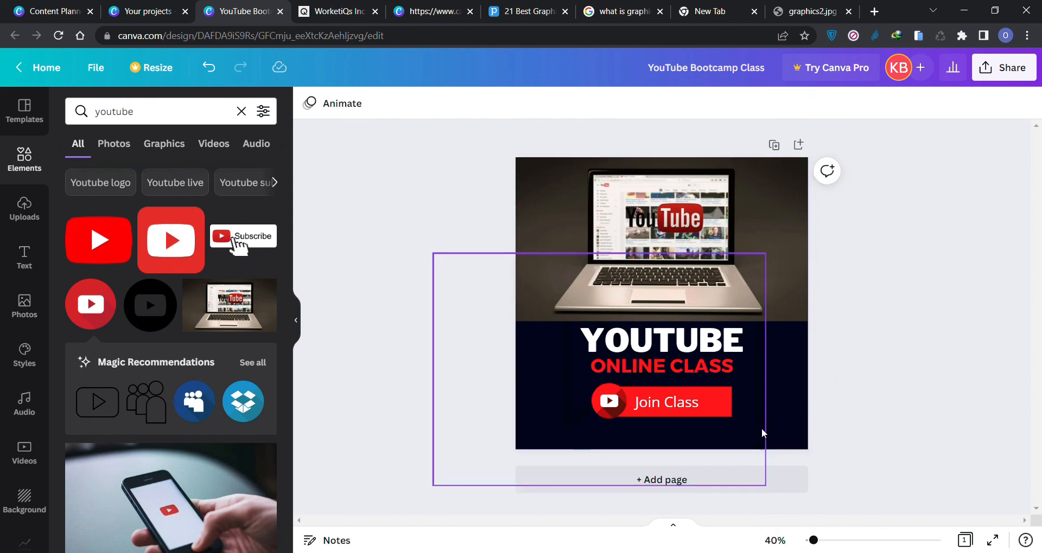
click(697, 403)
Crop the laptop photo's lower edge upward to leave more space above the YOUTUBE title
click(760, 304)
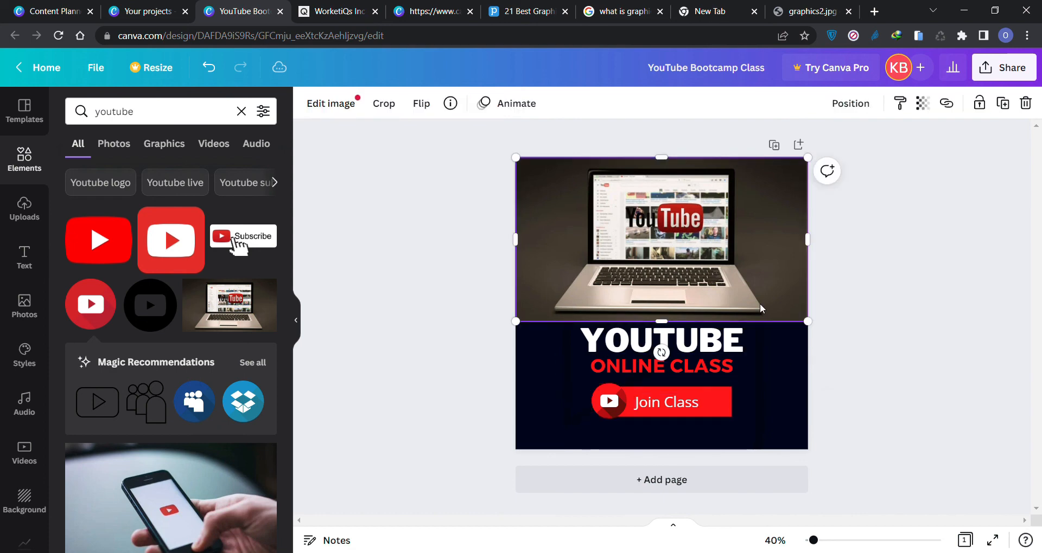
mouse_move(661, 323)
mouse_down()
mouse_move(662, 295)
mouse_move(666, 307)
mouse_up()
click(865, 339)
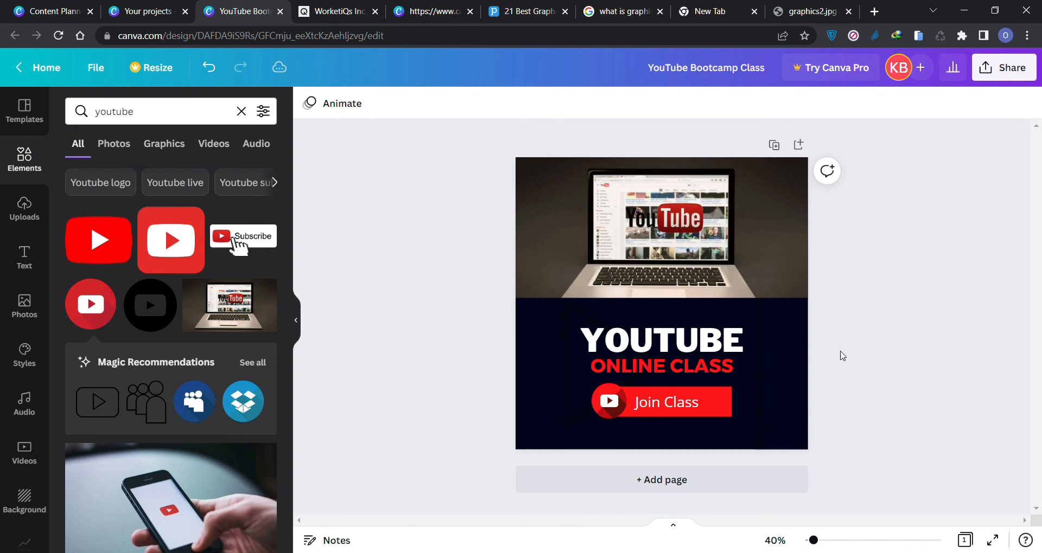
Reposition the laptop photo slightly upward within its crop frame
double_click(671, 281)
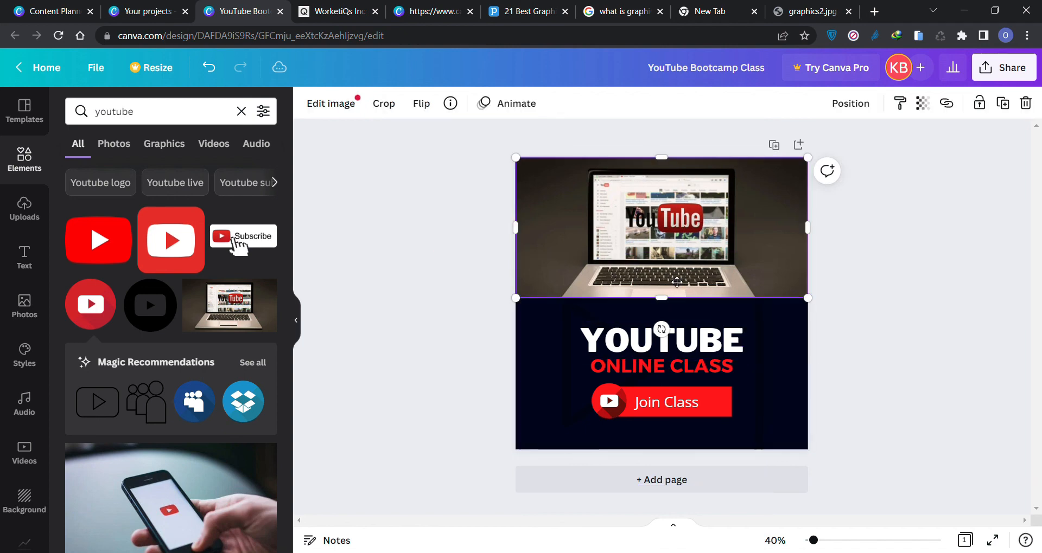
drag(810, 323, 765, 266)
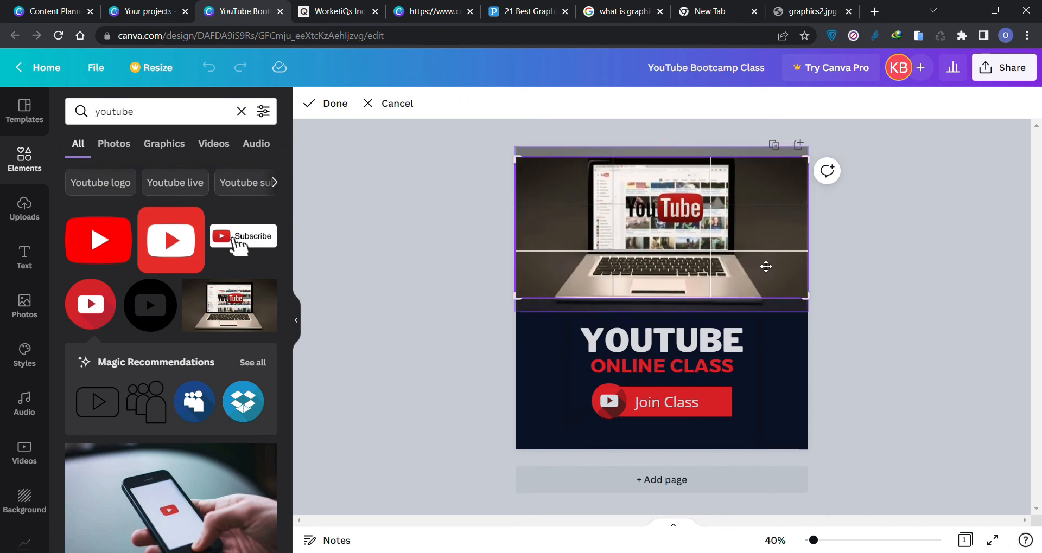
click(894, 324)
click(854, 314)
Extend the laptop photo's lower edge down slightly so the whole laptop fits above the title
click(667, 295)
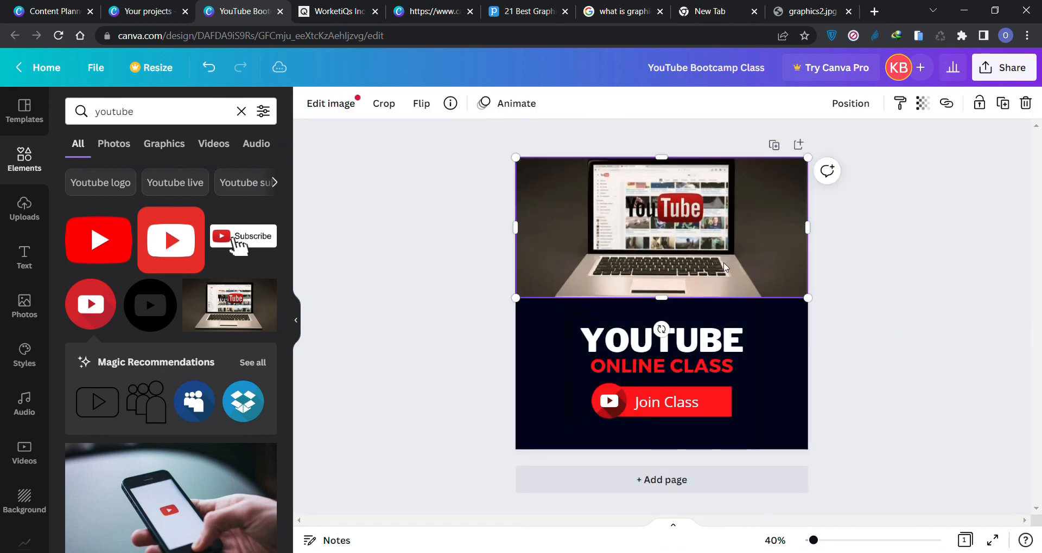
drag(672, 308, 673, 320)
click(852, 354)
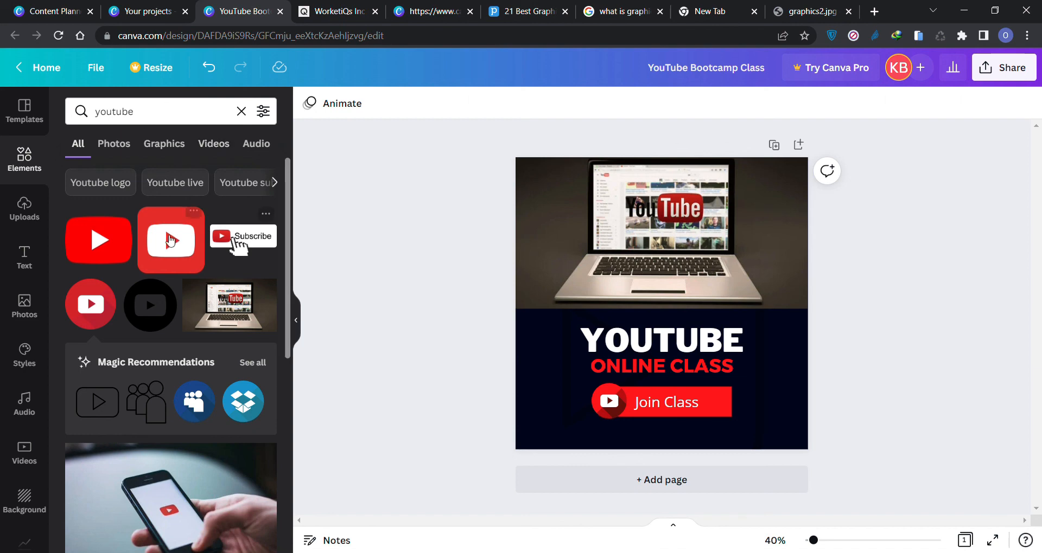
Add the red YouTube play logo from the youtube results as a small badge in the laptop photo's upper-left corner
scroll(185, 276, down, 10)
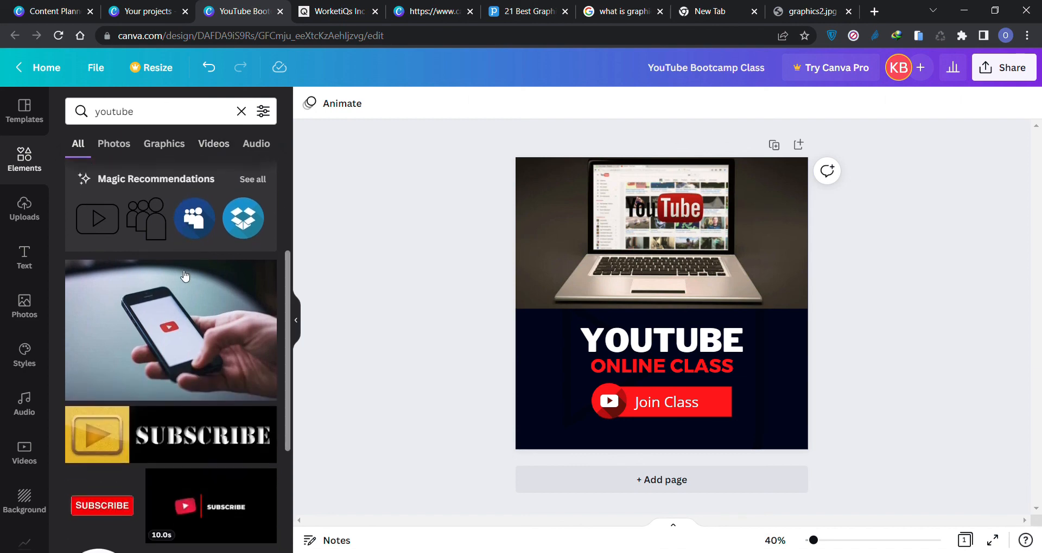
scroll(185, 276, down, 5)
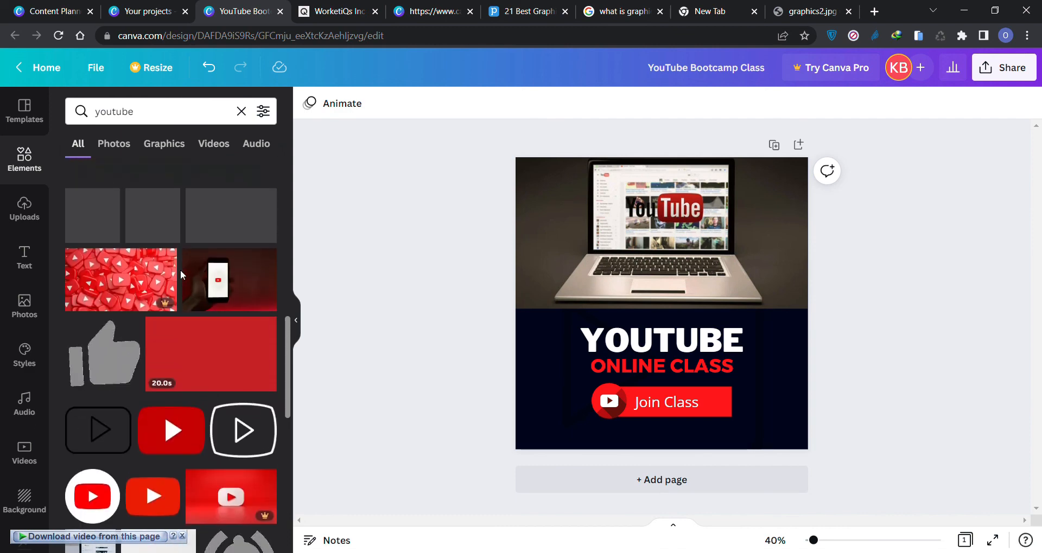
scroll(182, 274, down, 5)
scroll(185, 274, down, 5)
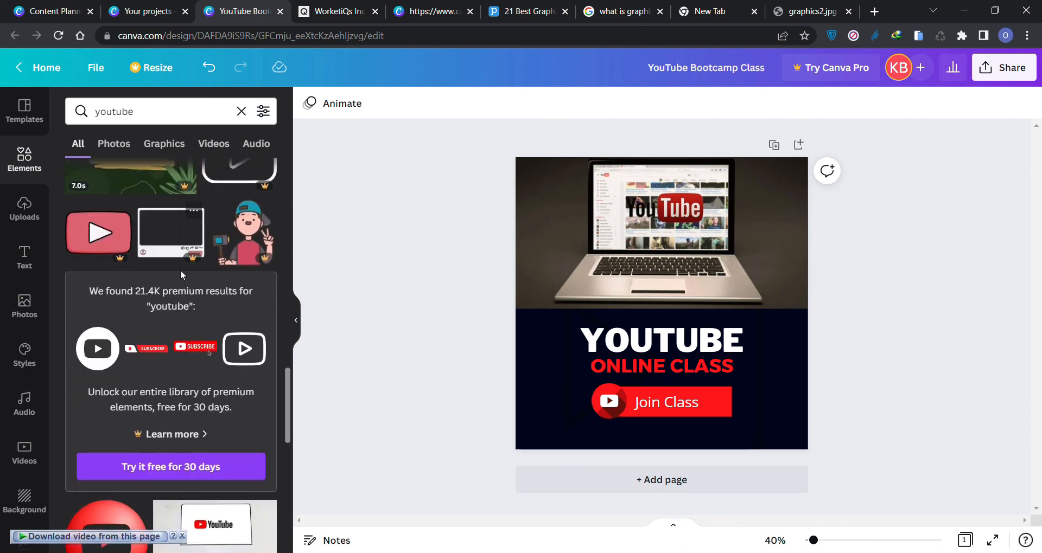
scroll(187, 274, down, 5)
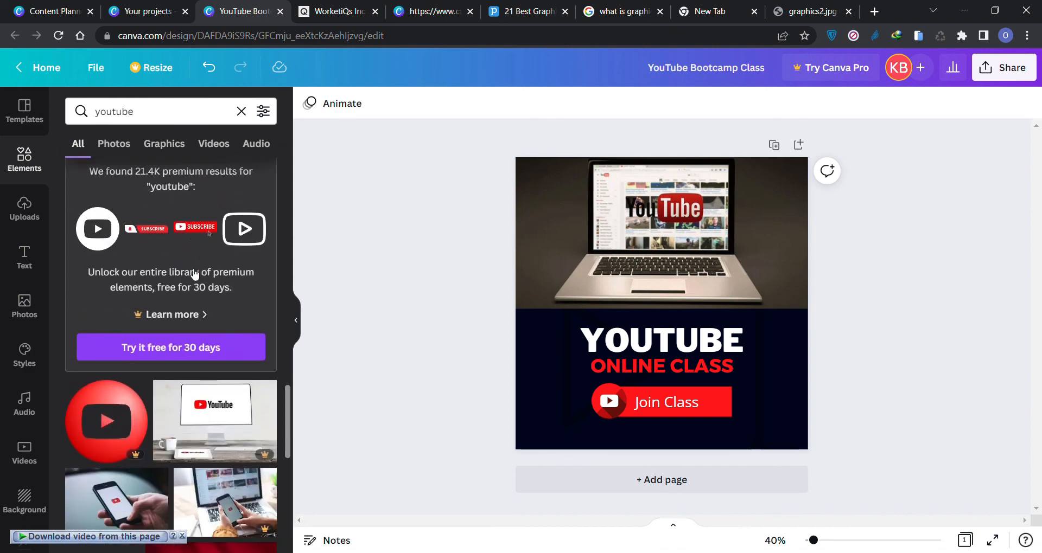
scroll(190, 271, up, 5)
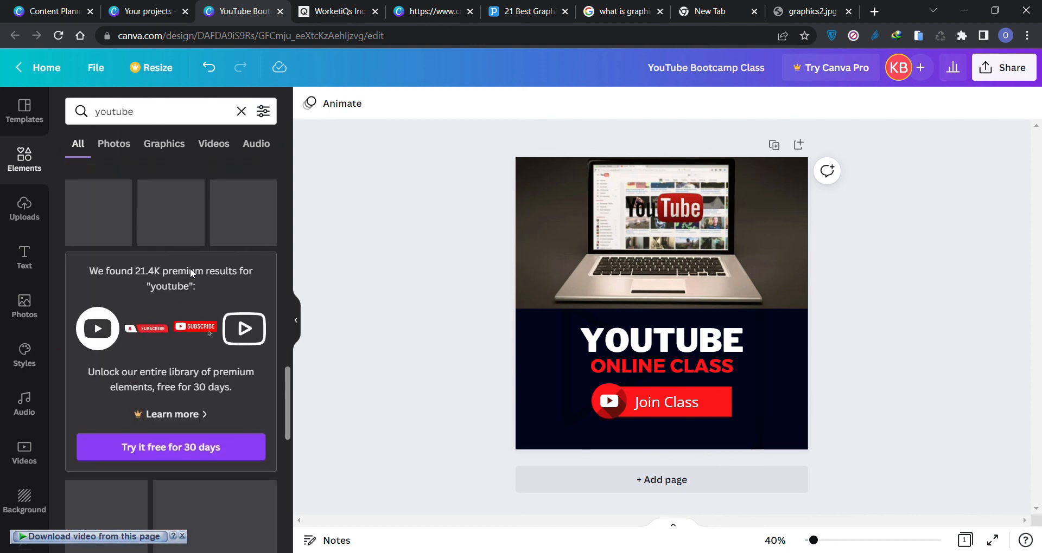
scroll(190, 268, up, 10)
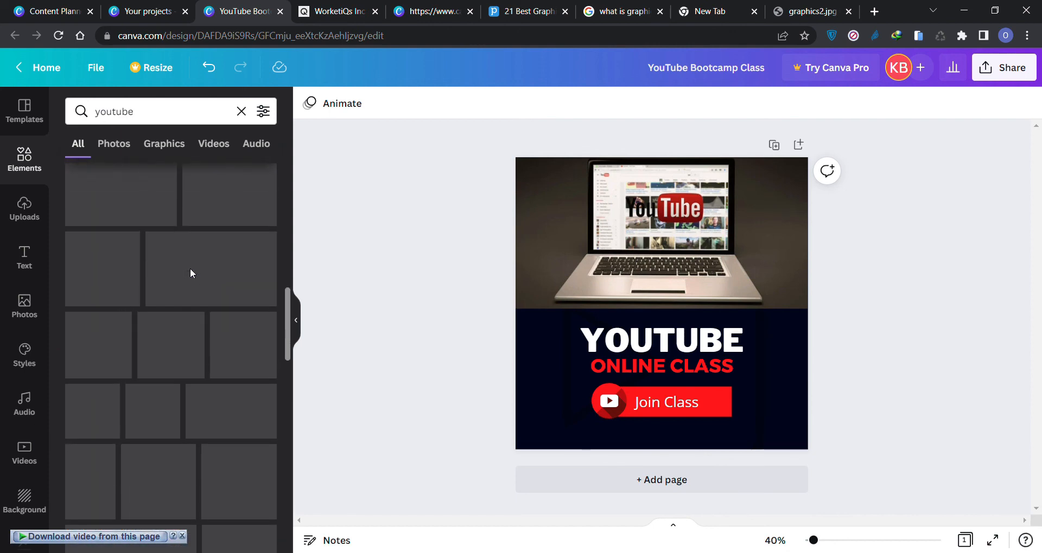
scroll(190, 268, up, 3)
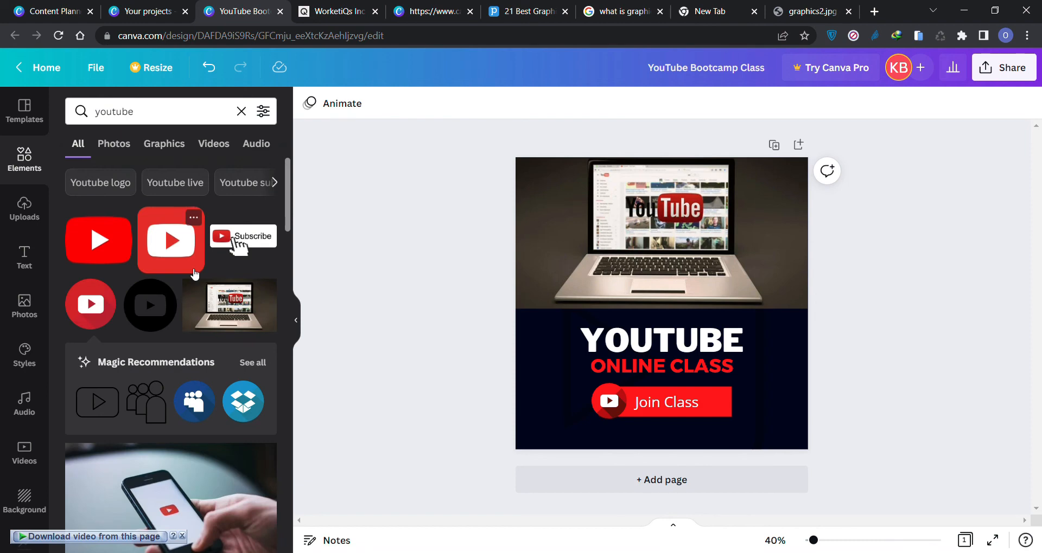
click(114, 249)
drag(727, 352, 560, 188)
Search the elements library for "youtube logo" and deselect the small YouTube badge
click(153, 104)
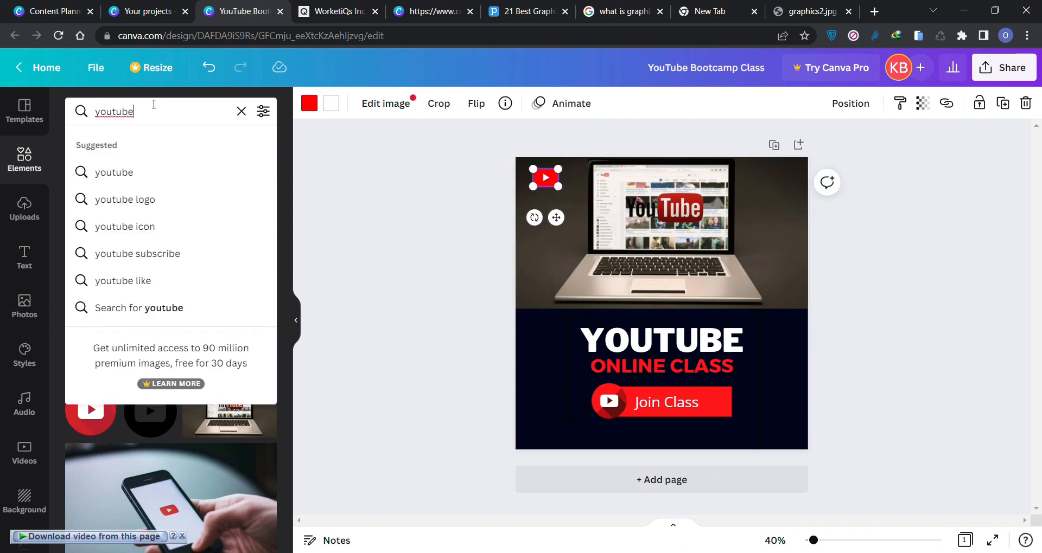
text(go)
key(Return)
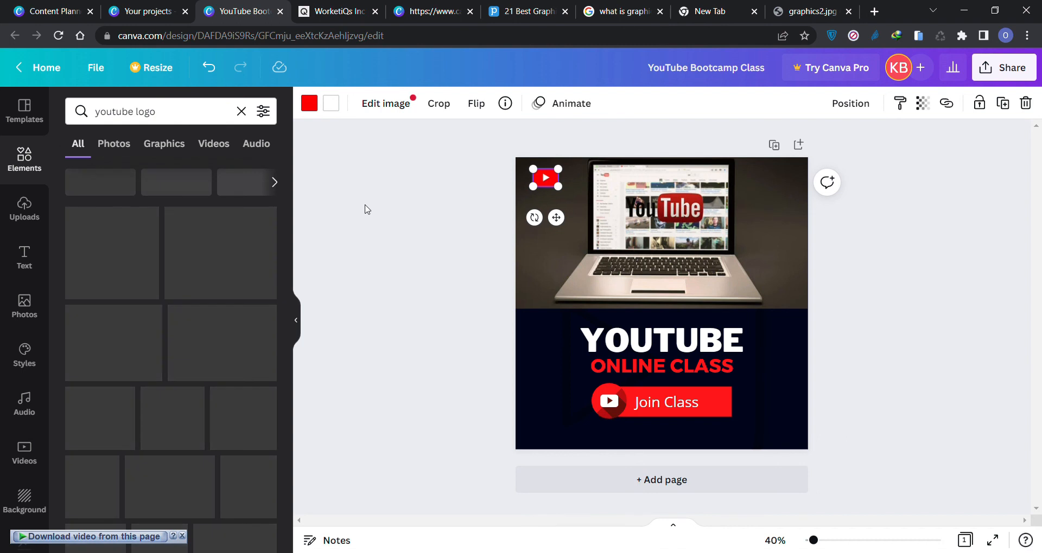
click(374, 338)
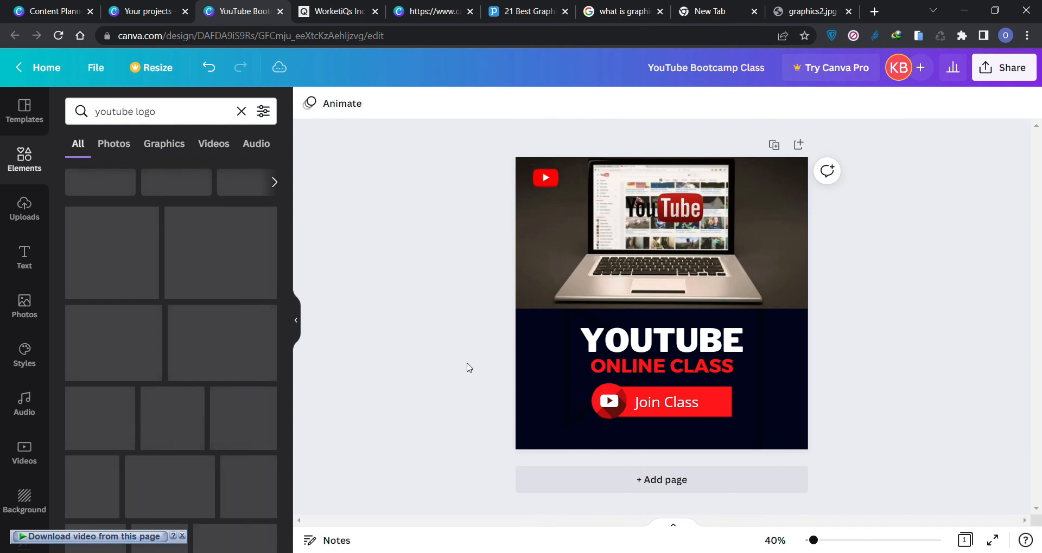
Try white and brand yellow on the large faint play-button outline behind the title, and delete the outline
click(537, 369)
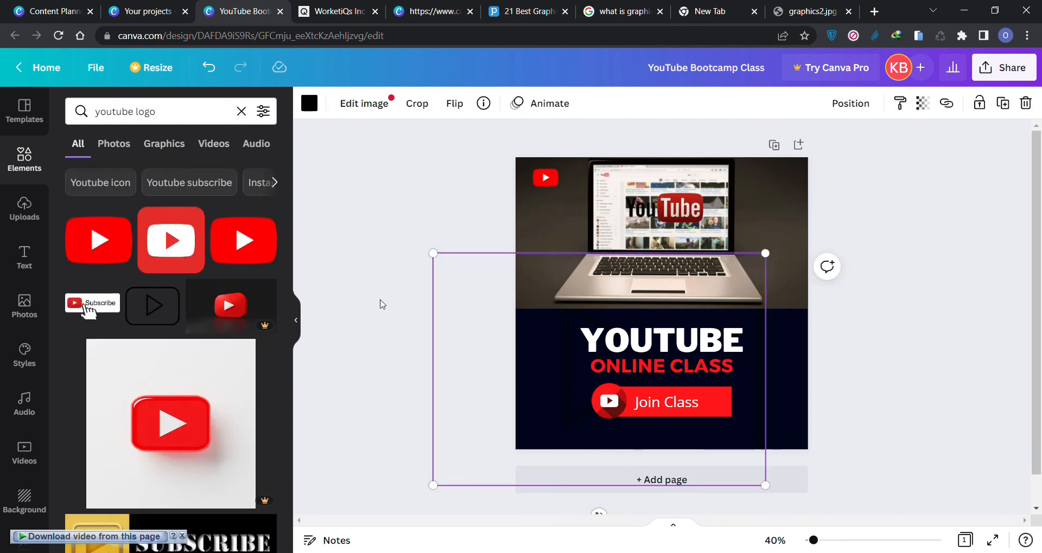
click(311, 106)
click(116, 210)
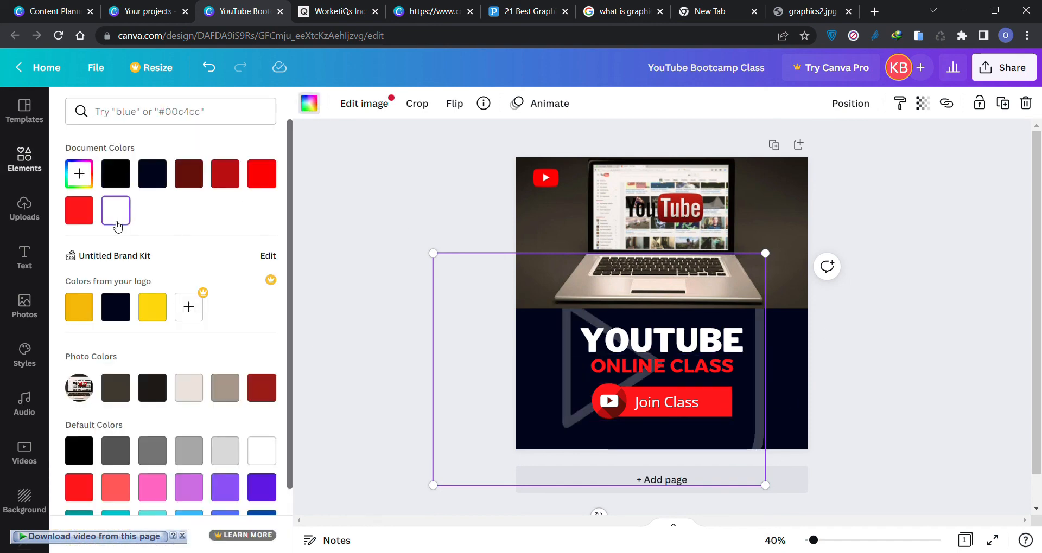
click(157, 308)
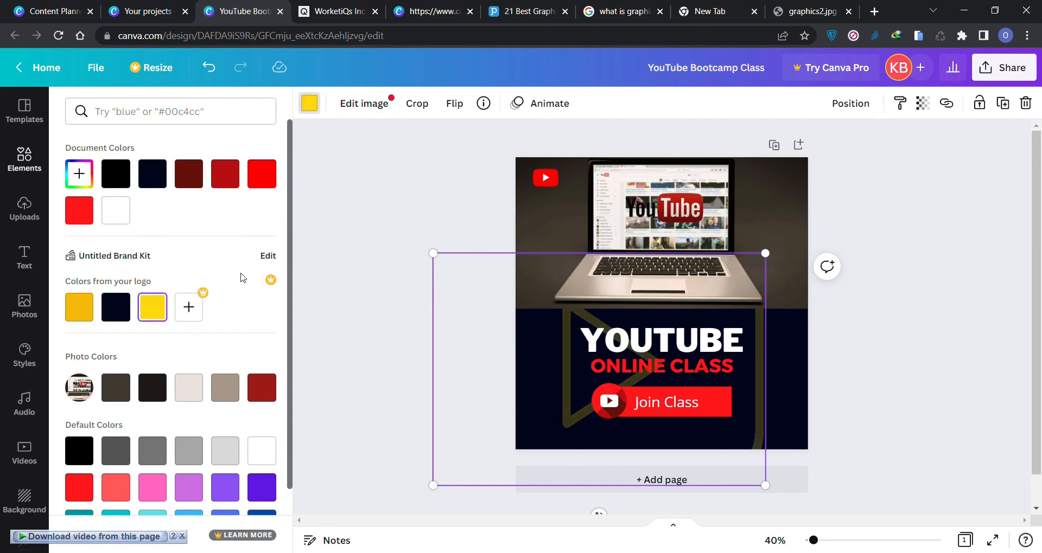
drag(767, 264, 823, 311)
key(Delete)
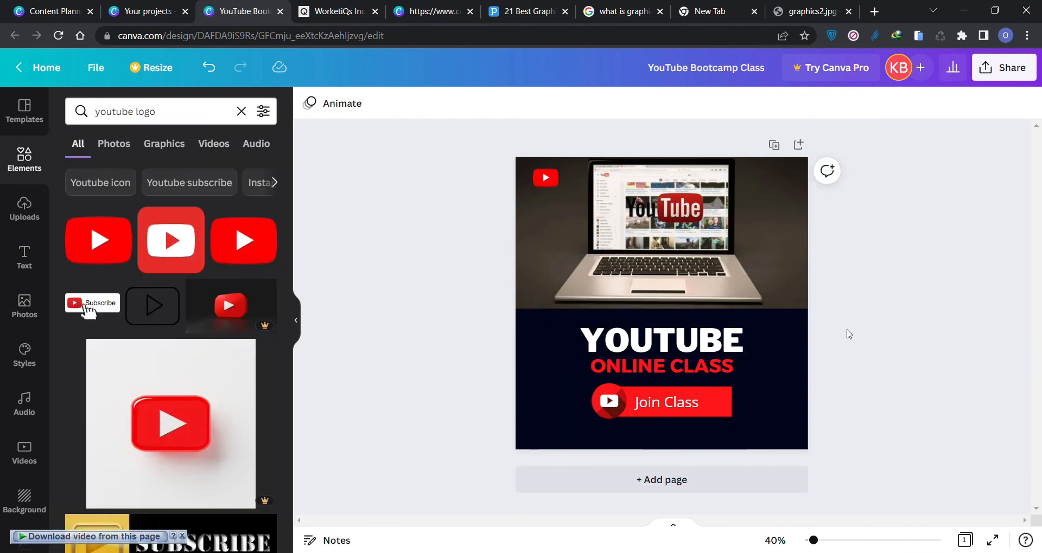
Browse the youtube logo results for a photo suited to replacing the laptop picture
scroll(173, 459, down, 5)
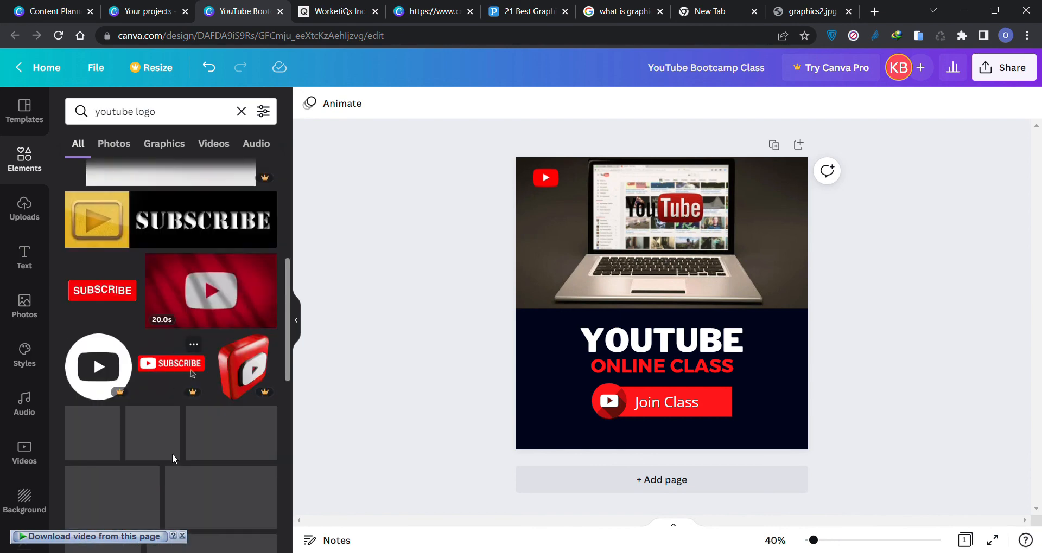
scroll(172, 454, down, 3)
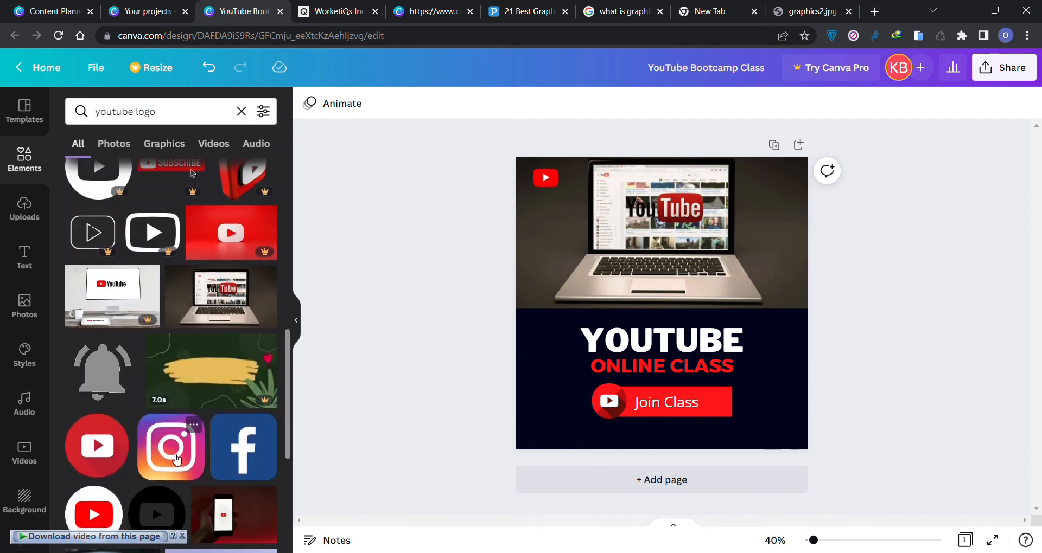
scroll(175, 459, down, 4)
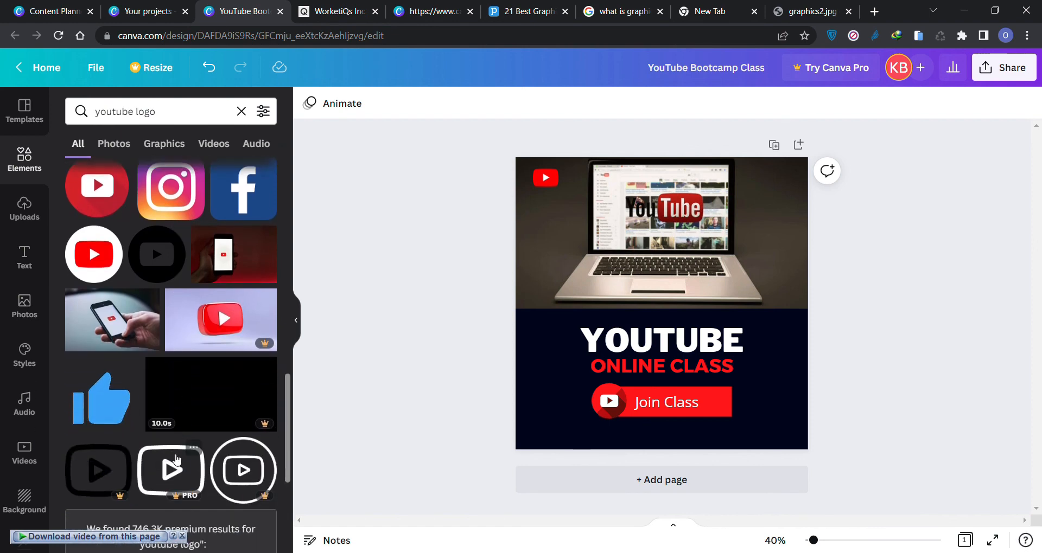
scroll(173, 459, down, 2)
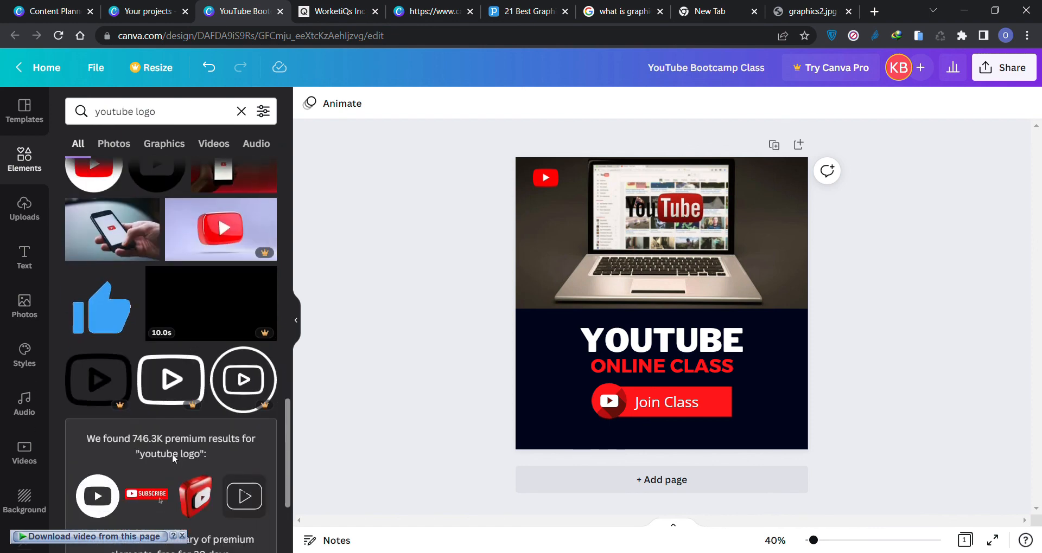
scroll(172, 454, down, 5)
scroll(176, 460, up, 4)
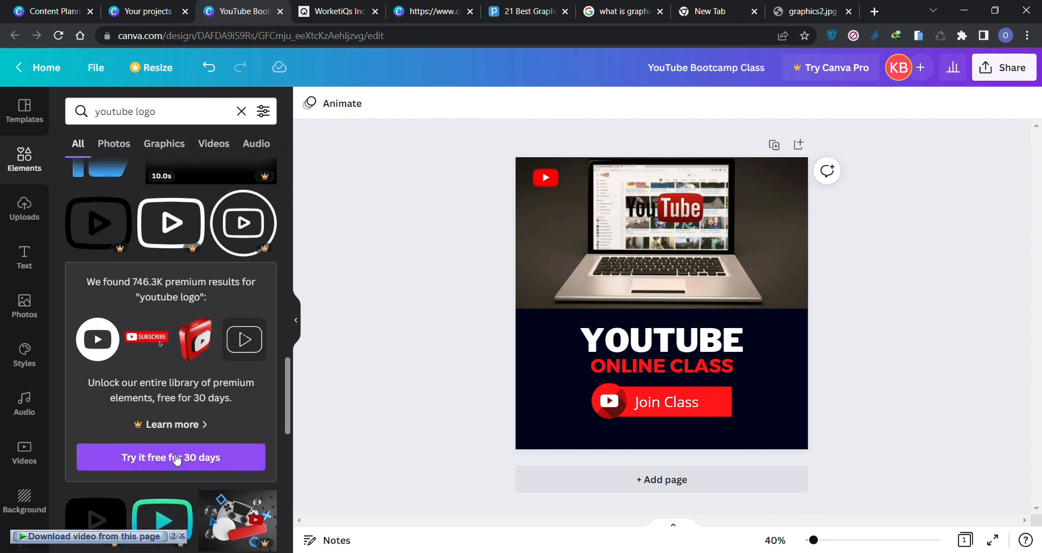
scroll(172, 459, down, 6)
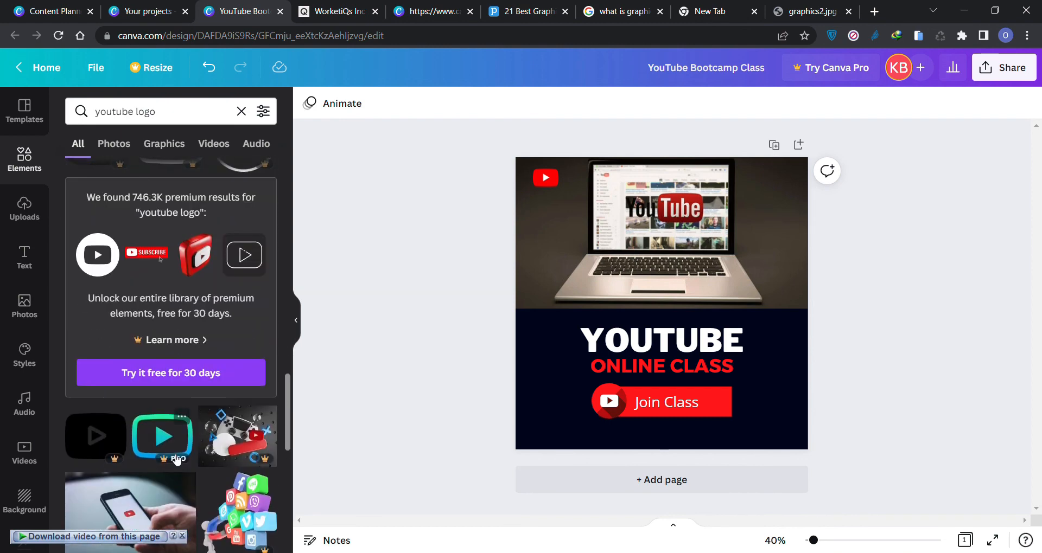
scroll(176, 460, down, 4)
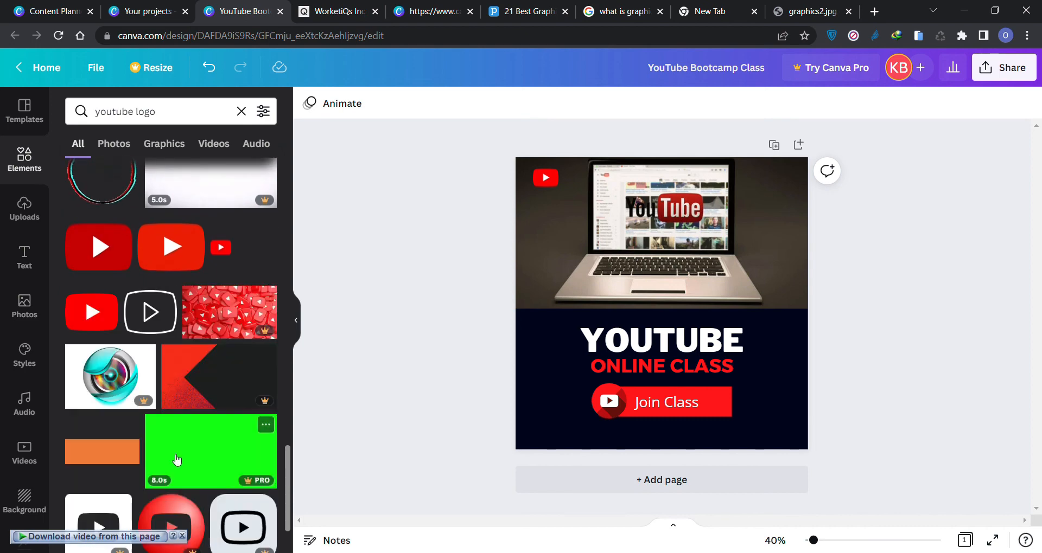
scroll(173, 459, down, 3)
scroll(177, 460, down, 5)
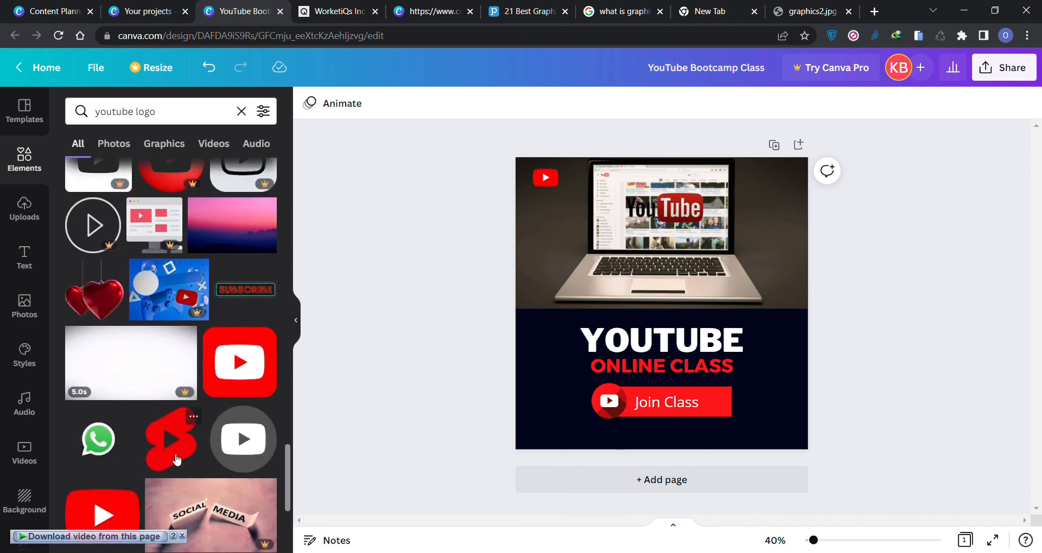
scroll(176, 460, down, 5)
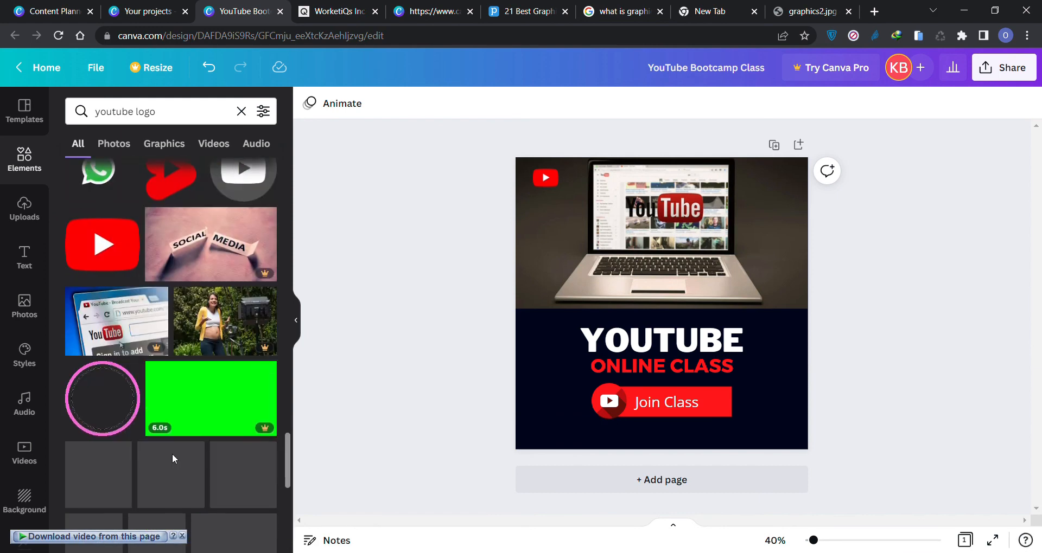
scroll(173, 455, down, 2)
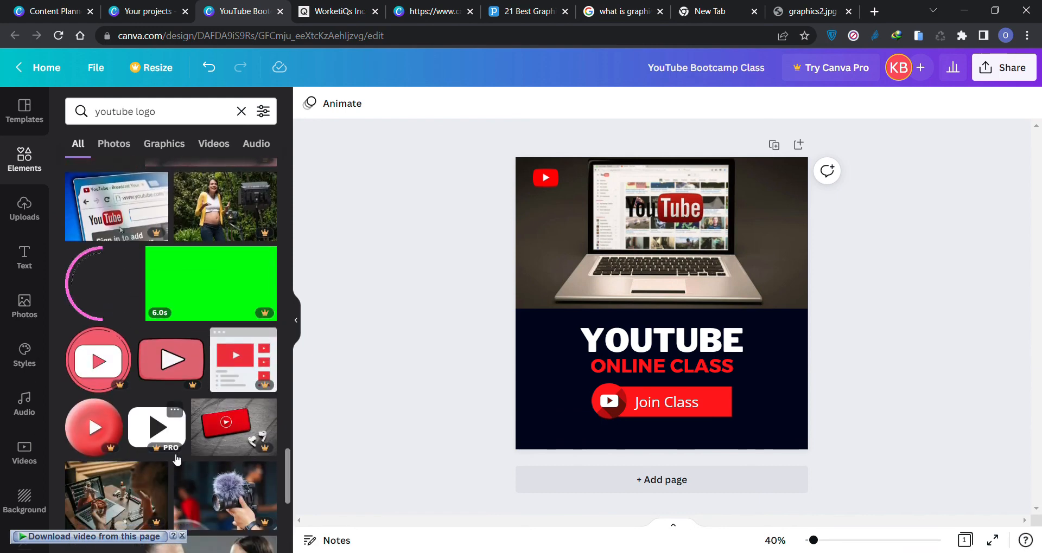
scroll(176, 461, down, 1)
scroll(176, 460, down, 1)
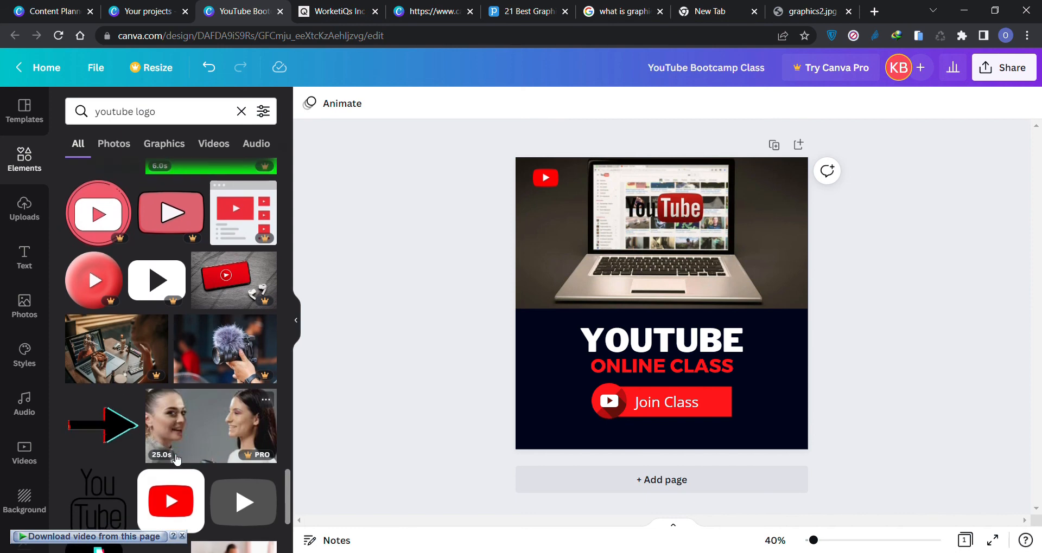
scroll(176, 460, down, 1)
scroll(176, 460, down, 1)
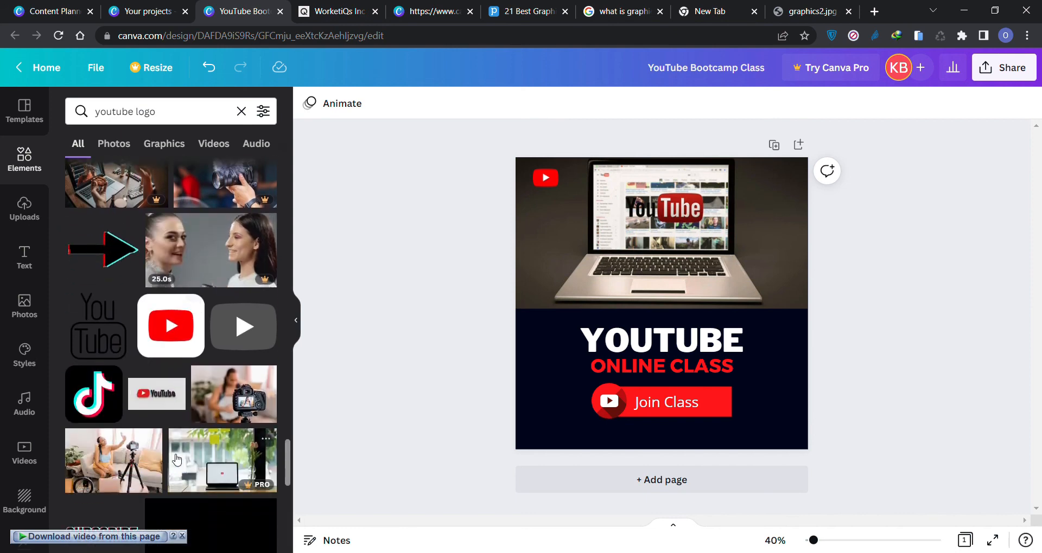
scroll(177, 460, down, 1)
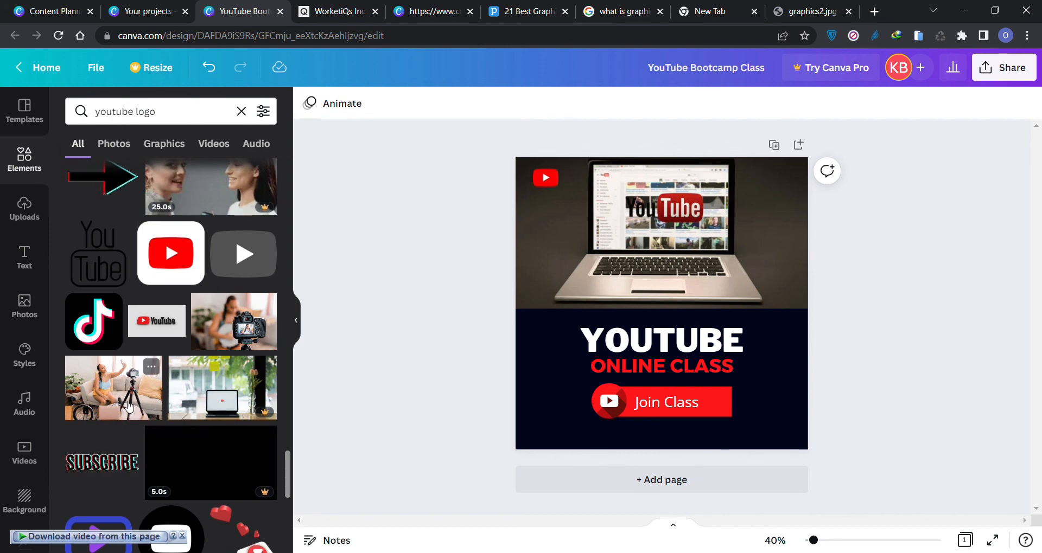
Replace the laptop photo with the woman filming herself on a sofa, and shift the image down within its crop frame
drag(129, 405, 603, 240)
click(637, 256)
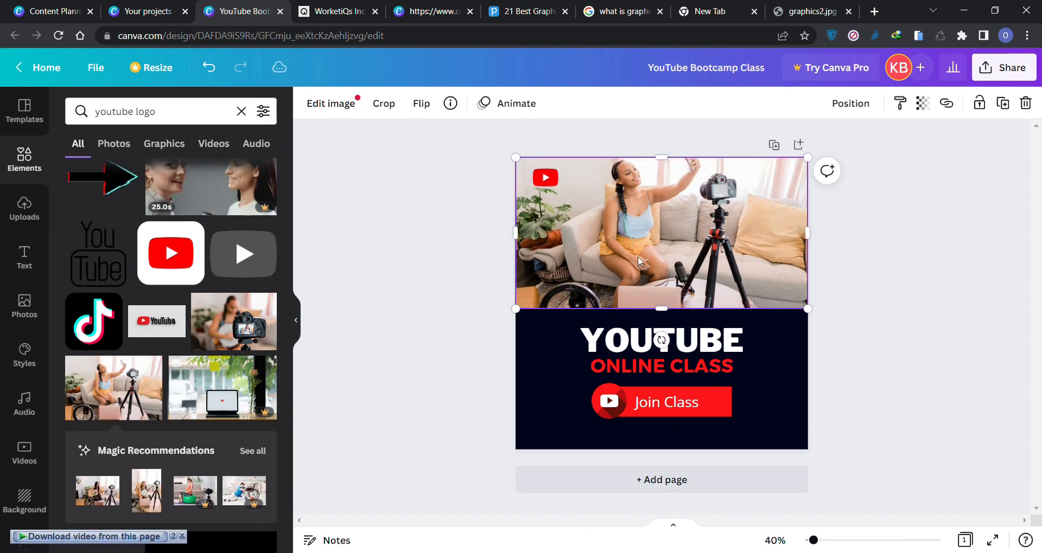
double_click(637, 256)
drag(669, 250, 670, 263)
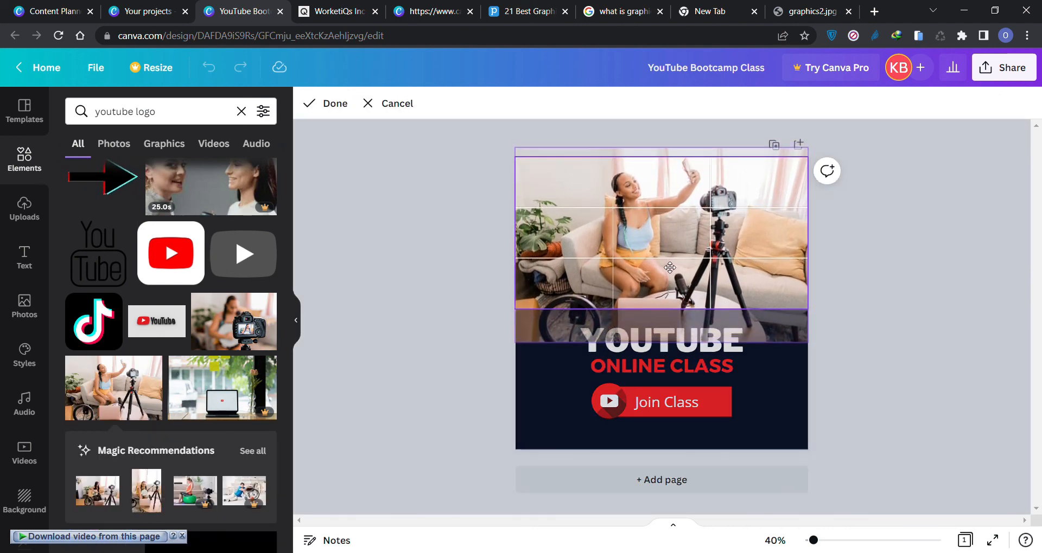
click(880, 343)
click(880, 343)
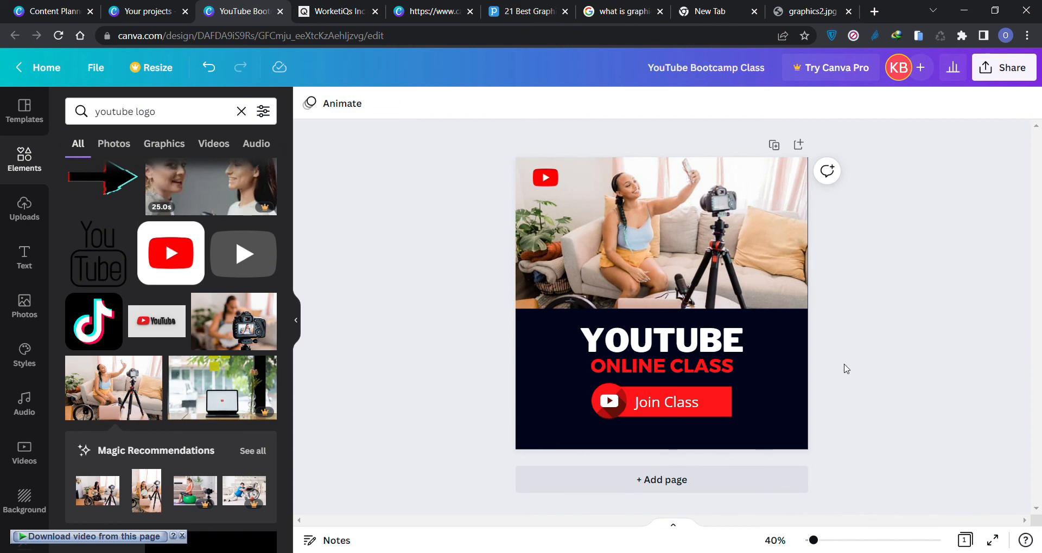
Extend the woman's photo slightly past the page's right edge to cover the gap there
click(785, 270)
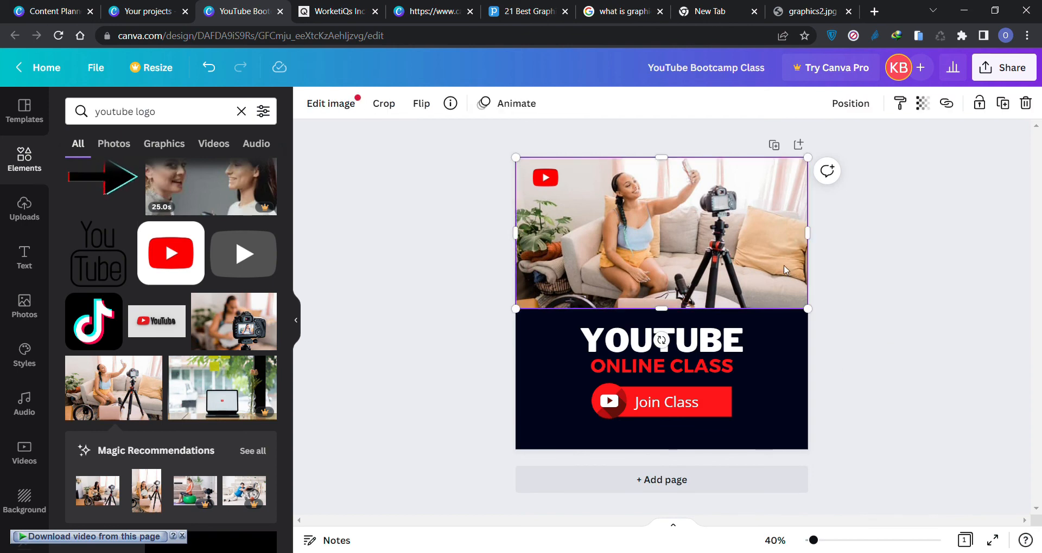
drag(814, 240, 812, 236)
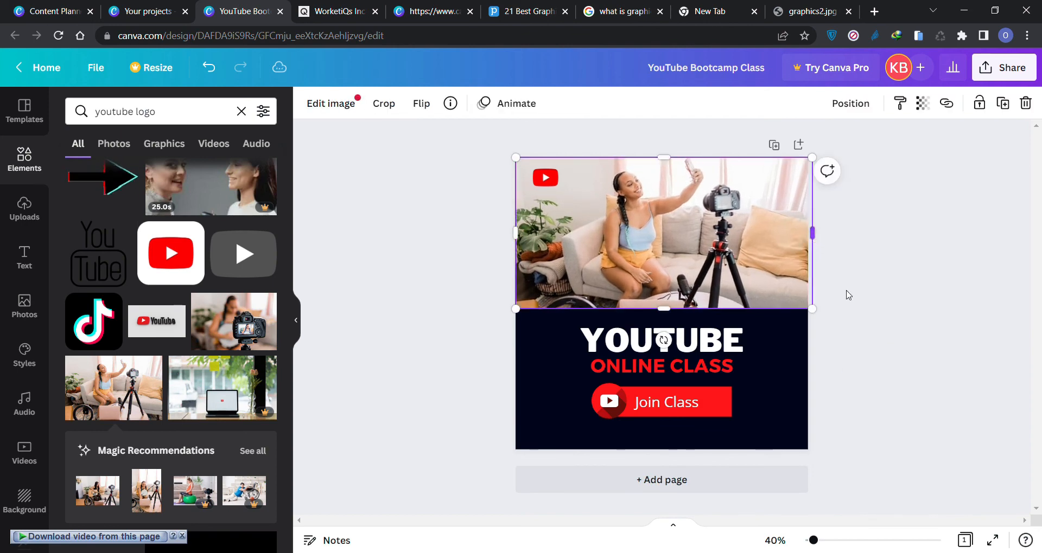
click(882, 333)
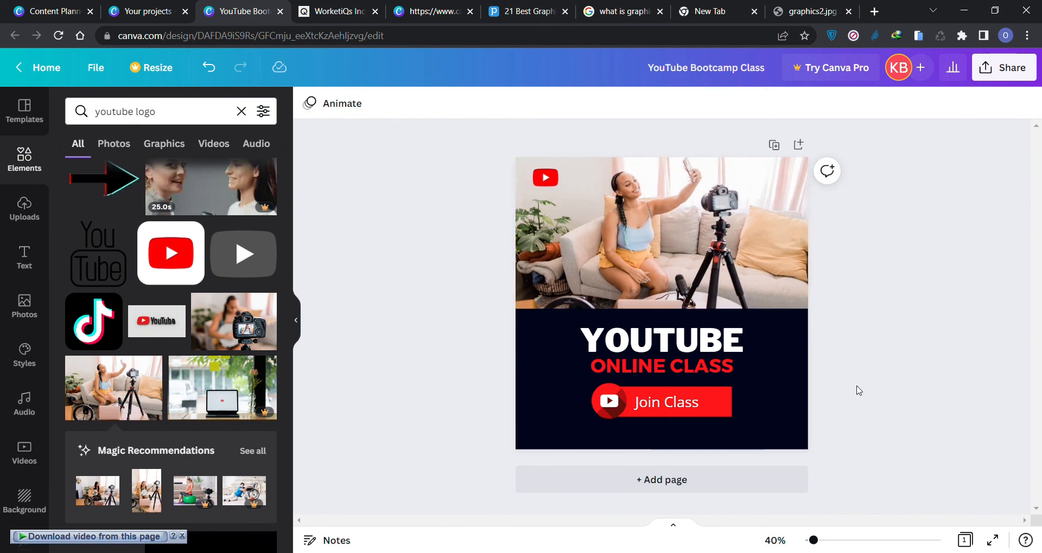
Set the page background behind the title and Join Class button to black
click(790, 386)
click(309, 103)
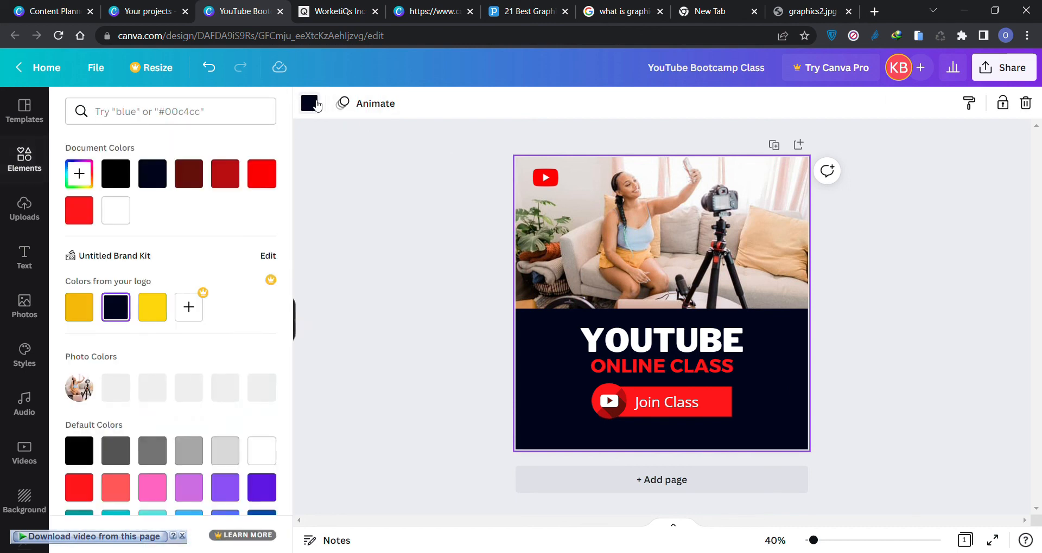
click(125, 173)
click(488, 303)
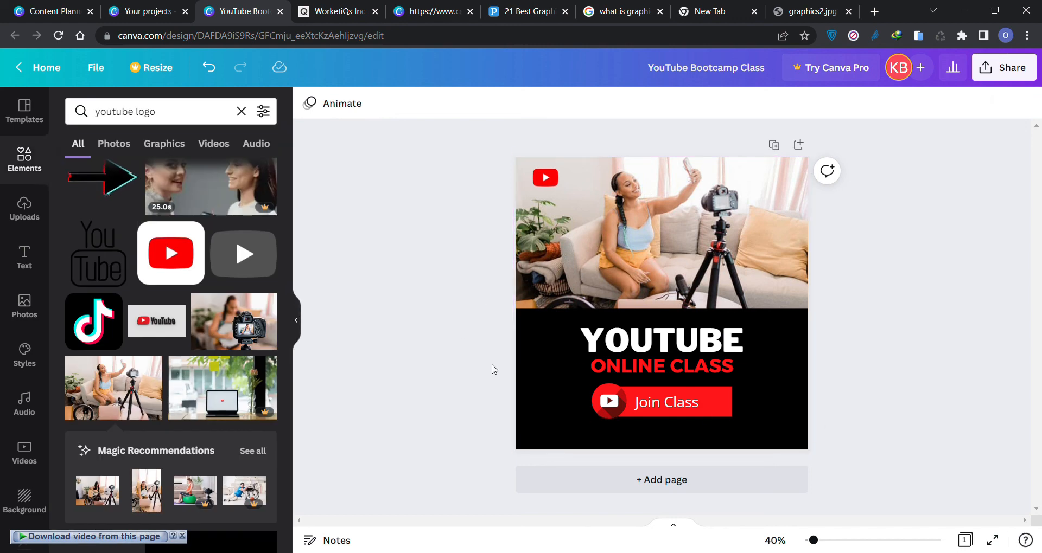
Add a body text box to the page for a class description
click(109, 112)
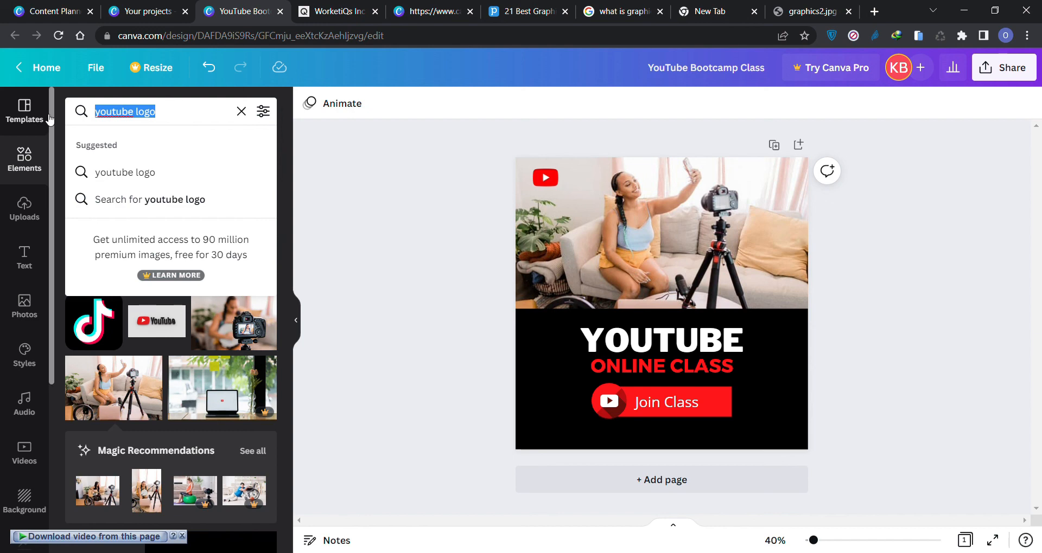
click(26, 266)
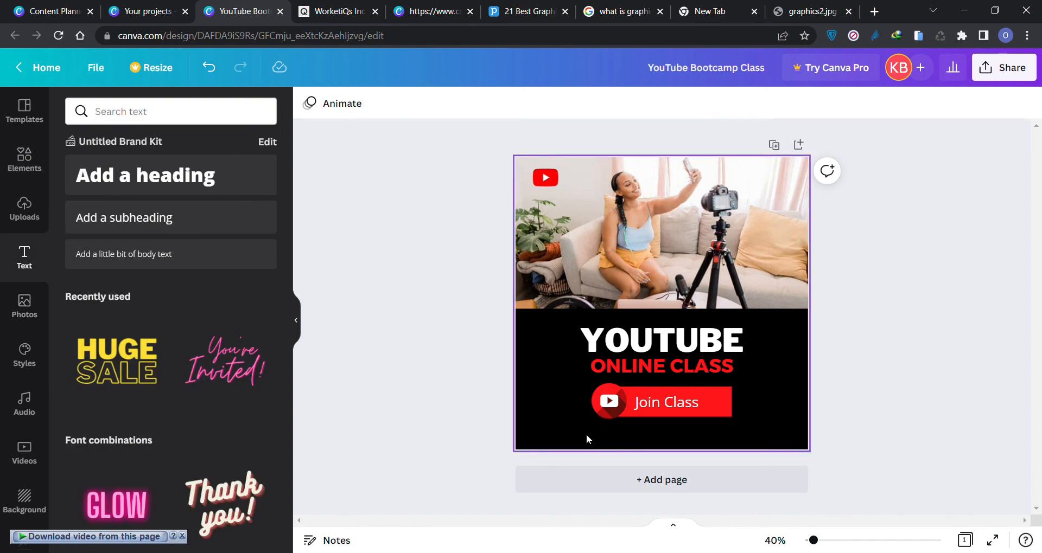
click(183, 262)
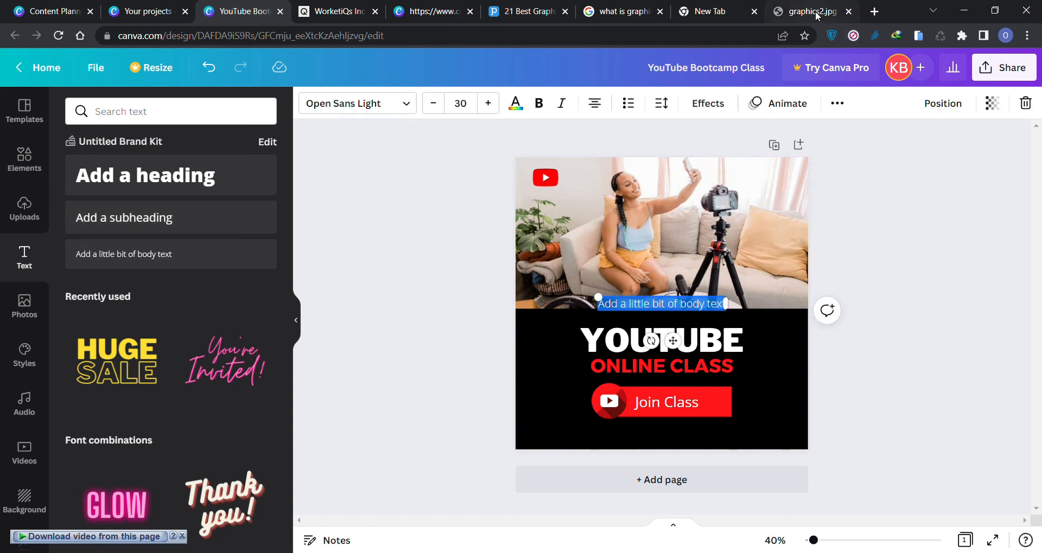
Search Google for "youtube" in the empty browser tab and copy the opening sentence of the YouTube company description
click(708, 11)
click(619, 36)
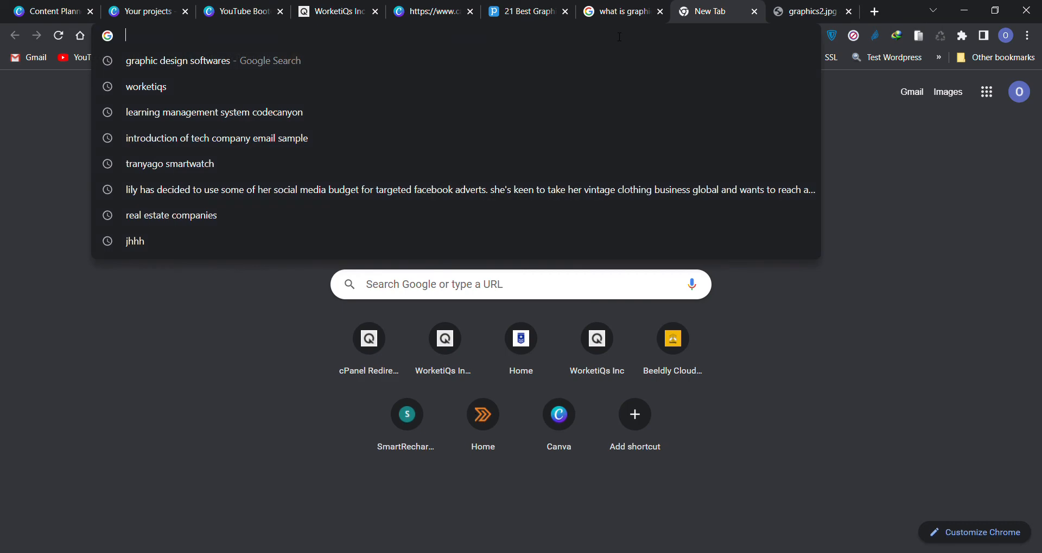
text(youtu)
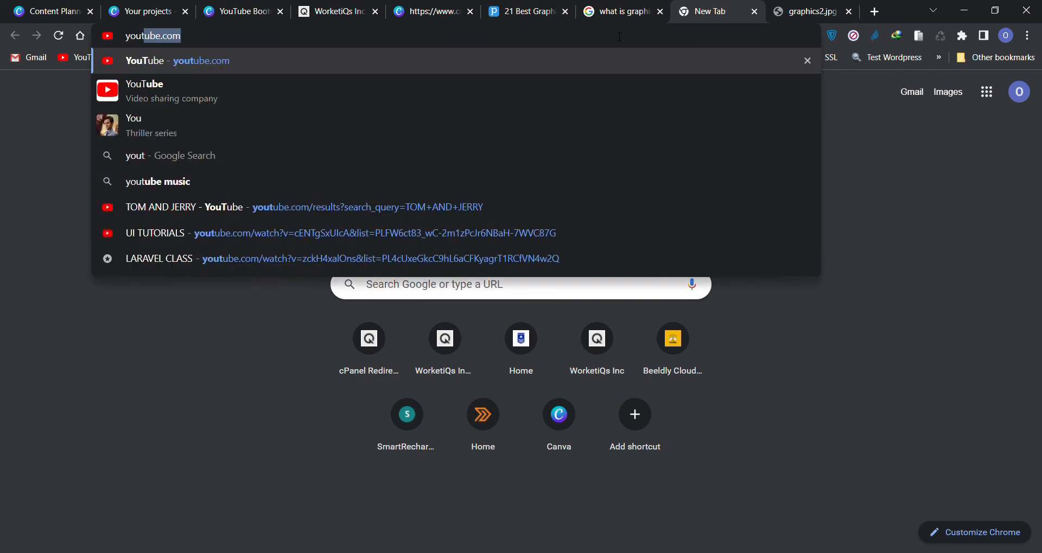
text(be d)
key(BackSpace)
key(BackSpace)
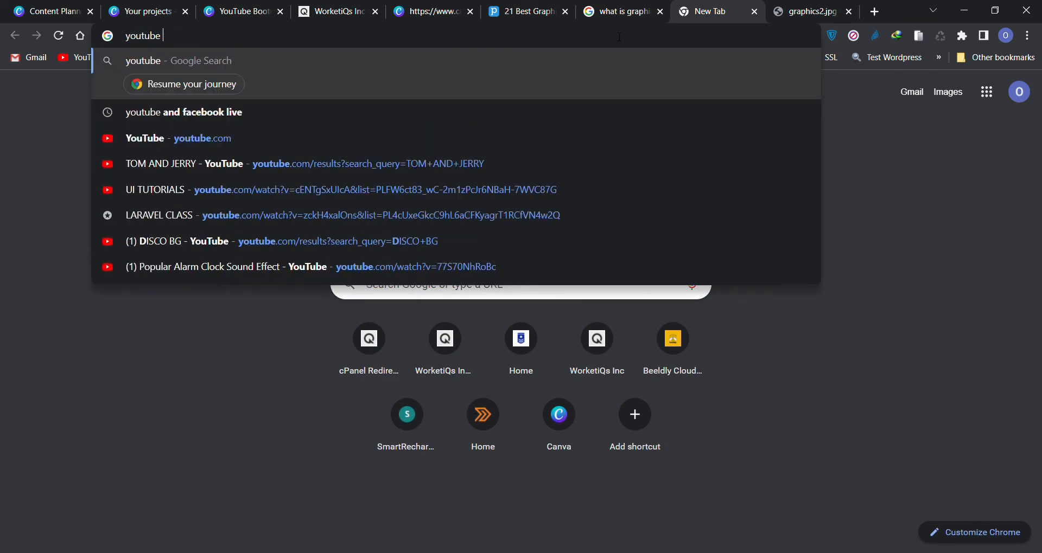
key(Return)
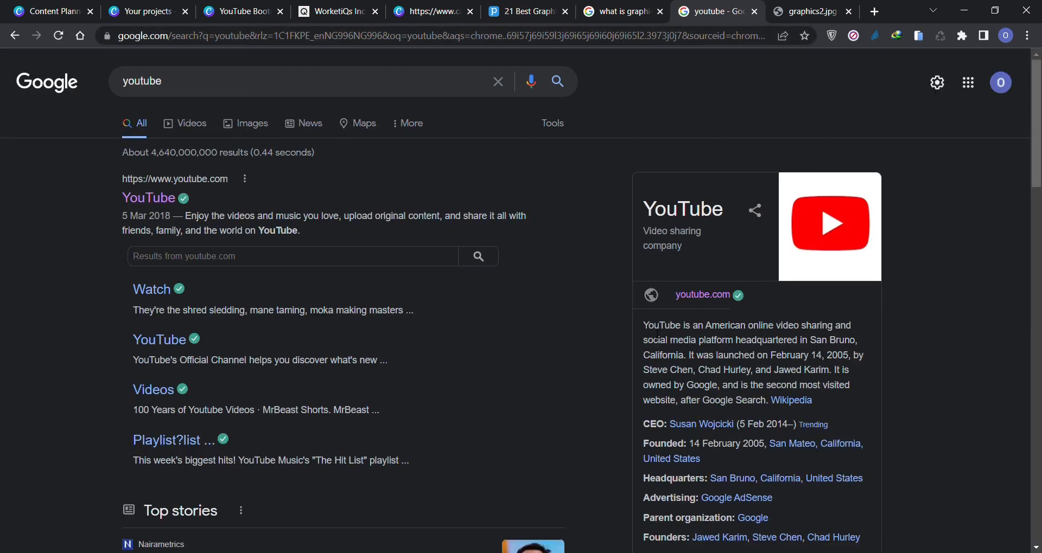
drag(643, 326, 692, 358)
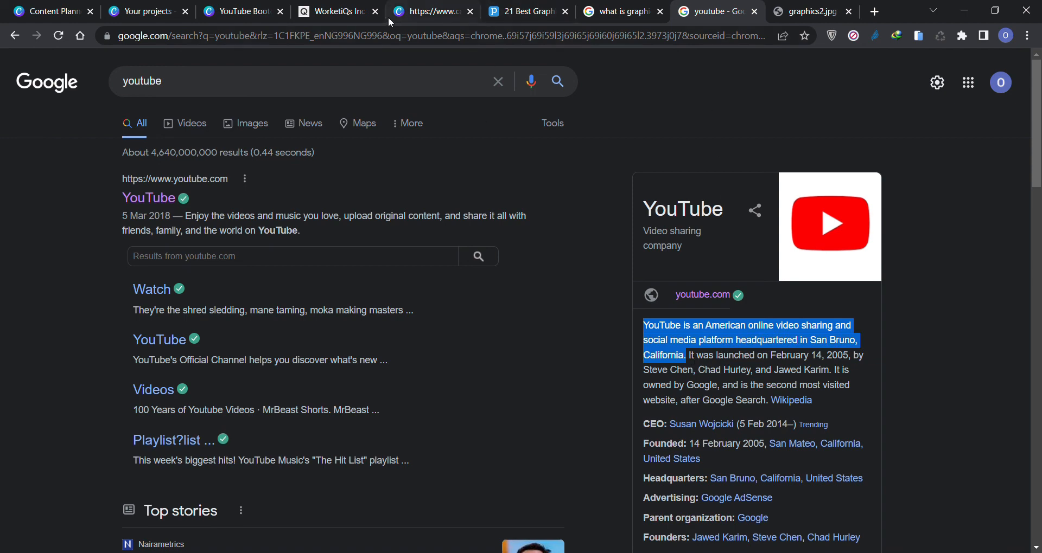
Back in the Canva design, paste the copied YouTube sentence into the body text box and move it down near the Join Class button
click(234, 12)
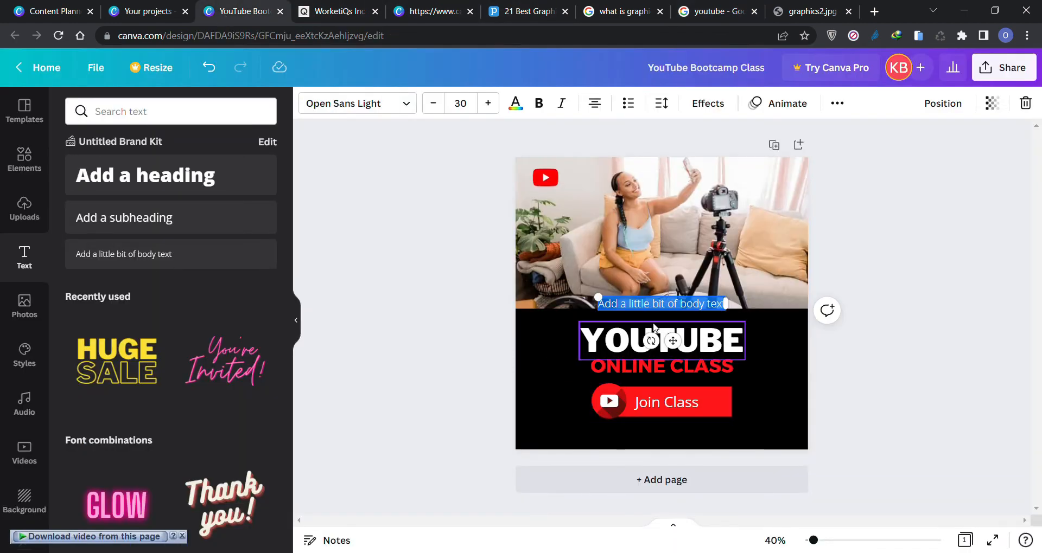
key(ctrl+v)
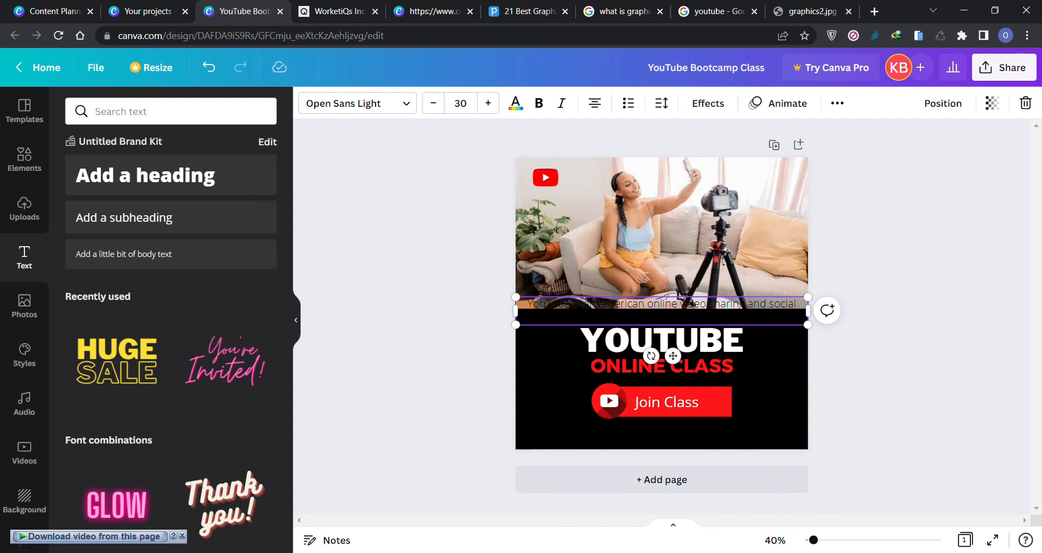
drag(739, 302, 747, 411)
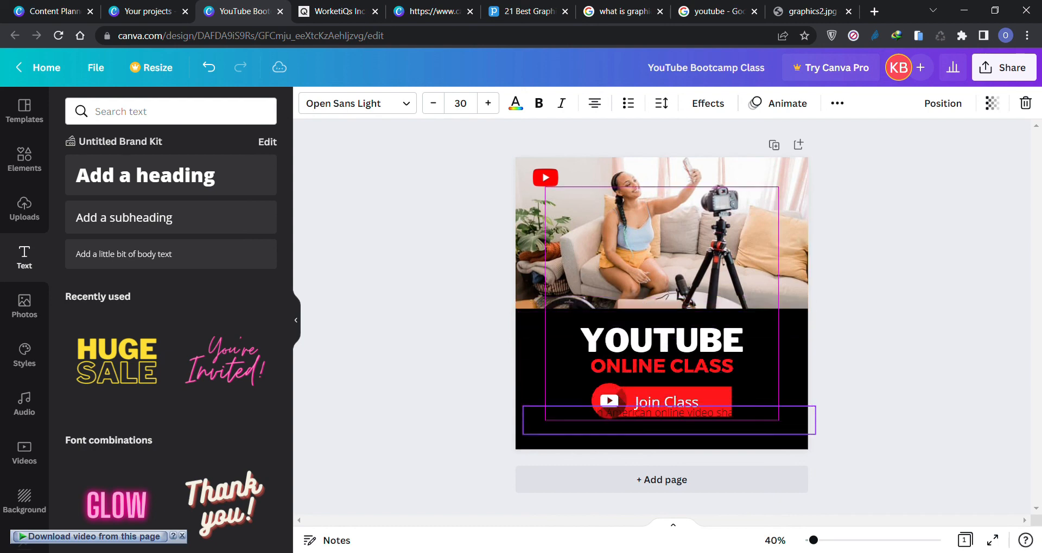
Color the YouTube description white and scale its text down to size 24.9
click(539, 103)
click(518, 105)
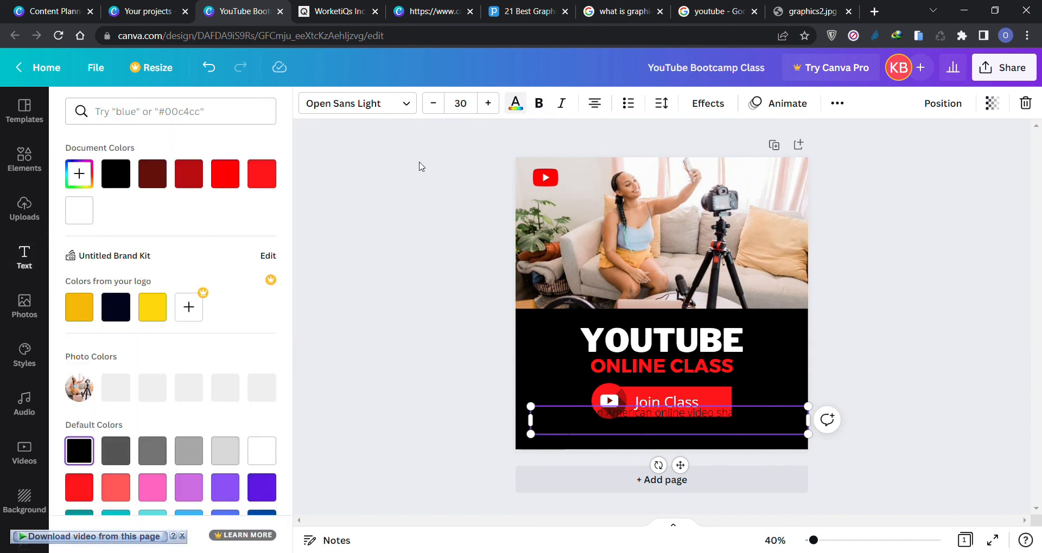
click(80, 210)
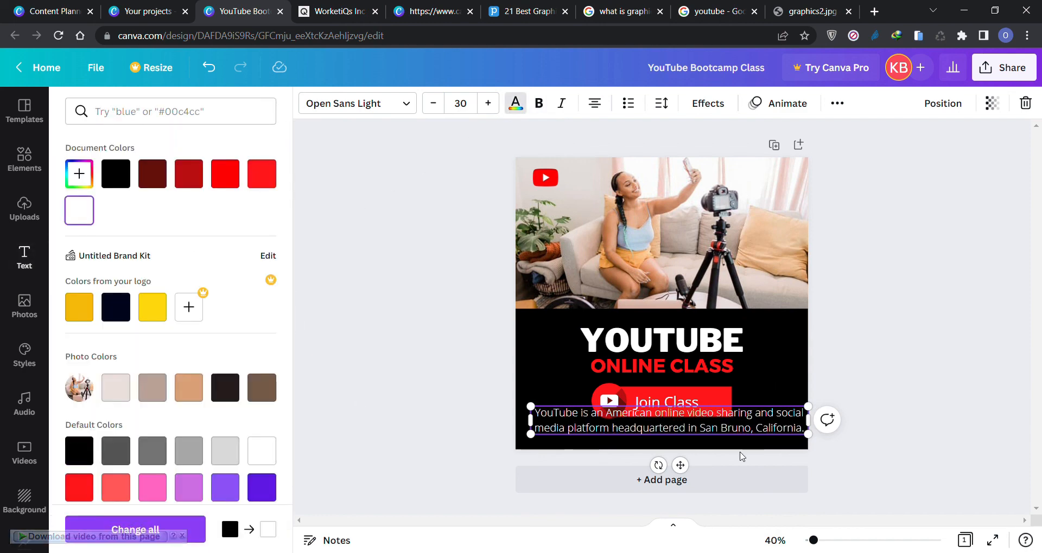
drag(819, 445, 772, 441)
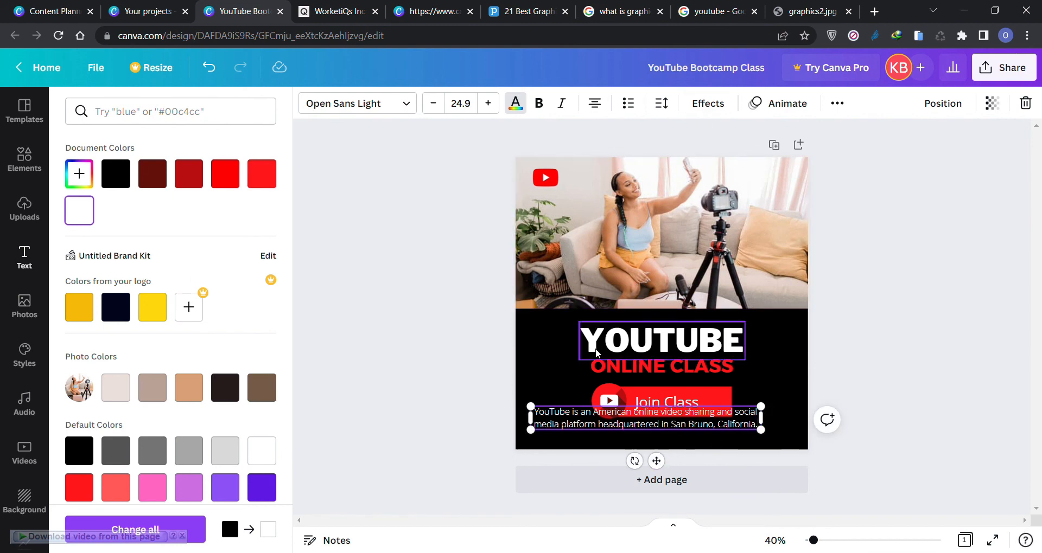
Scale down the YOUTUBE and ONLINE CLASS title lines together and move them up, centered just below the photo
click(634, 346)
shift+click(649, 371)
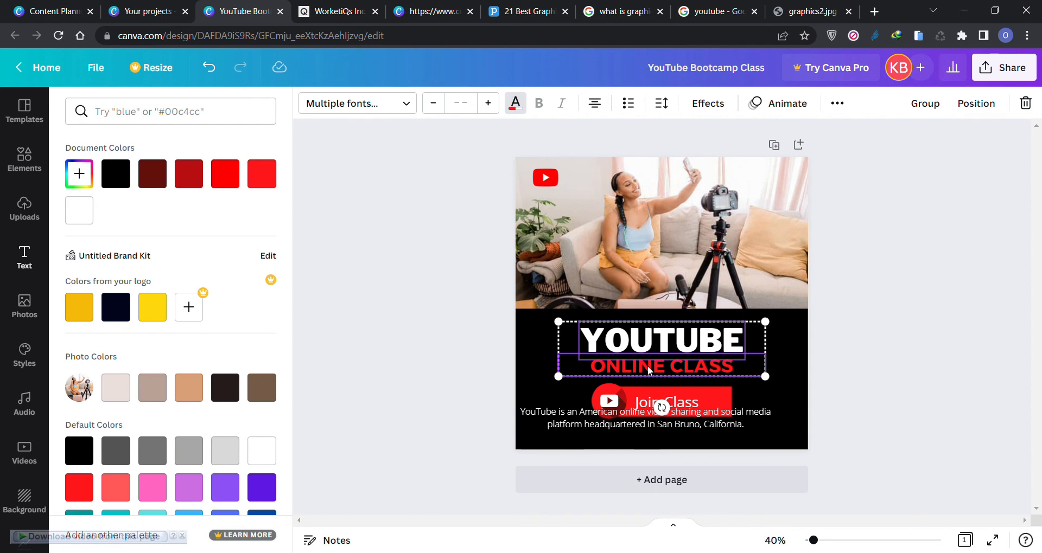
drag(769, 389, 747, 383)
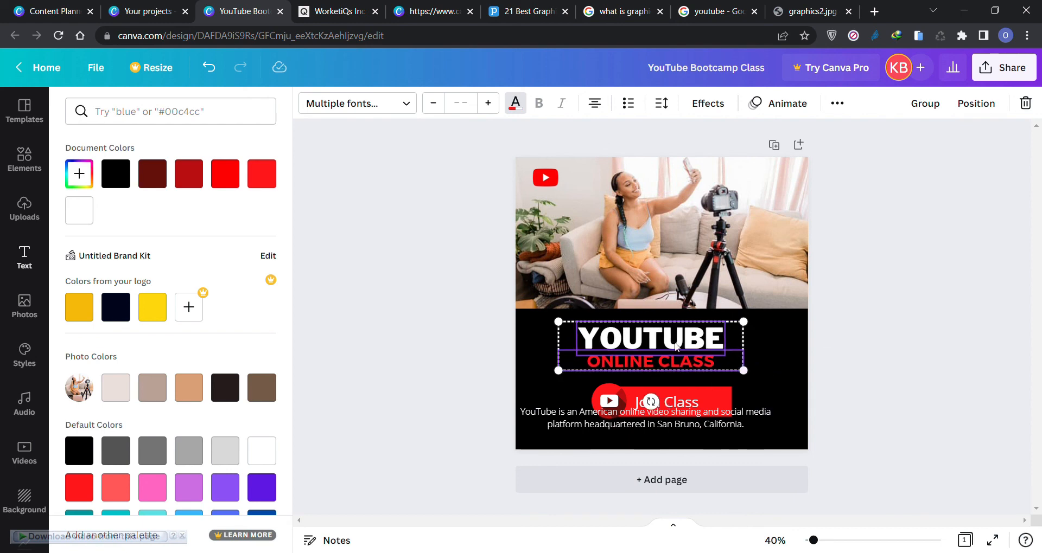
drag(674, 346, 685, 339)
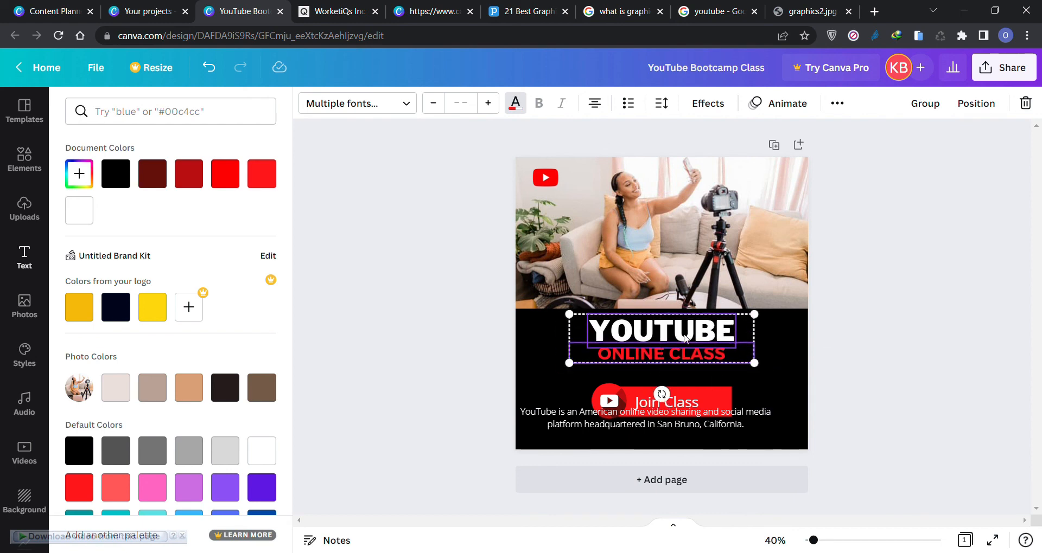
Move the Join Class button up beneath the title and shrink it so its text is size 35
click(688, 389)
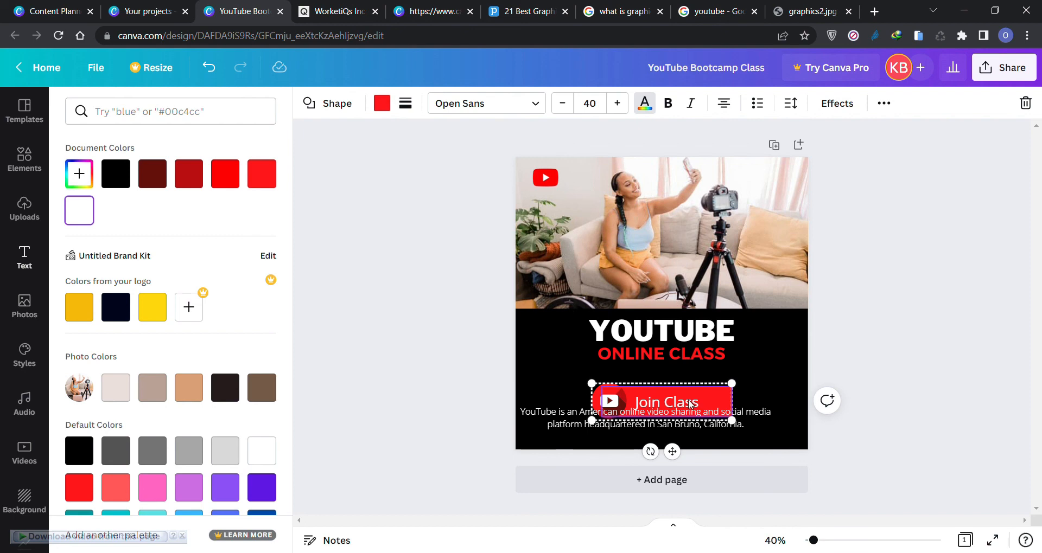
drag(689, 404, 689, 383)
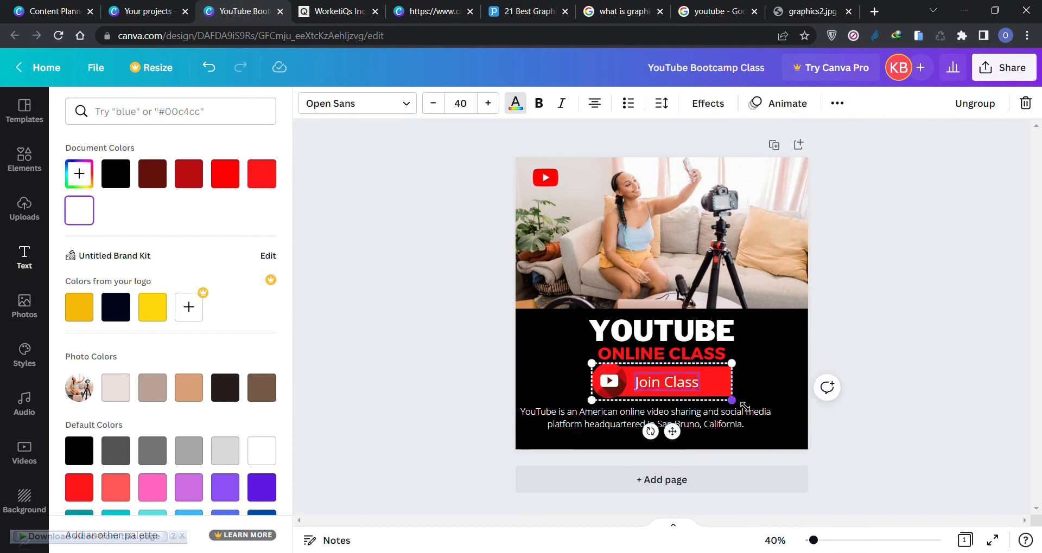
drag(742, 405, 704, 399)
Shrink the YouTube description to text size 21.3 and center it beneath the Join Class button
click(700, 429)
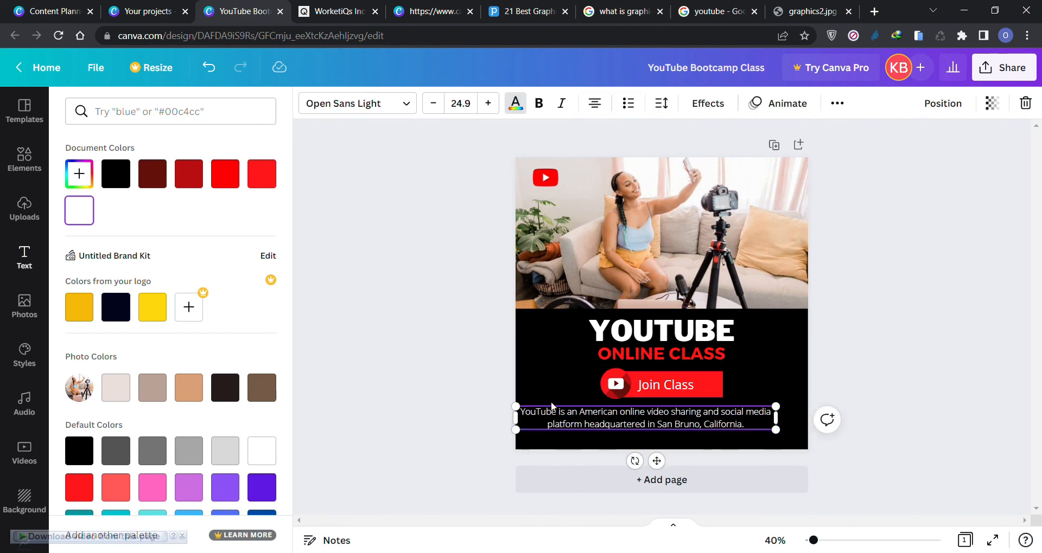
drag(516, 406, 553, 410)
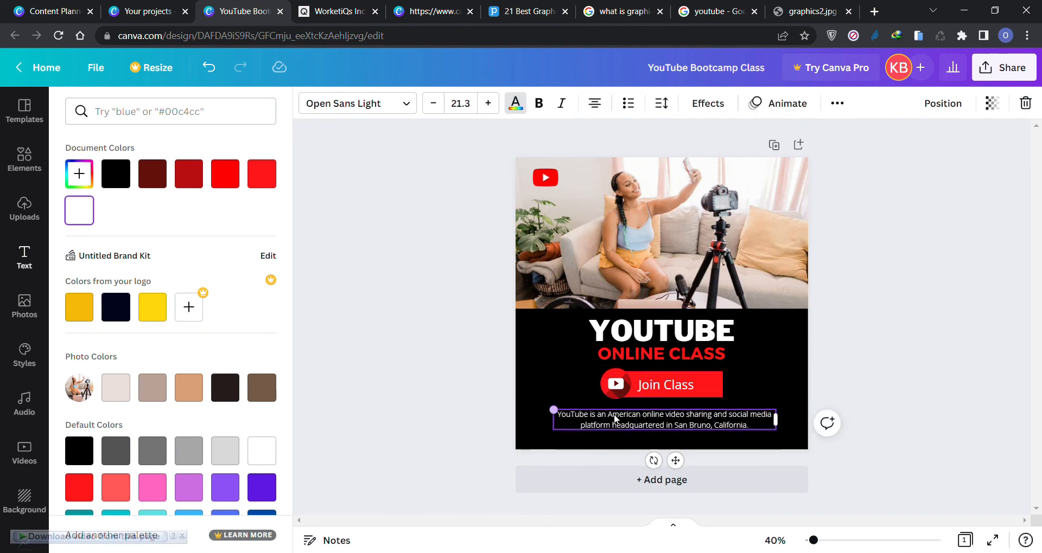
mouse_move(652, 429)
mouse_down()
mouse_move(635, 428)
mouse_move(655, 429)
mouse_up()
Swap the button and description so the YouTube description sits under the title with the Join Class button centered below it
click(702, 390)
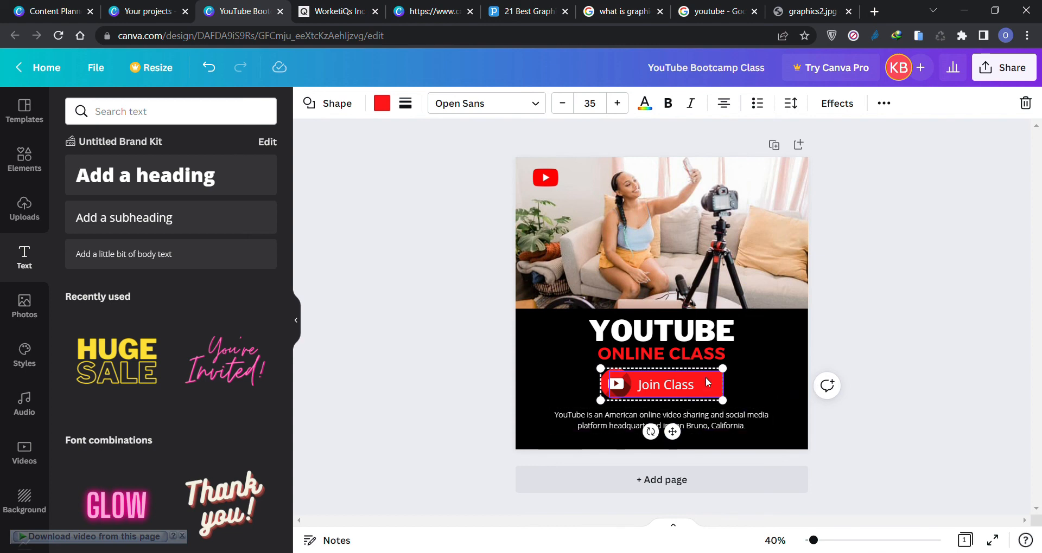
drag(707, 382, 802, 404)
click(880, 372)
click(705, 432)
drag(705, 432, 702, 426)
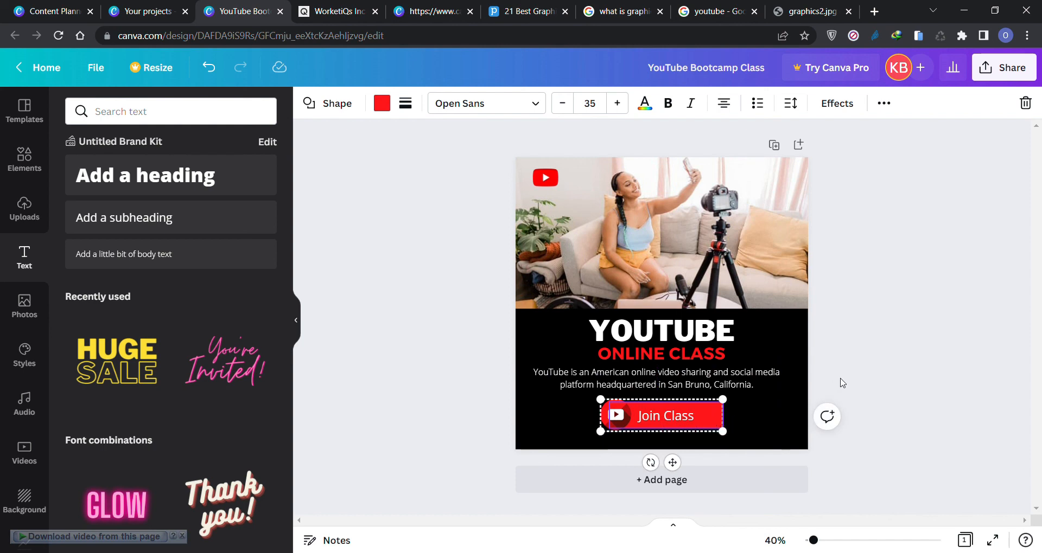
Ungroup the Join Class button and widen its red rectangle on the right side
click(745, 406)
click(712, 418)
click(884, 103)
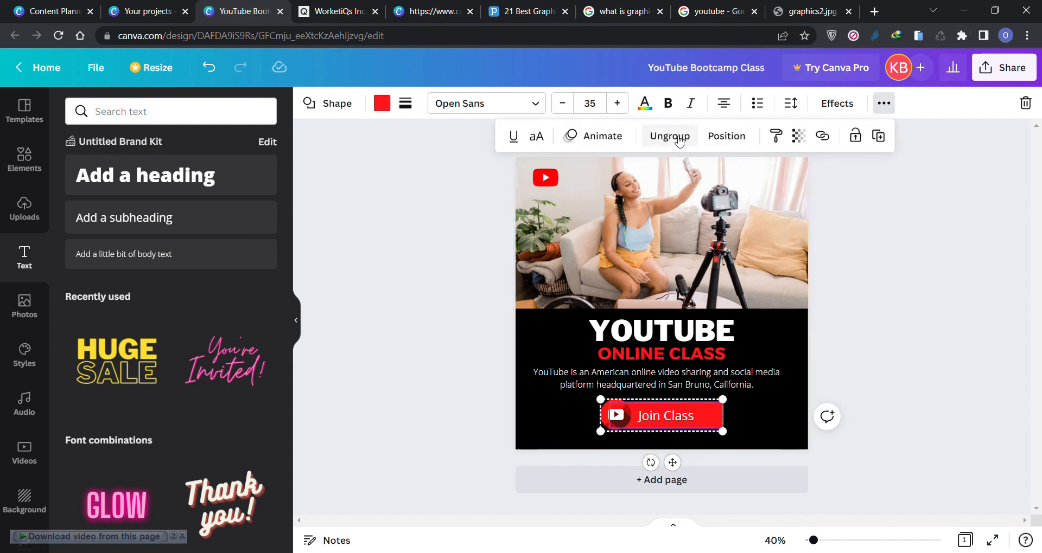
click(906, 365)
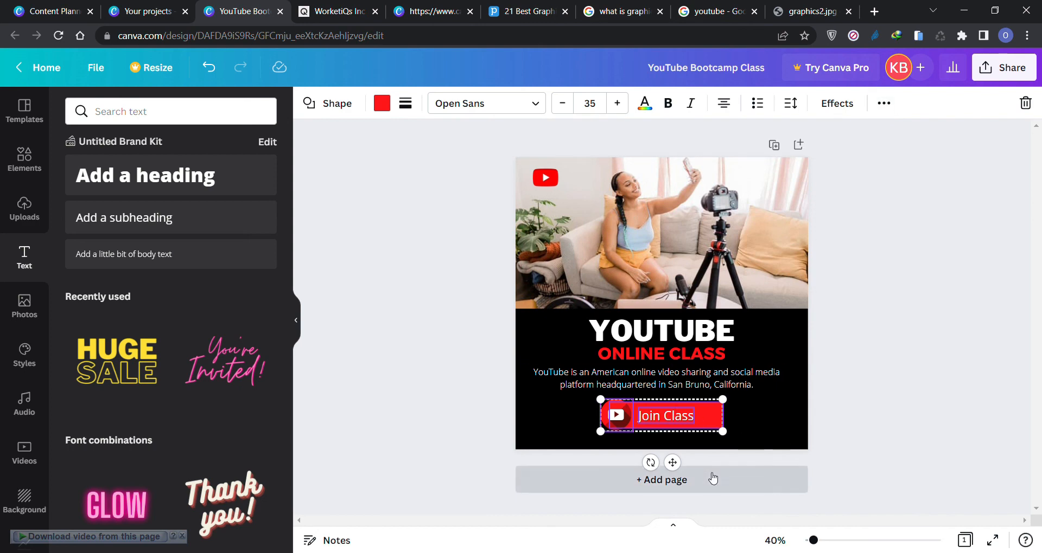
click(703, 422)
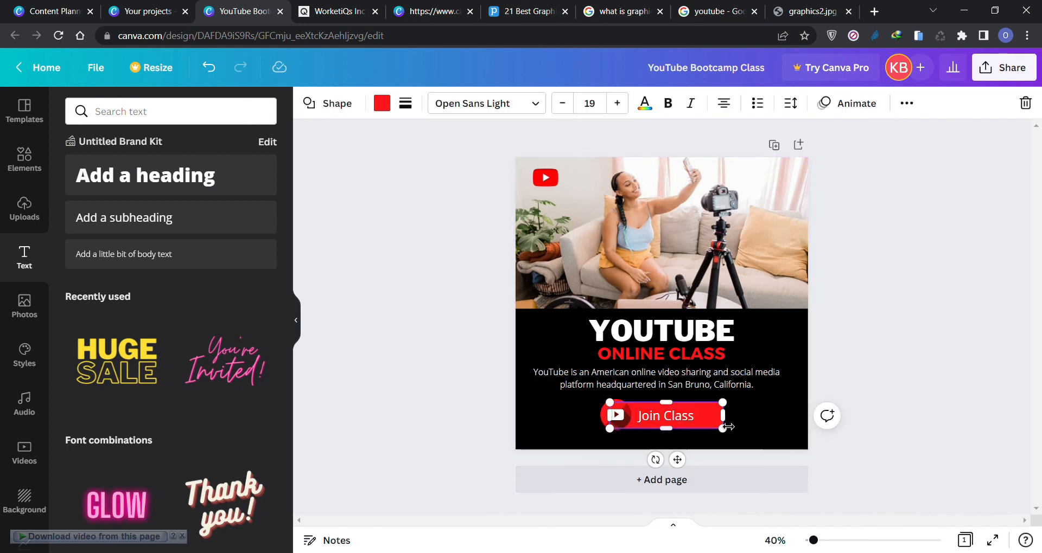
drag(731, 426, 763, 427)
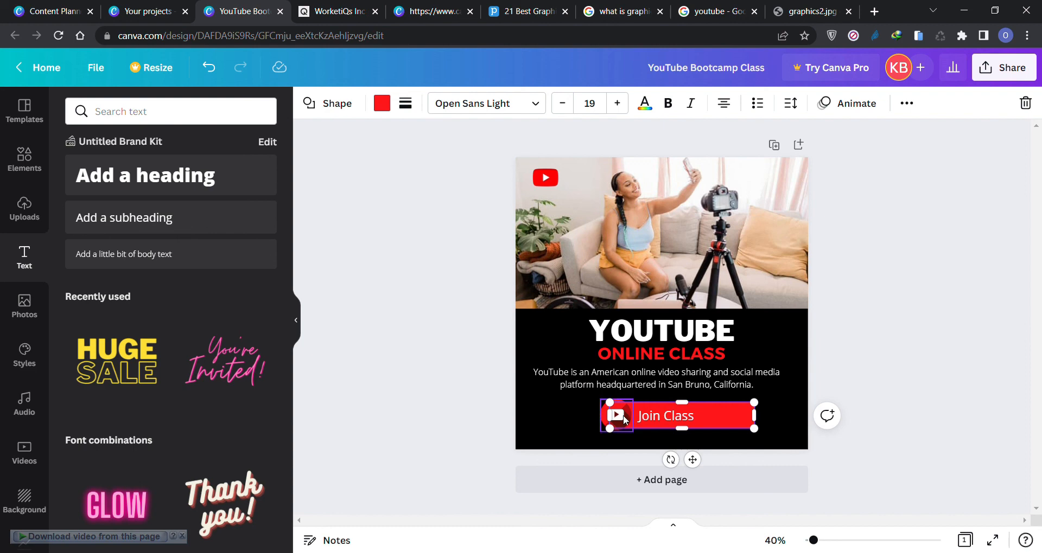
Align the Join Class text to the horizontal center of the widened red rectangle
click(624, 418)
click(705, 413)
click(696, 416)
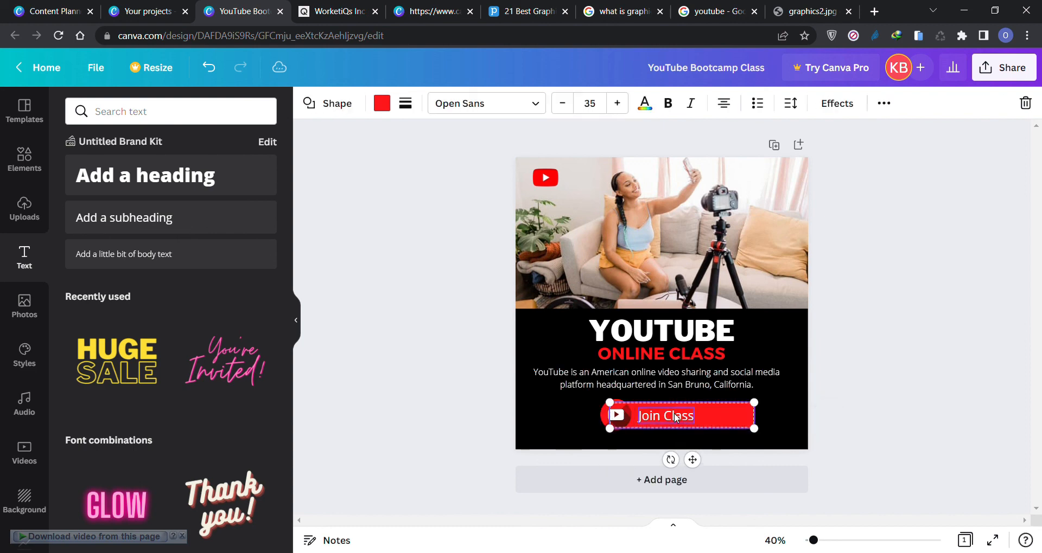
click(883, 103)
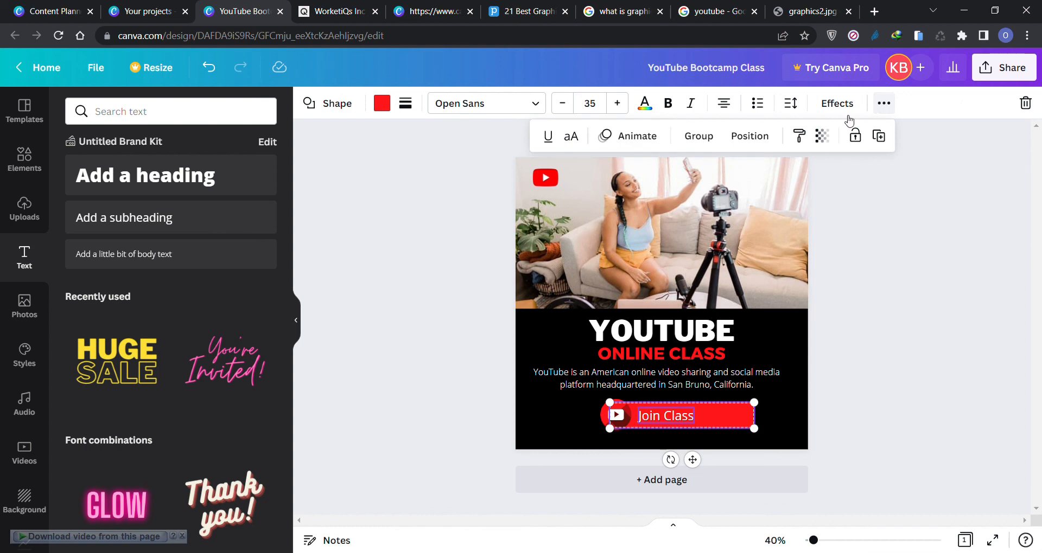
click(749, 135)
click(678, 260)
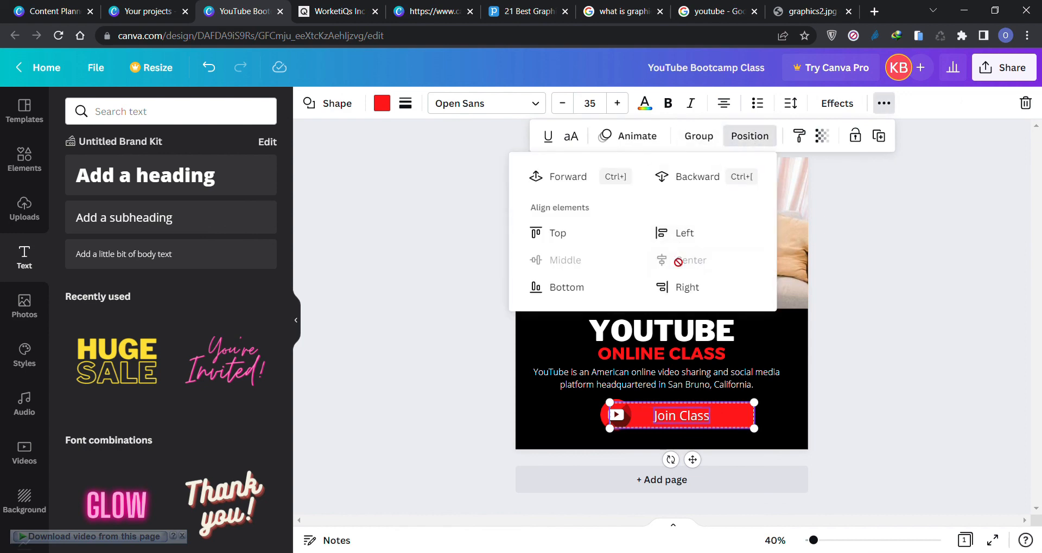
Group the round YouTube icon, red rectangle and Join Class text into one button
click(622, 416)
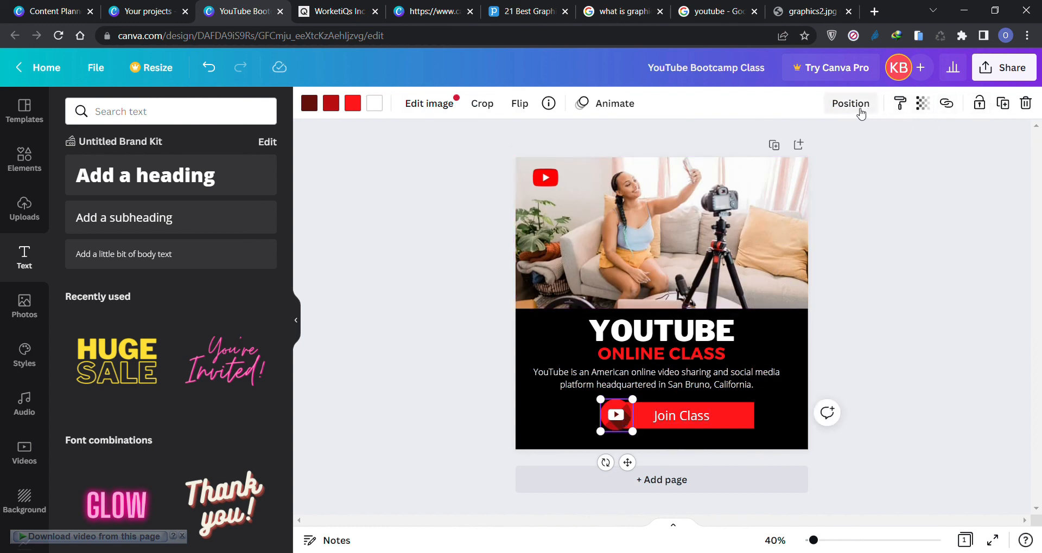
shift+click(729, 415)
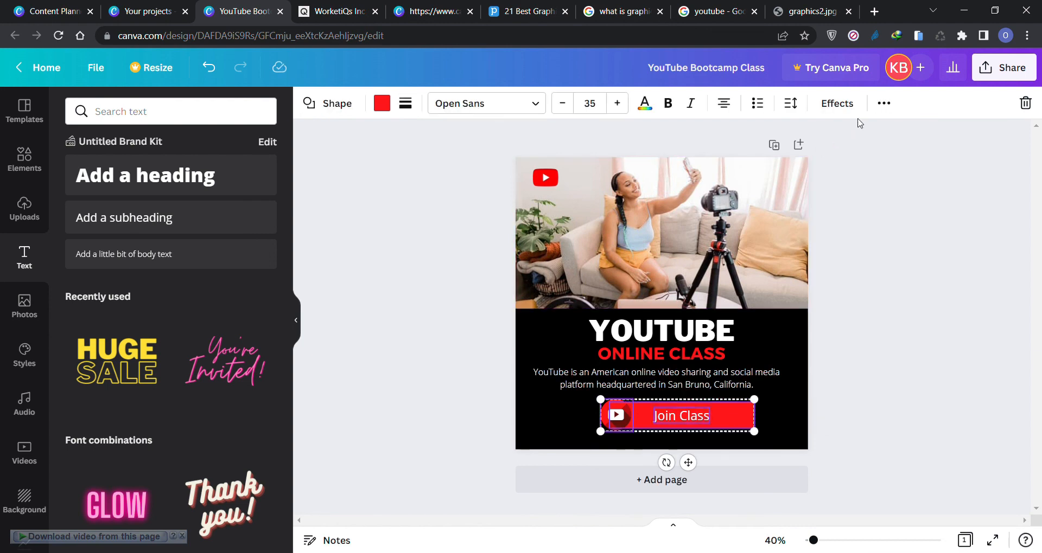
click(883, 103)
click(715, 136)
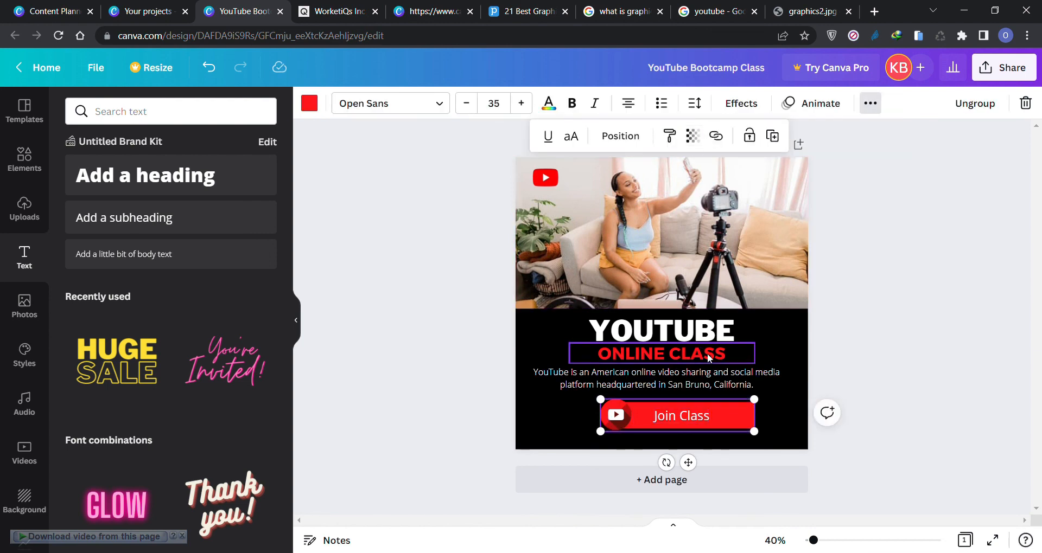
Center the grouped Join Class button horizontally on the page, just below the YouTube description
drag(698, 415, 731, 412)
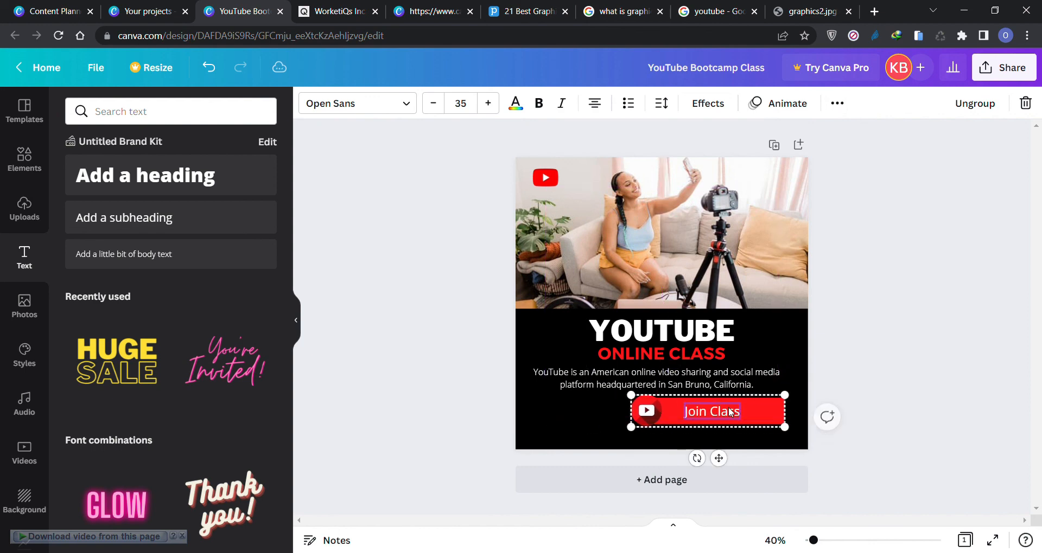
click(837, 103)
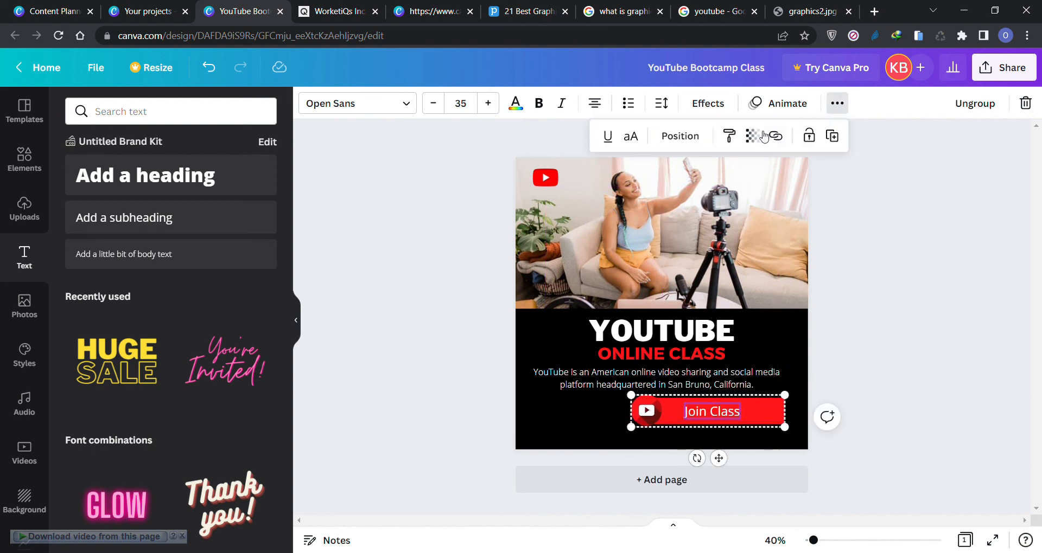
click(681, 135)
click(615, 260)
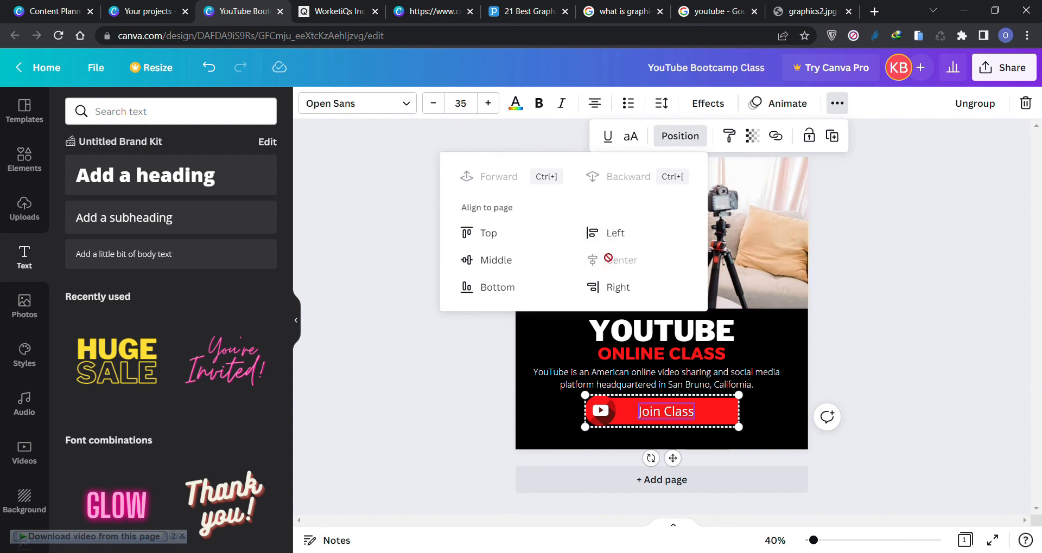
key(Escape)
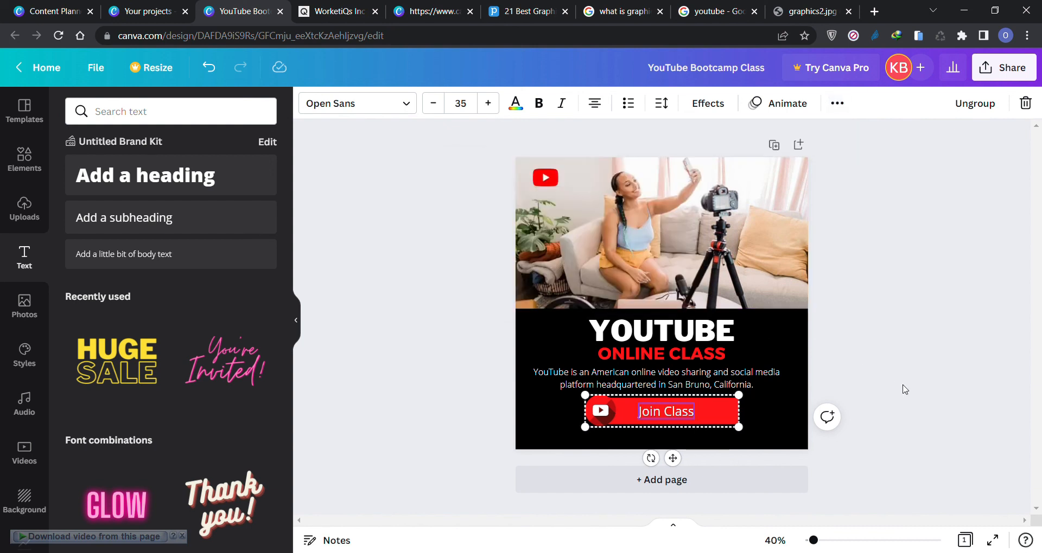
Nudge the Join Class button slightly down to widen the gap beneath the description text
click(712, 410)
key(Down)
key(Down)
key(Down)
key(Down)
key(Down)
key(Down)
key(Down)
key(Down)
key(Down)
key(Down)
key(Down)
key(Down)
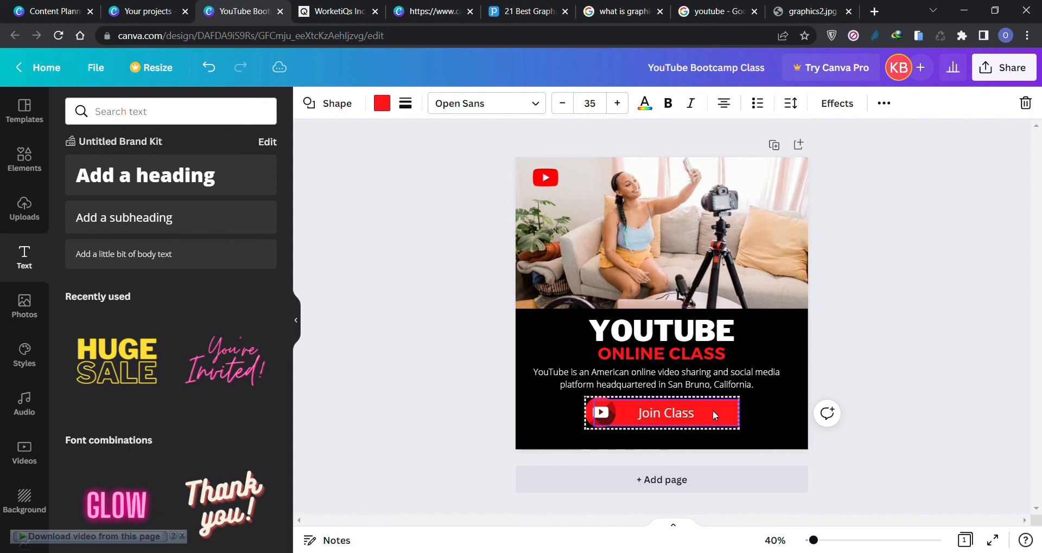
click(878, 296)
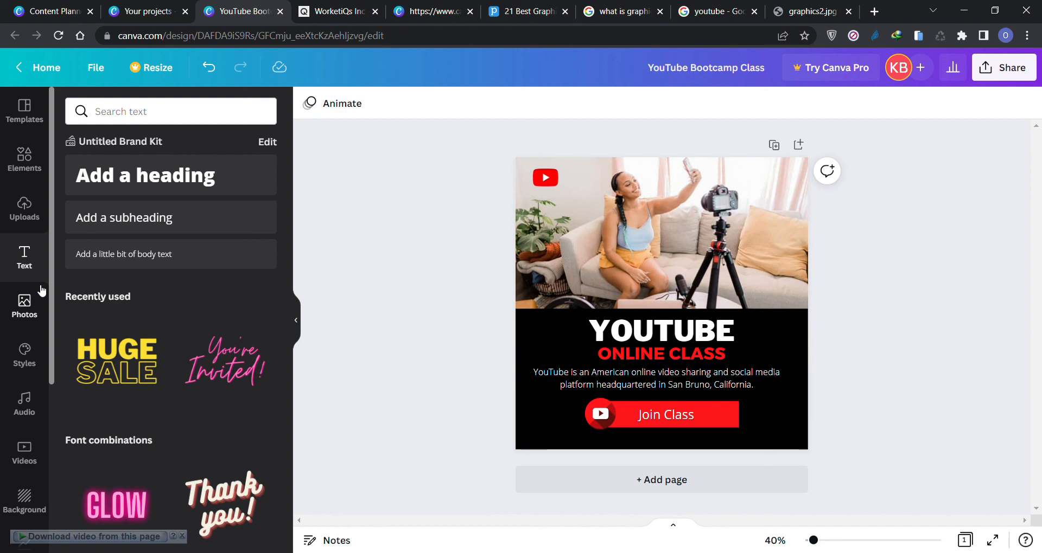
Search the elements library for "dots" and add the free triangular black dot pattern to the design
click(28, 161)
click(151, 120)
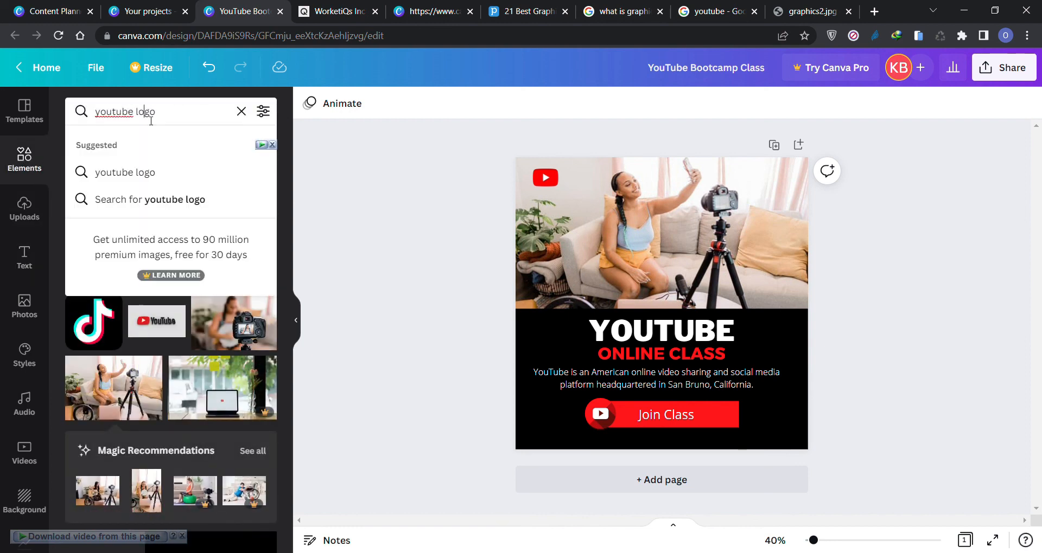
key(Return)
text(dots)
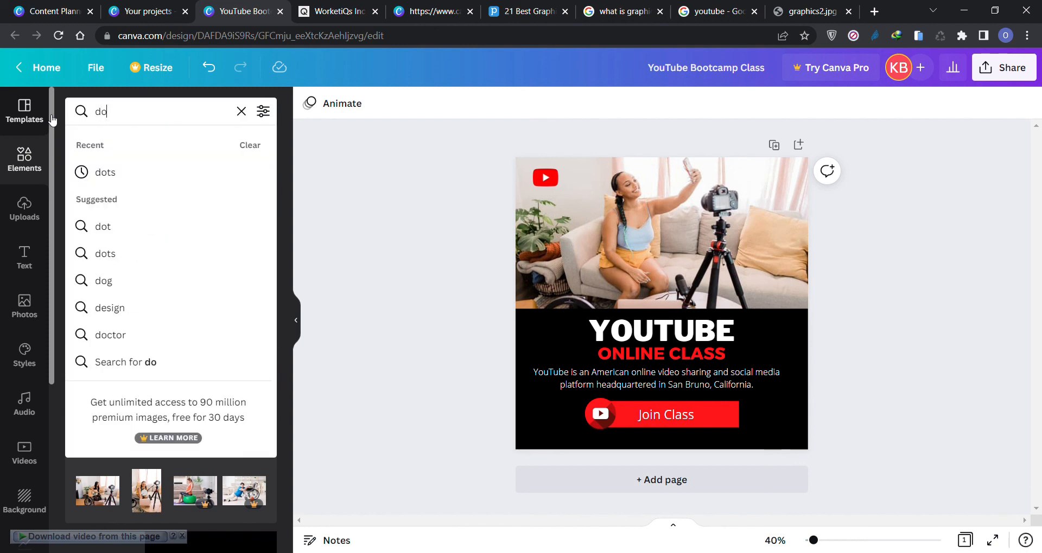
key(Return)
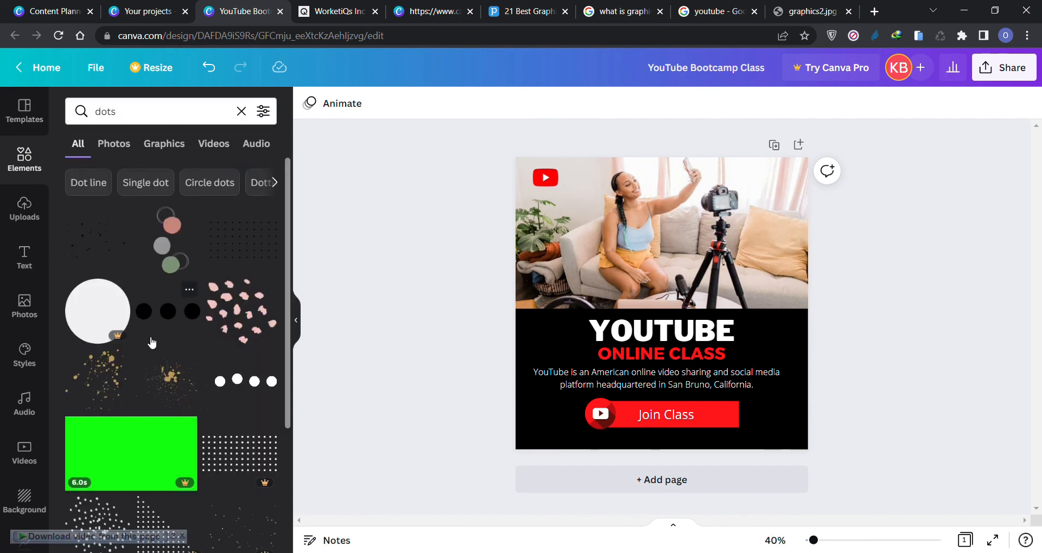
scroll(151, 341, down, 5)
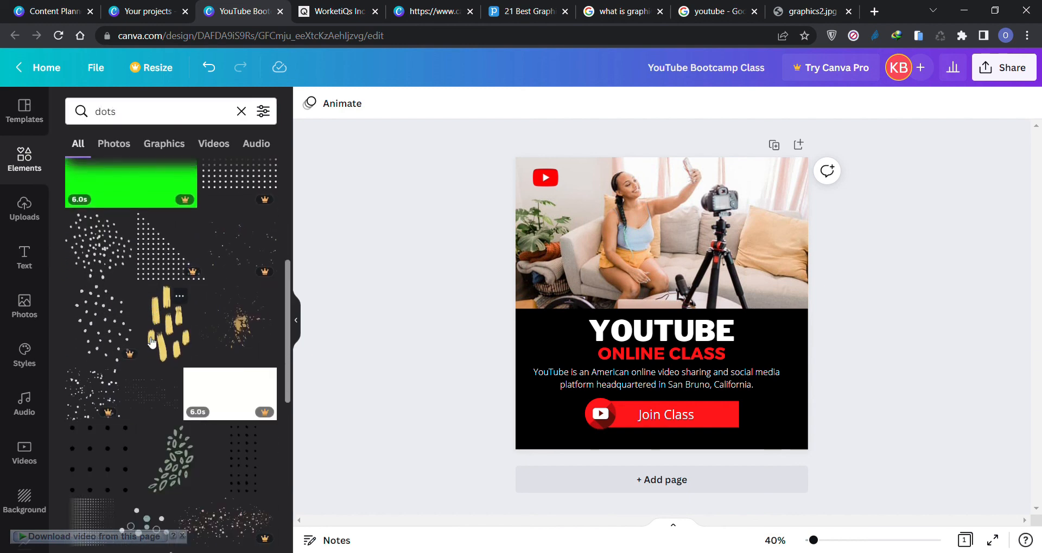
scroll(152, 342, down, 2)
scroll(152, 342, down, 2)
scroll(151, 342, down, 6)
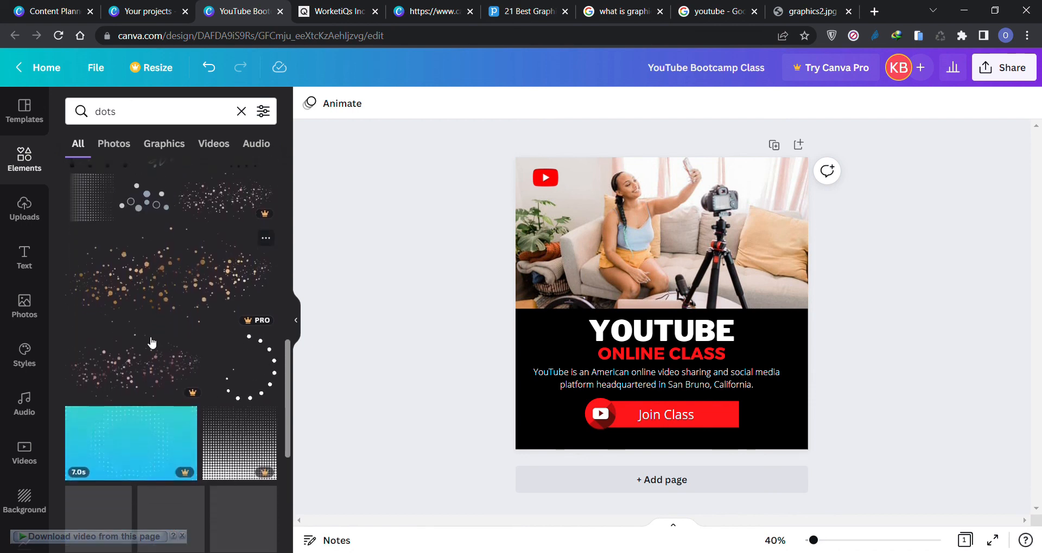
scroll(148, 336, down, 3)
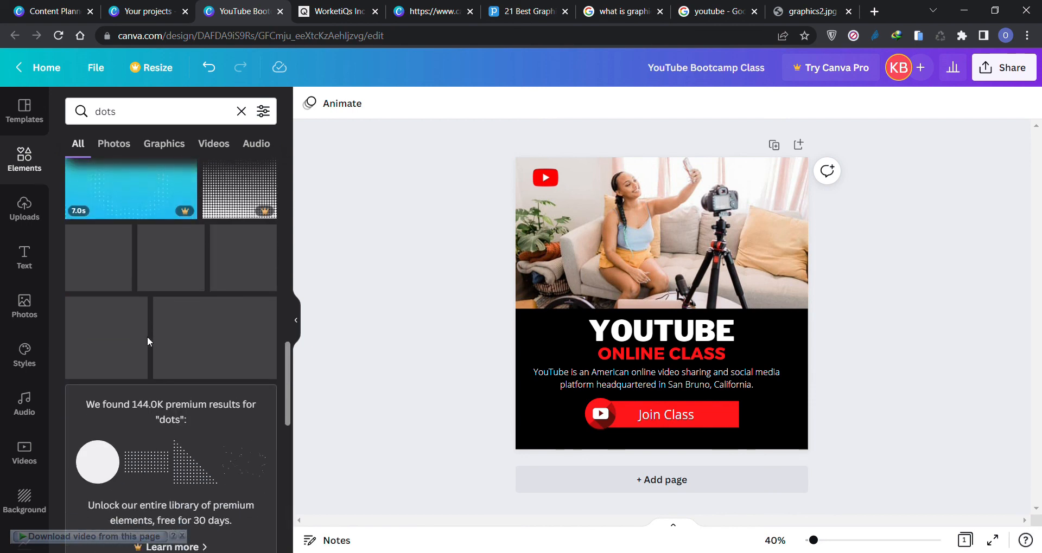
scroll(152, 342, down, 4)
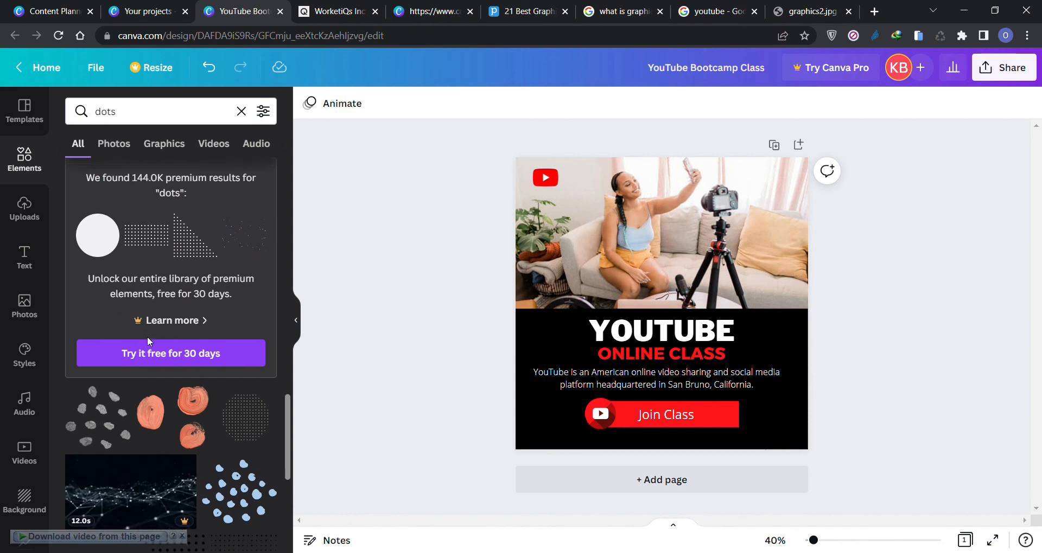
scroll(152, 341, down, 3)
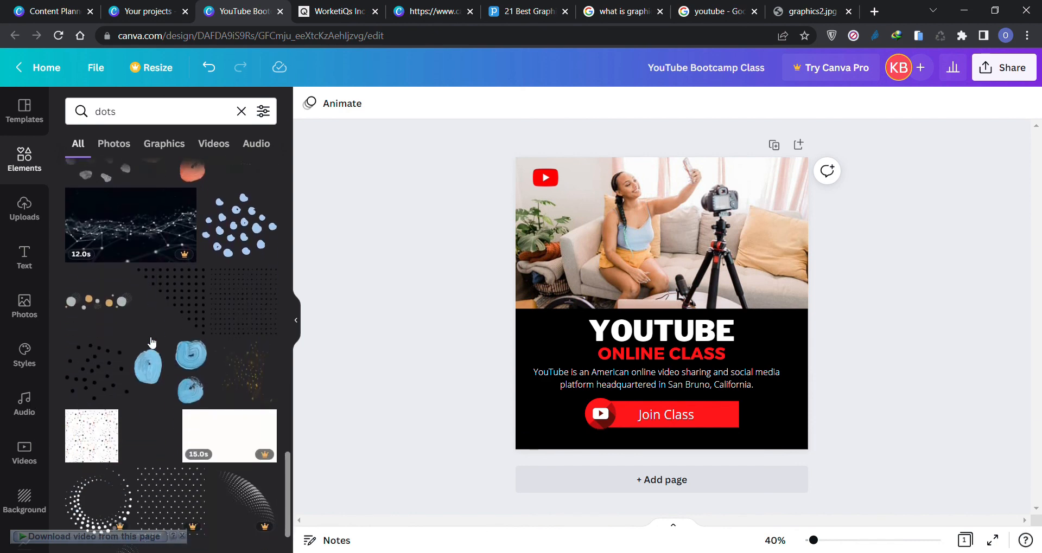
click(196, 298)
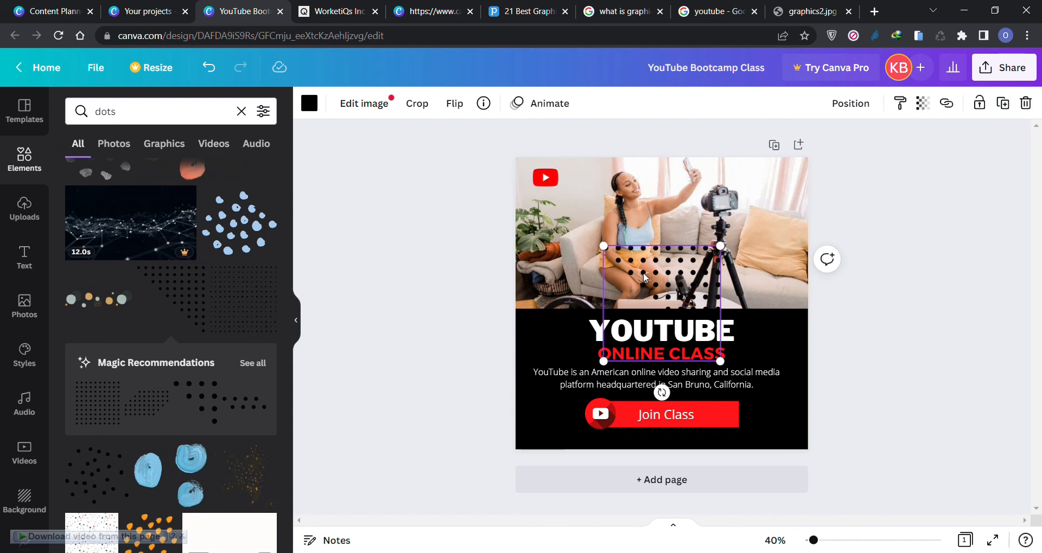
Shrink the dot pattern to about half its size and place it in the photo's upper-right corner
drag(720, 361, 665, 307)
drag(656, 270, 787, 189)
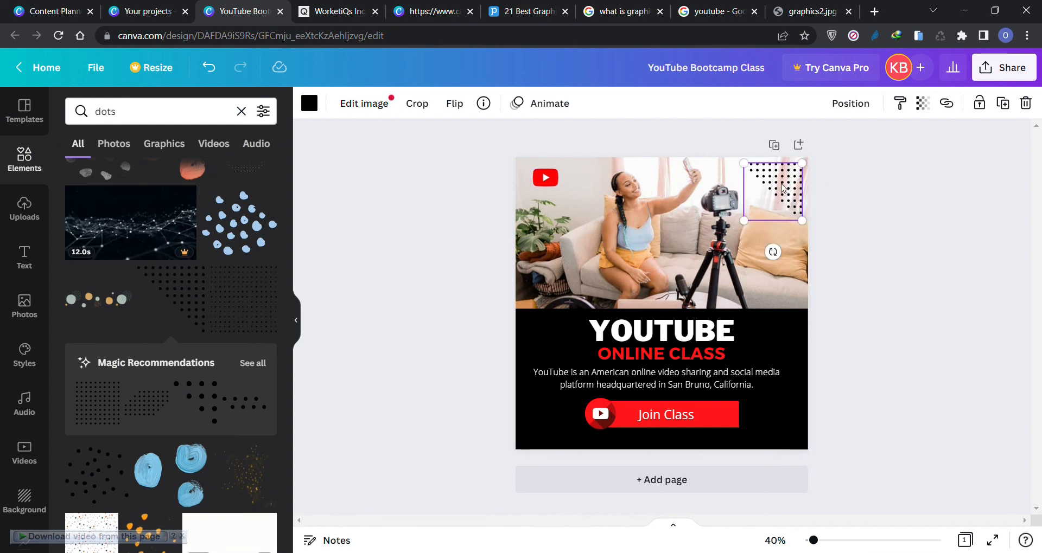
click(872, 231)
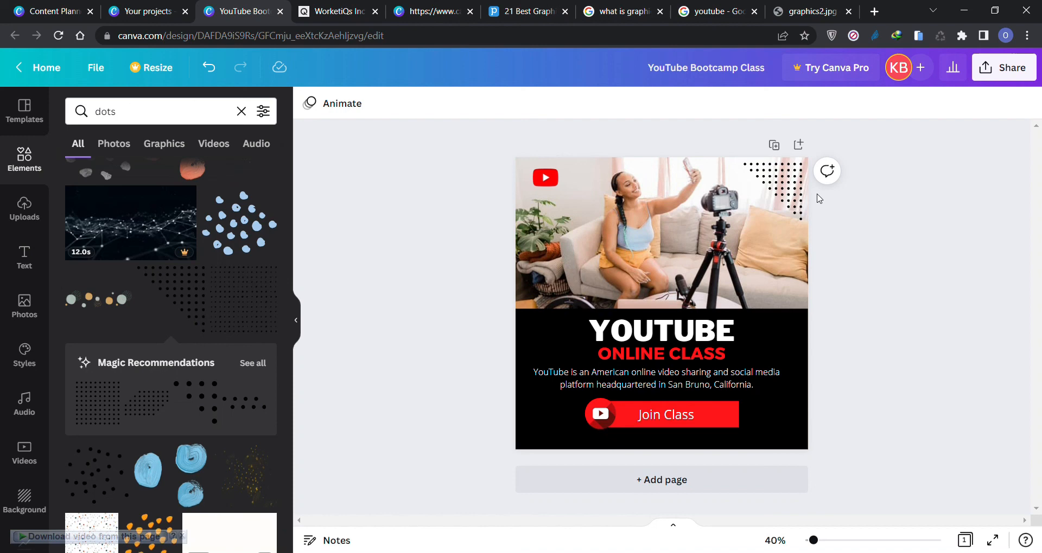
Set the transparency of the dot pattern in the photo's corner to 52
click(781, 184)
click(922, 108)
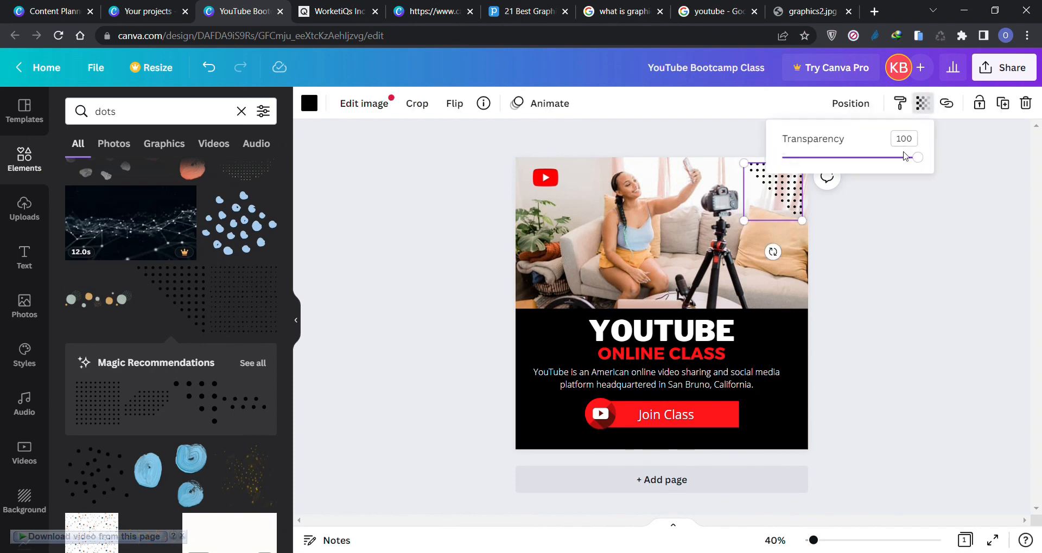
drag(916, 161, 860, 167)
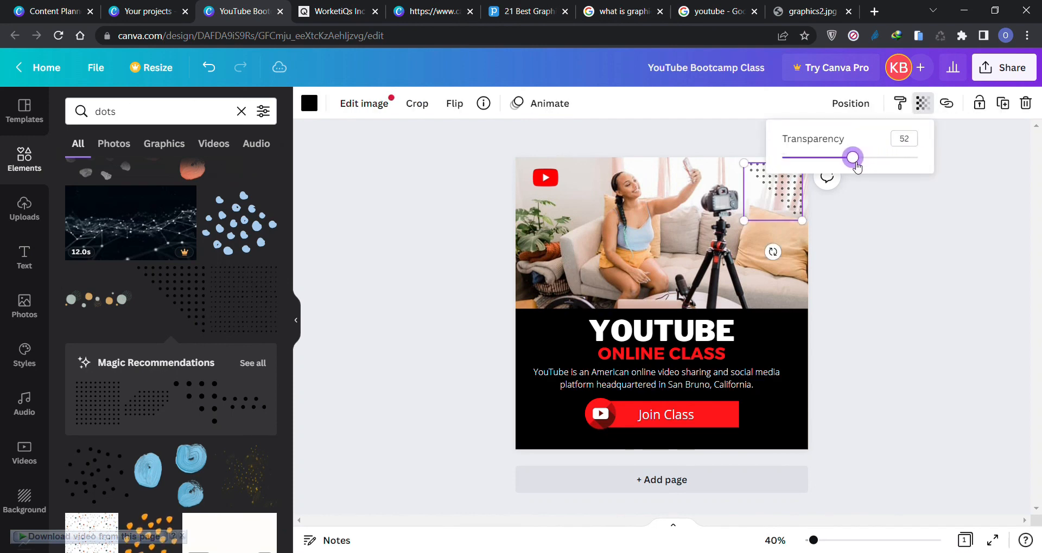
click(880, 217)
click(883, 220)
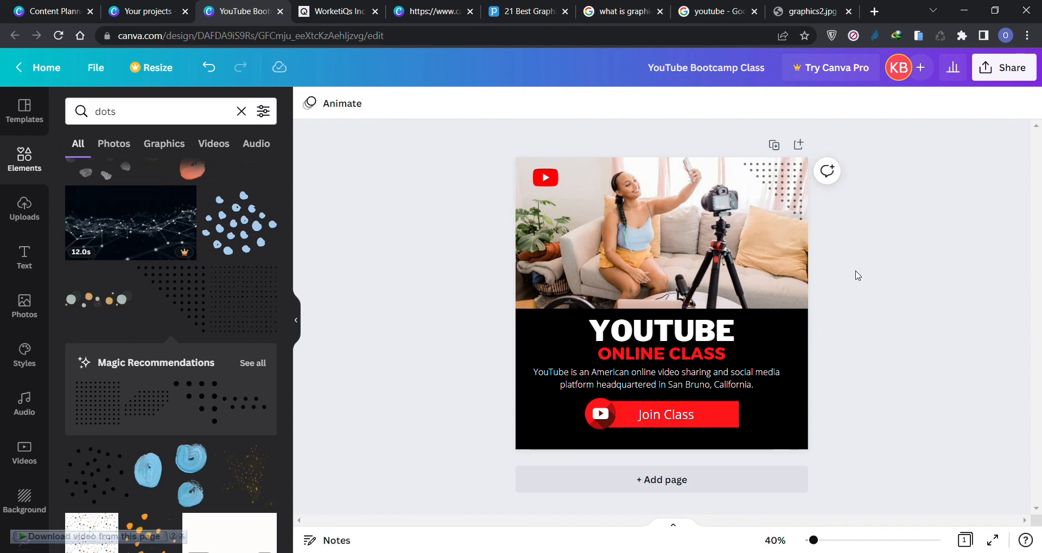
Duplicate the dot pattern and place the copy, flipped vertically and horizontally, in the lower-left corner of the black area
drag(792, 206, 602, 258)
click(452, 105)
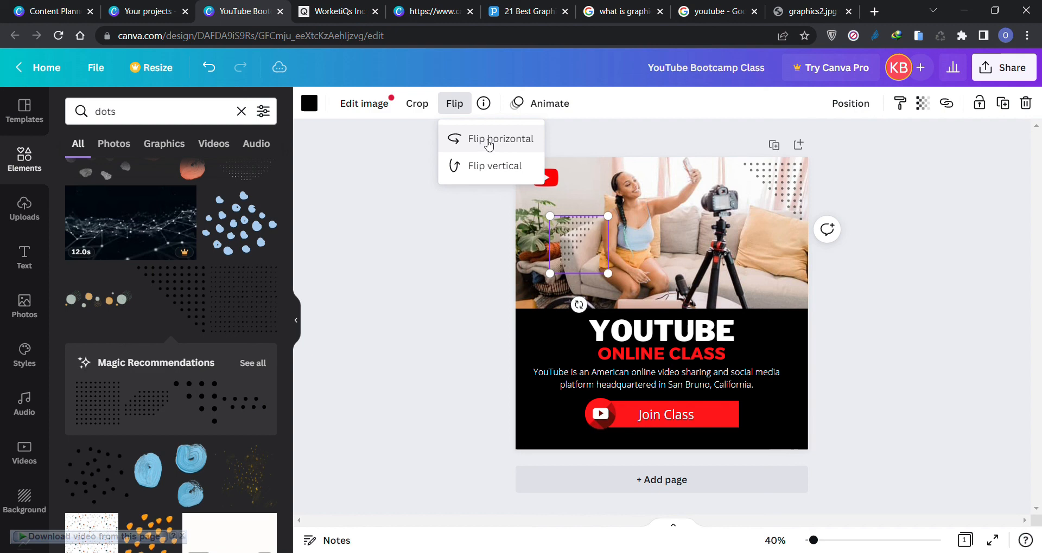
click(488, 166)
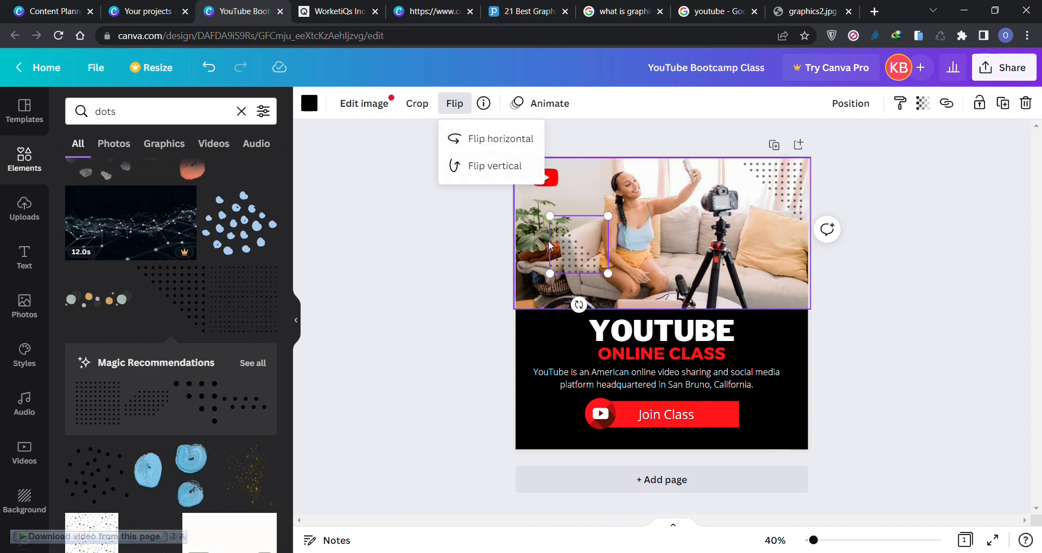
drag(569, 250, 541, 419)
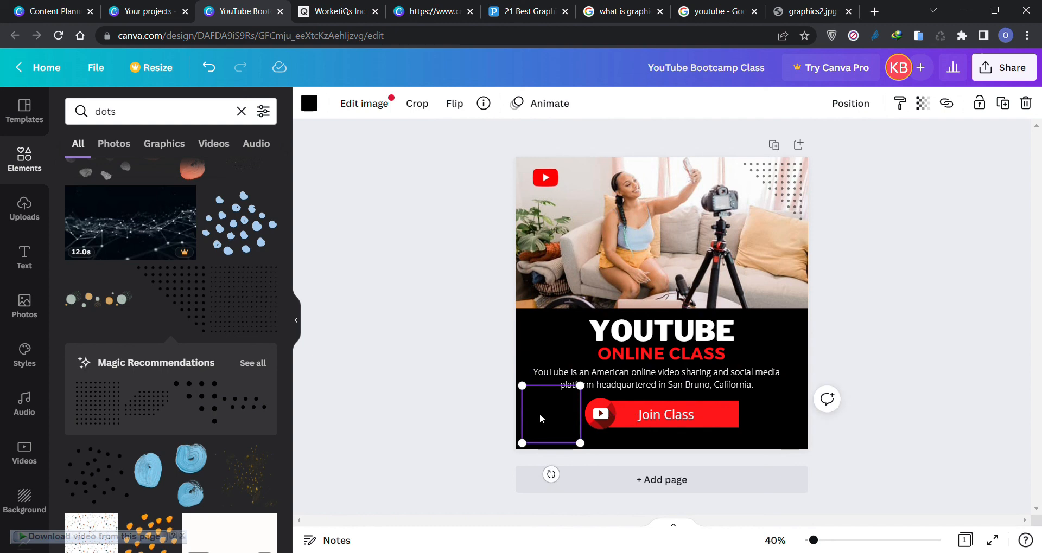
Recolor the lower-left dot pattern from black to the white document color
click(311, 103)
click(79, 211)
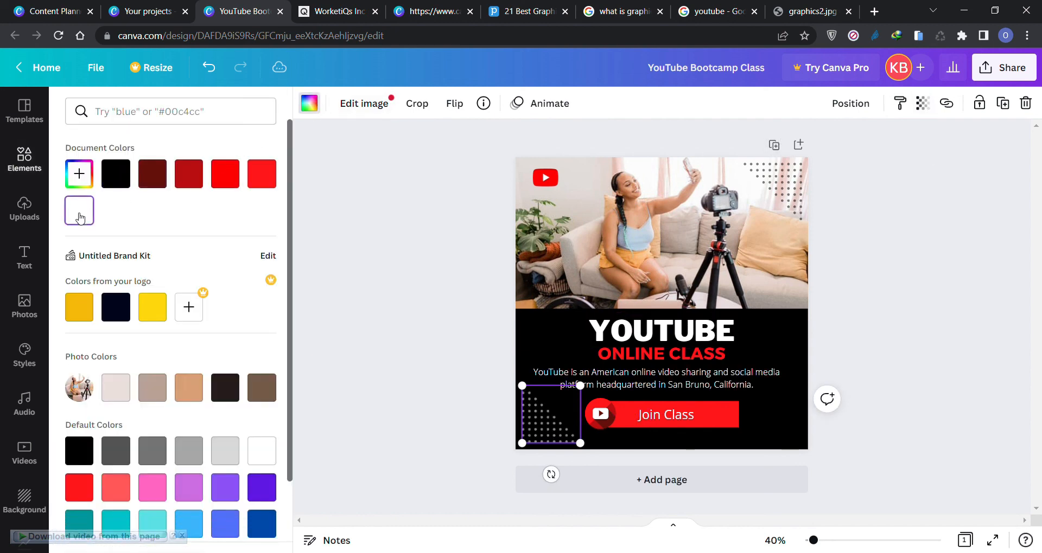
click(397, 264)
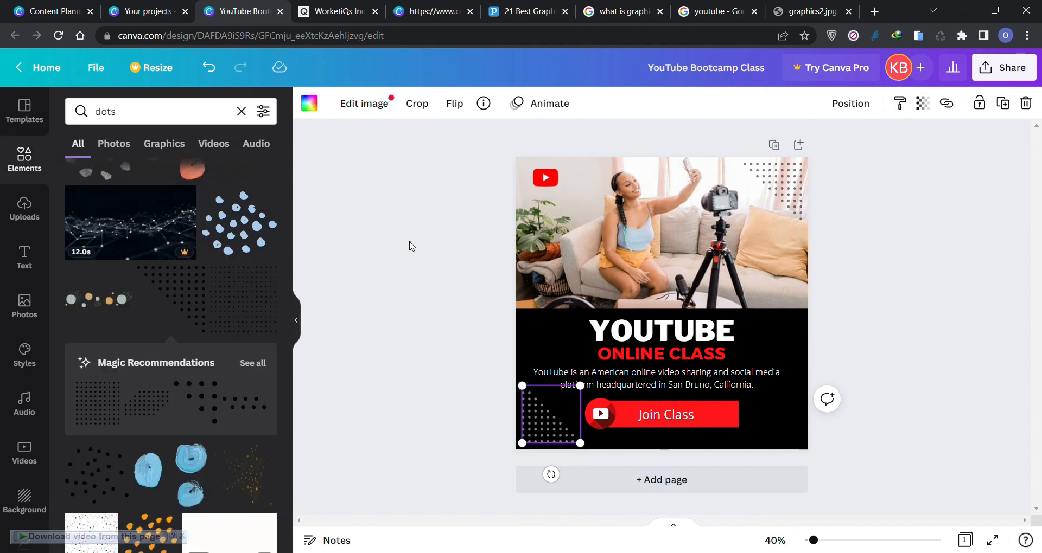
click(410, 242)
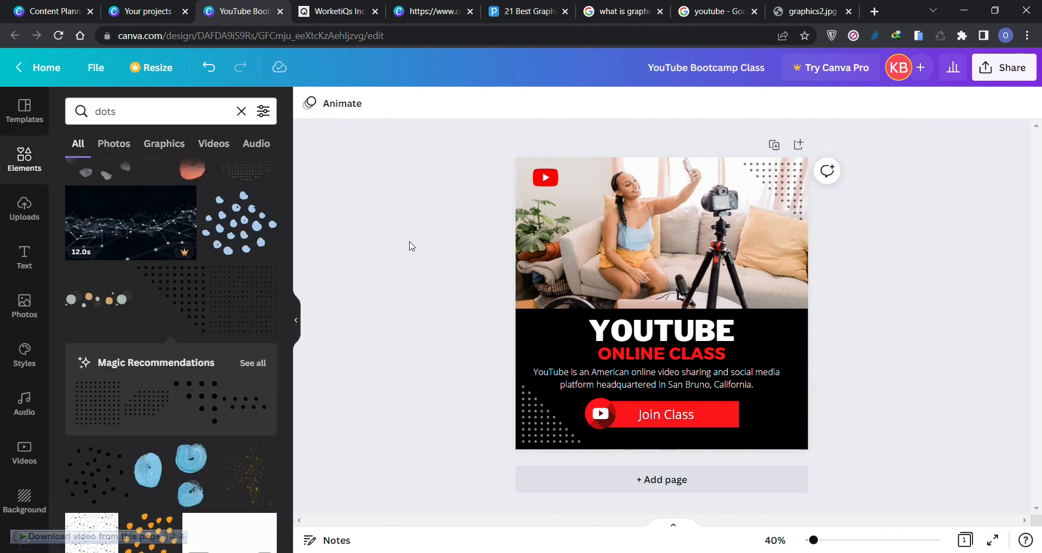
Shrink the white dot pattern toward the lower-left corner so it clears the description and button
click(559, 419)
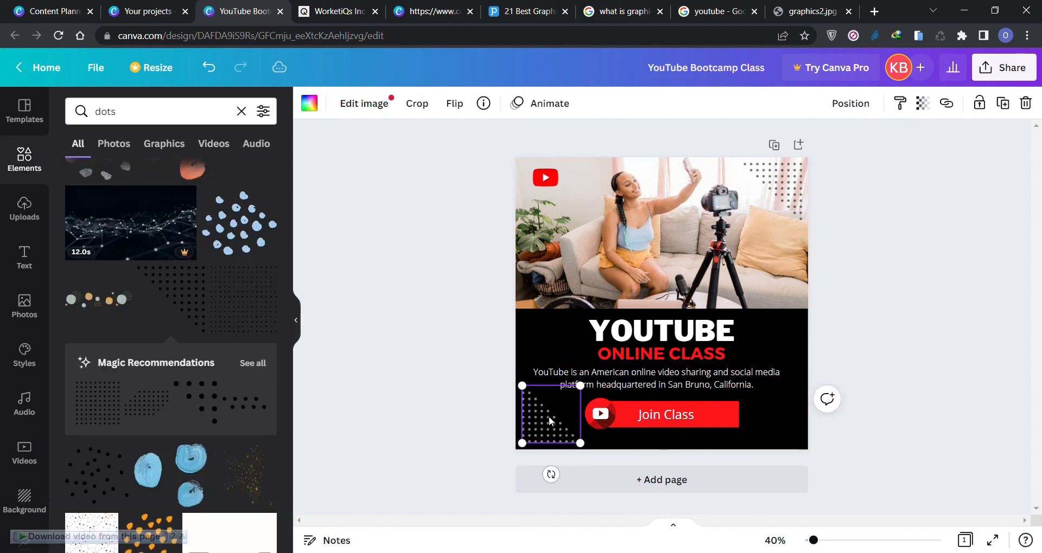
drag(585, 396, 560, 408)
click(464, 419)
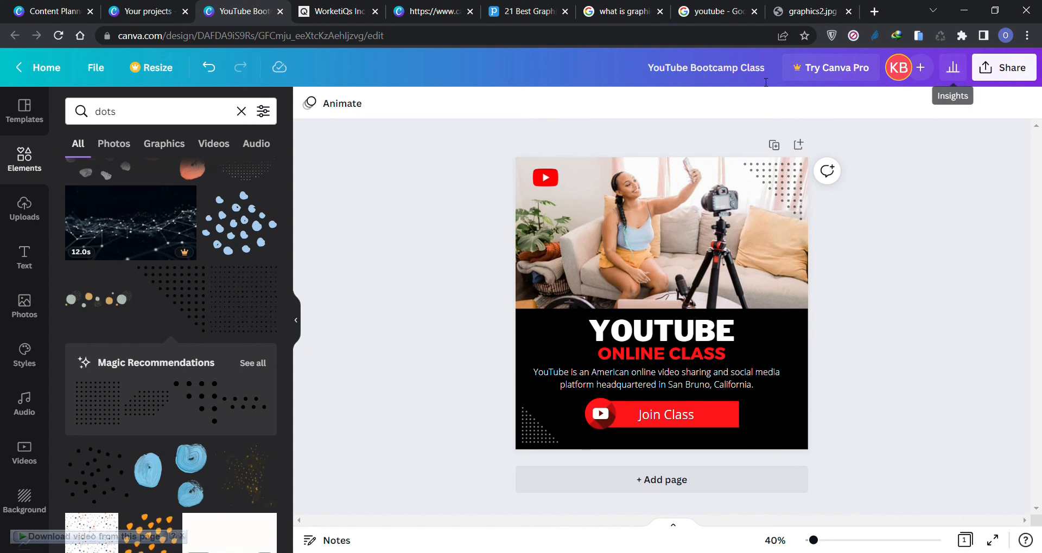
Copy the design's sharing link from the collaborator sharing options
click(922, 69)
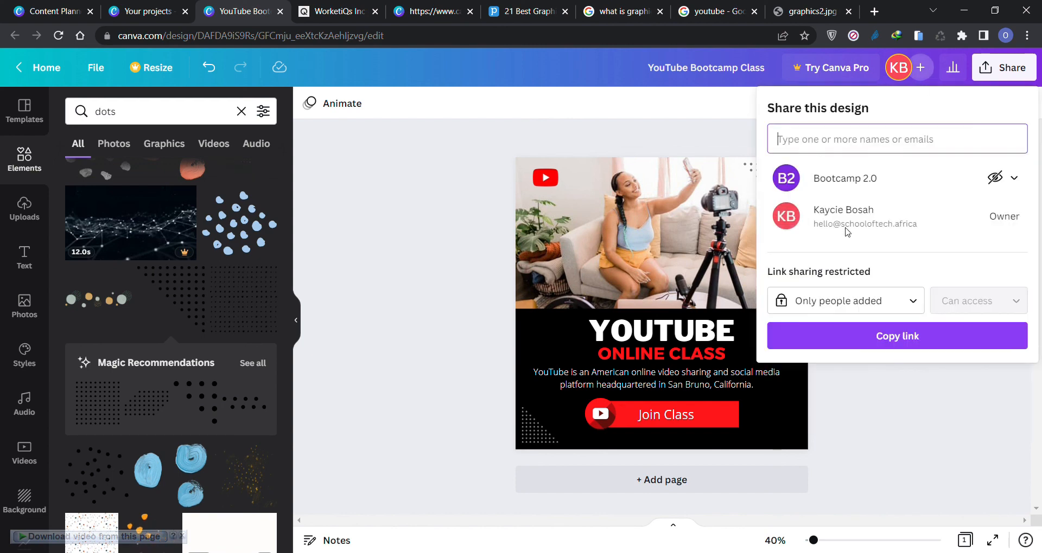
click(903, 336)
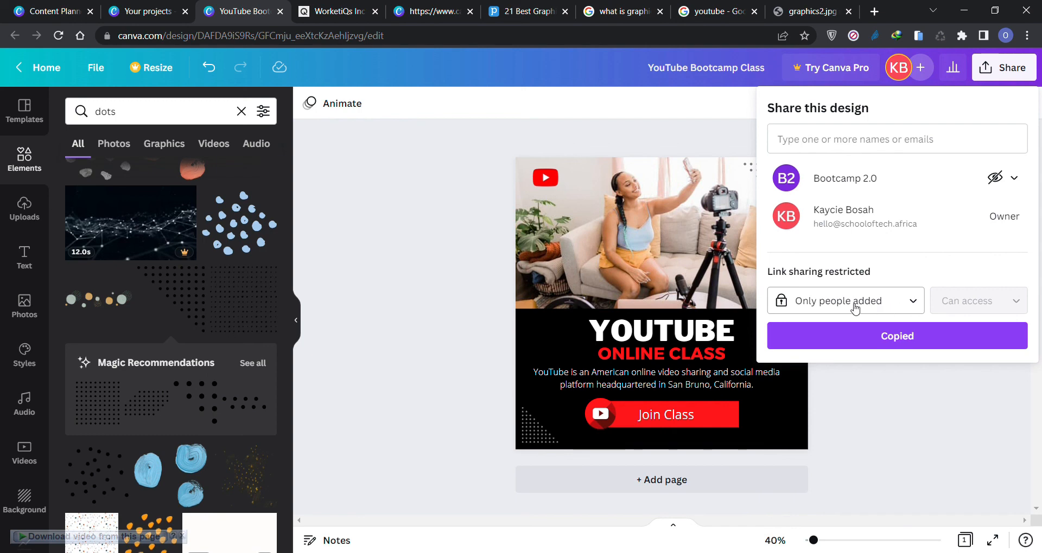
click(730, 109)
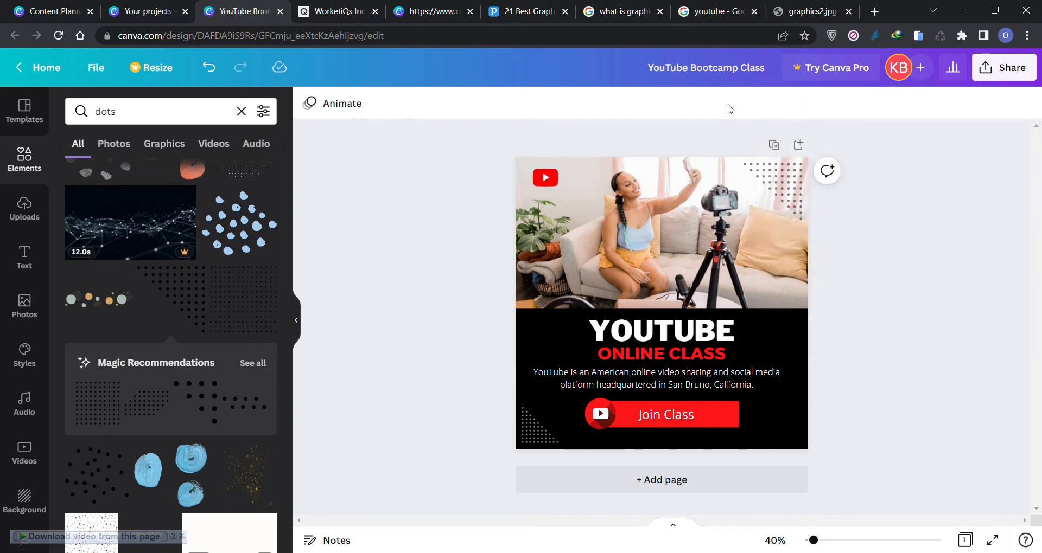
Review the design's sharing choices and its download settings, including file type and size
click(1005, 79)
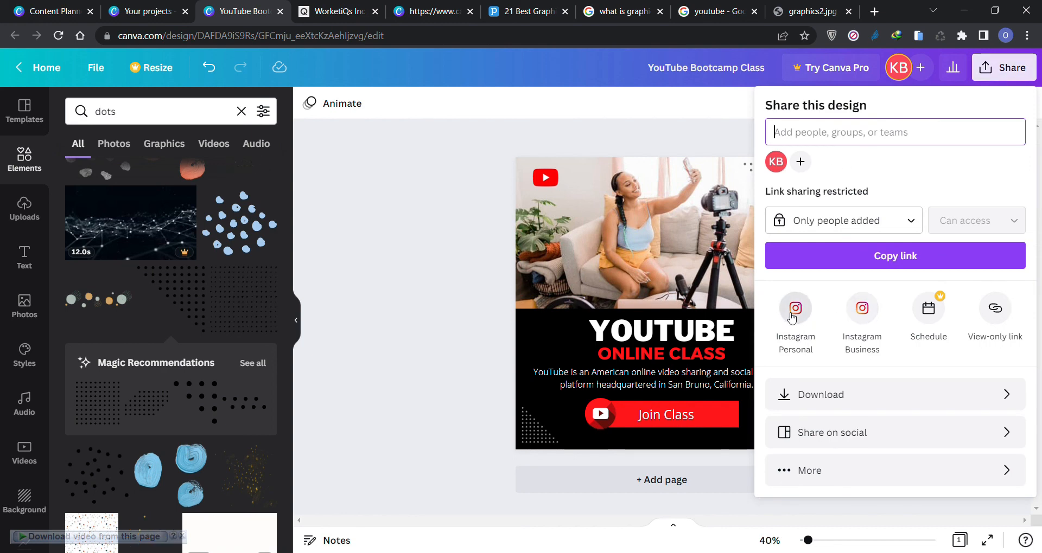
click(856, 407)
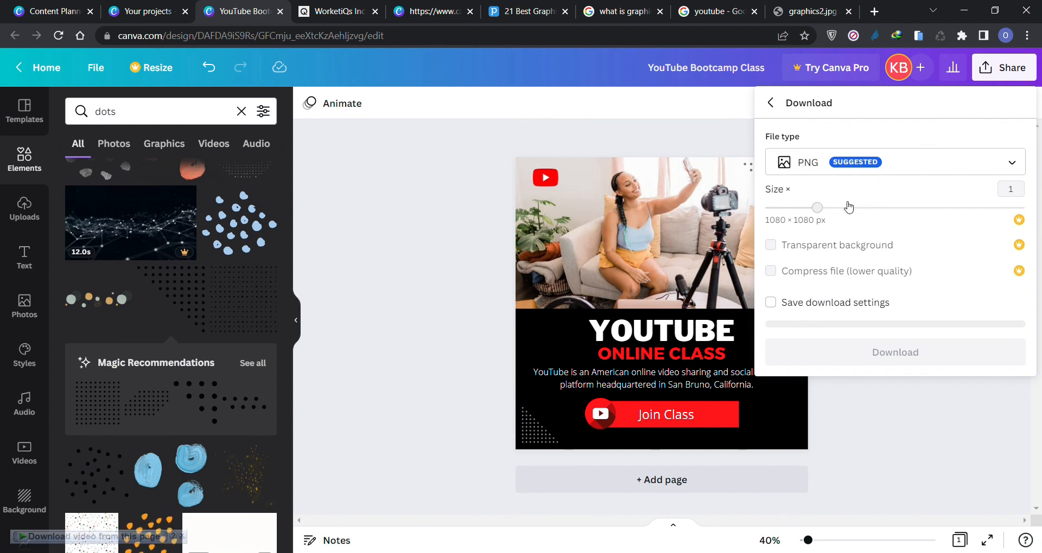
click(700, 141)
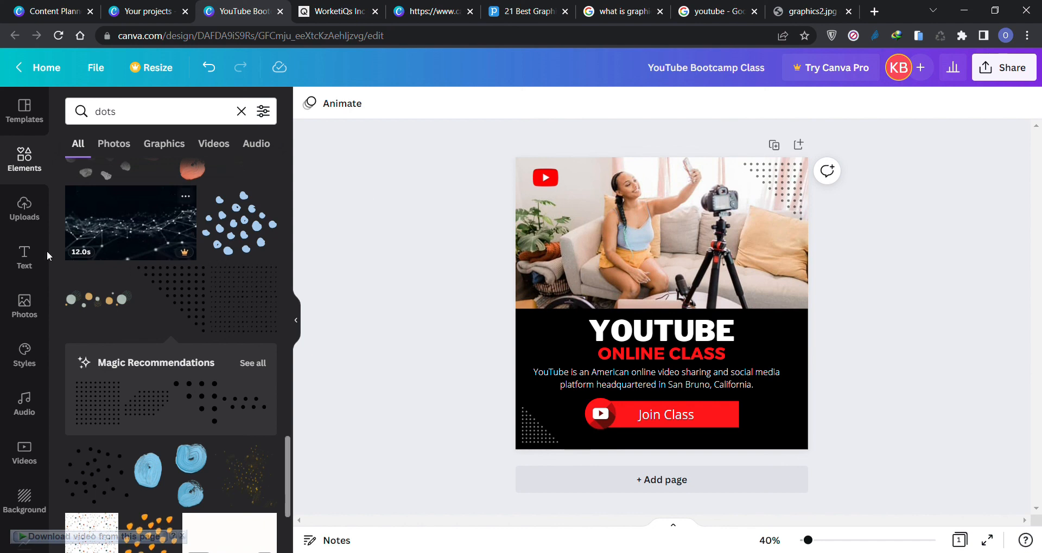
Try the red YouTube play-button photo from the photo library as the graphic's header image
click(34, 293)
scroll(175, 331, down, 5)
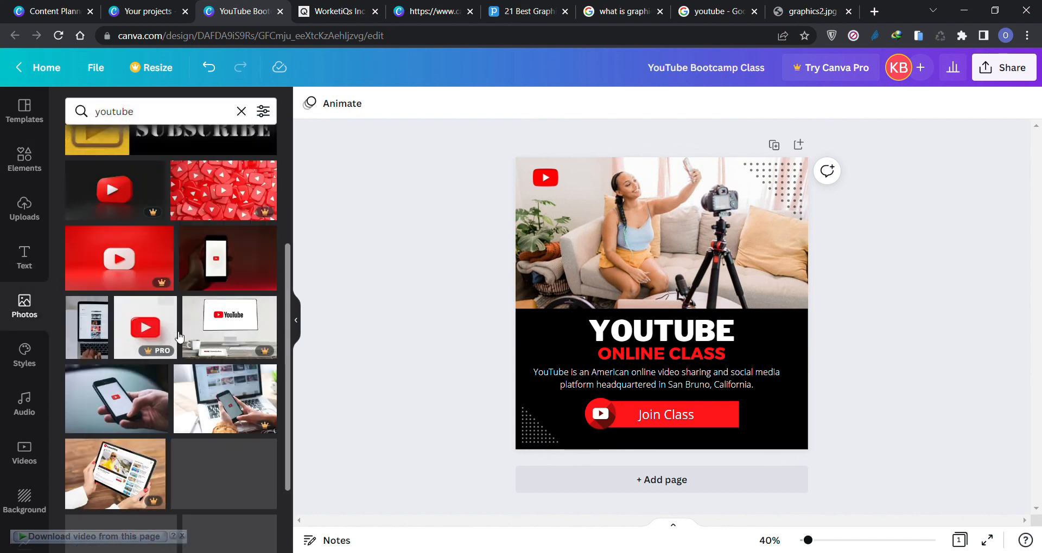
drag(119, 195, 601, 245)
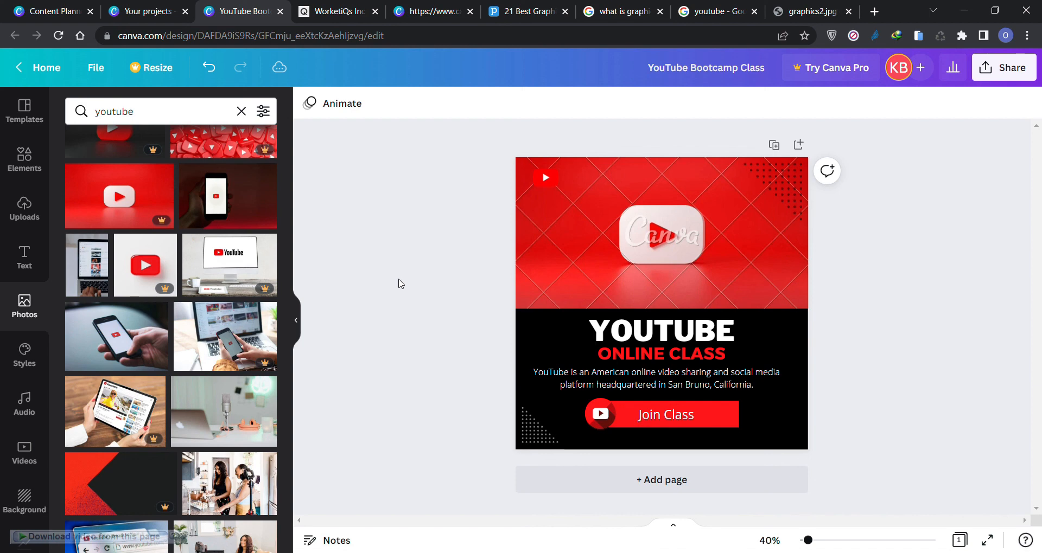
mouse_move(807, 540)
mouse_down()
mouse_move(837, 541)
mouse_move(816, 540)
mouse_up()
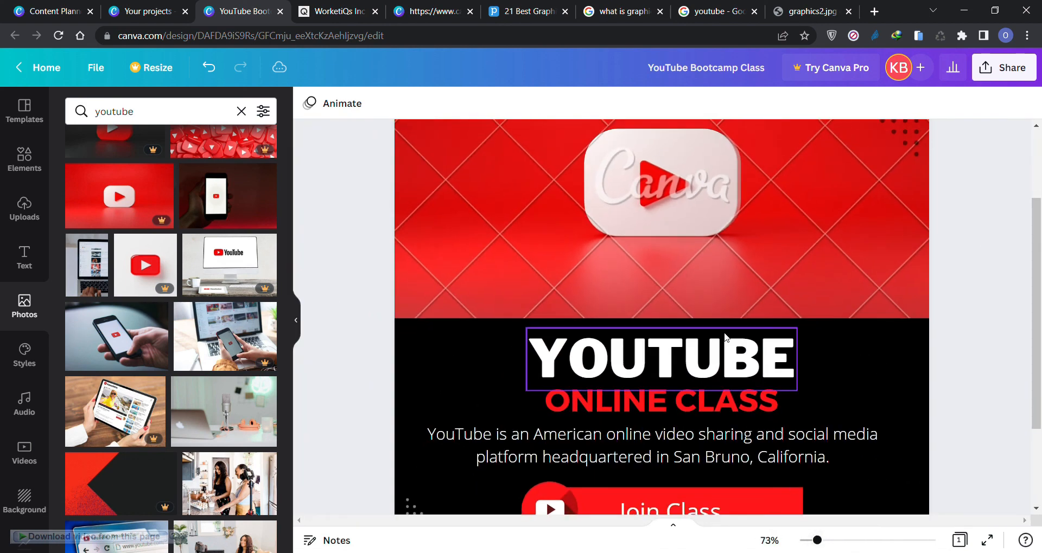
scroll(723, 332, up, 2)
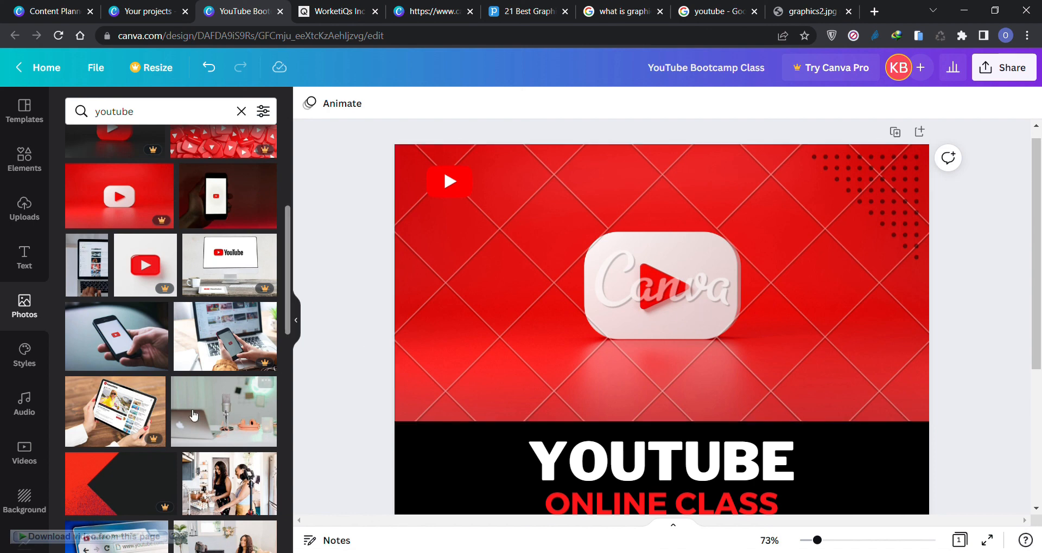
Try the hands-holding-tablet photo as the header image, and undo both photo replacements
drag(125, 412, 552, 322)
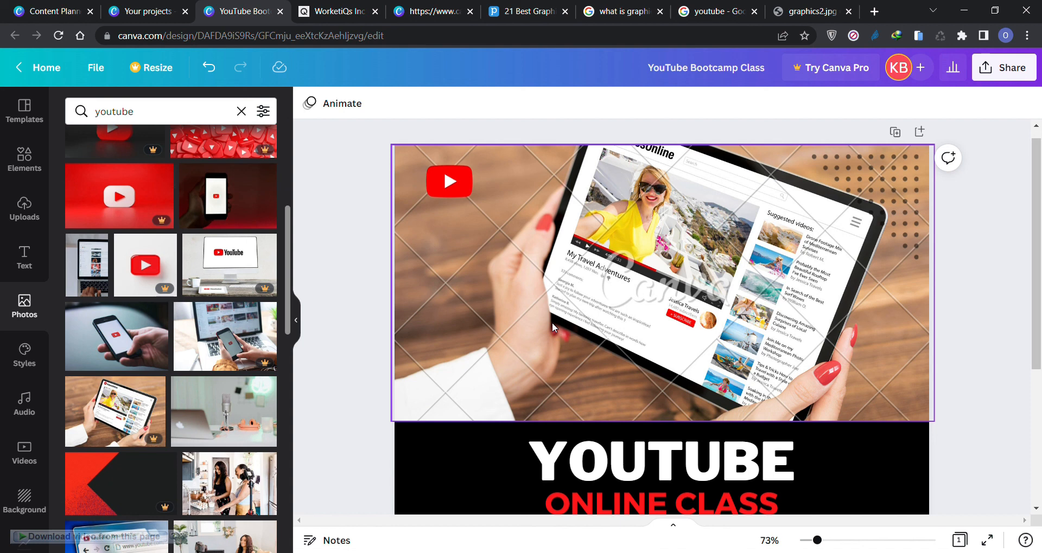
key(ctrl+z)
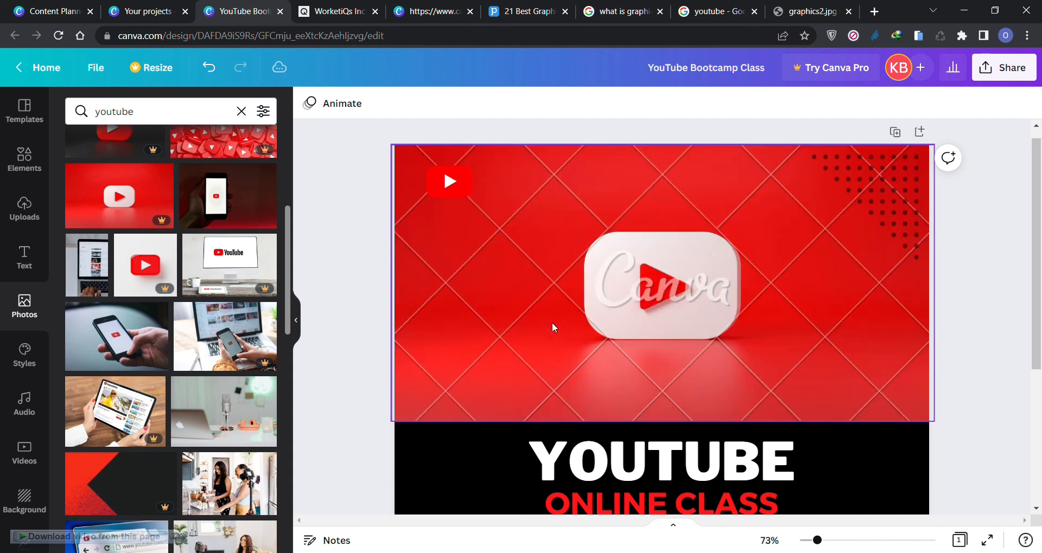
click(209, 68)
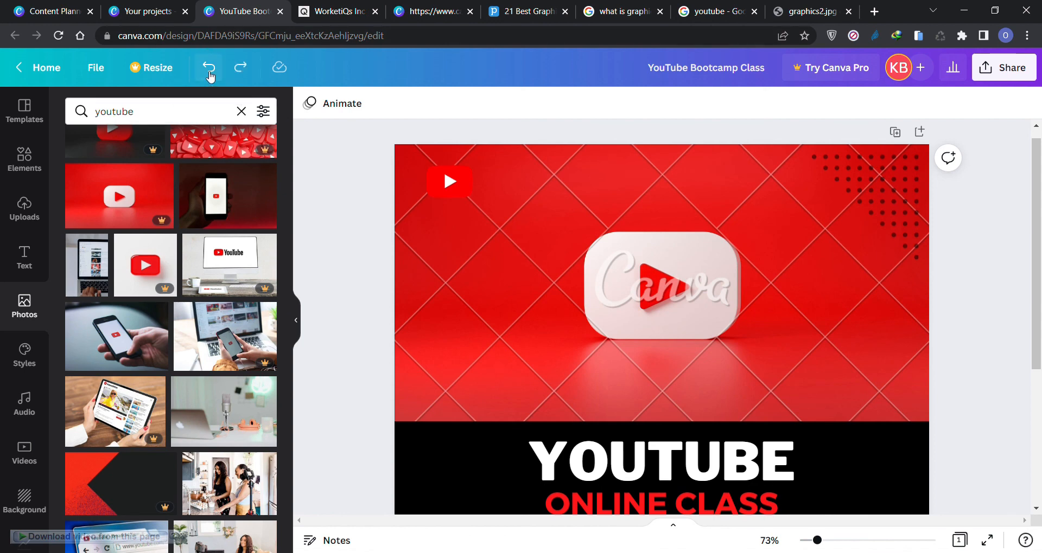
click(209, 68)
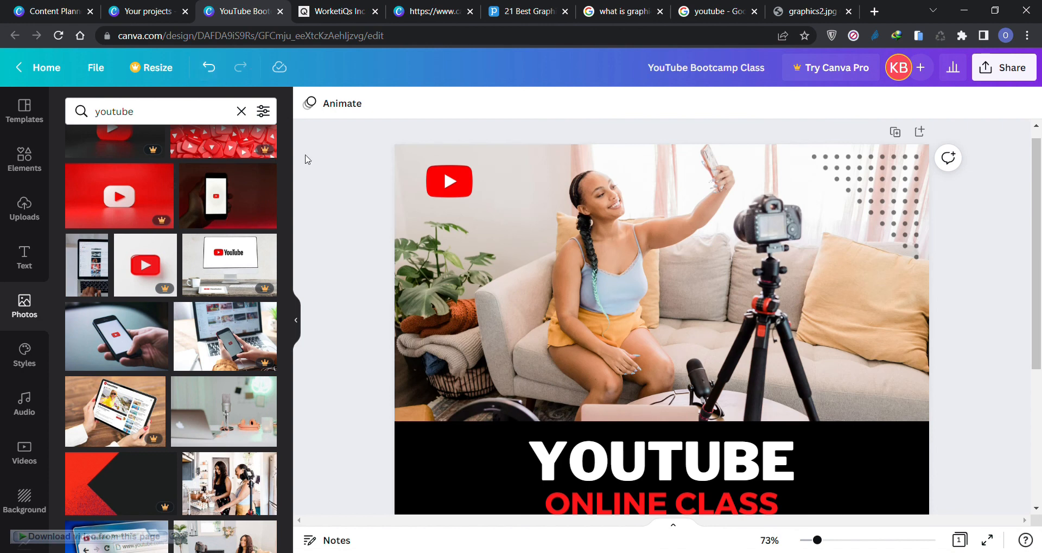
click(468, 238)
click(358, 224)
click(558, 462)
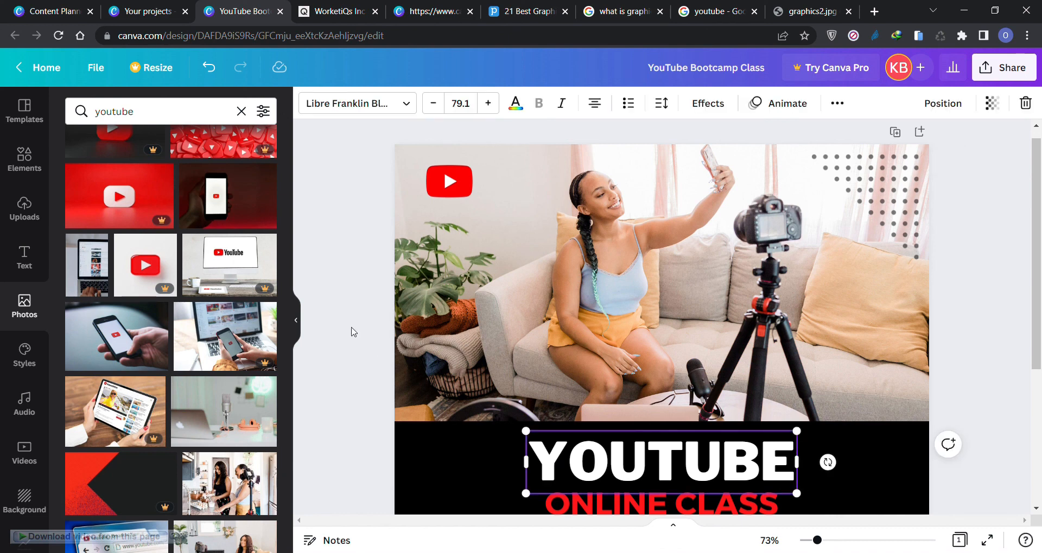
click(378, 335)
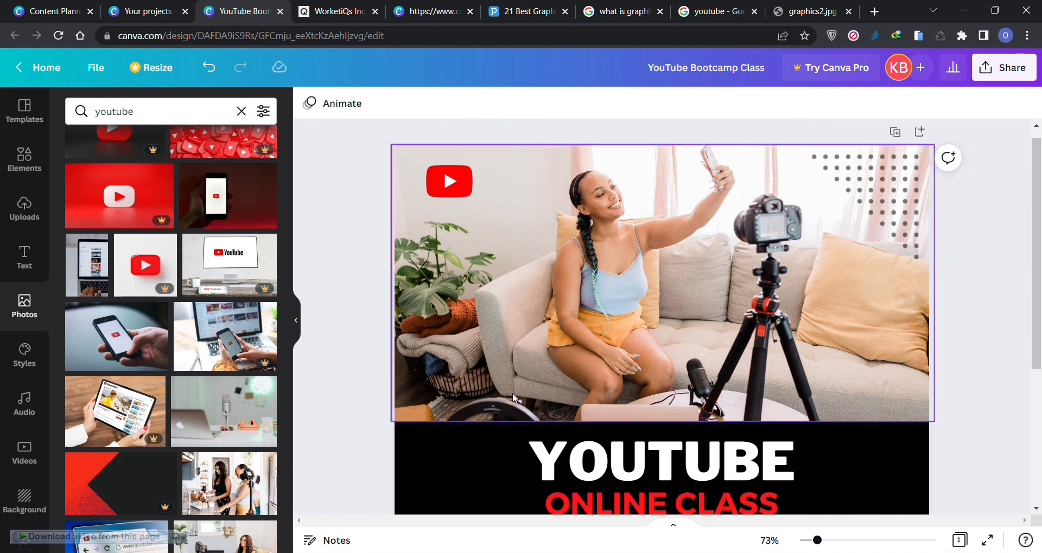
key(ctrl+minus)
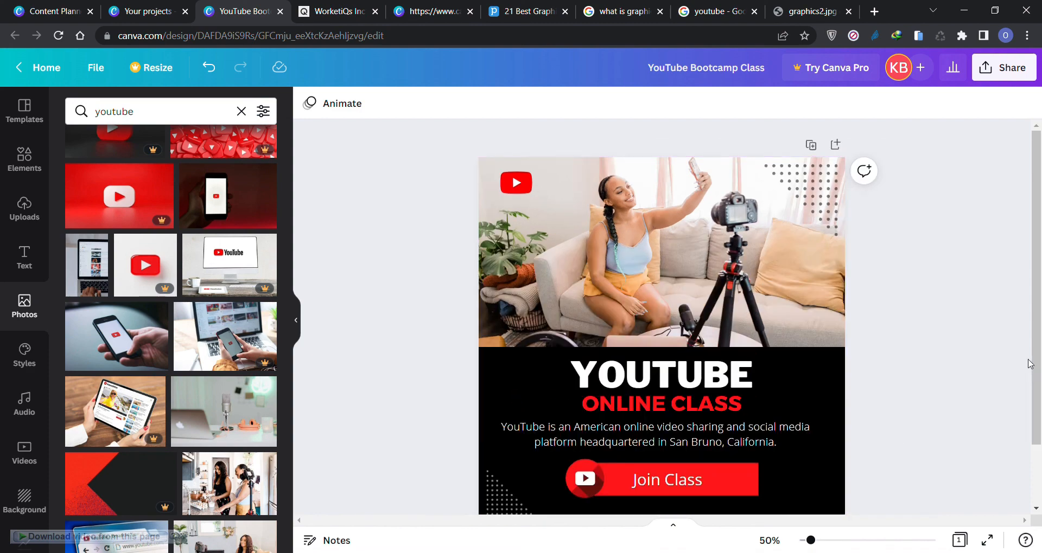
scroll(1035, 381, down, 1)
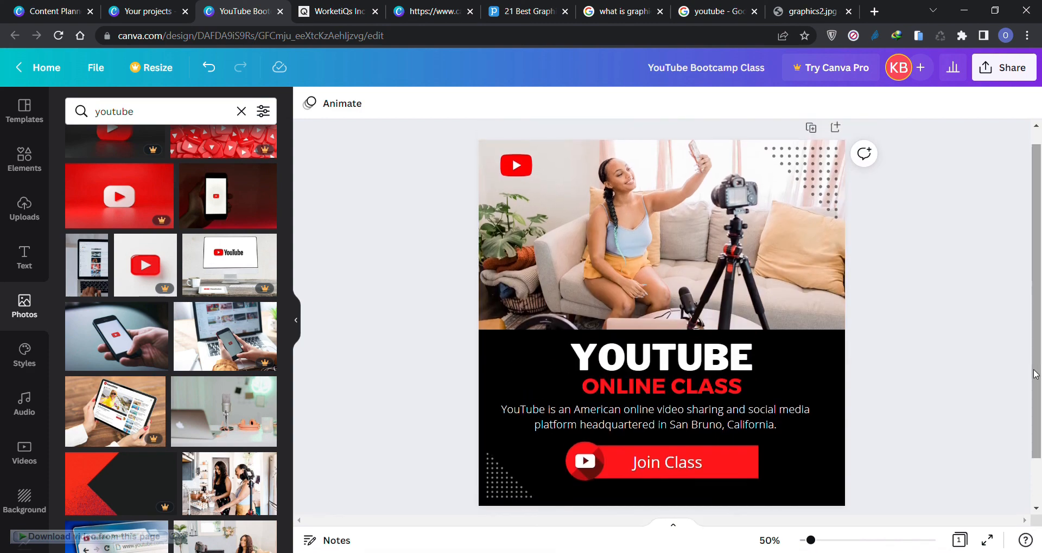
Create a view-only link for the design and copy it
click(1004, 69)
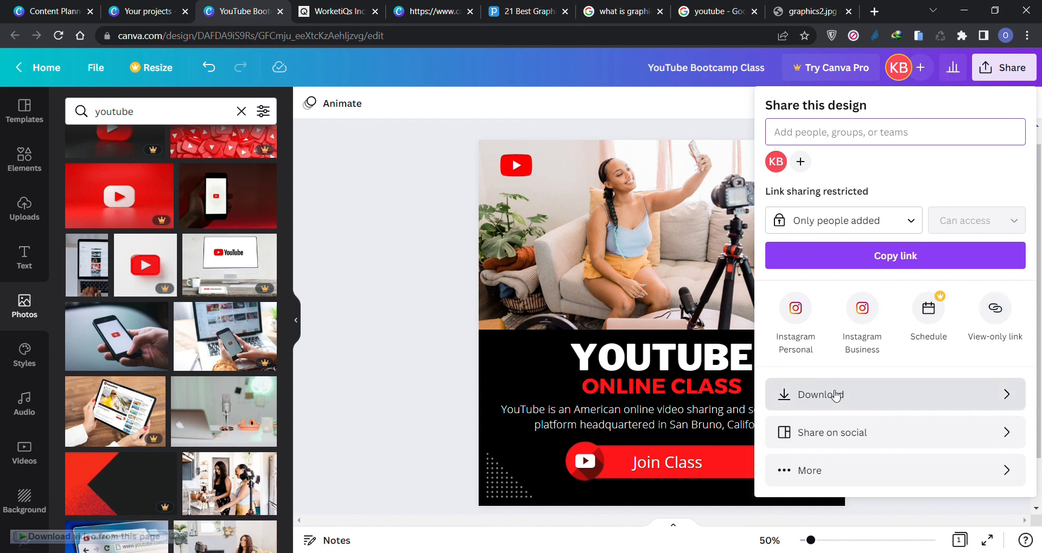
click(997, 311)
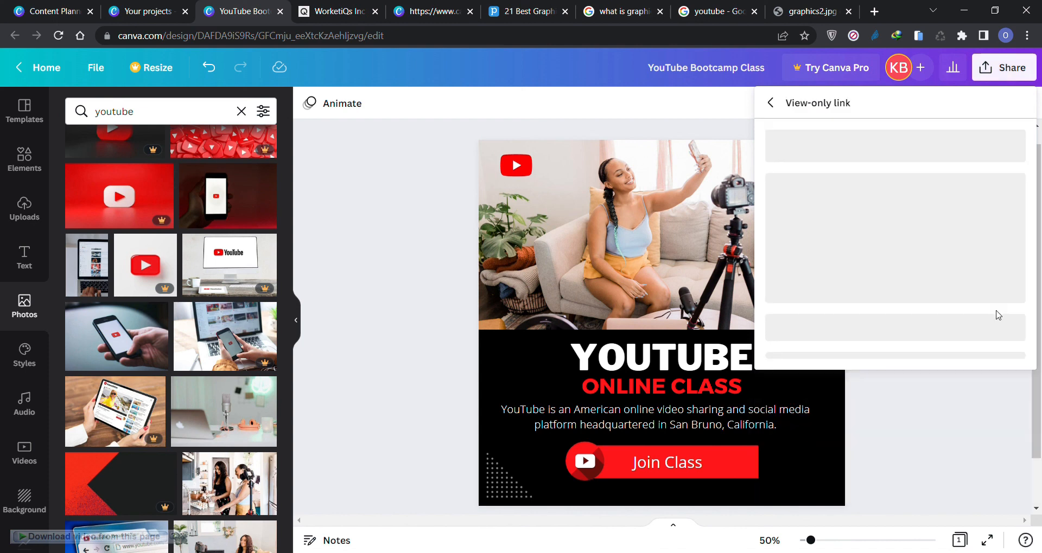
click(1001, 198)
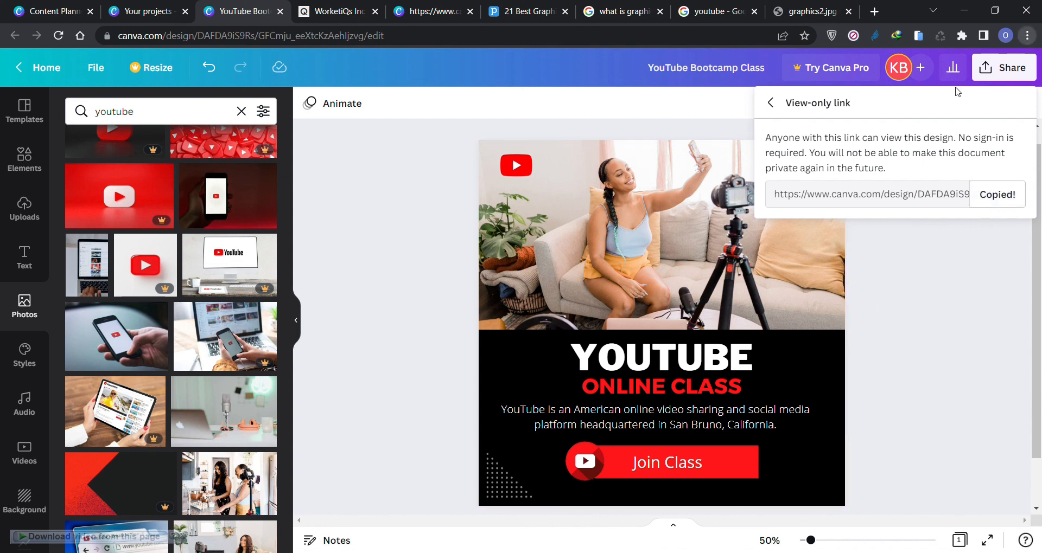
key(alt+Tab)
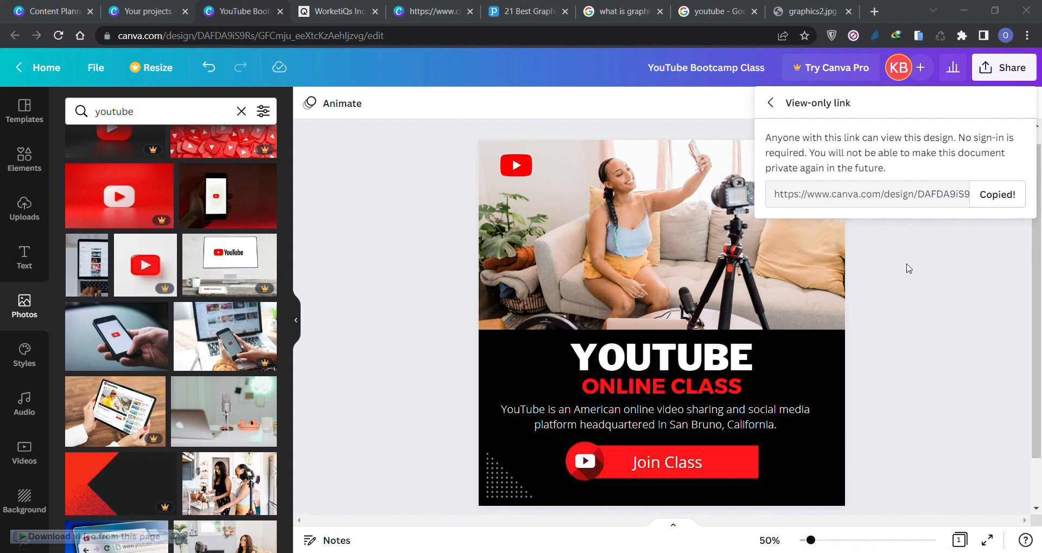
click(1030, 12)
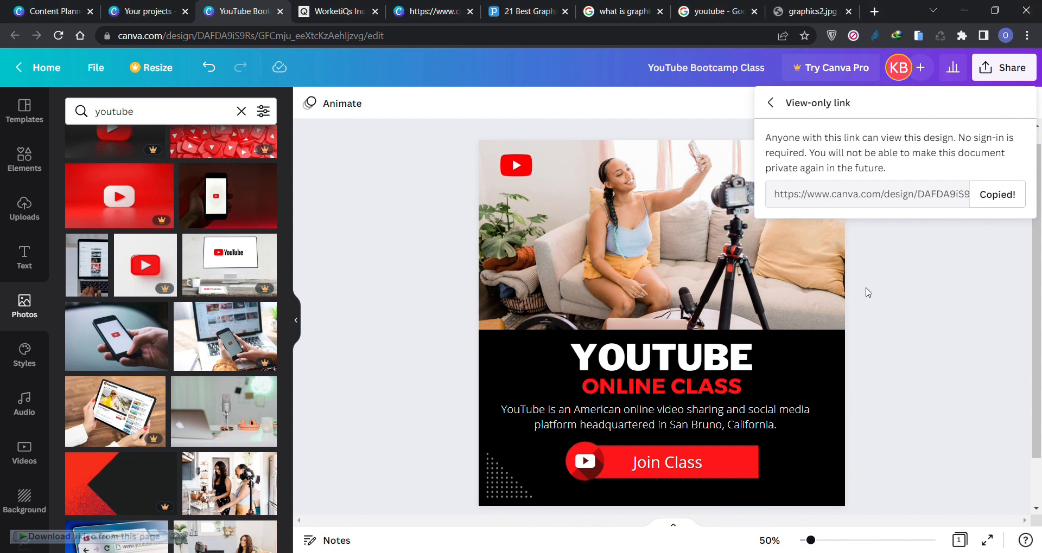
Download the design as a PNG and dismiss the download notice
click(1009, 79)
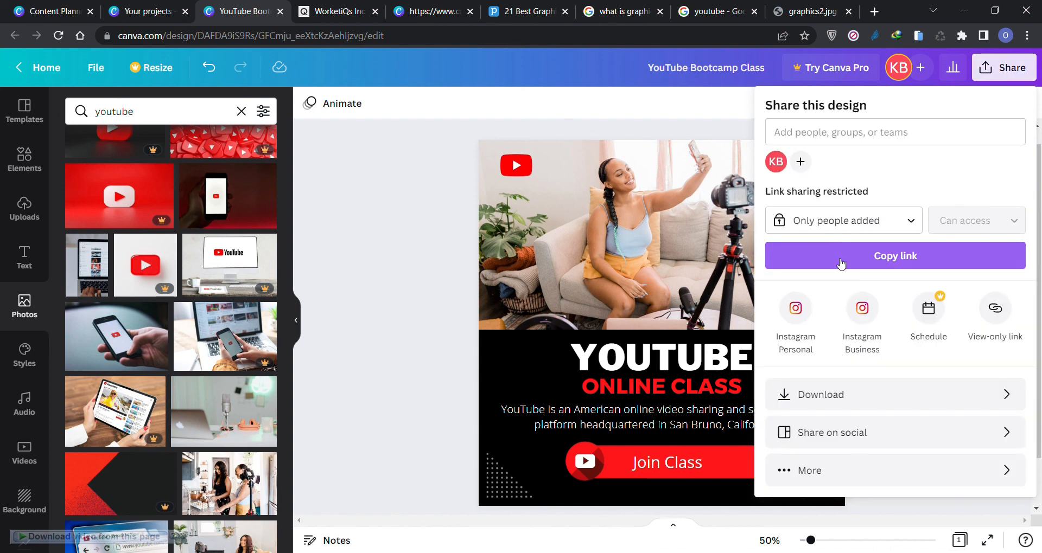
click(824, 395)
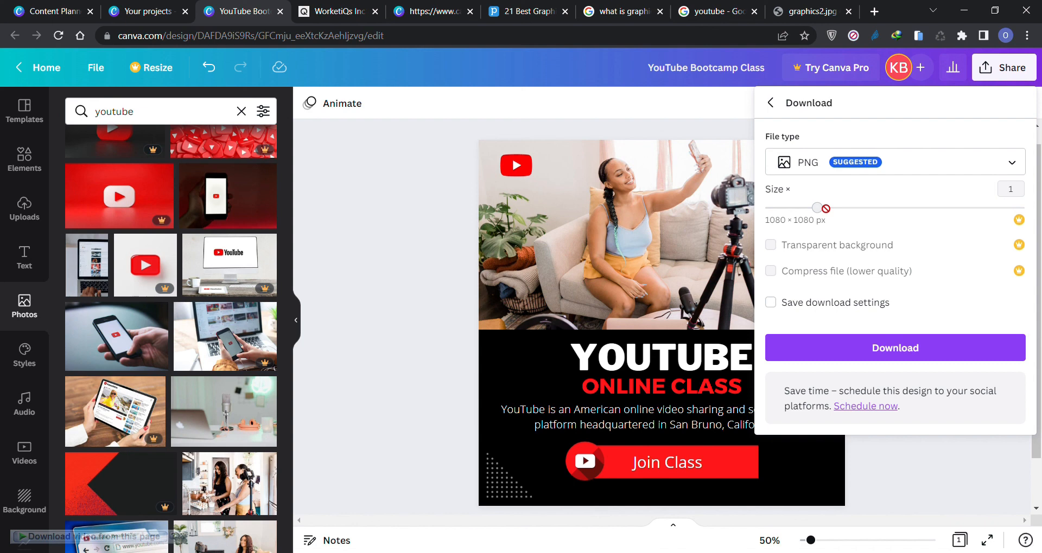
click(898, 350)
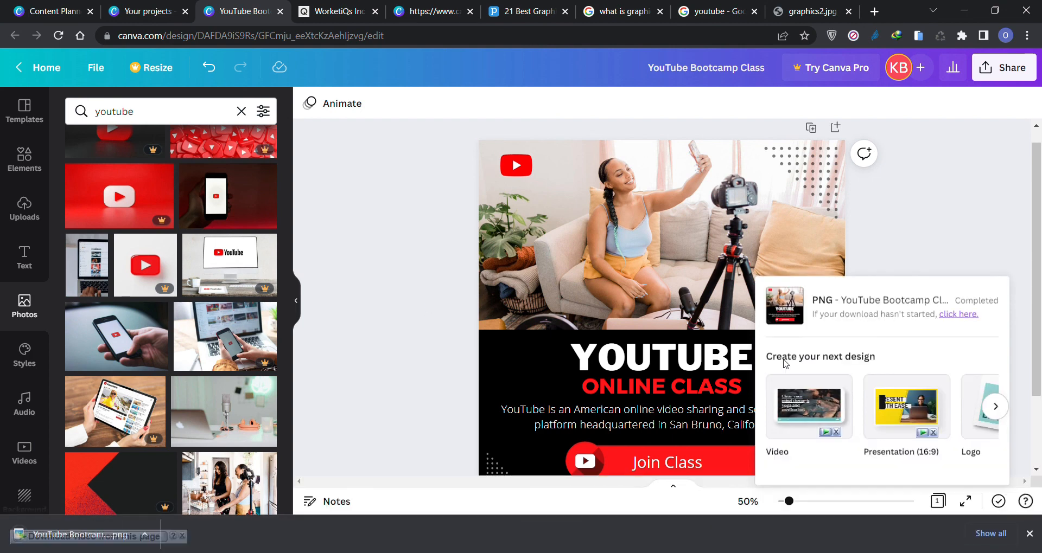
click(939, 226)
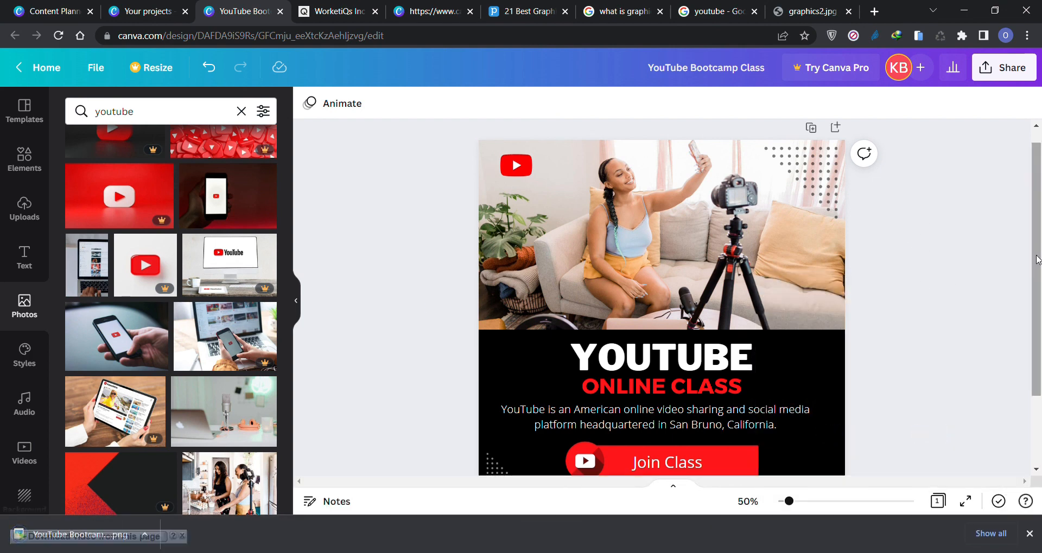
Apply the Pan photo animation to the header photo of the woman and camera
scroll(1037, 269, down, 1)
scroll(1037, 270, down, 1)
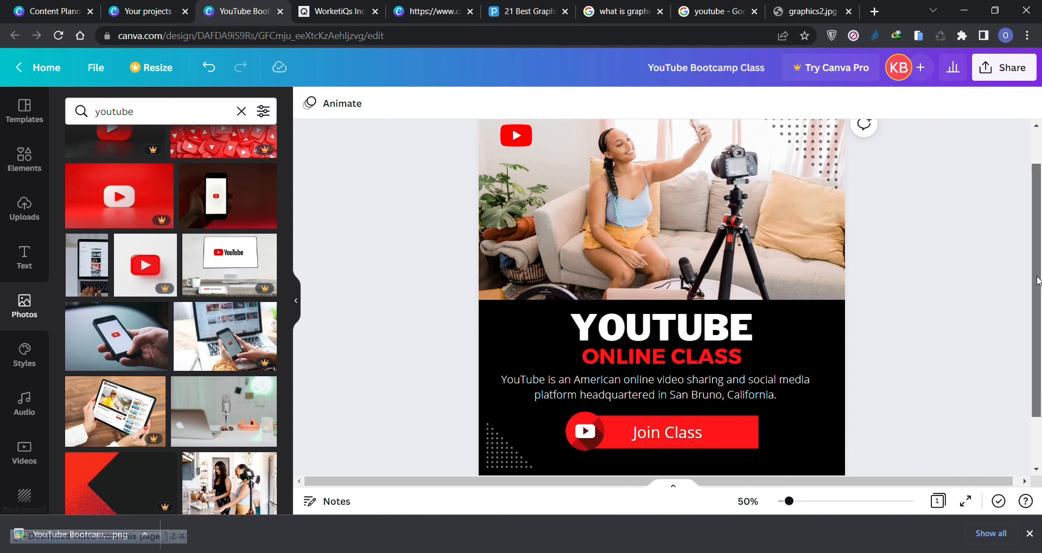
click(675, 337)
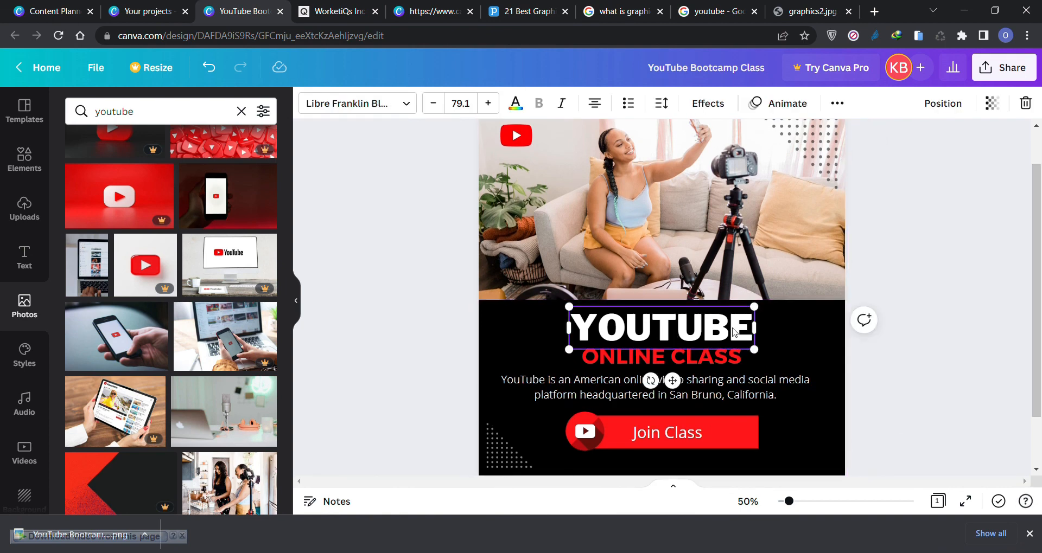
click(785, 103)
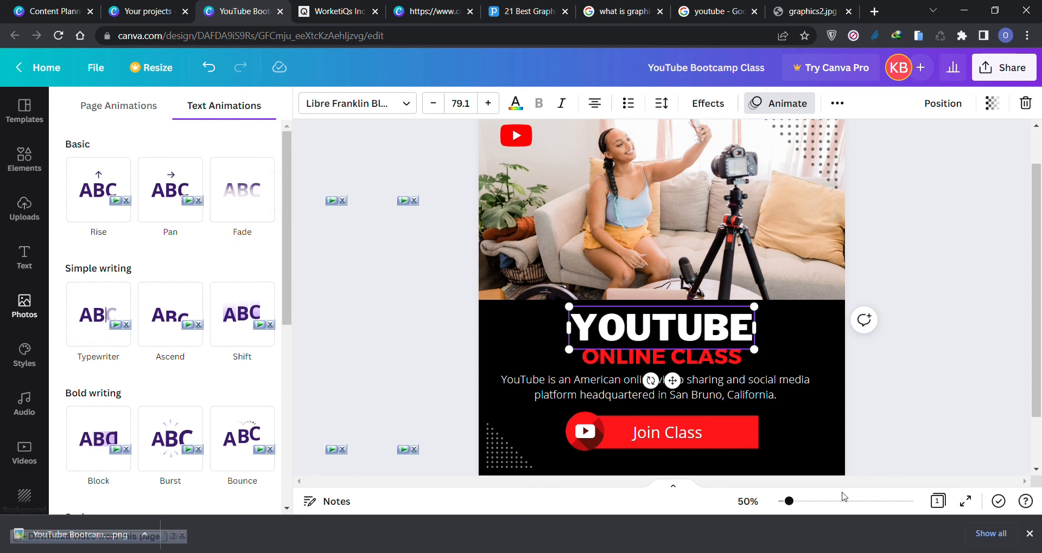
click(880, 552)
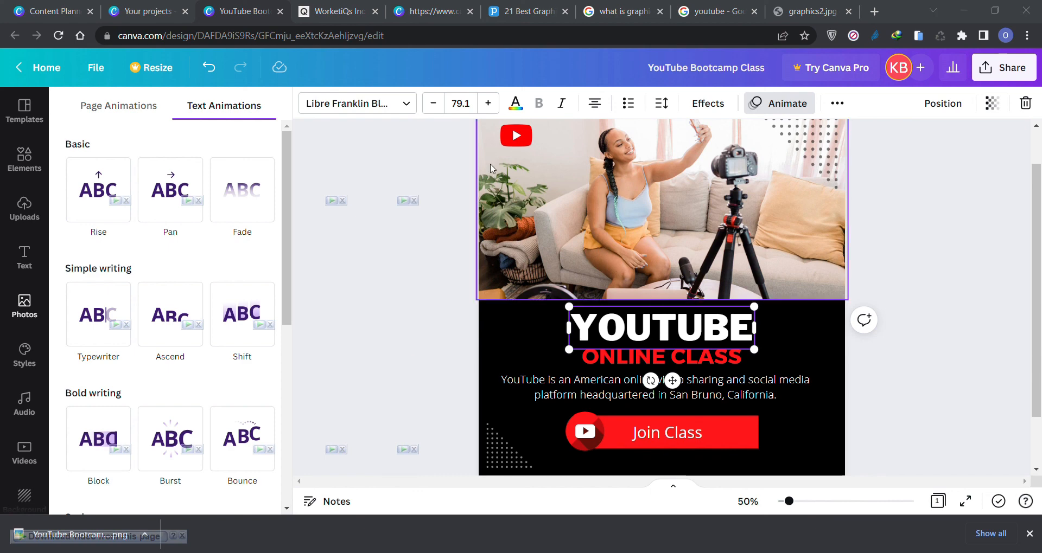
click(547, 203)
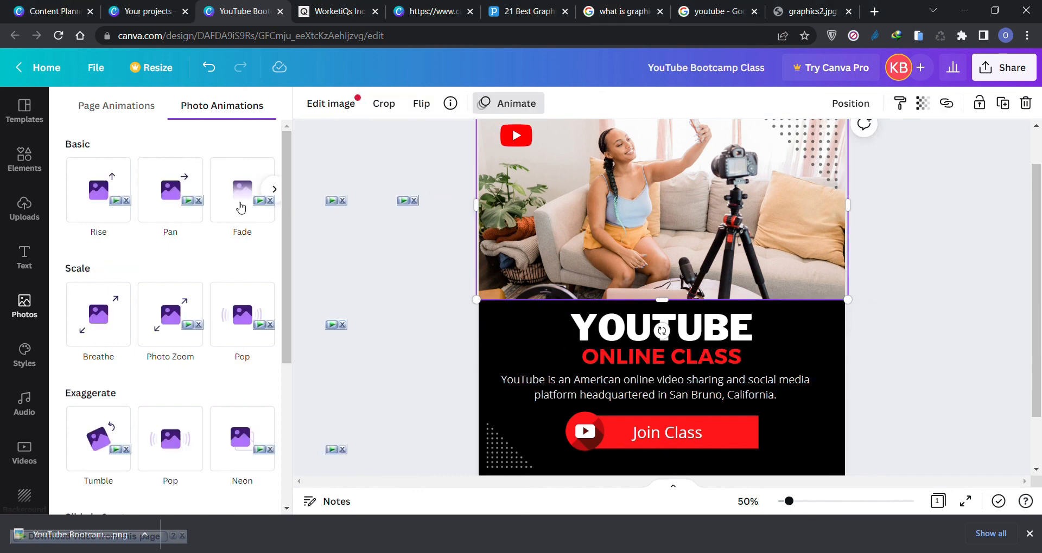
click(158, 216)
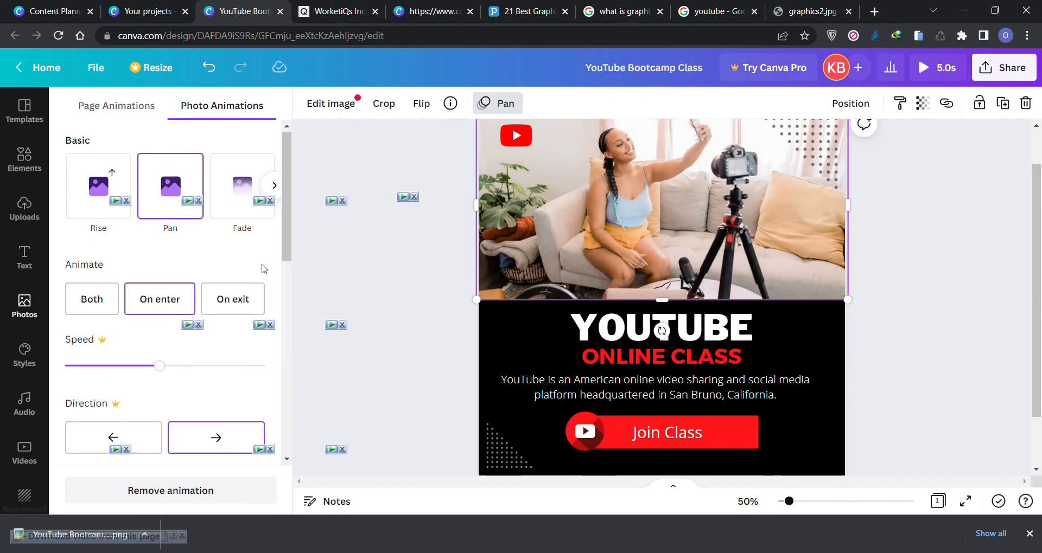
Animate the YOUTUBE title with Ascend and the ONLINE CLASS subtitle with Burst
click(582, 337)
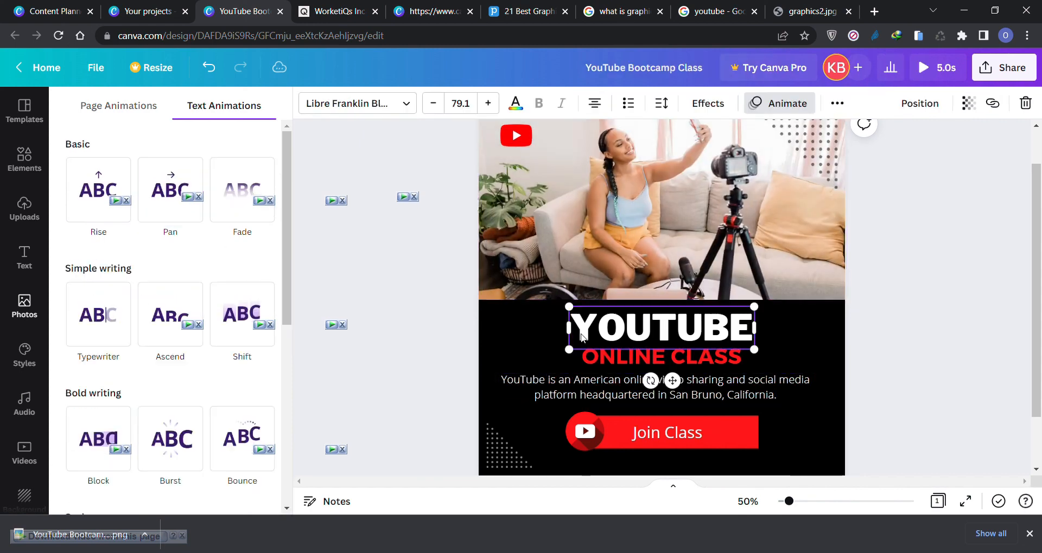
click(171, 327)
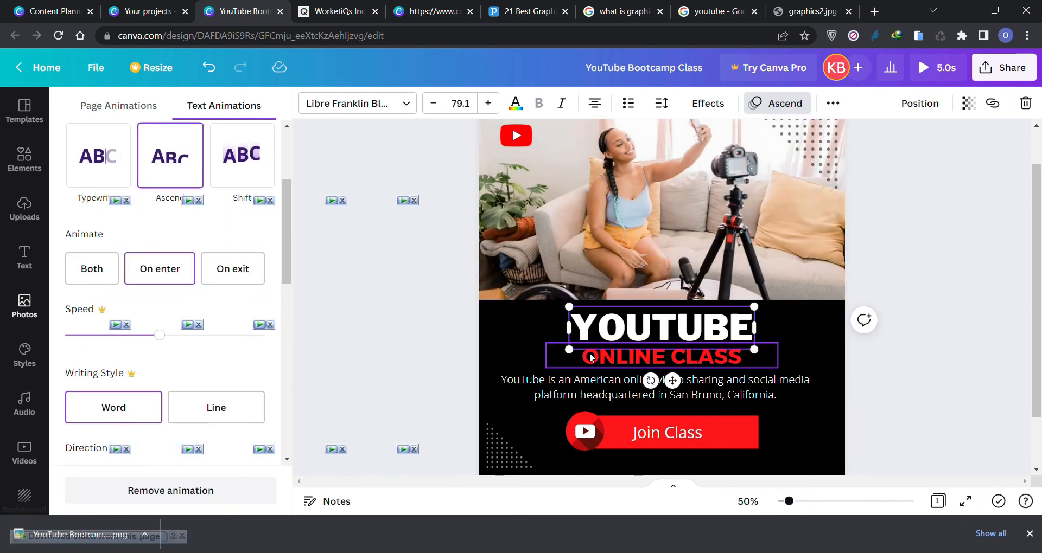
click(593, 356)
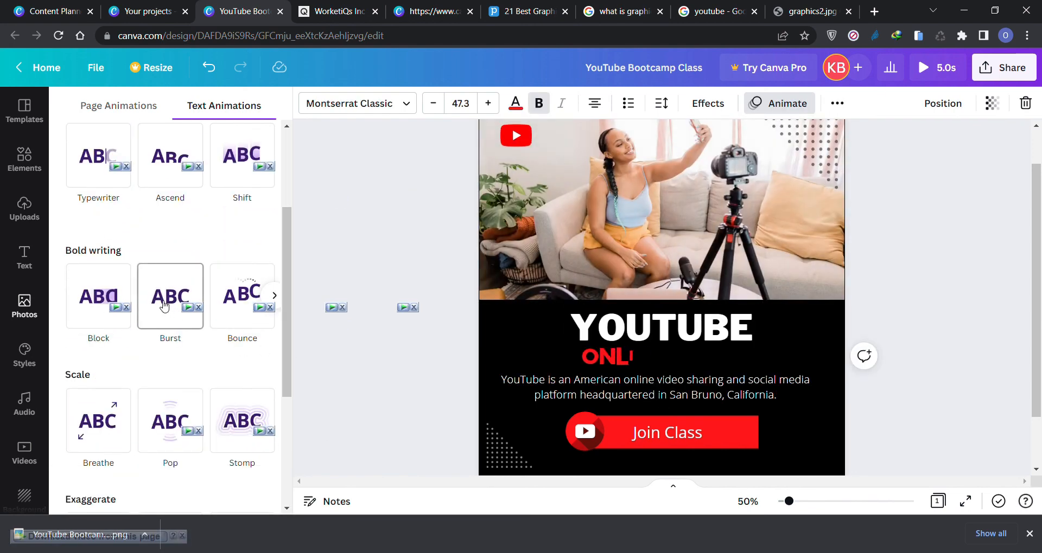
click(165, 307)
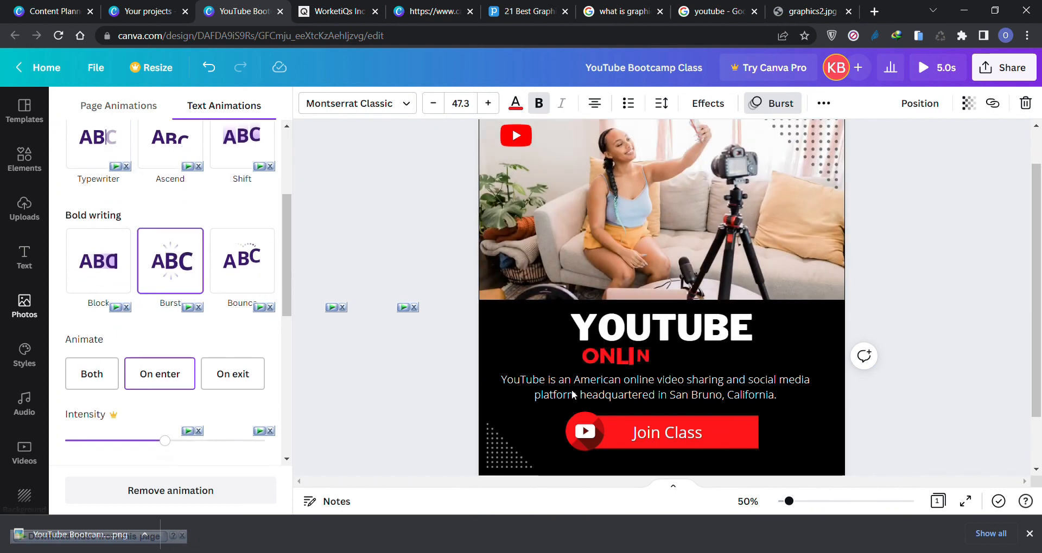
Apply the Neon text animation to the description paragraph below the subtitle
click(572, 389)
click(90, 432)
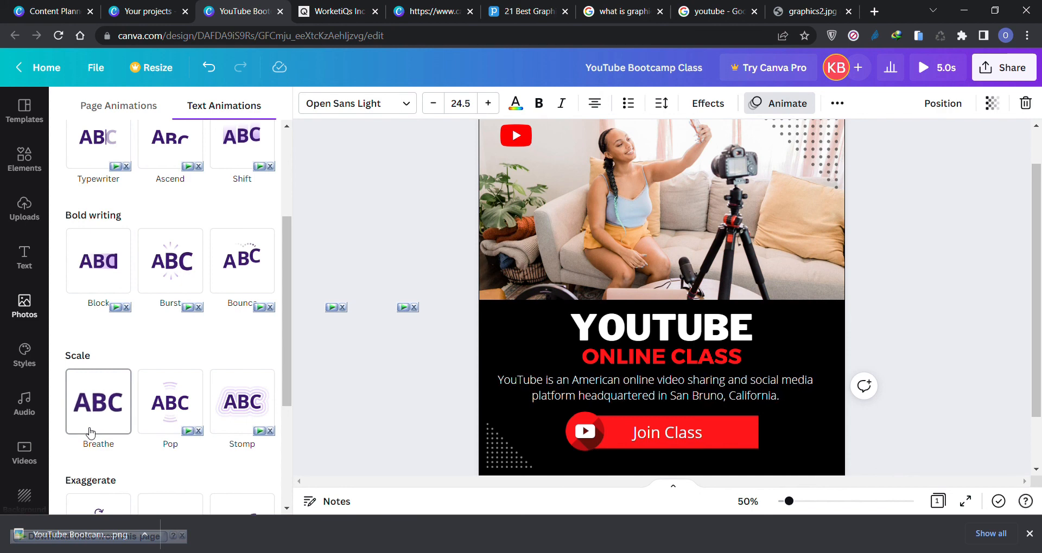
scroll(118, 434, down, 3)
click(120, 402)
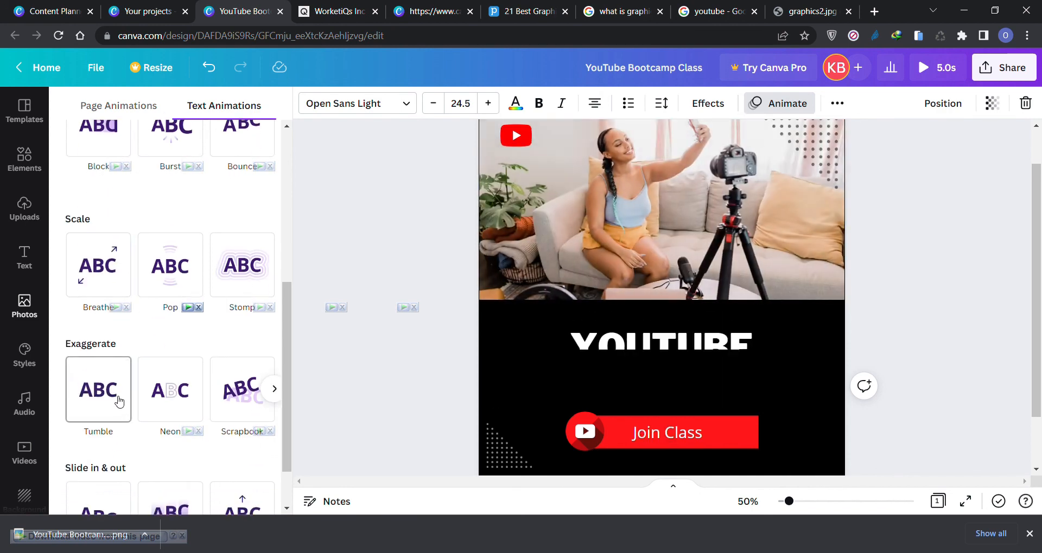
click(183, 407)
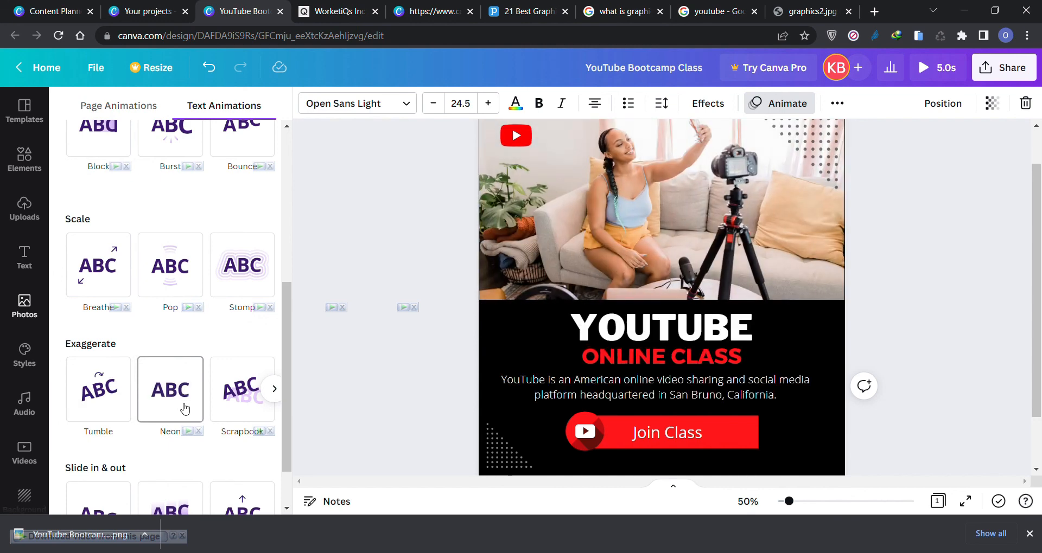
click(184, 408)
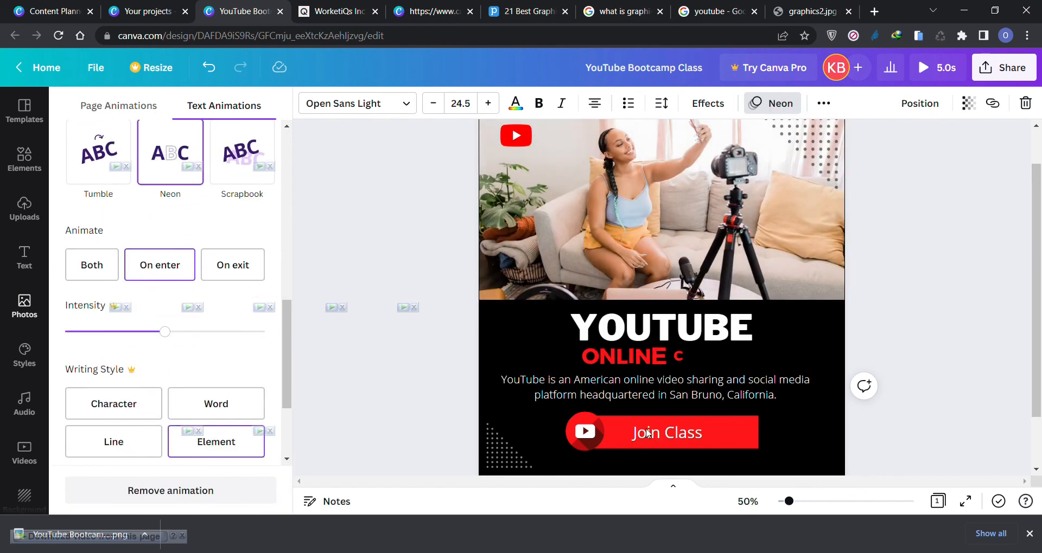
Apply the Baseline element animation to the Join Class button group
click(626, 426)
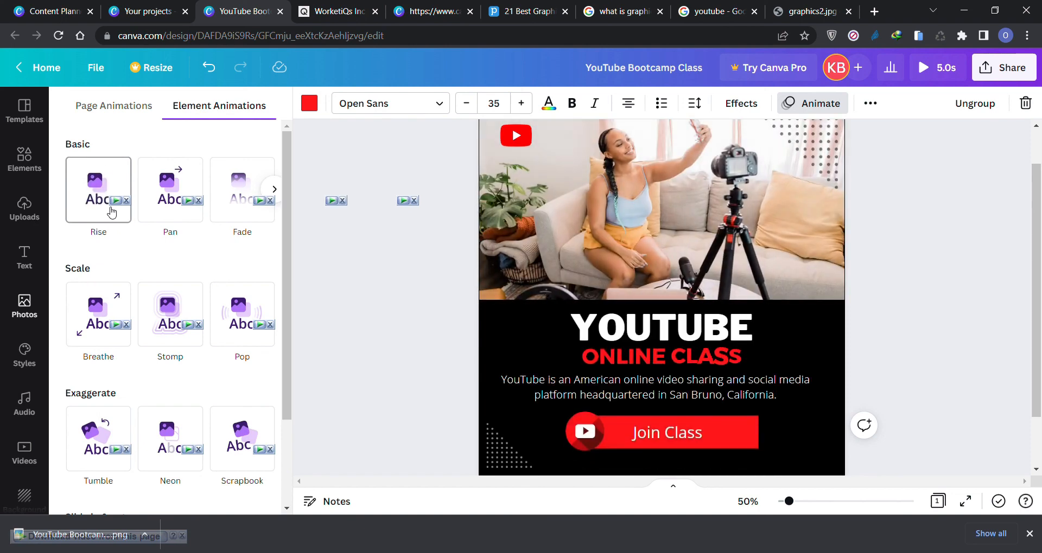
scroll(130, 325, down, 2)
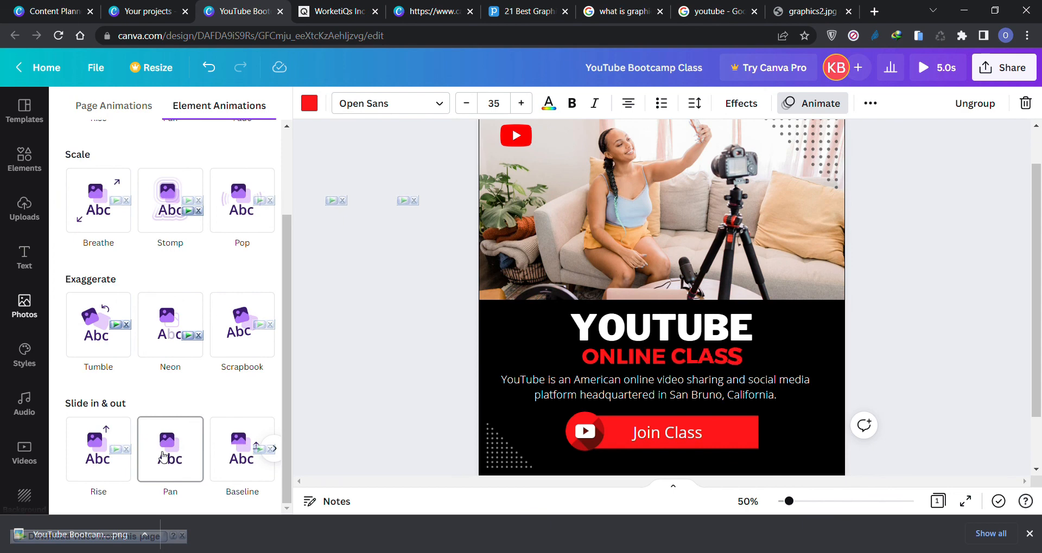
click(225, 463)
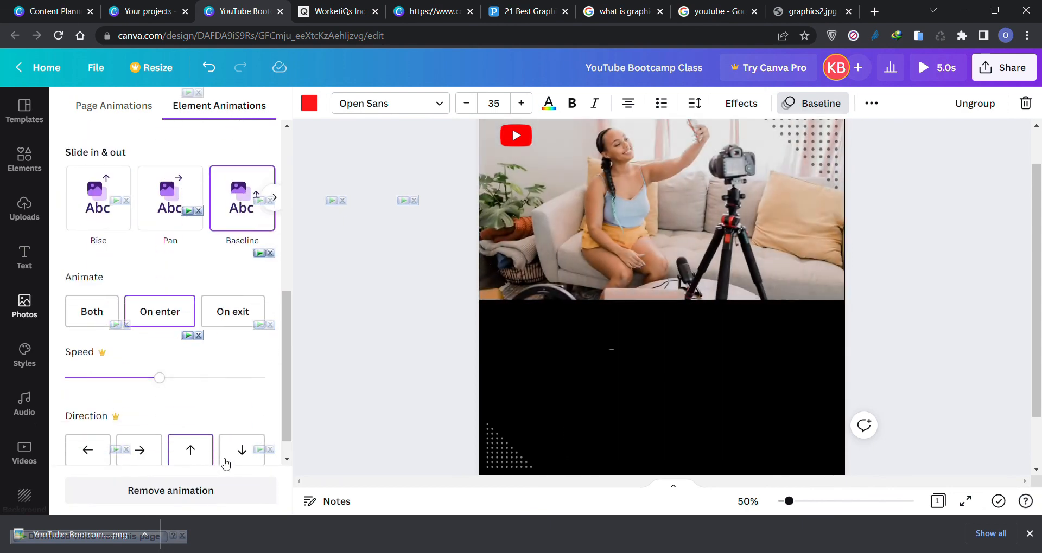
Apply the Neon element animation to the YouTube logo on the header photo
click(544, 242)
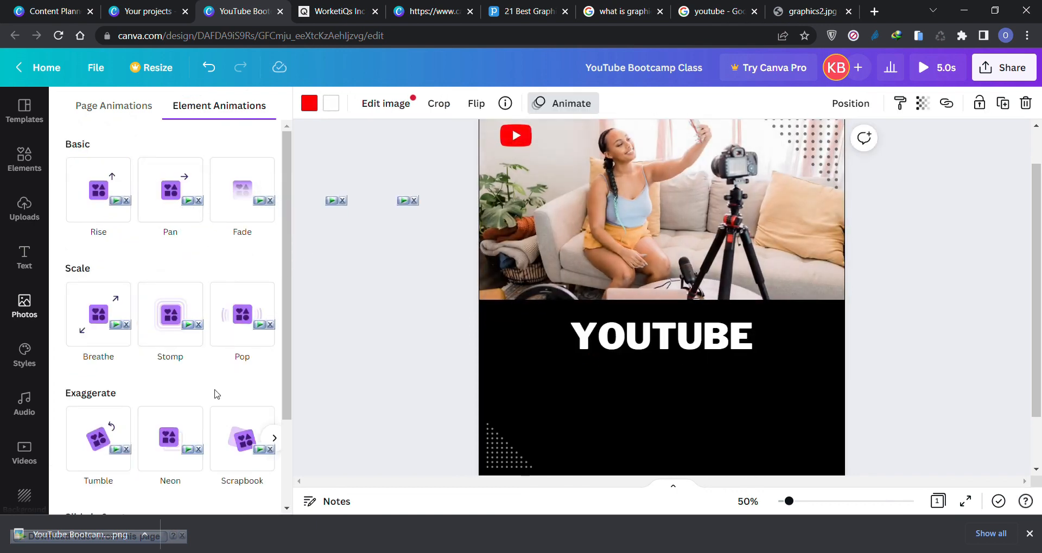
scroll(196, 392, down, 1)
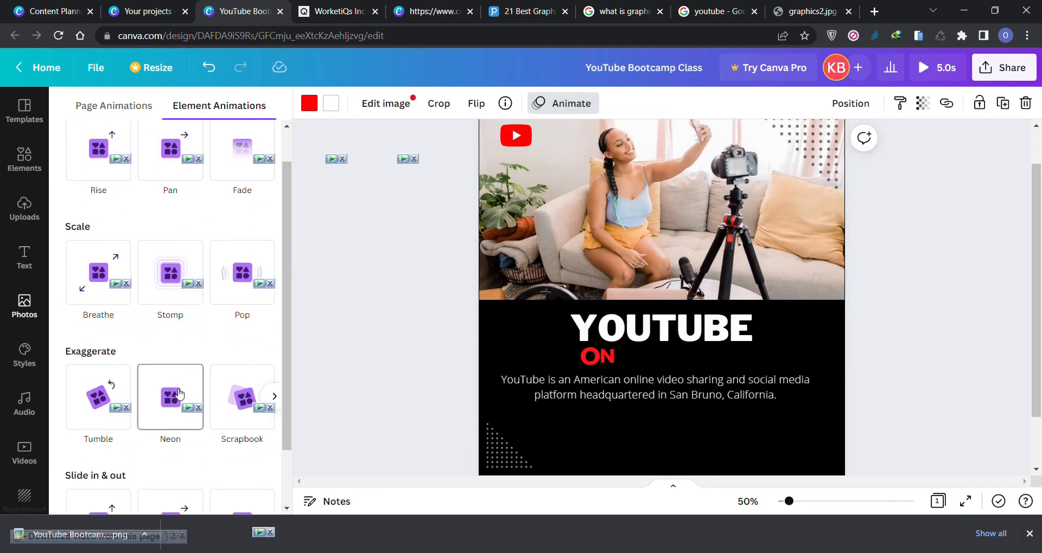
click(181, 391)
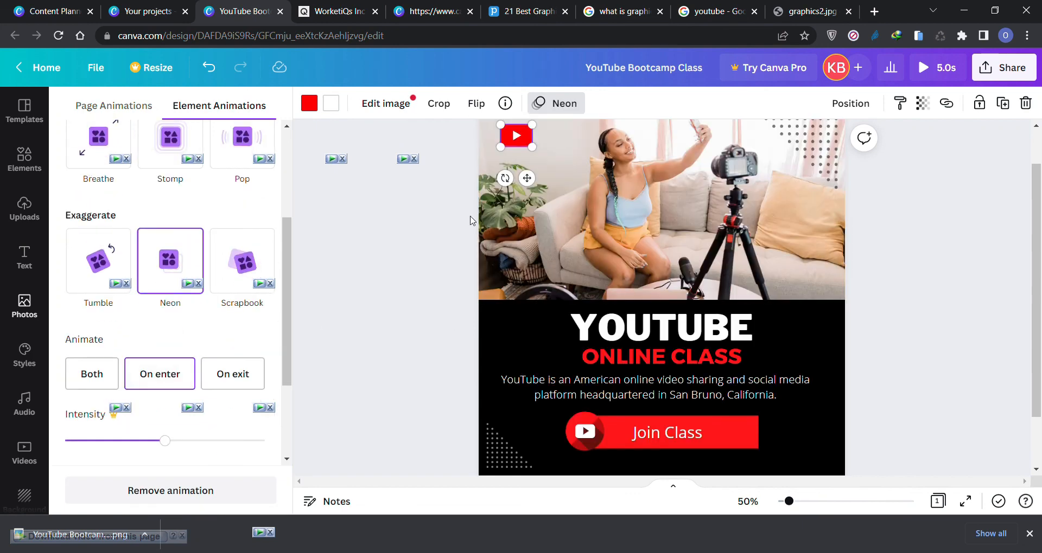
click(419, 357)
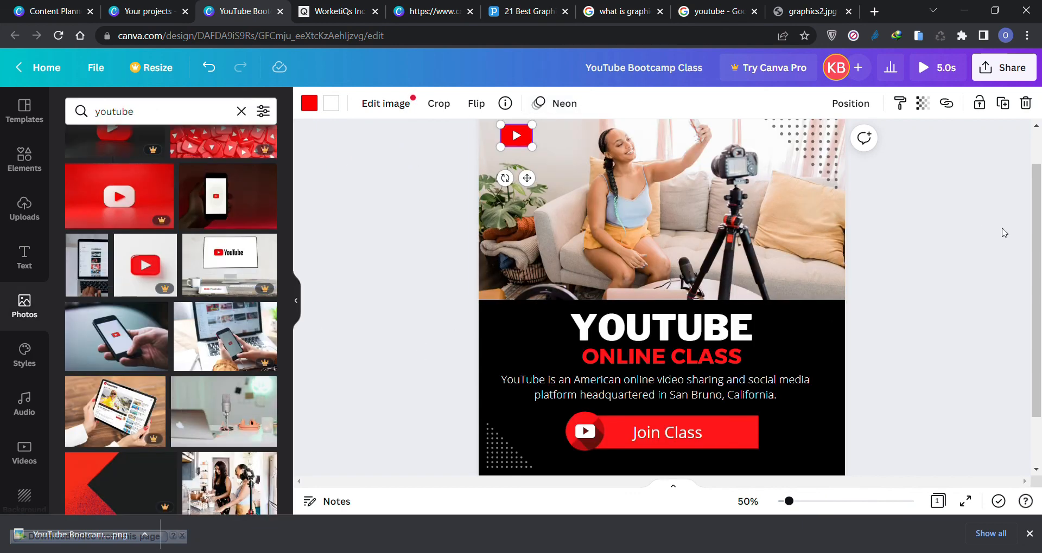
Preview the animated design in full-screen playback and return to the editor
click(934, 69)
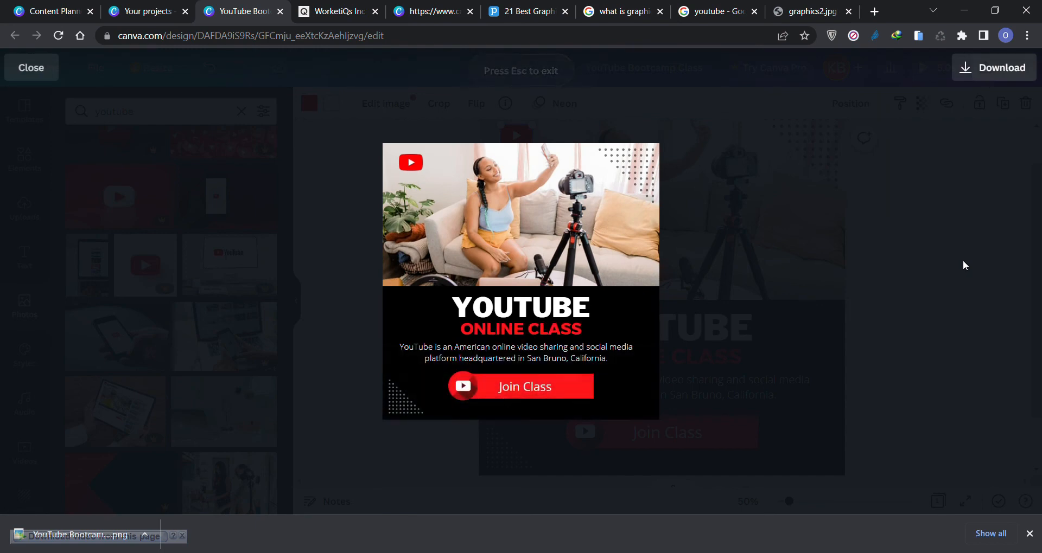
click(962, 260)
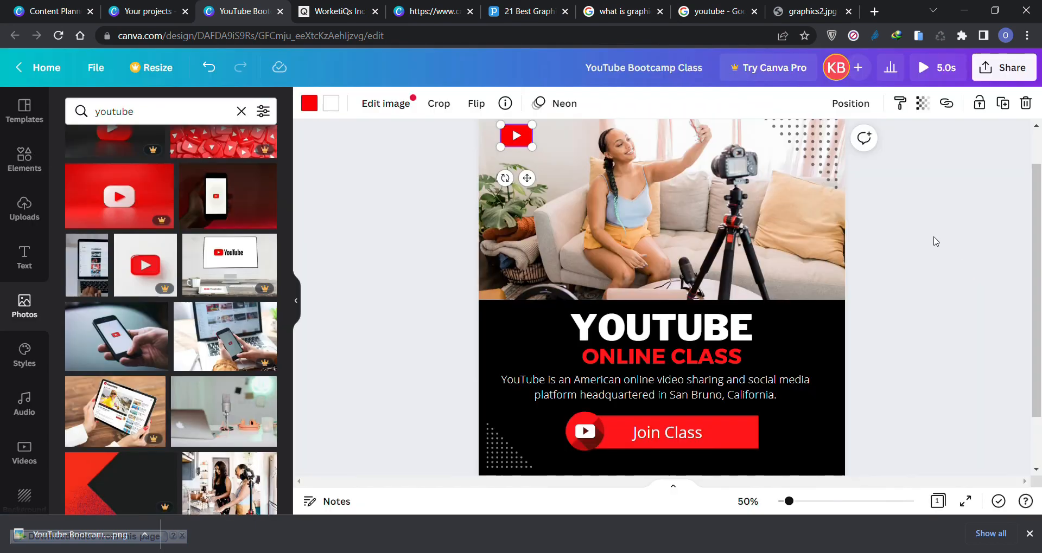
click(888, 281)
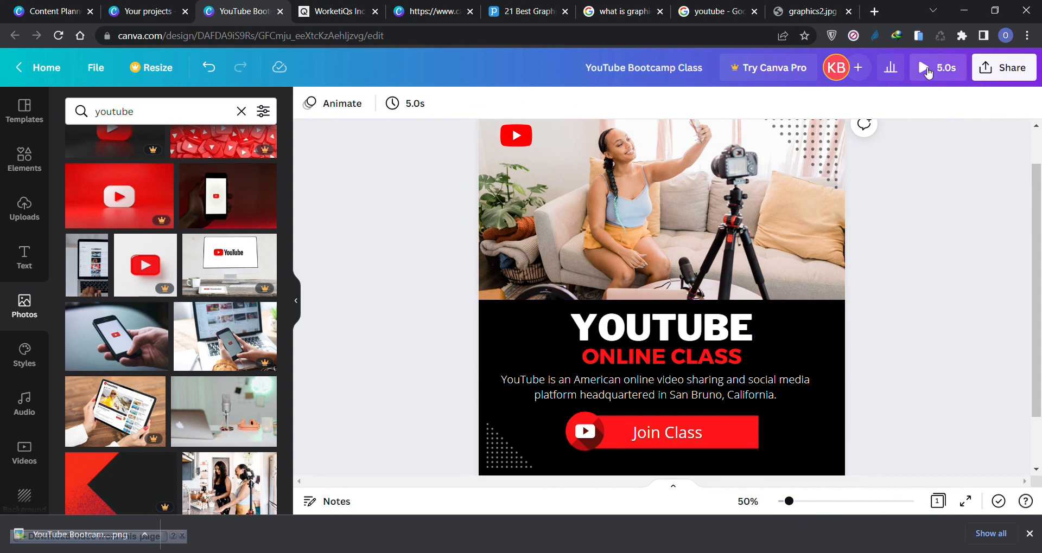
click(924, 68)
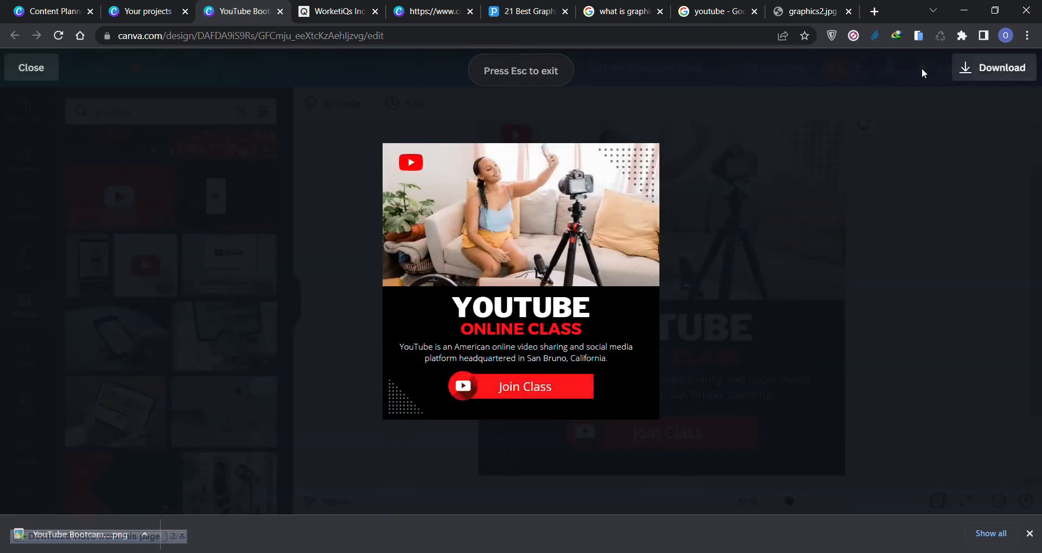
click(921, 173)
Download the animated design as an MP4 video
click(1001, 76)
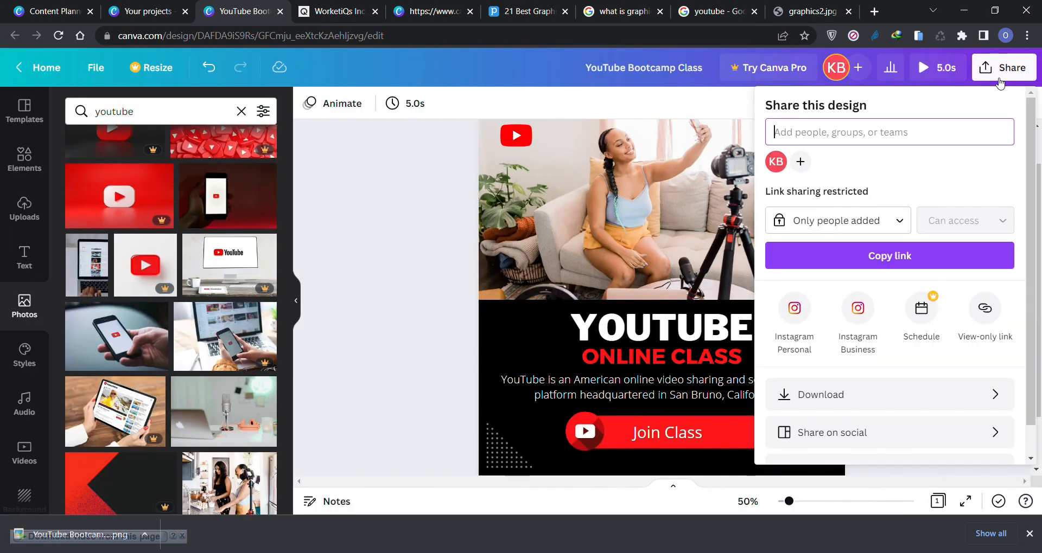
click(836, 394)
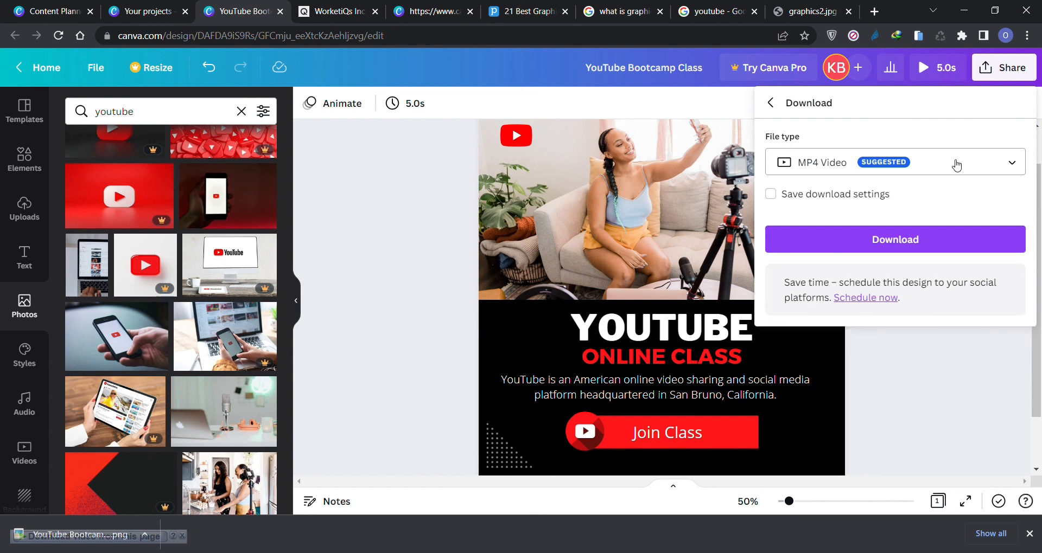
click(919, 241)
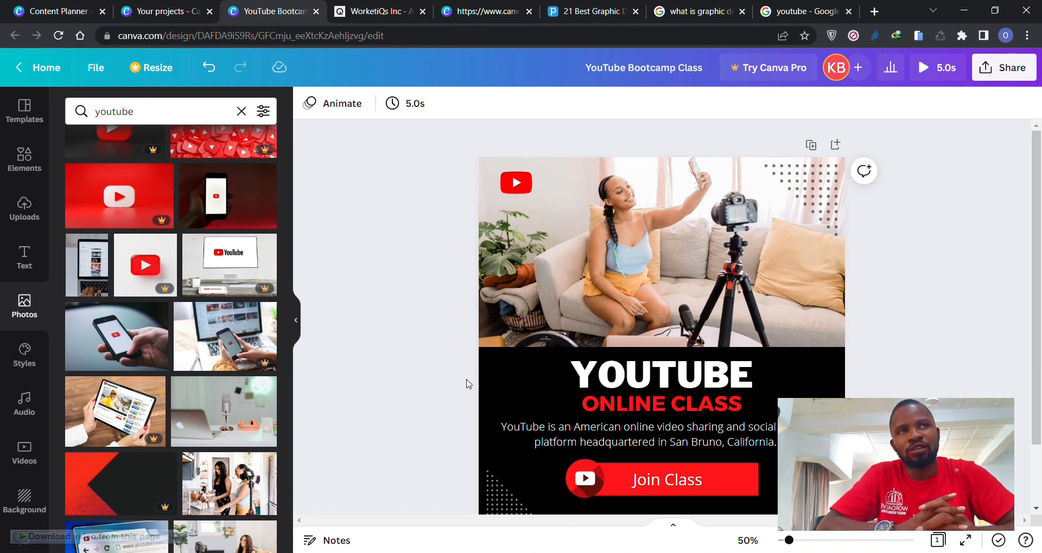
Look through the Styles and Audio libraries and browse the dots search results in Elements
click(25, 358)
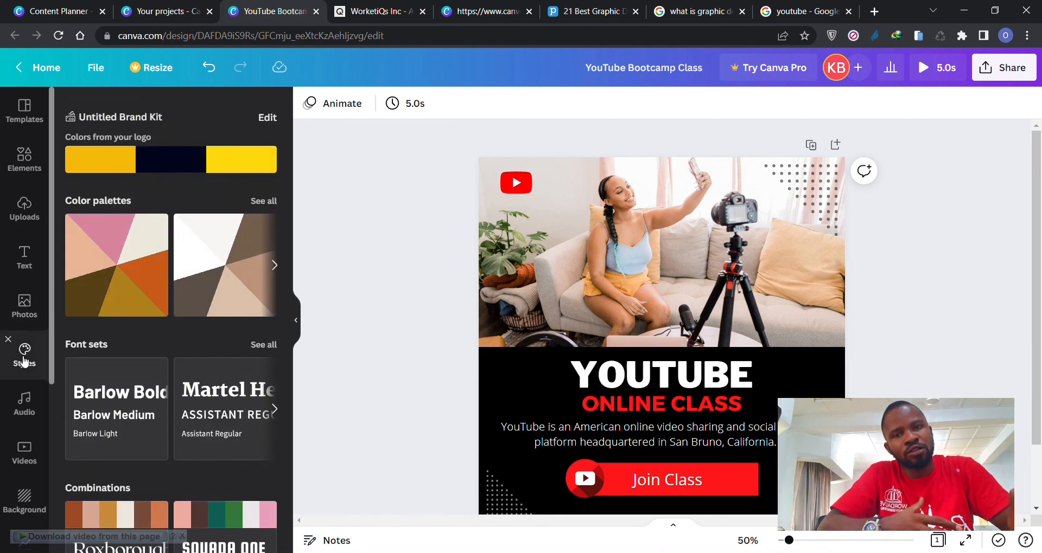
click(24, 402)
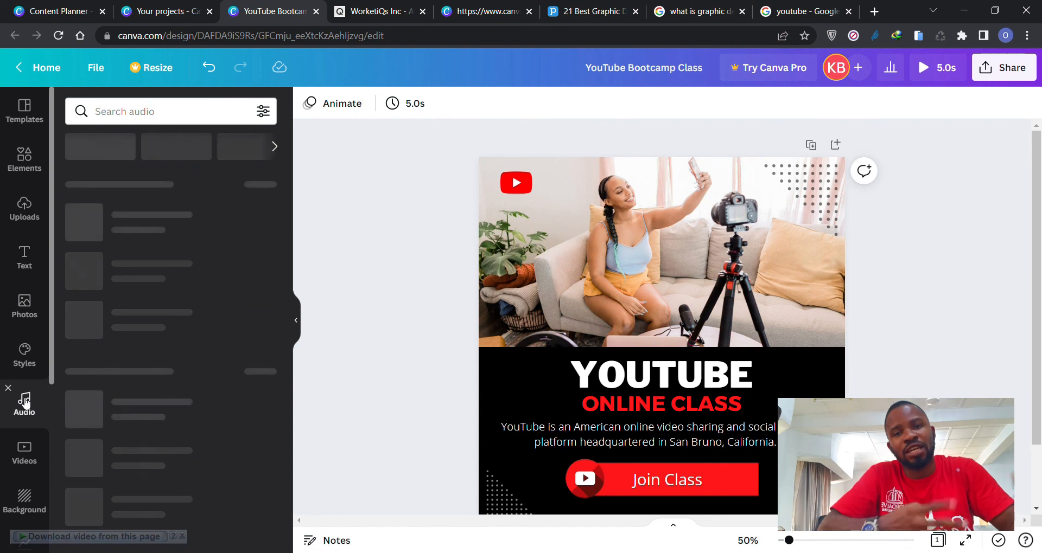
click(29, 165)
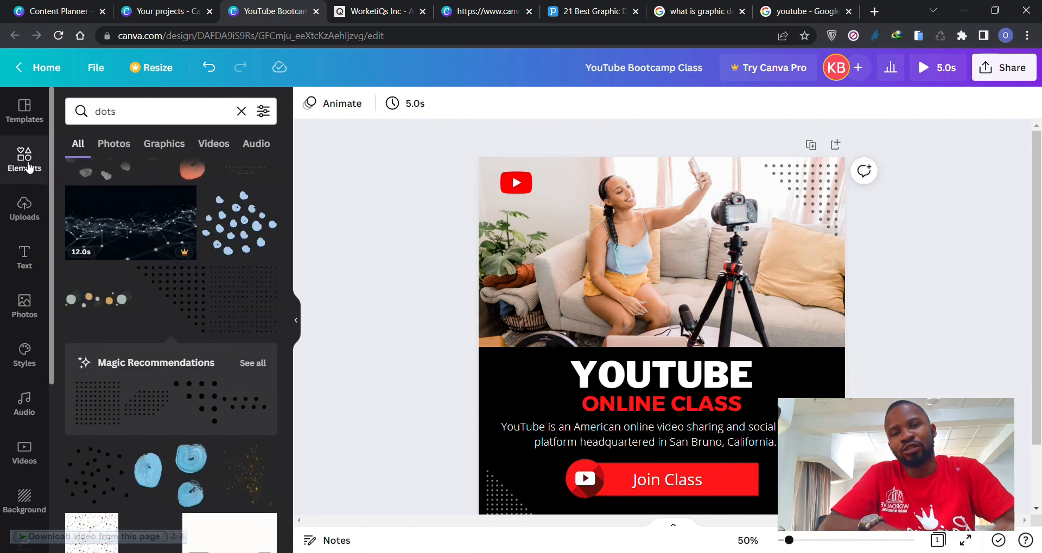
scroll(154, 291, down, 3)
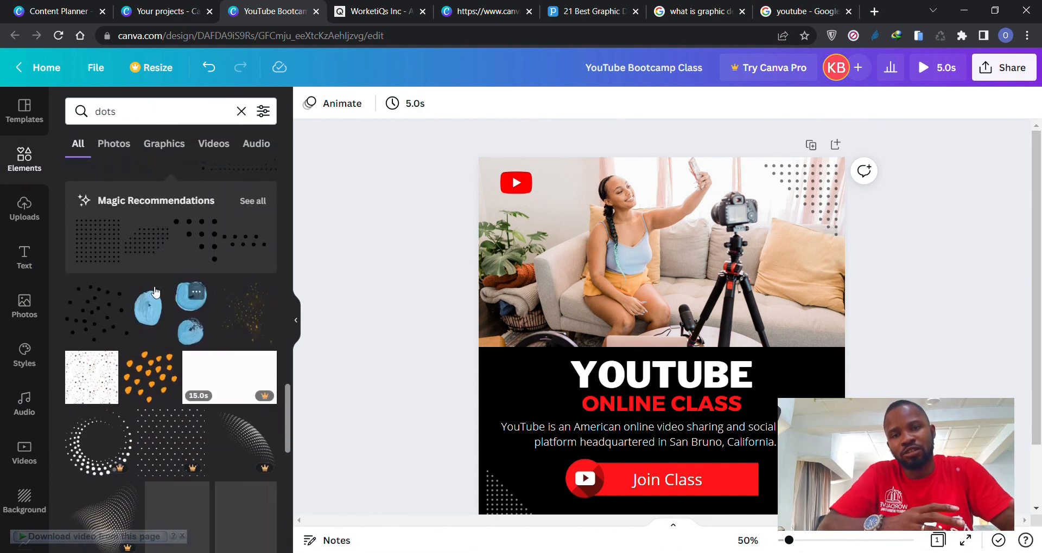
scroll(155, 291, down, 3)
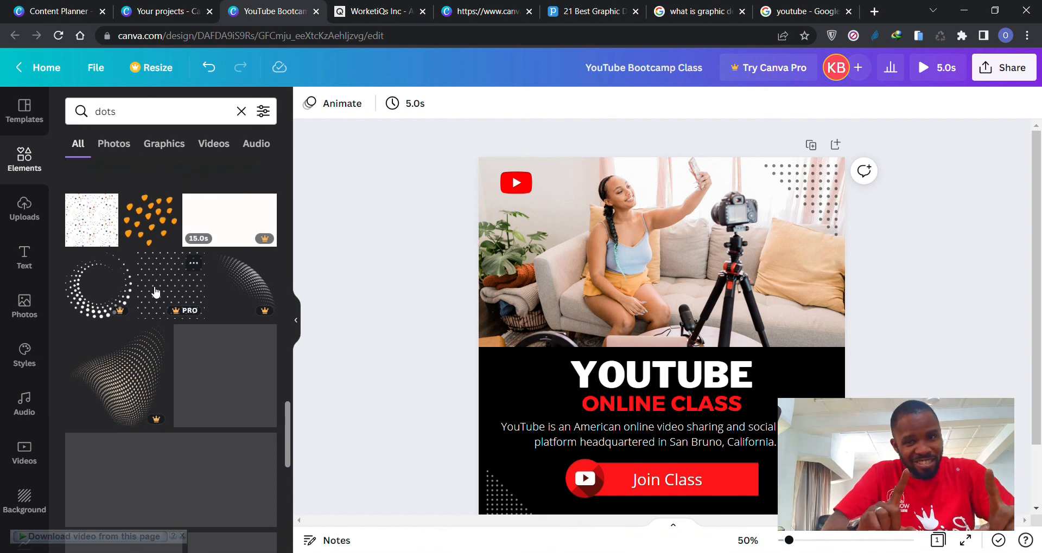
scroll(154, 291, down, 2)
click(182, 536)
scroll(201, 383, down, 1)
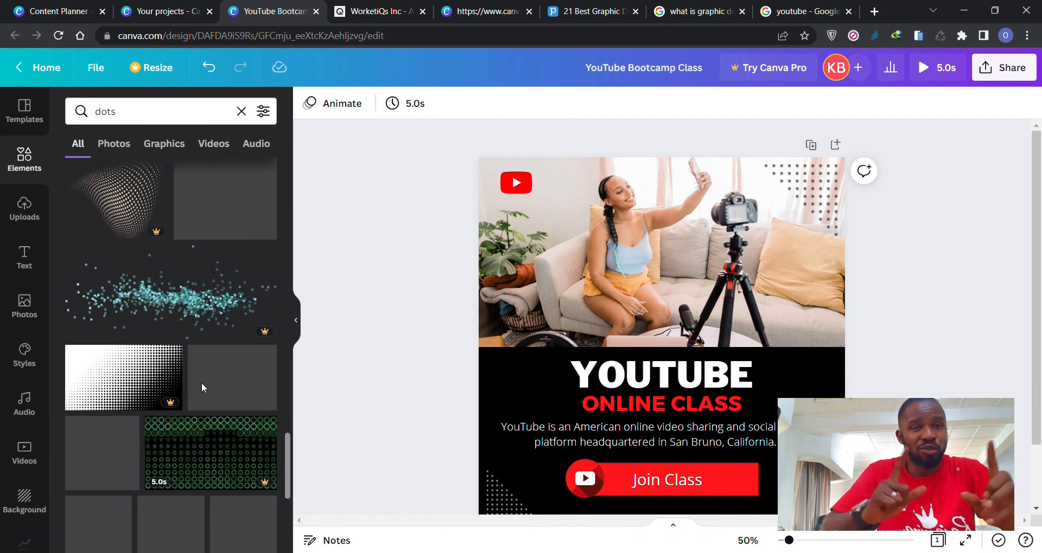
scroll(201, 383, down, 4)
scroll(200, 382, down, 1)
scroll(206, 380, up, 5)
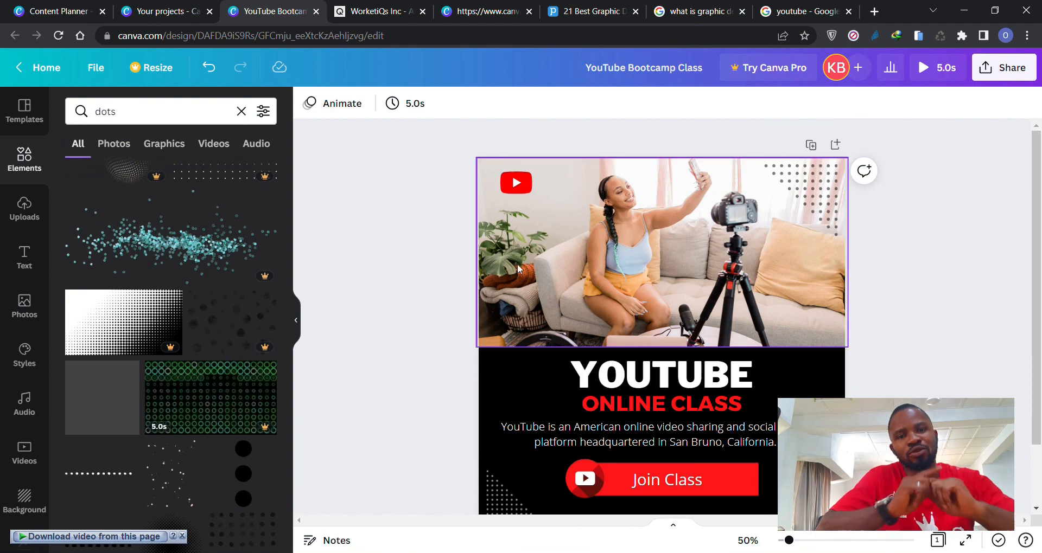
scroll(512, 260, down, 1)
scroll(654, 369, up, 1)
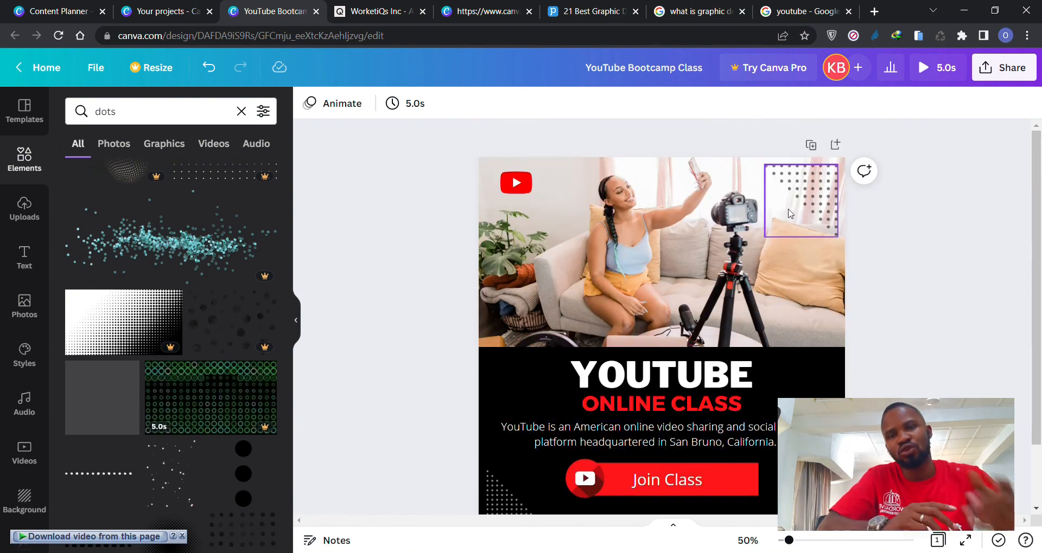
Duplicate the page and replace the copy's header photo with the one of two women baking beside a camera
click(810, 144)
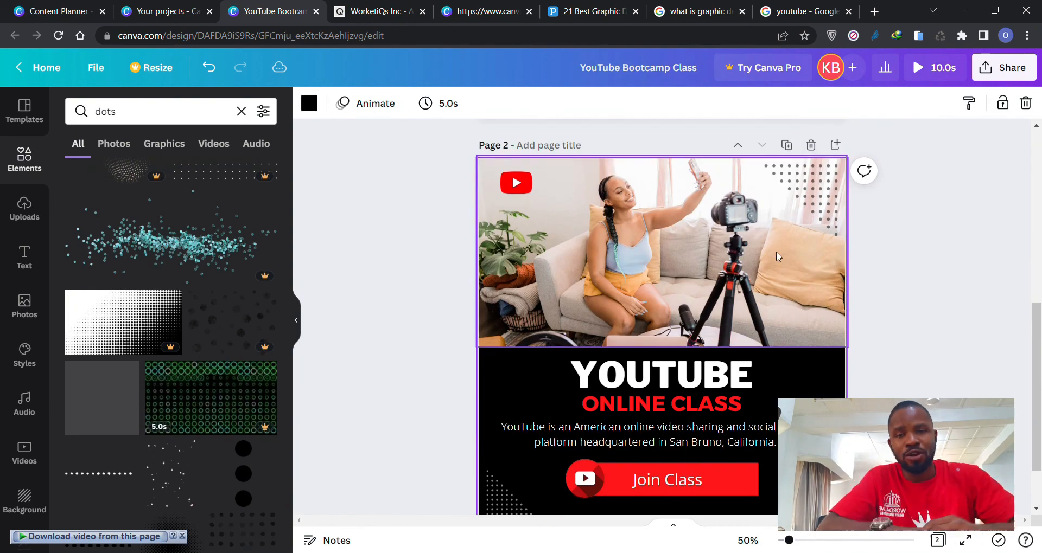
click(717, 261)
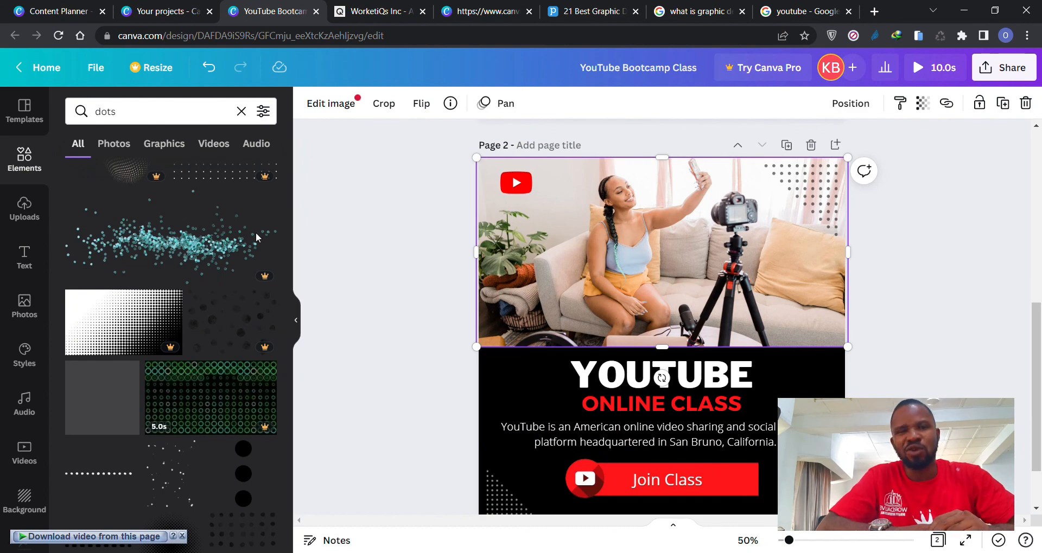
click(43, 297)
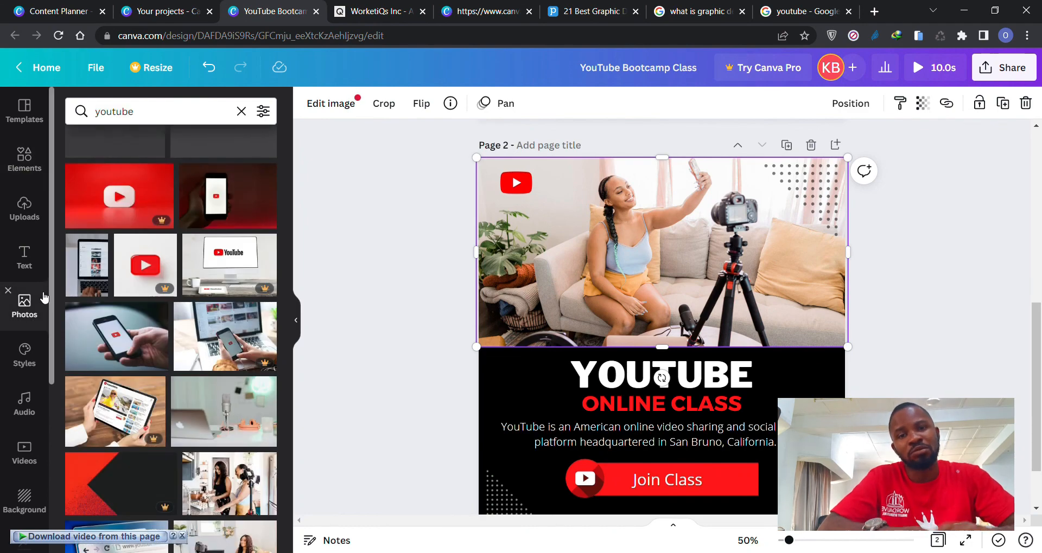
scroll(125, 374, down, 5)
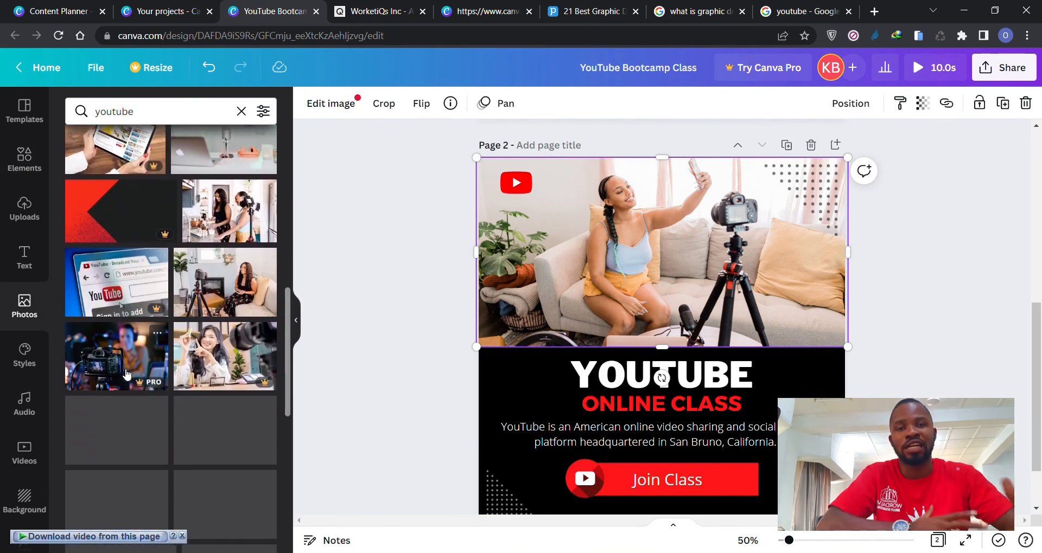
drag(231, 212, 590, 234)
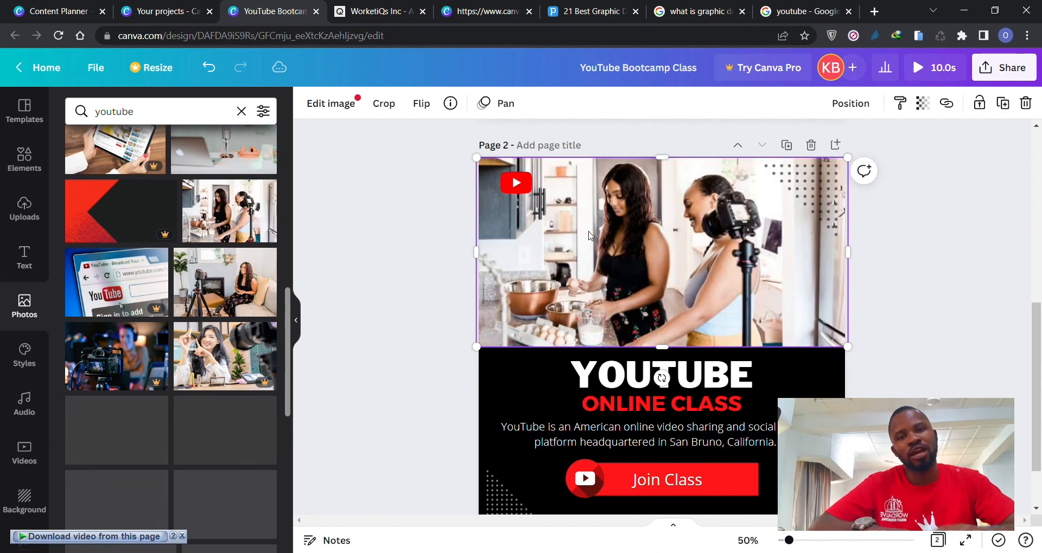
click(898, 313)
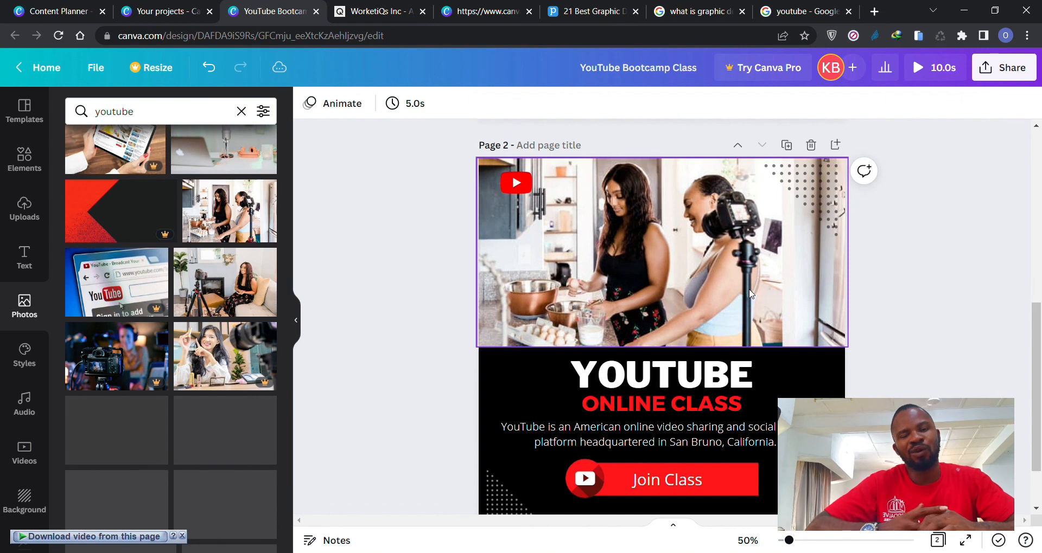
Change the page 2 background to the dark navy from the logo colors
click(786, 387)
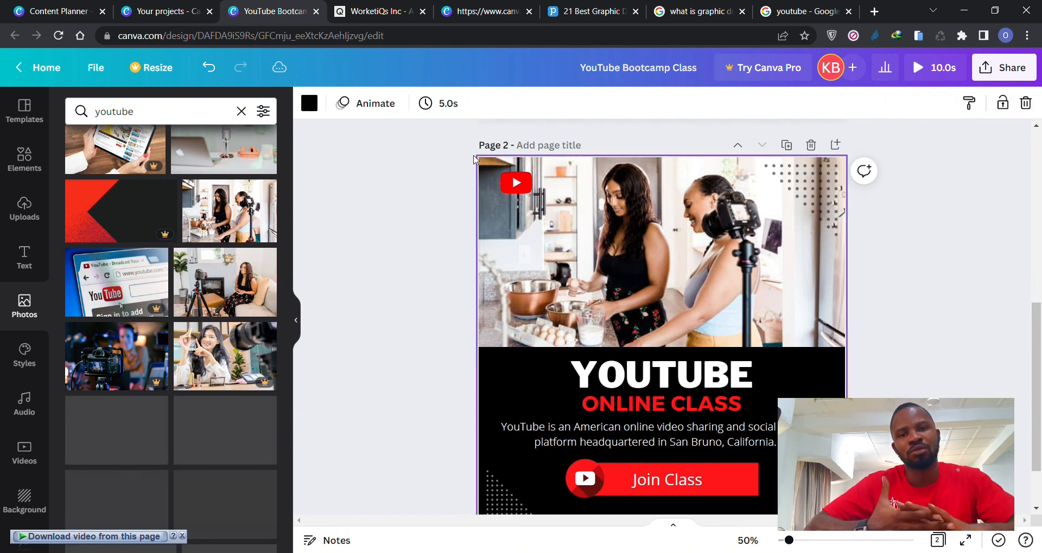
click(309, 103)
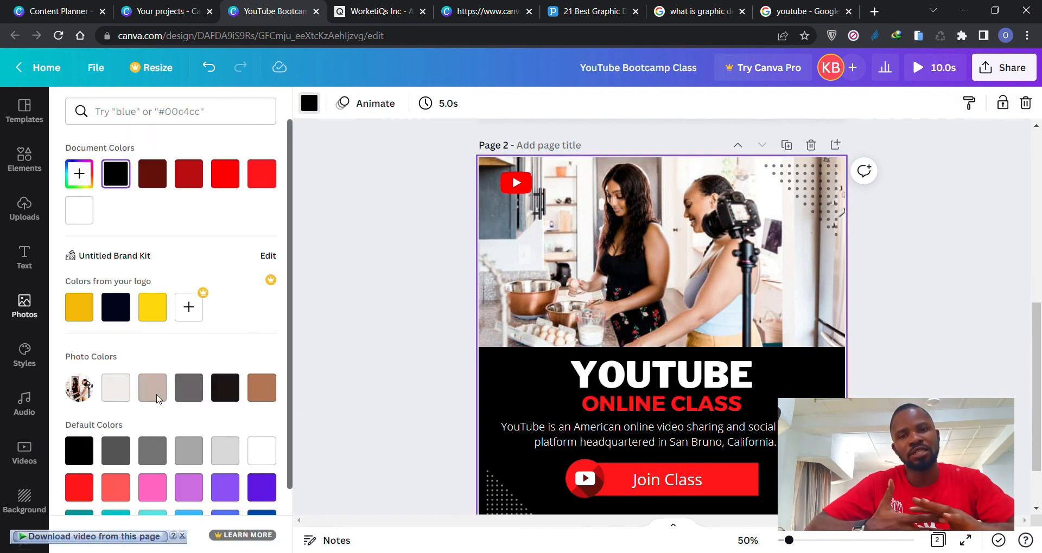
click(116, 307)
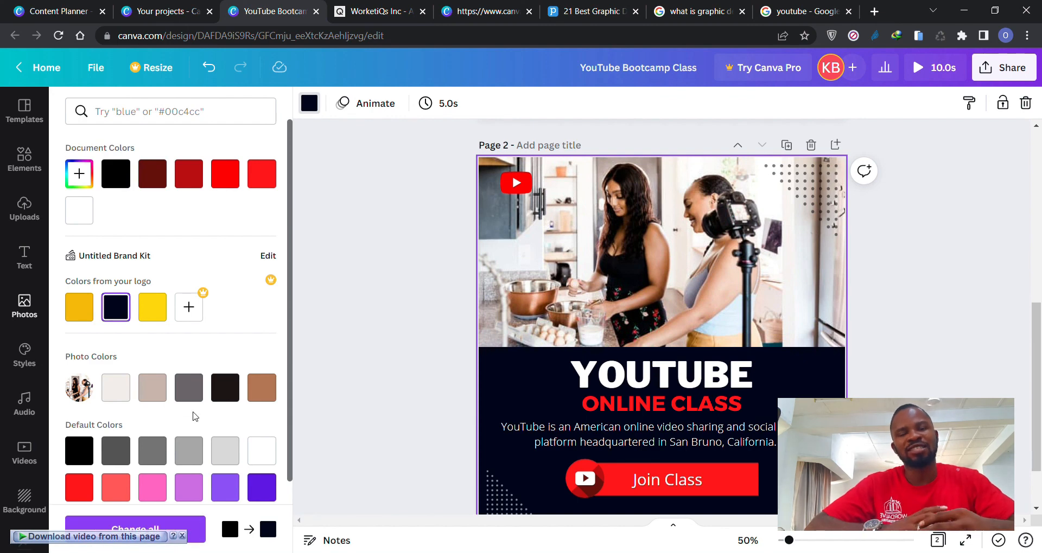
Recolor the ONLINE CLASS subtitle on page 2 with the bright yellow from the logo colors
click(596, 404)
click(515, 103)
click(153, 307)
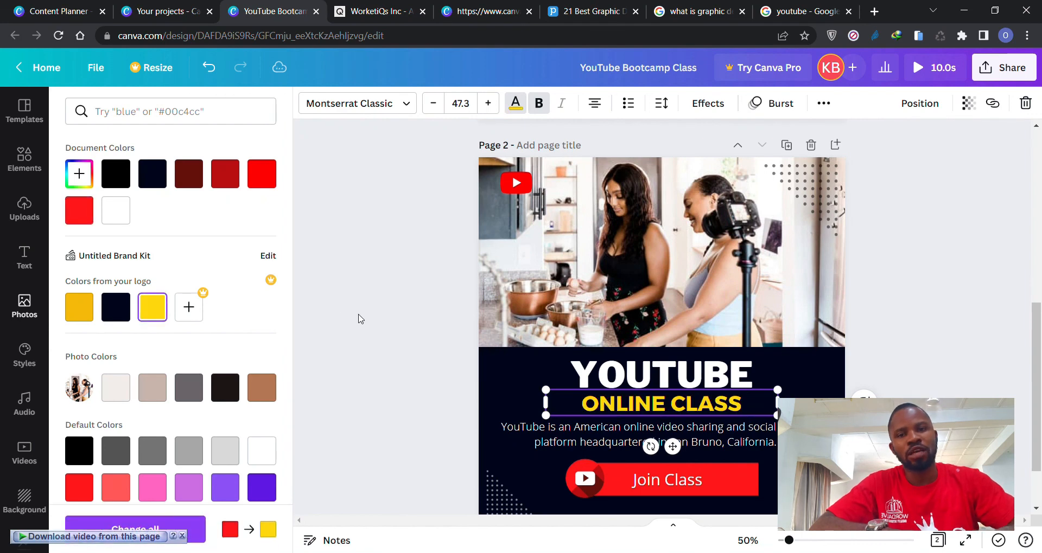
click(384, 281)
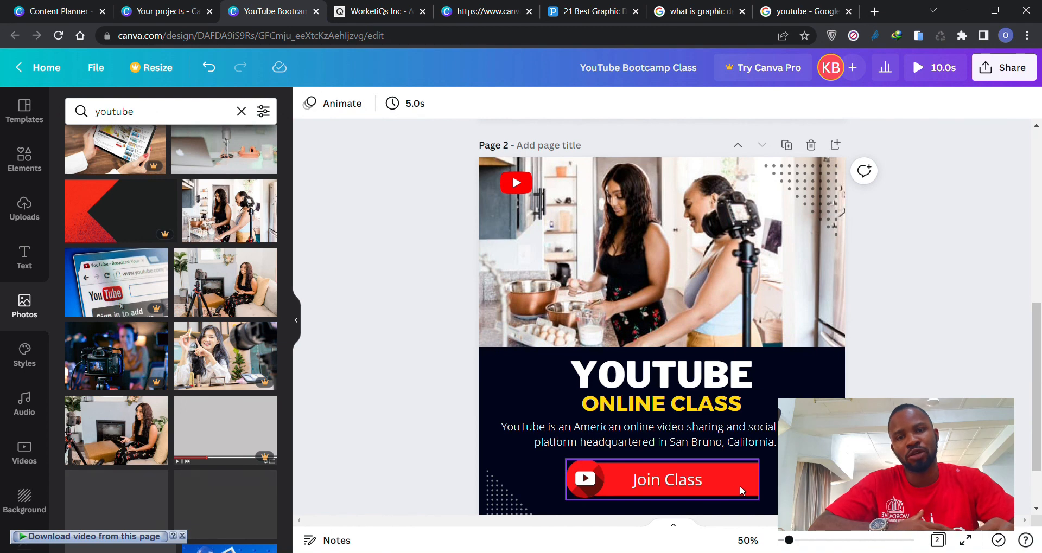
Set the page 2 Join Class button's fill to the custom color #FF2600
click(691, 495)
click(386, 107)
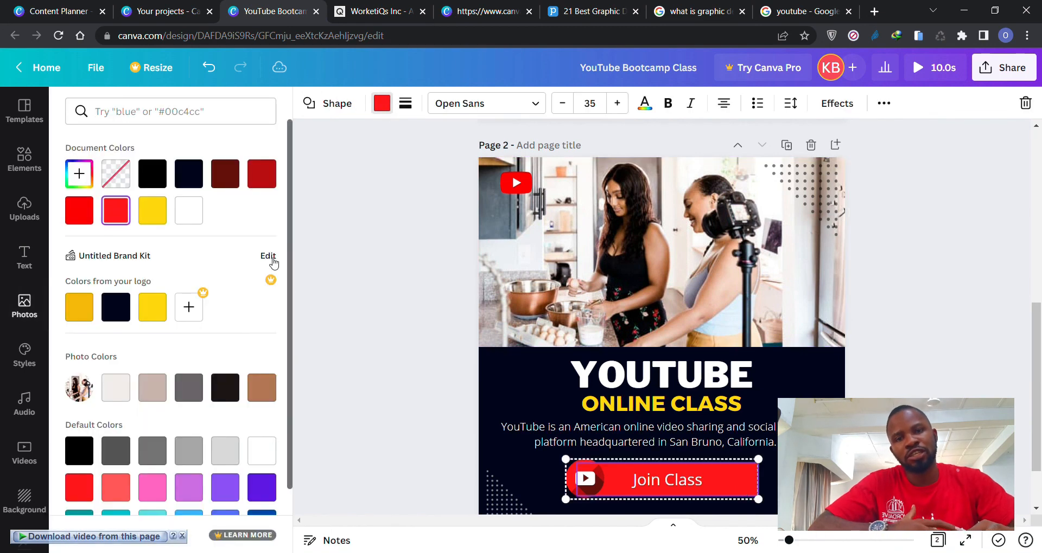
click(81, 176)
click(95, 291)
drag(97, 295, 90, 295)
drag(234, 213, 278, 202)
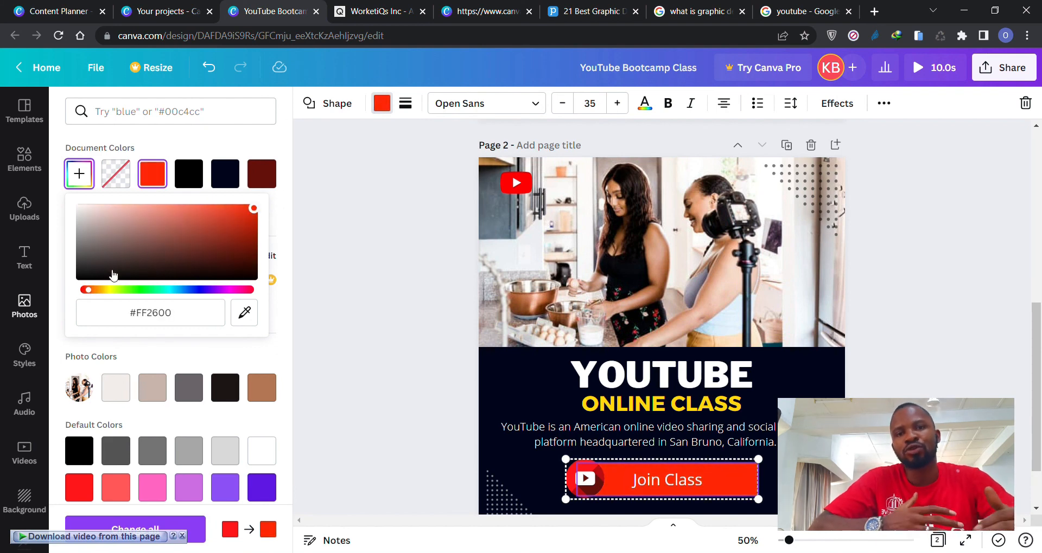
Set the Join Class button's fill to #FF3600 and recolor the play icon's bright red with the same orange-red
drag(94, 291, 95, 293)
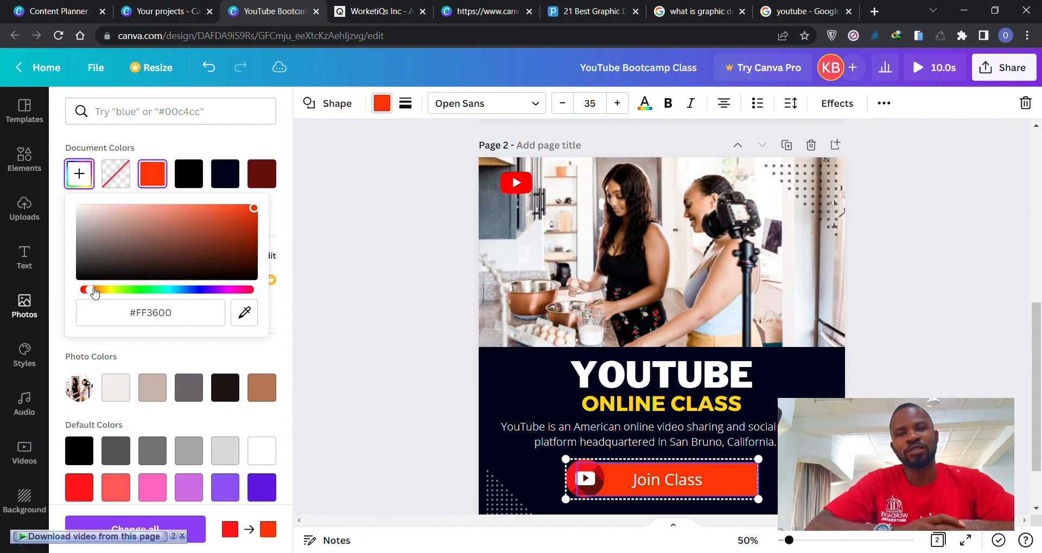
click(590, 495)
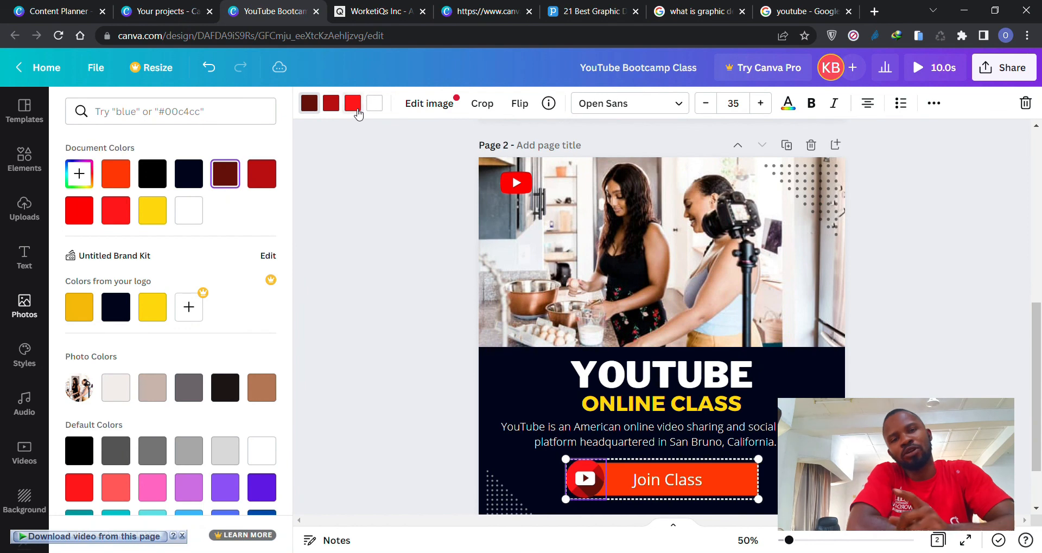
click(116, 174)
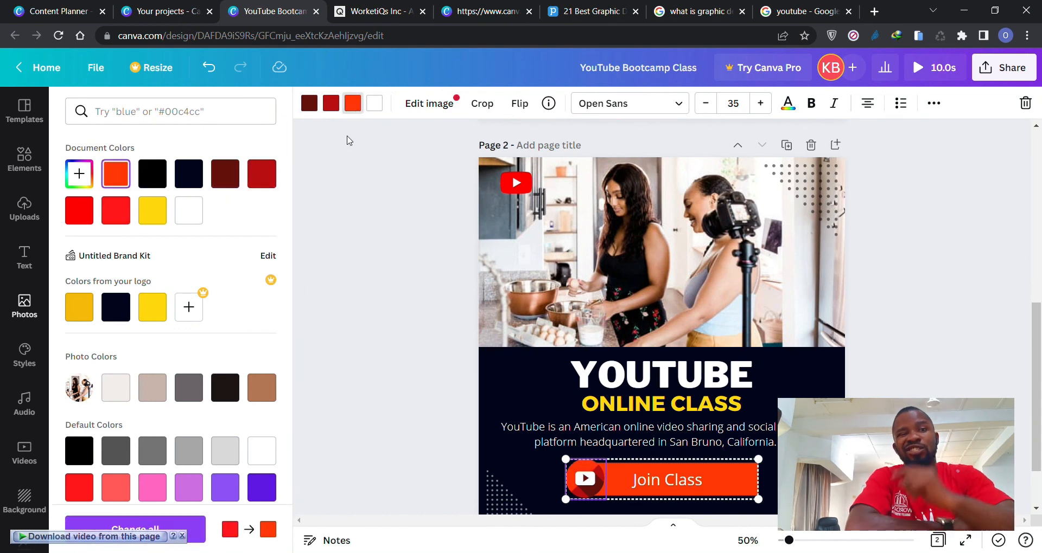
Recolor the Join Class play icon's medium-red circle with a custom orange-red slightly darker than the button
click(331, 103)
click(116, 174)
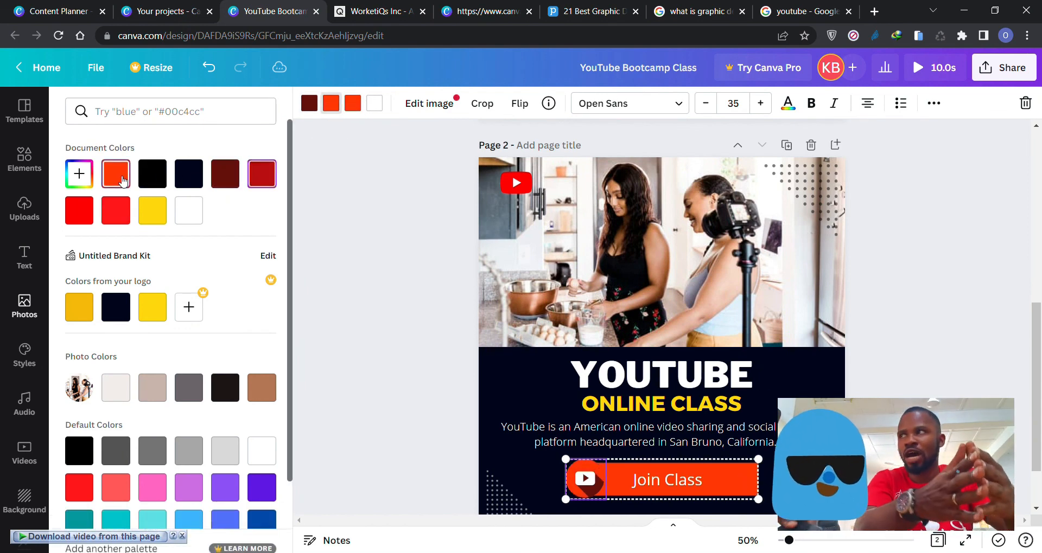
click(84, 176)
click(252, 212)
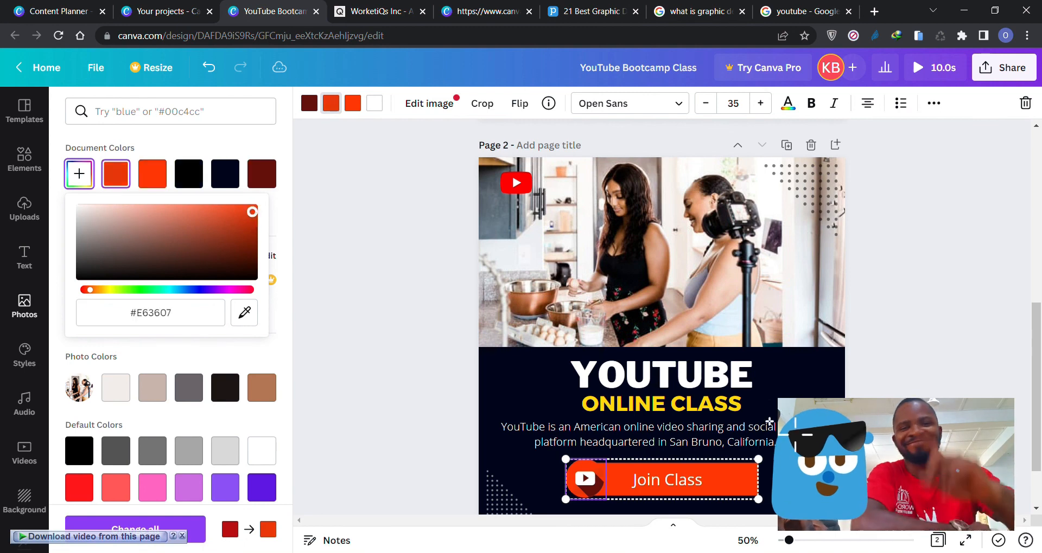
click(253, 218)
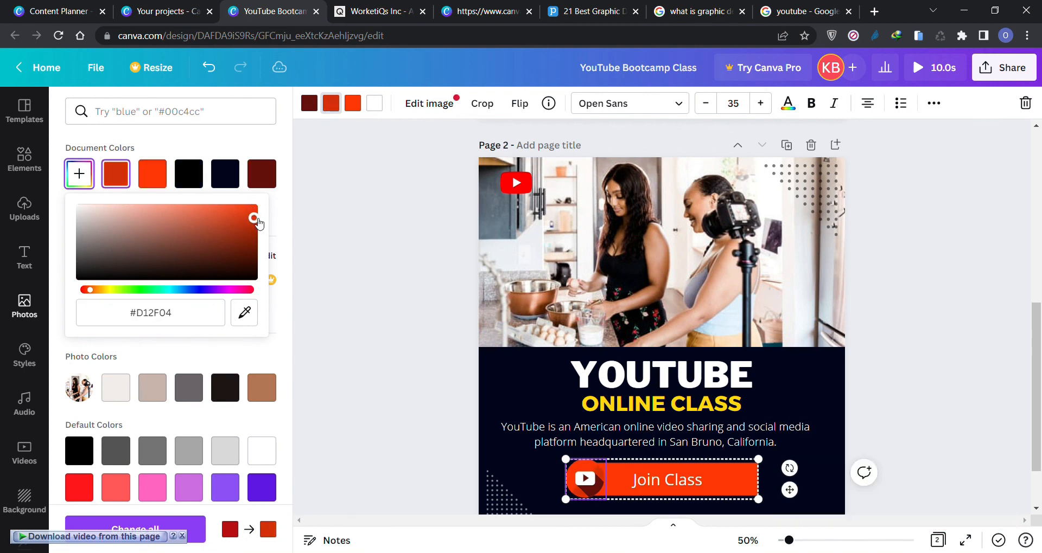
drag(258, 219, 258, 222)
click(364, 165)
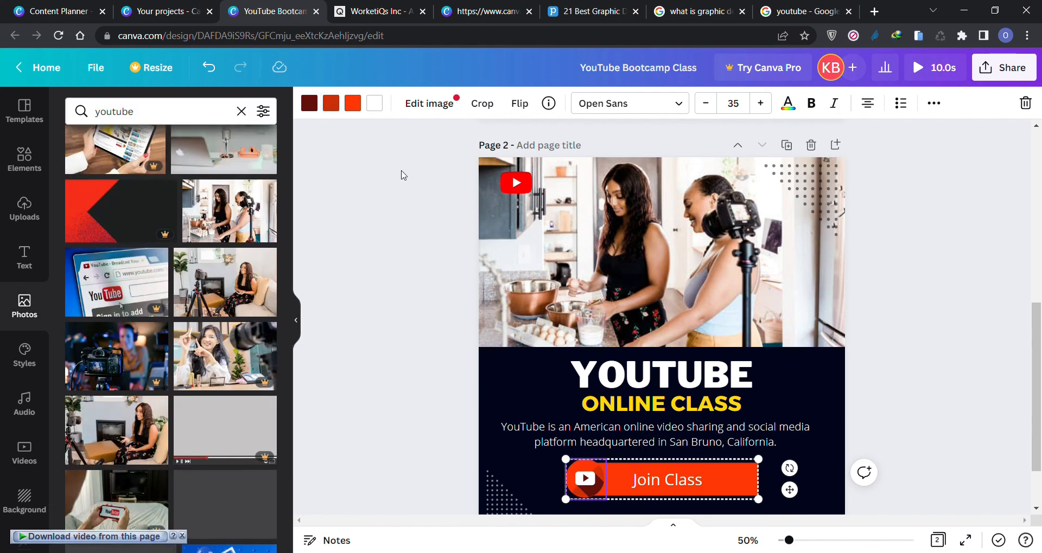
click(403, 175)
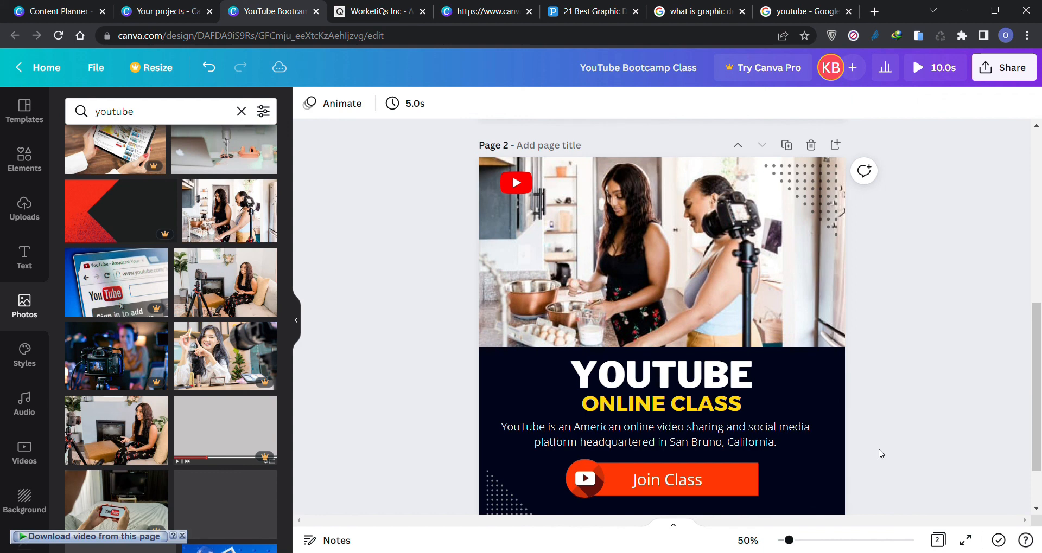
Recolor the black dot pattern over the page 2 header photo with the dark red from the document colors
scroll(879, 454, down, 1)
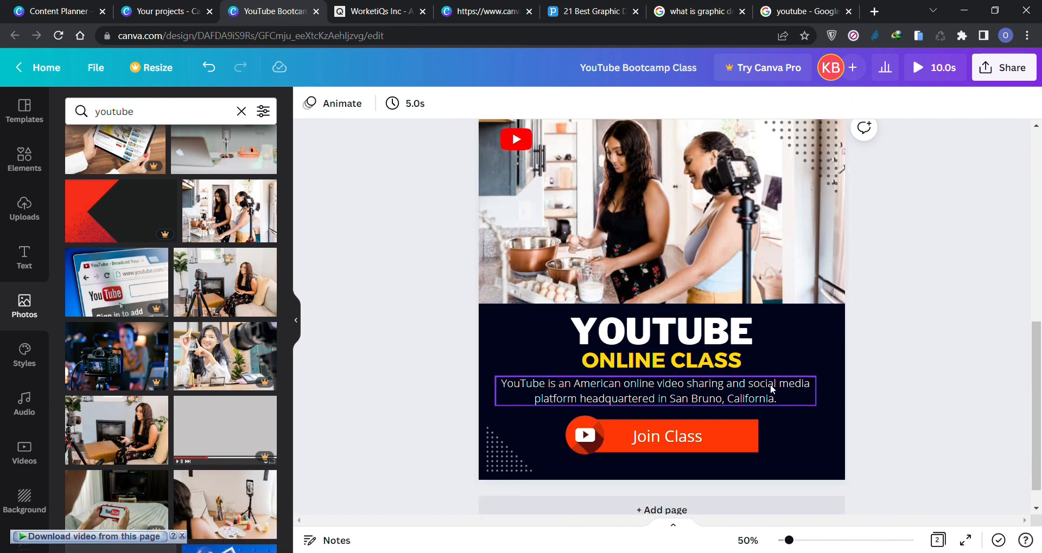
scroll(756, 408, up, 2)
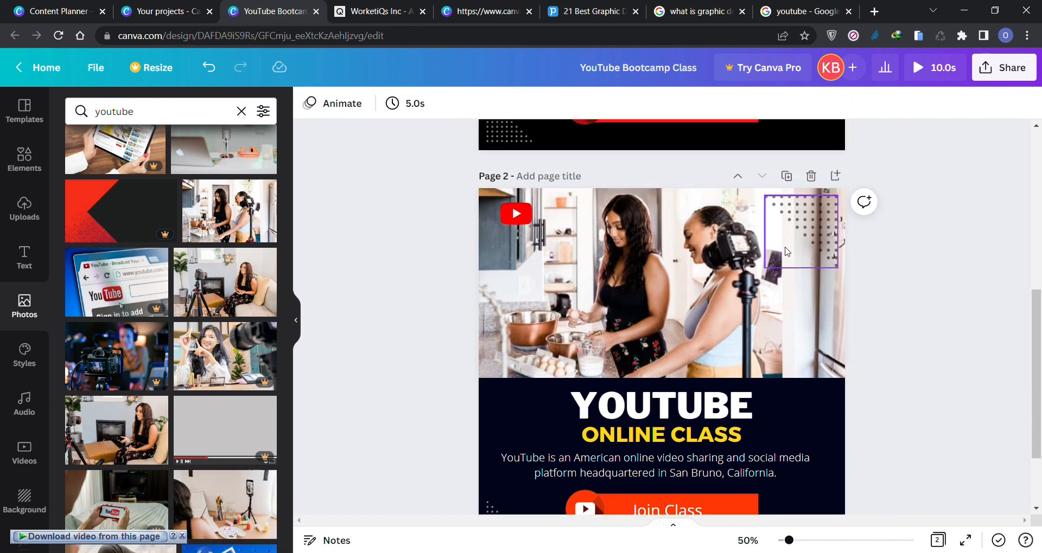
click(748, 266)
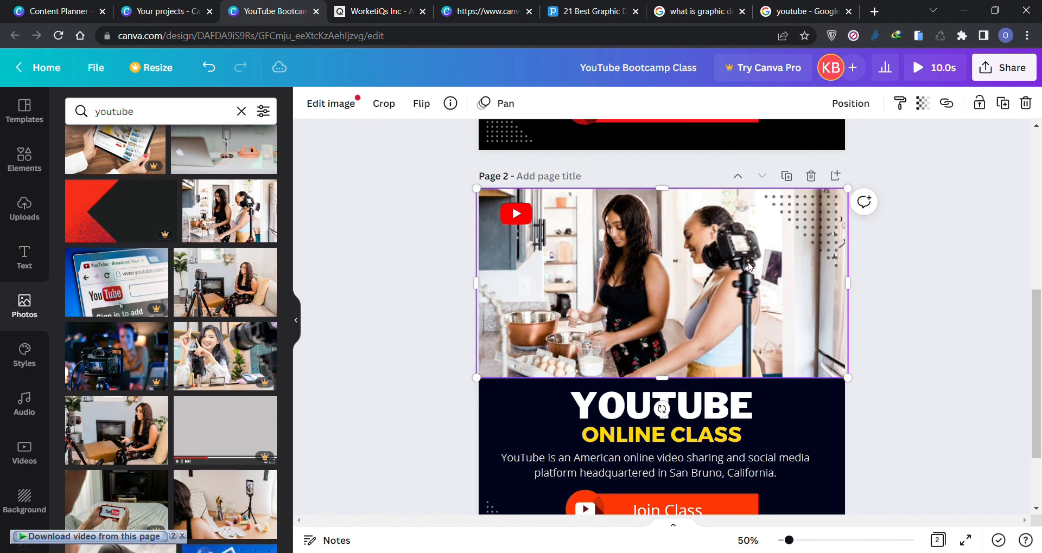
click(818, 229)
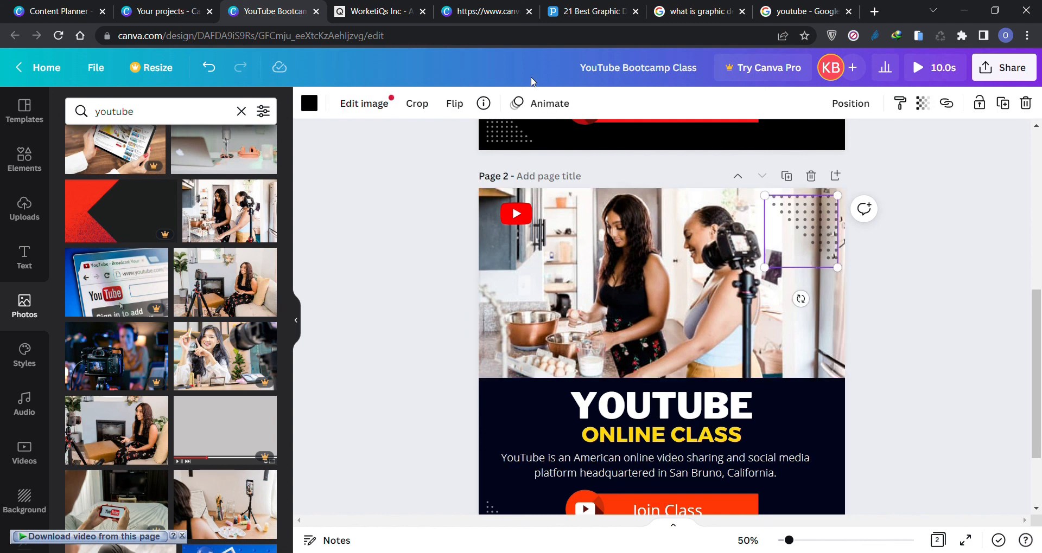
click(309, 103)
click(224, 174)
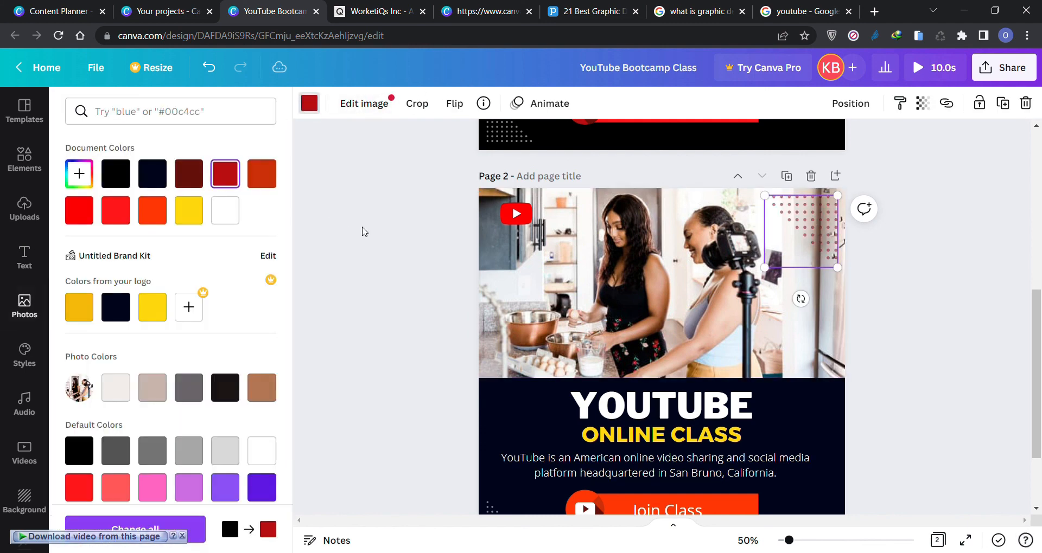
click(376, 246)
Recolor the white dot pattern in the lower-left corner of the page 2 design with the yellow document color
scroll(379, 249, down, 2)
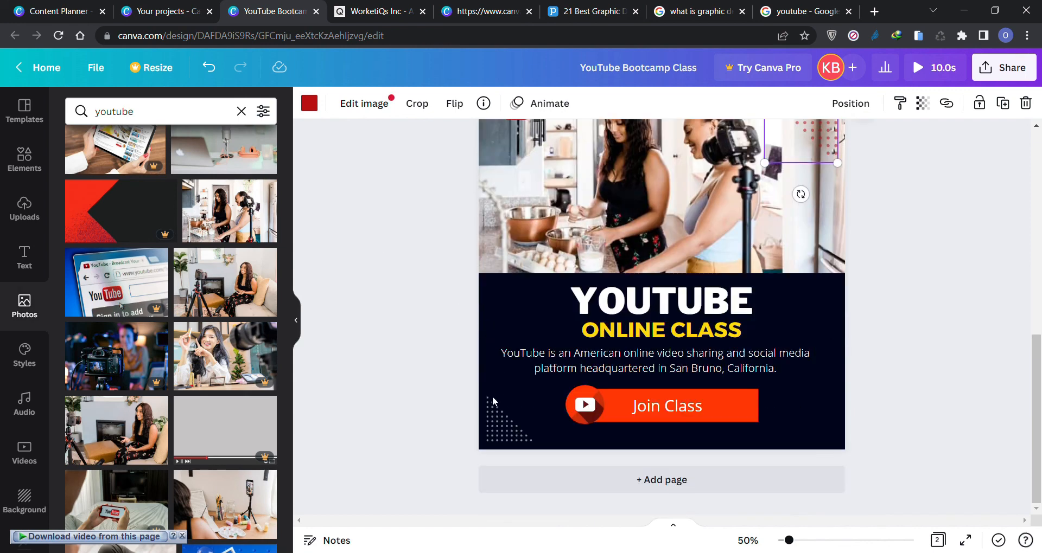
click(493, 400)
click(309, 103)
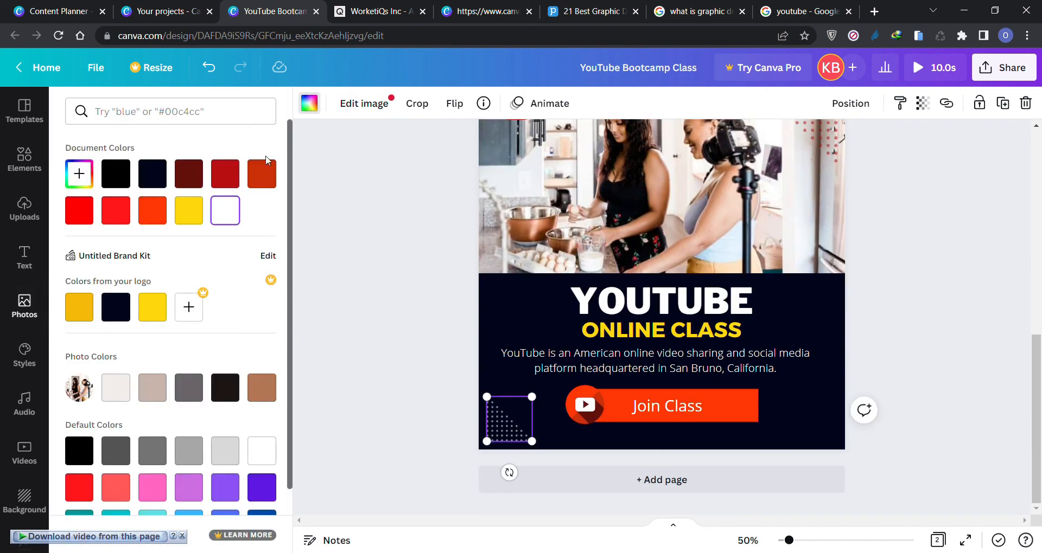
click(194, 209)
click(380, 276)
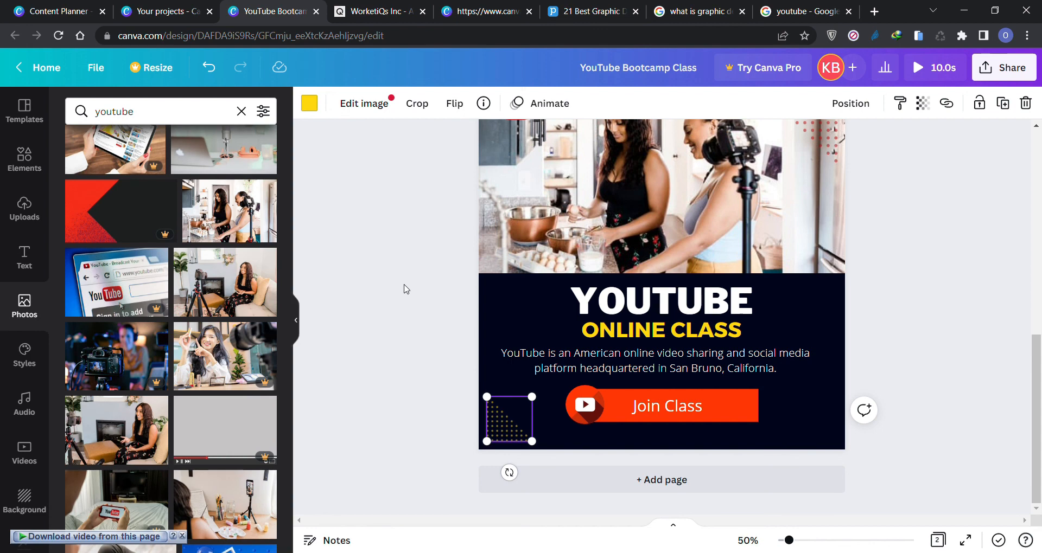
click(404, 288)
Change the page 2 background to the custom dark green #03270D
scroll(404, 353, up, 1)
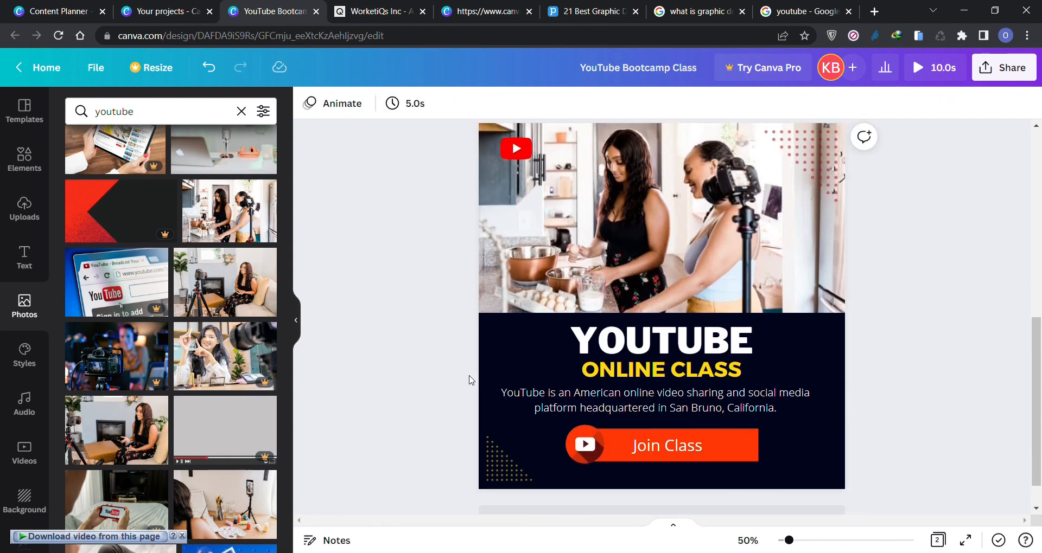
click(506, 348)
click(310, 103)
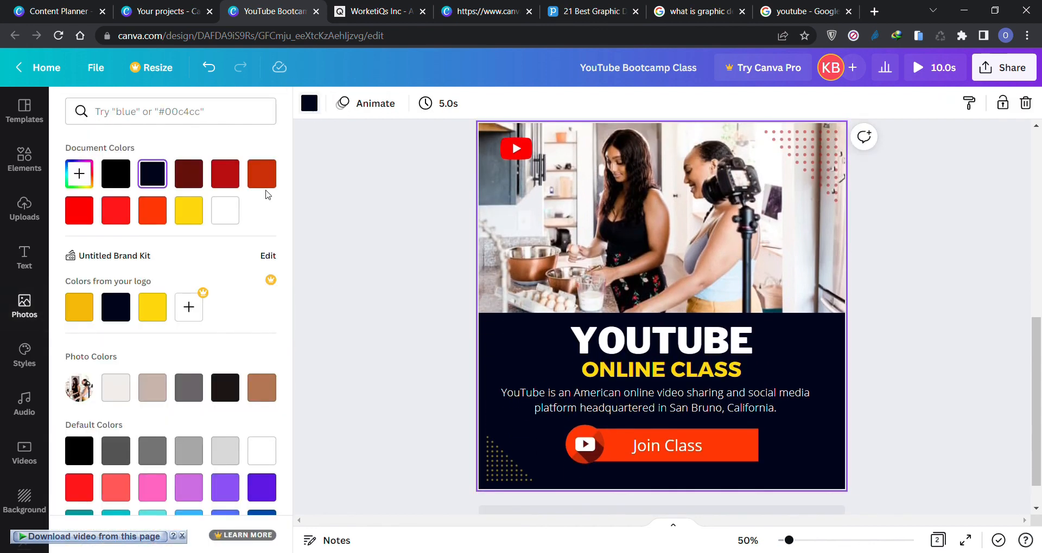
click(80, 173)
click(149, 291)
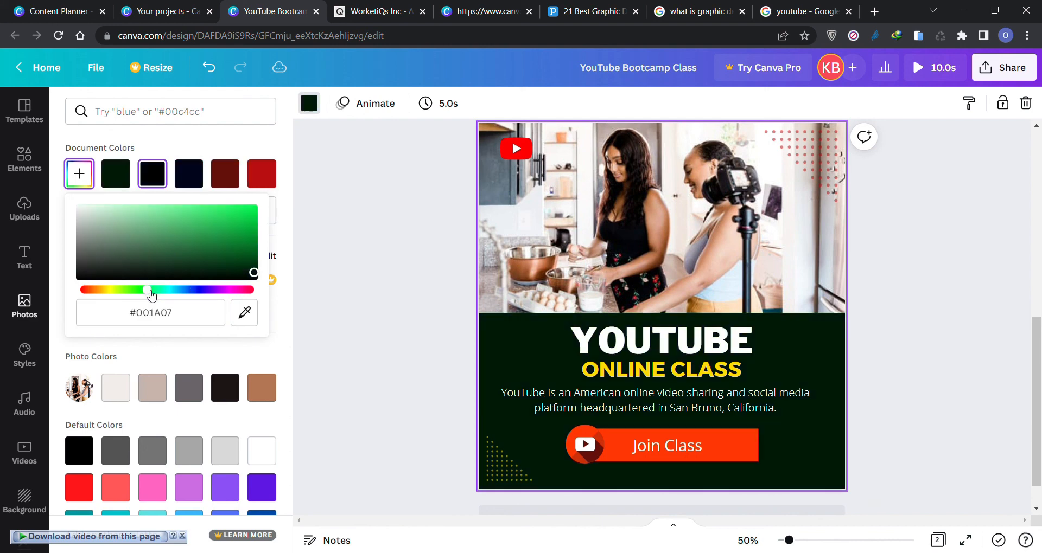
click(245, 260)
drag(244, 260, 245, 269)
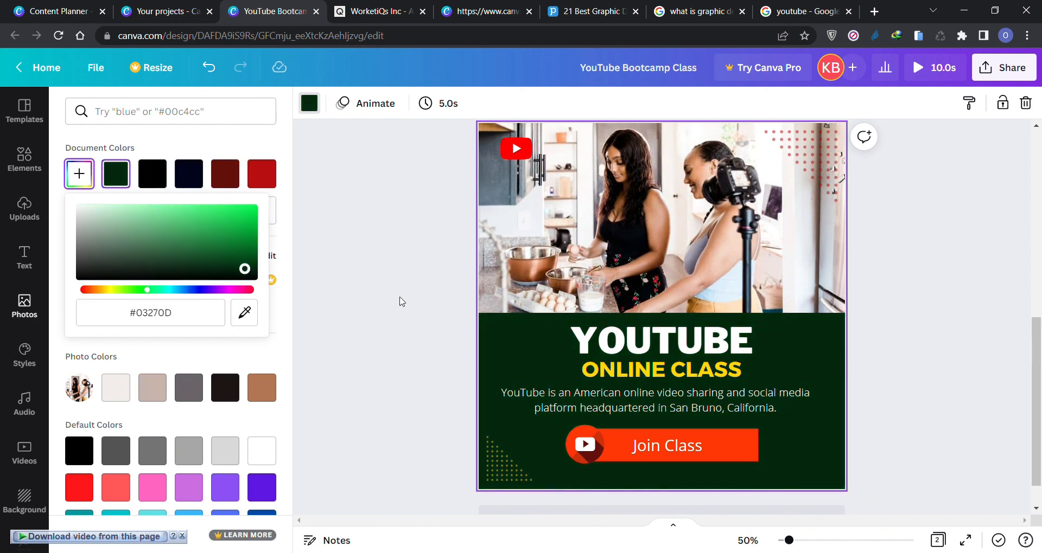
click(402, 302)
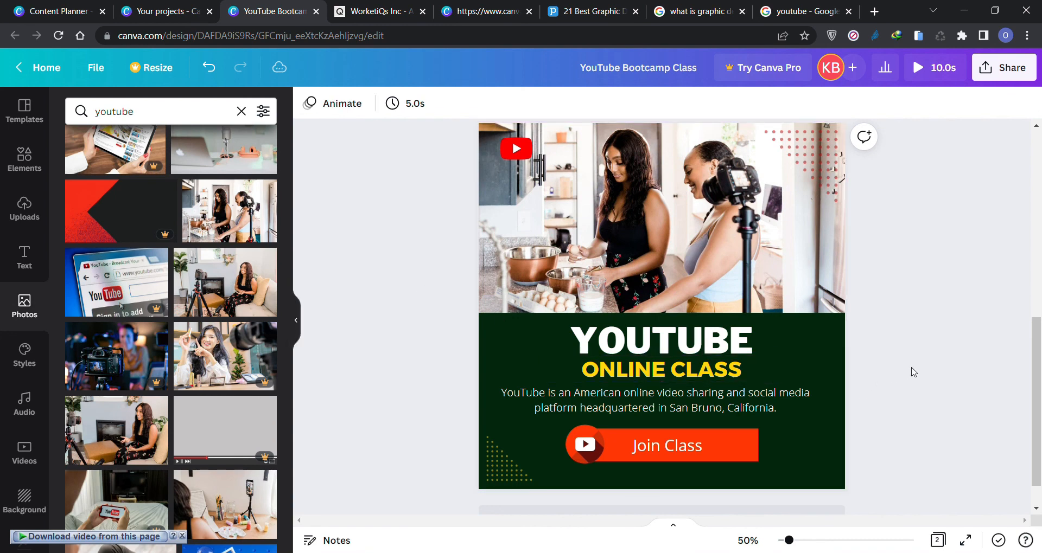
Open the design's download settings and check the page selection options for the MP4 video, keeping all pages
scroll(914, 372, down, 1)
scroll(914, 372, up, 2)
click(1002, 67)
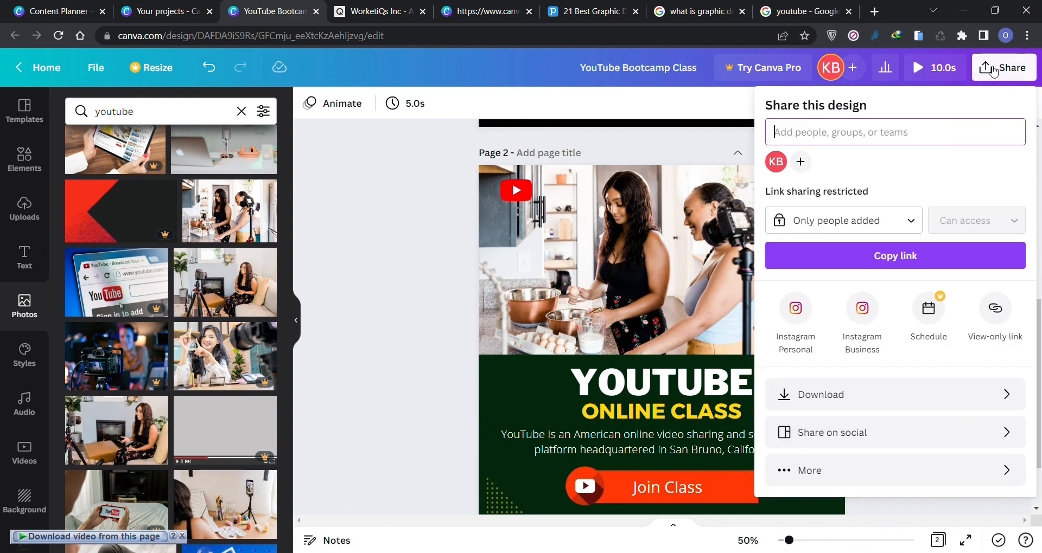
click(831, 399)
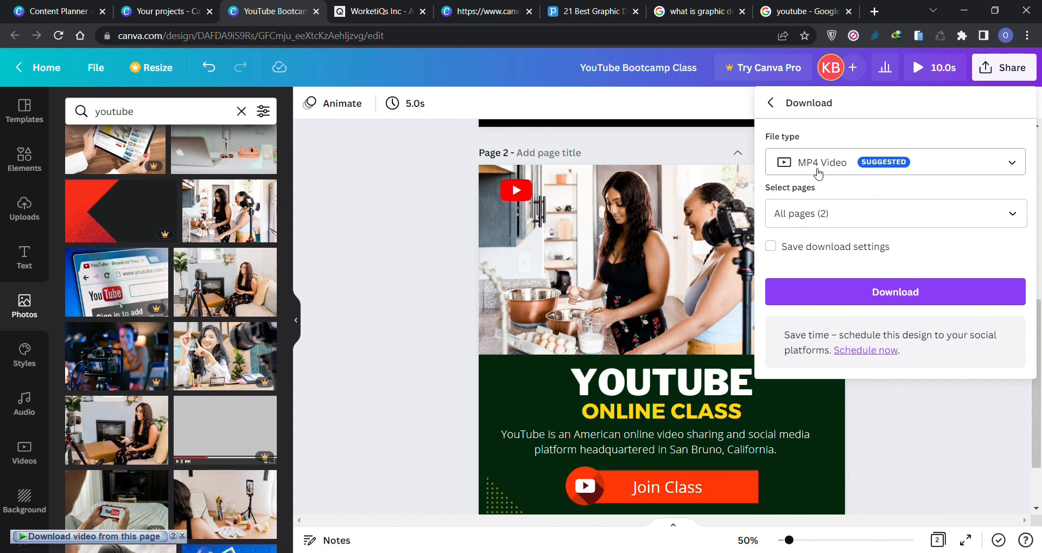
click(824, 216)
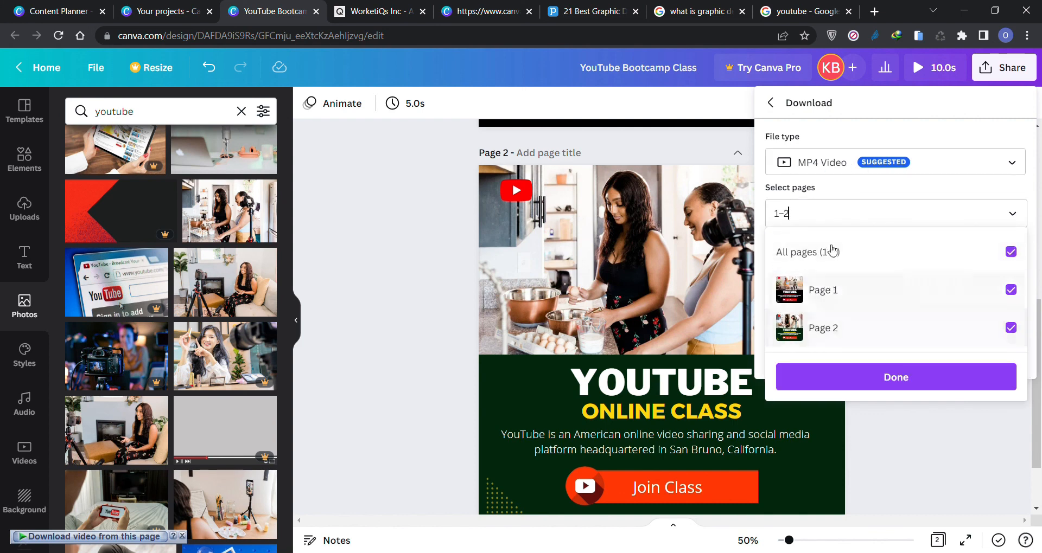
click(834, 196)
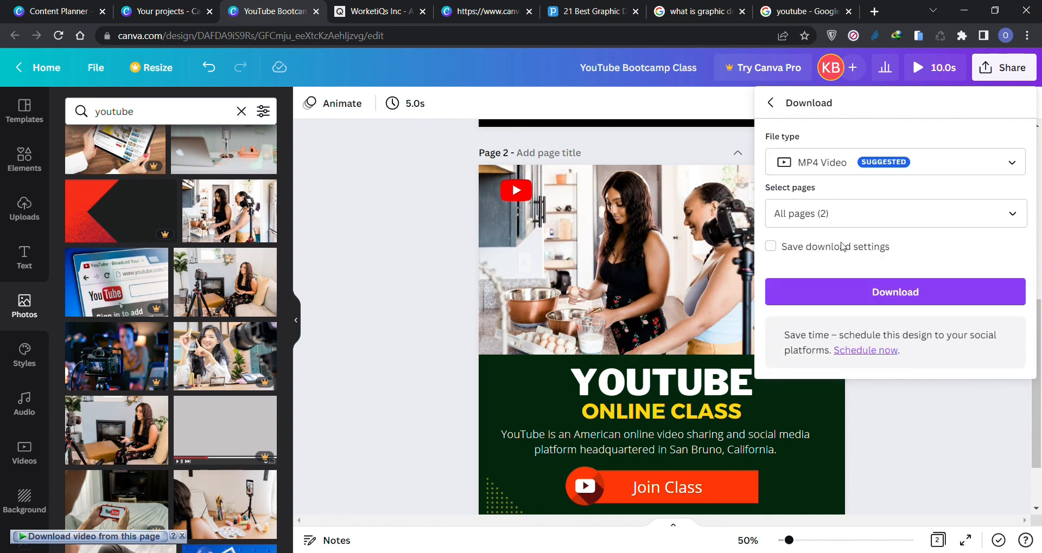